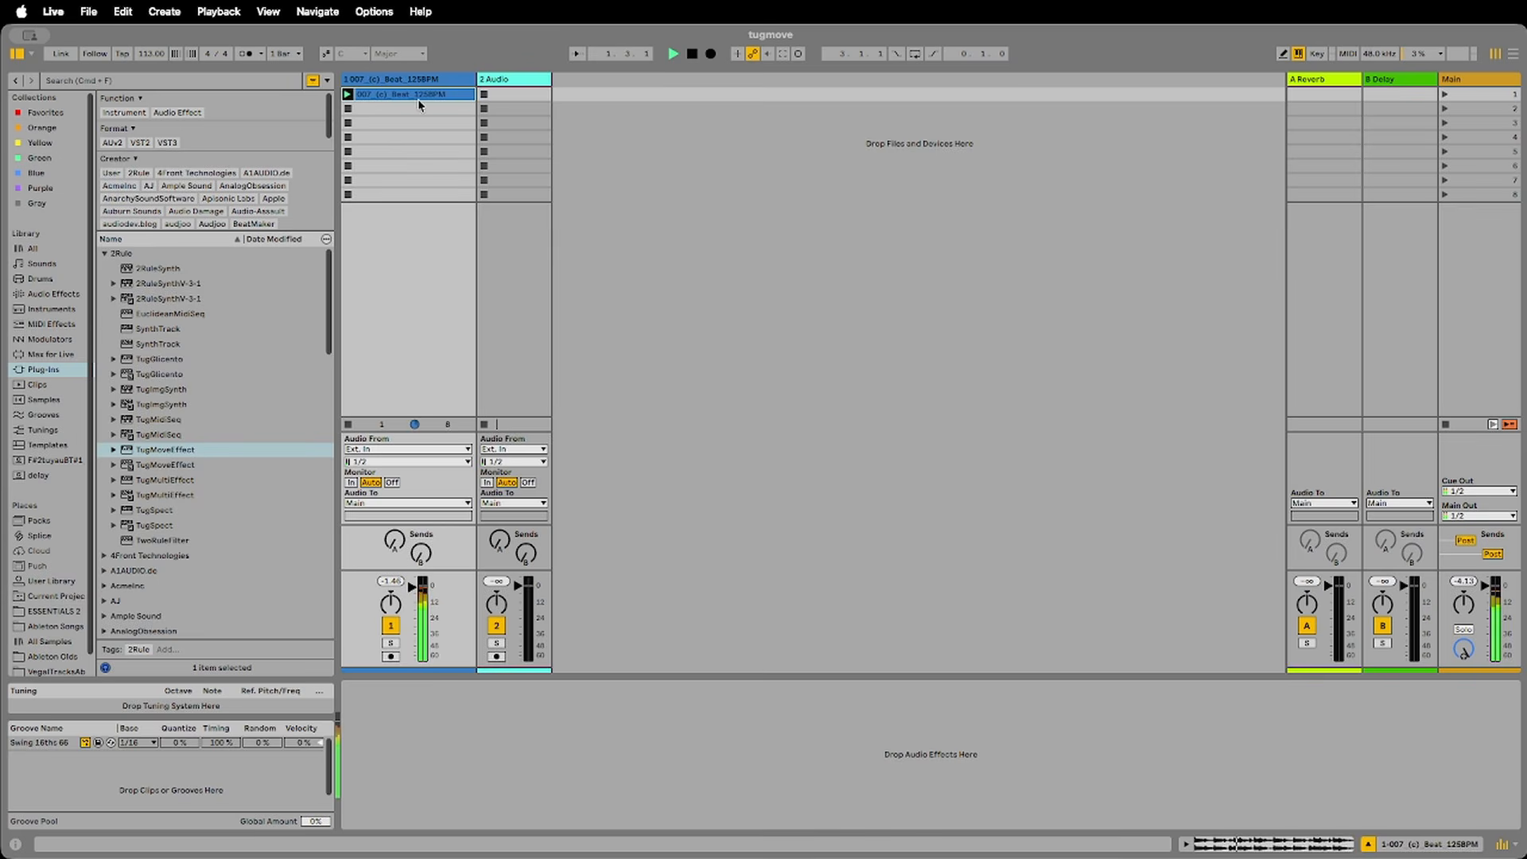
- Load the TugMoveEffect plug-in onto the 007_(c)_Beat_125BPM audio track and launch its clip
double_click(420, 96)
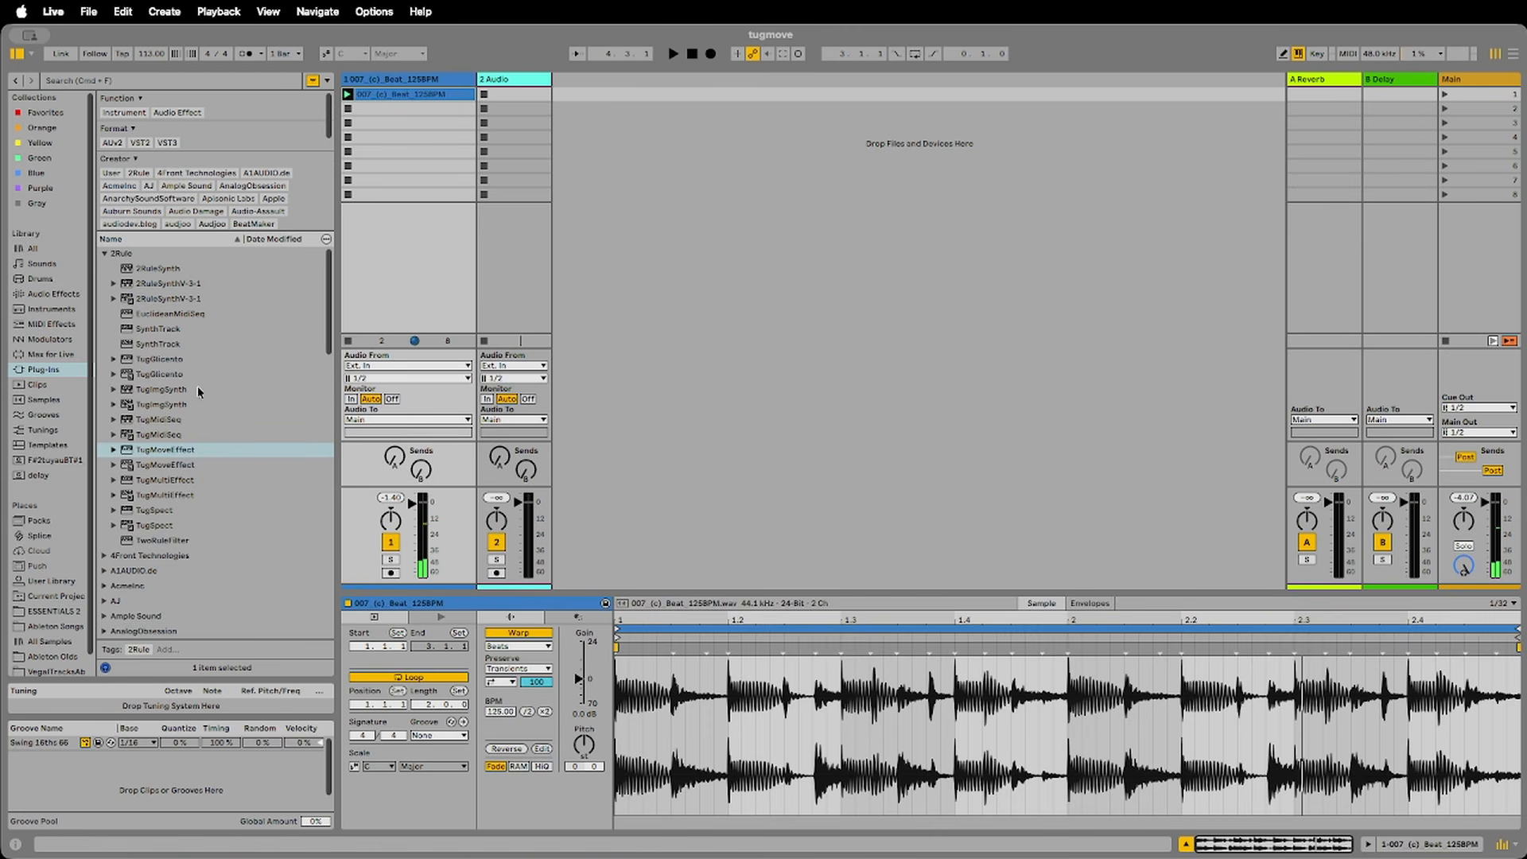
drag(175, 453, 374, 128)
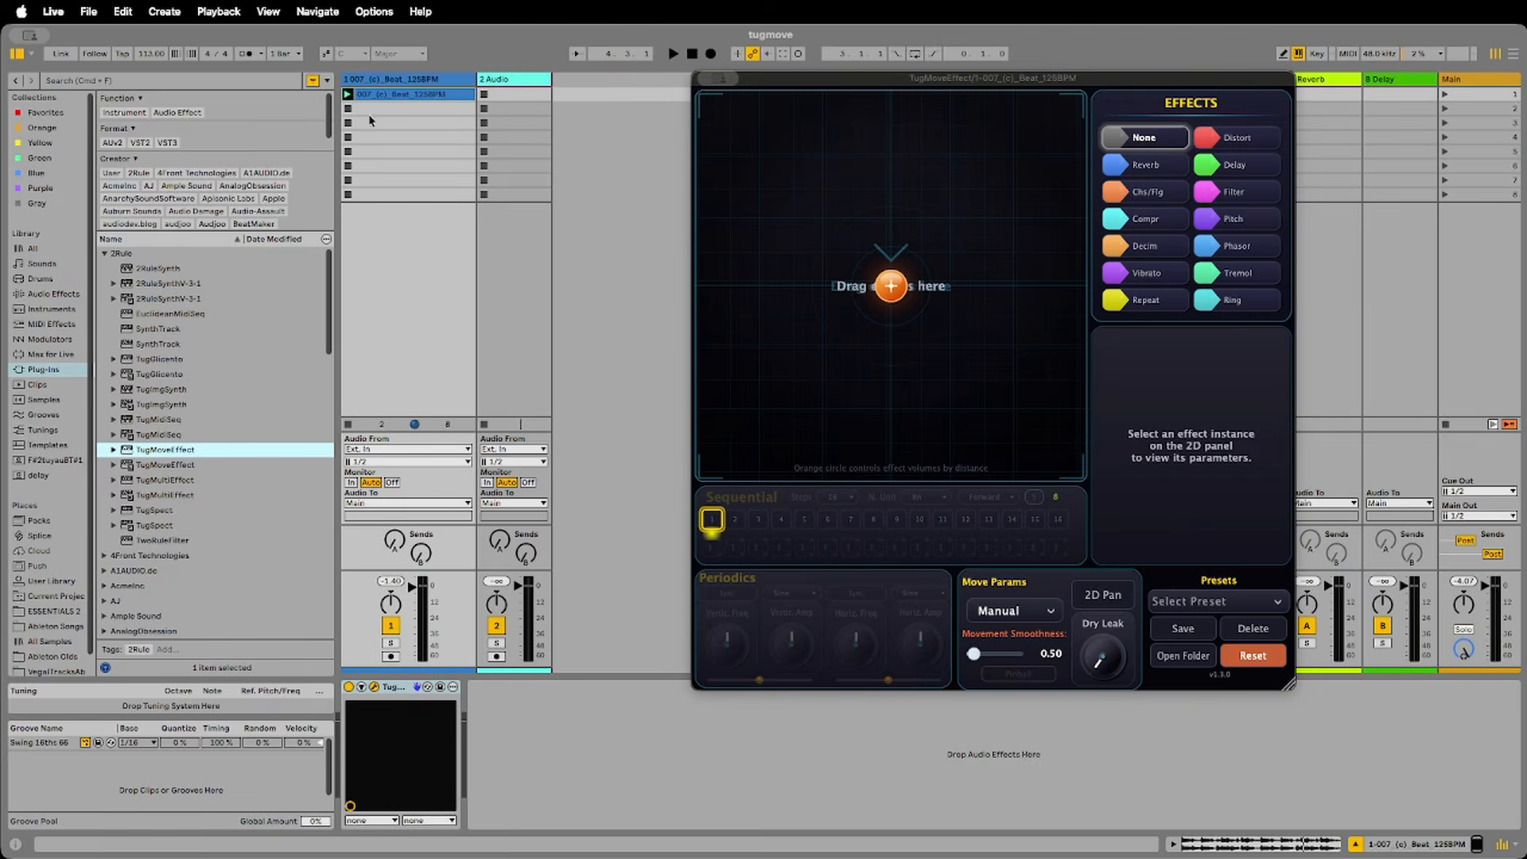
click(347, 95)
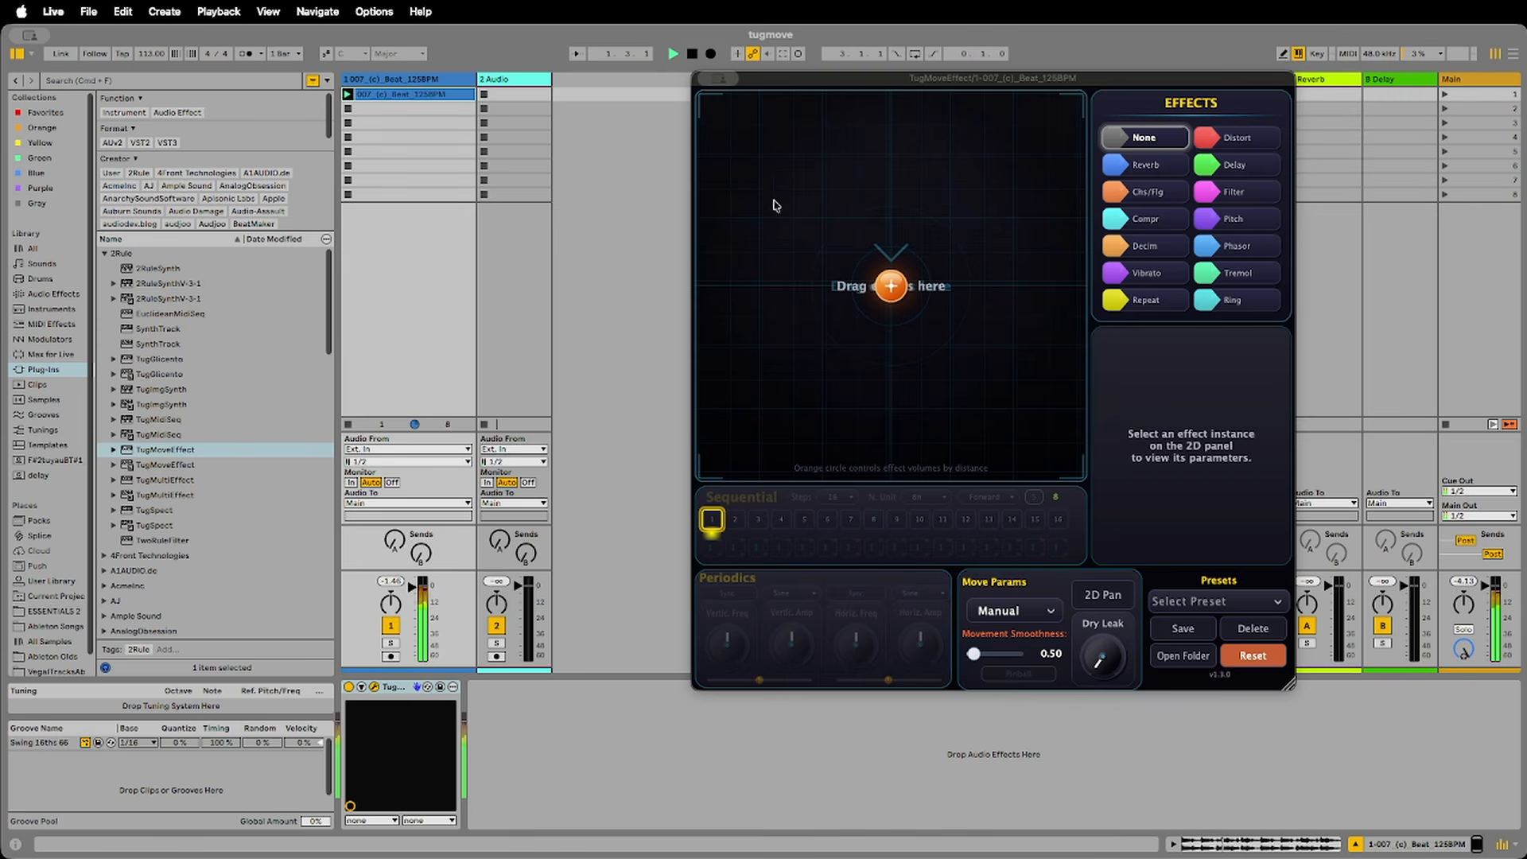
- Move the orange control circle around the 2D panel, ending just below the centre
drag(890, 284, 898, 242)
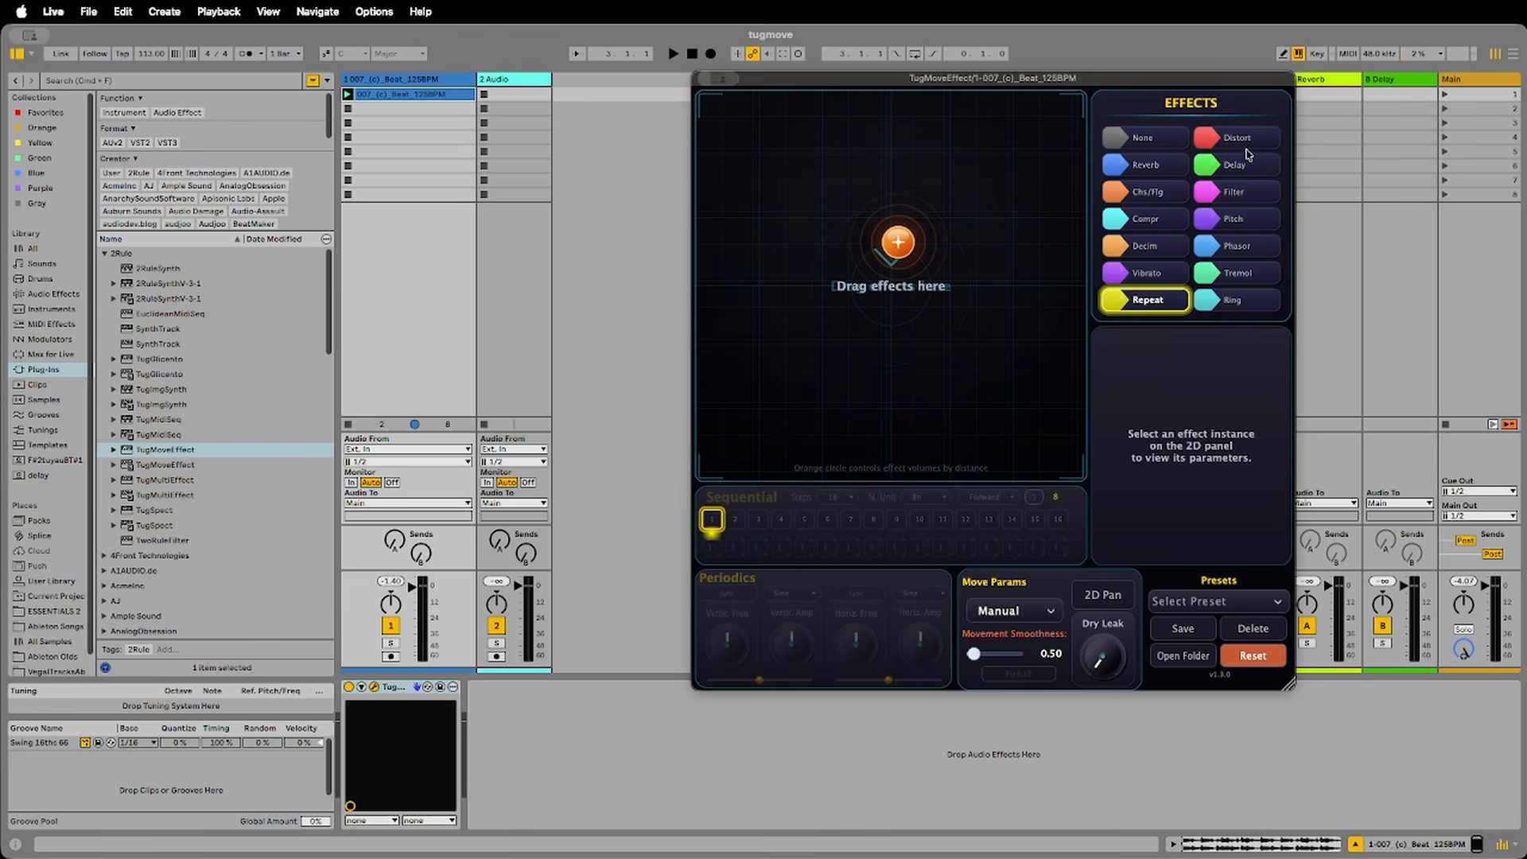
drag(898, 242, 923, 337)
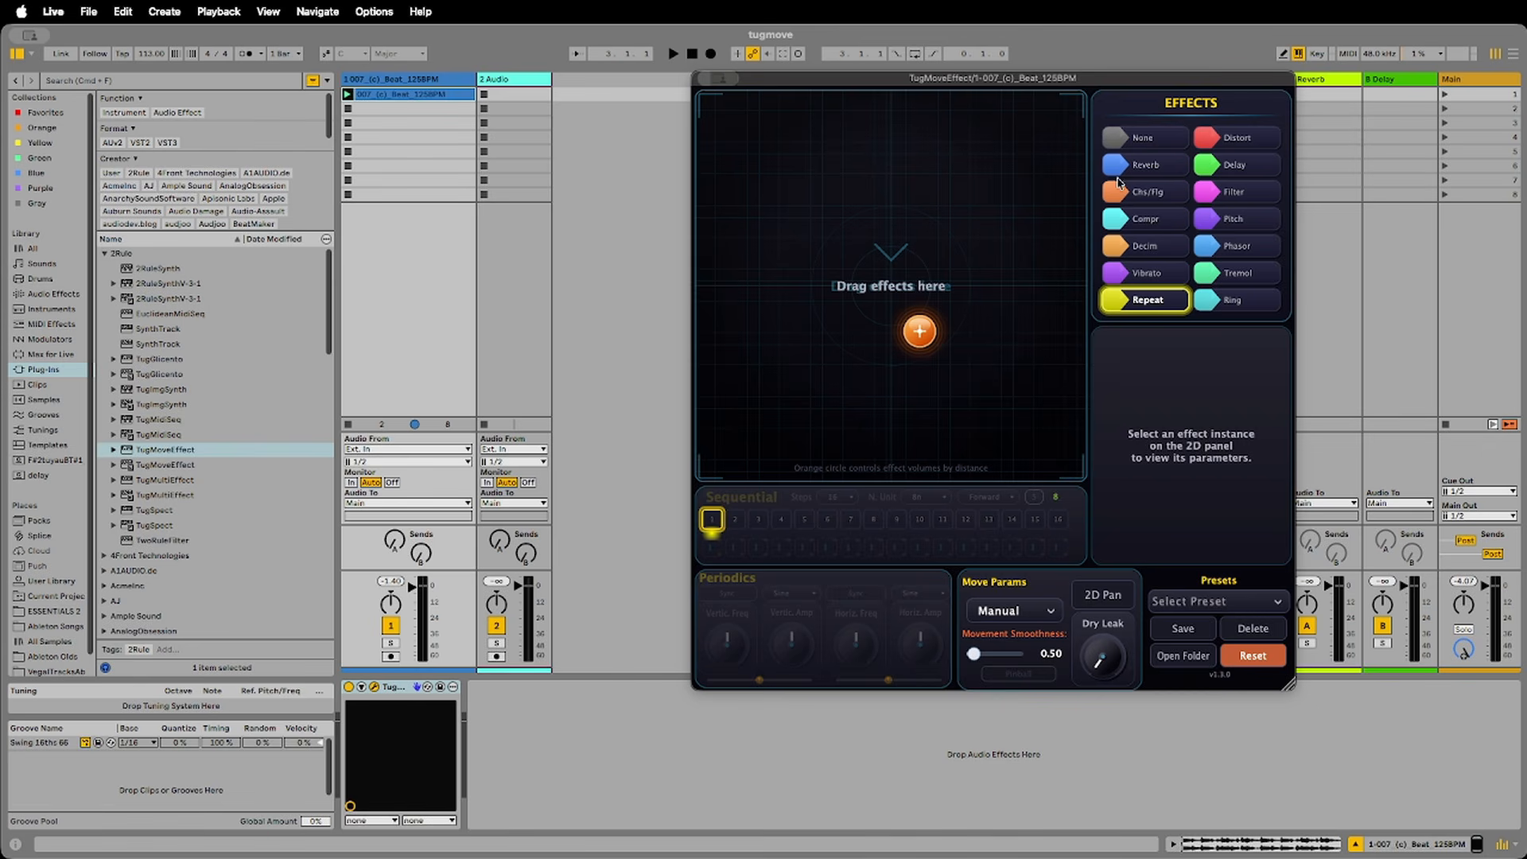
drag(920, 332, 886, 350)
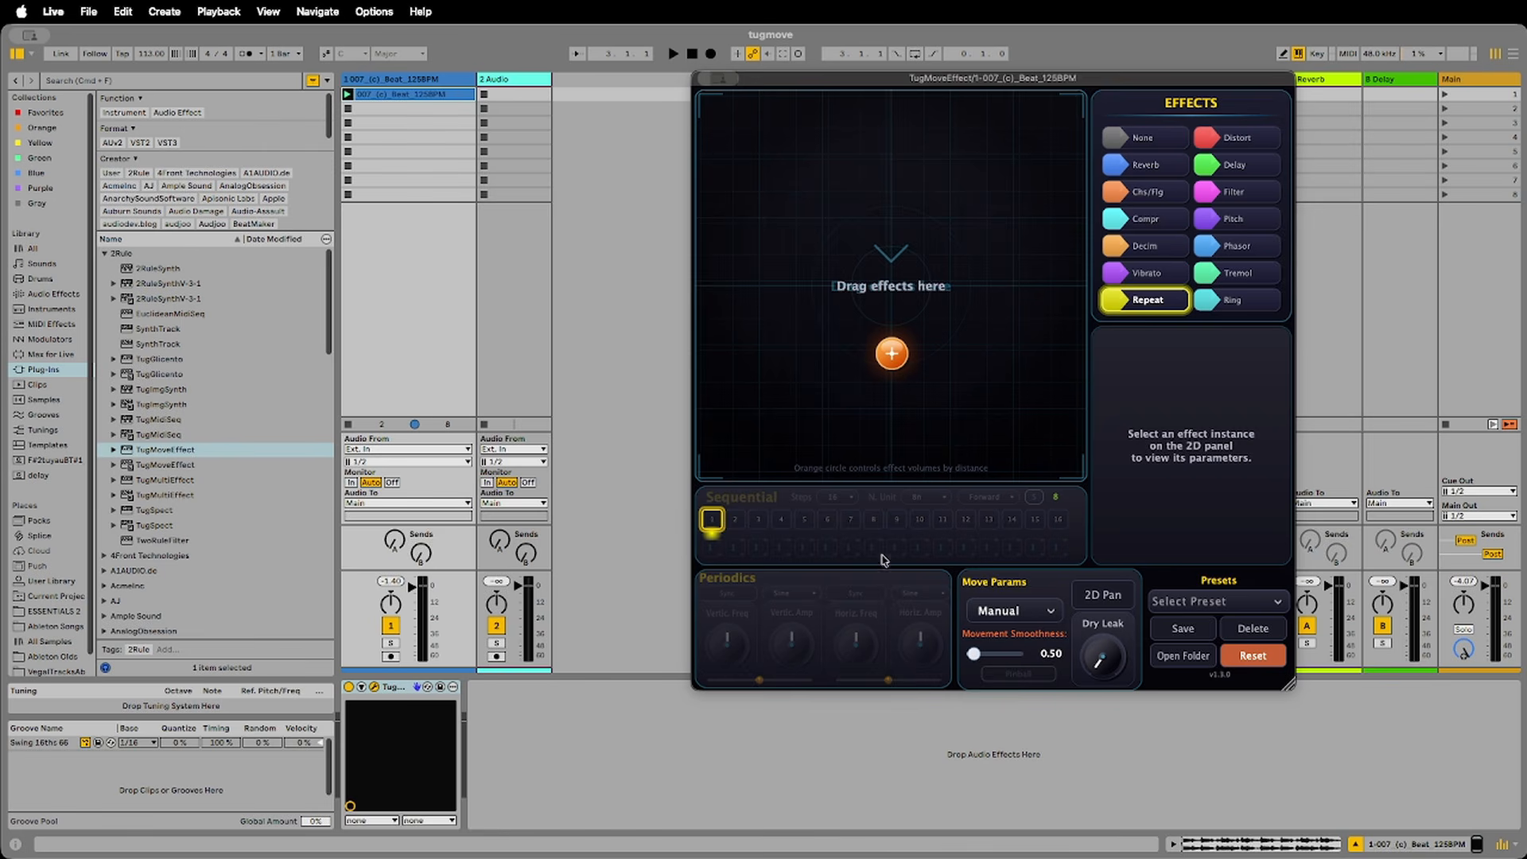
- Try the Sequential, Periodics and Bouncing movement modes one after another and return to Manual
click(1009, 614)
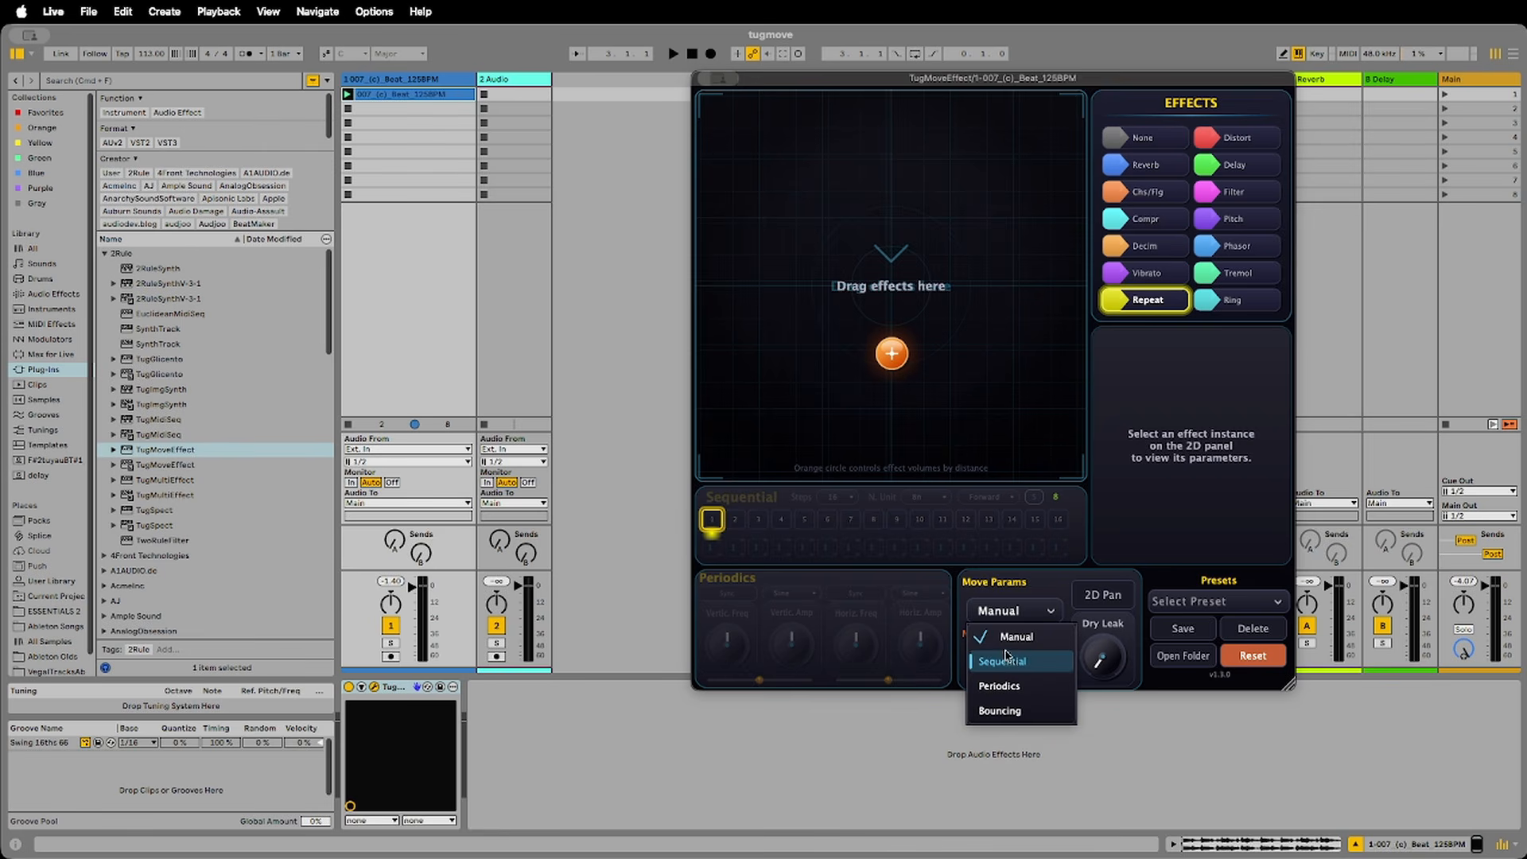
click(1009, 660)
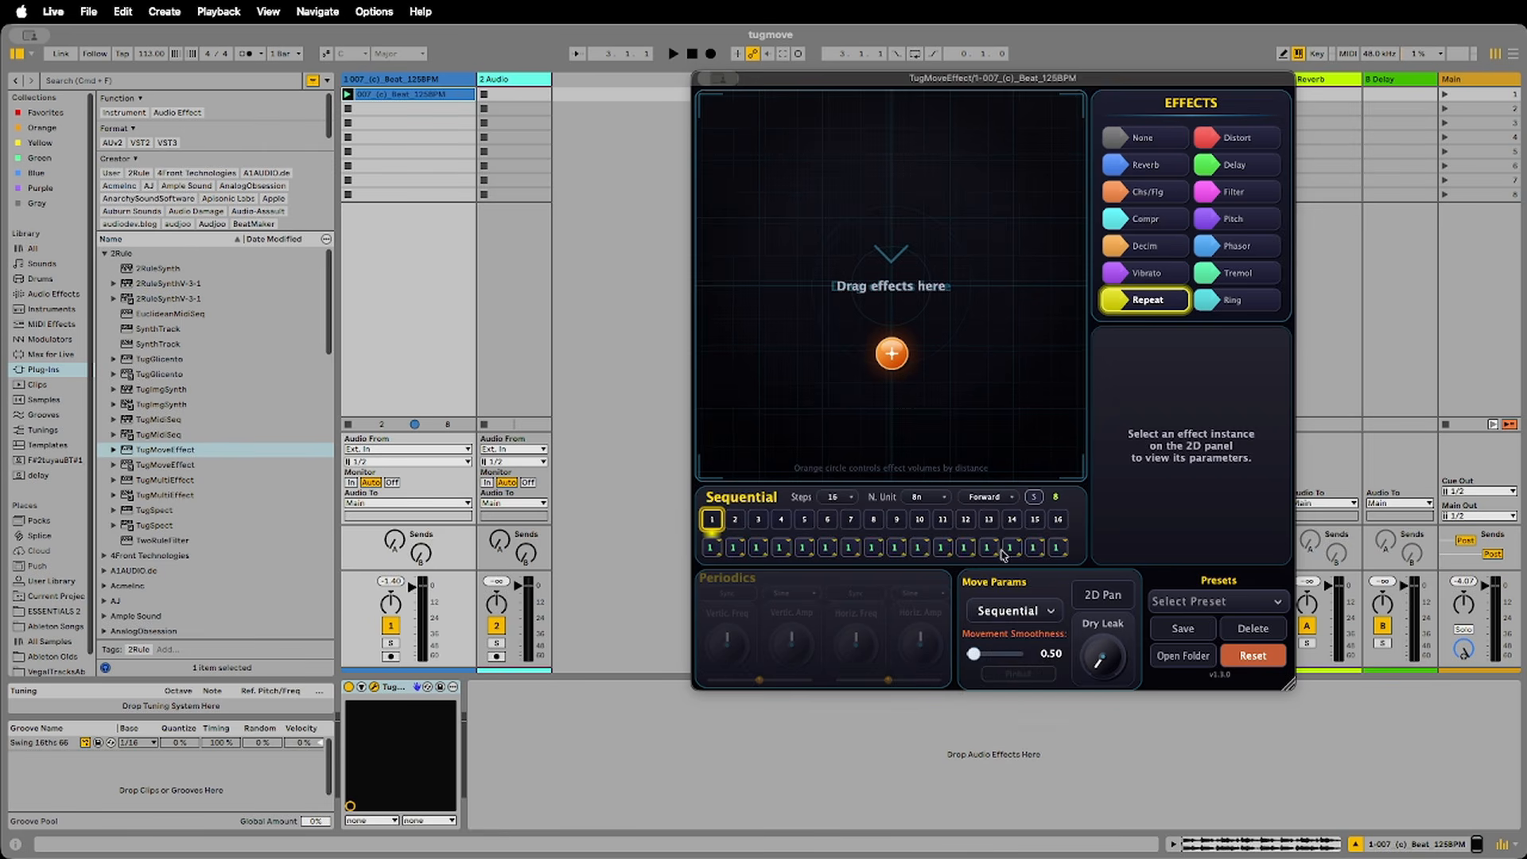
click(1012, 612)
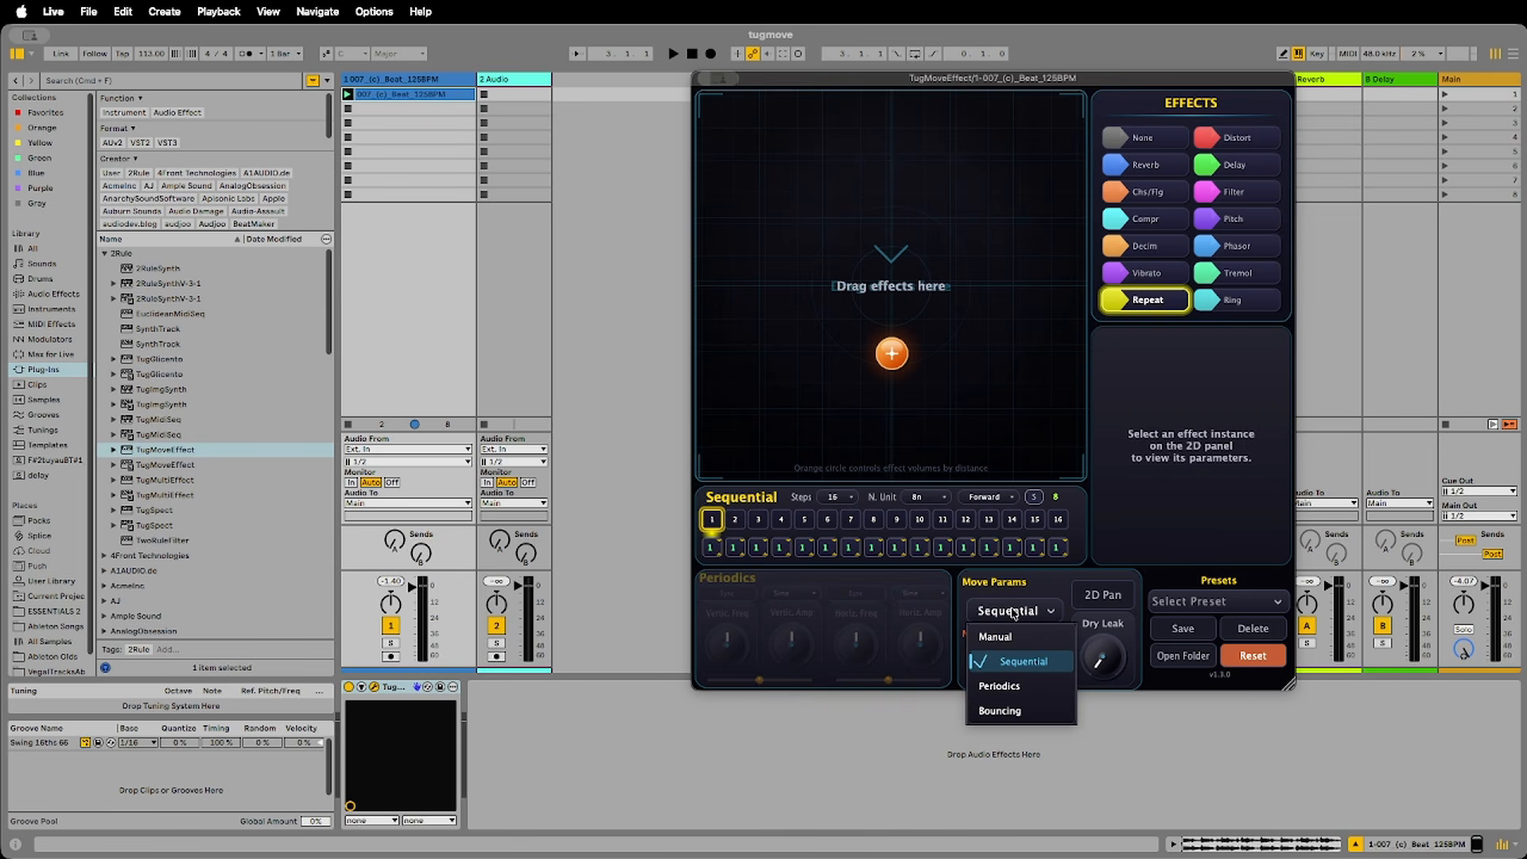
click(1014, 684)
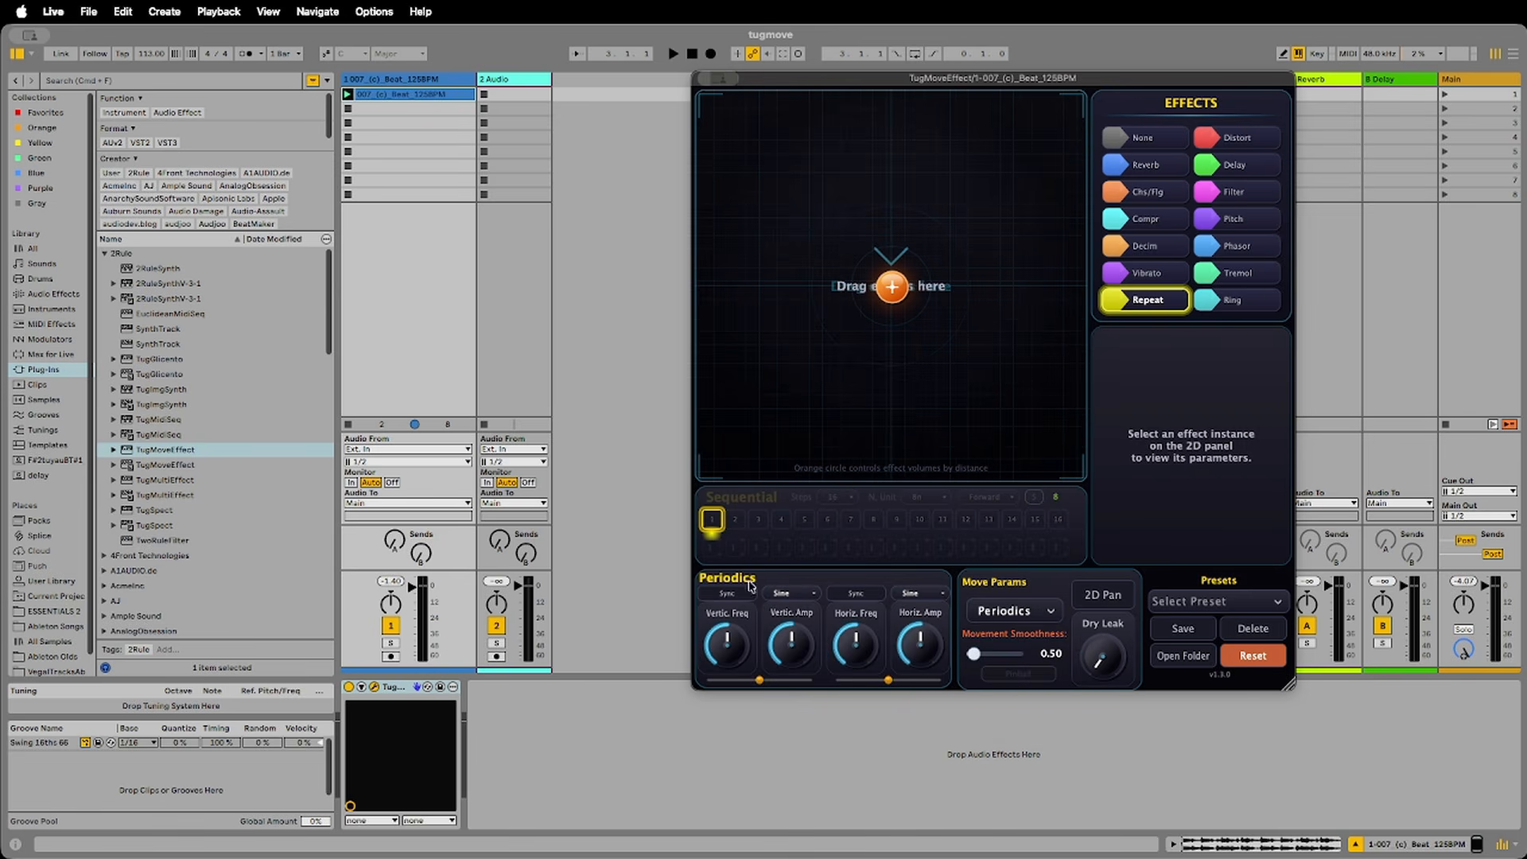
click(1039, 613)
click(1002, 710)
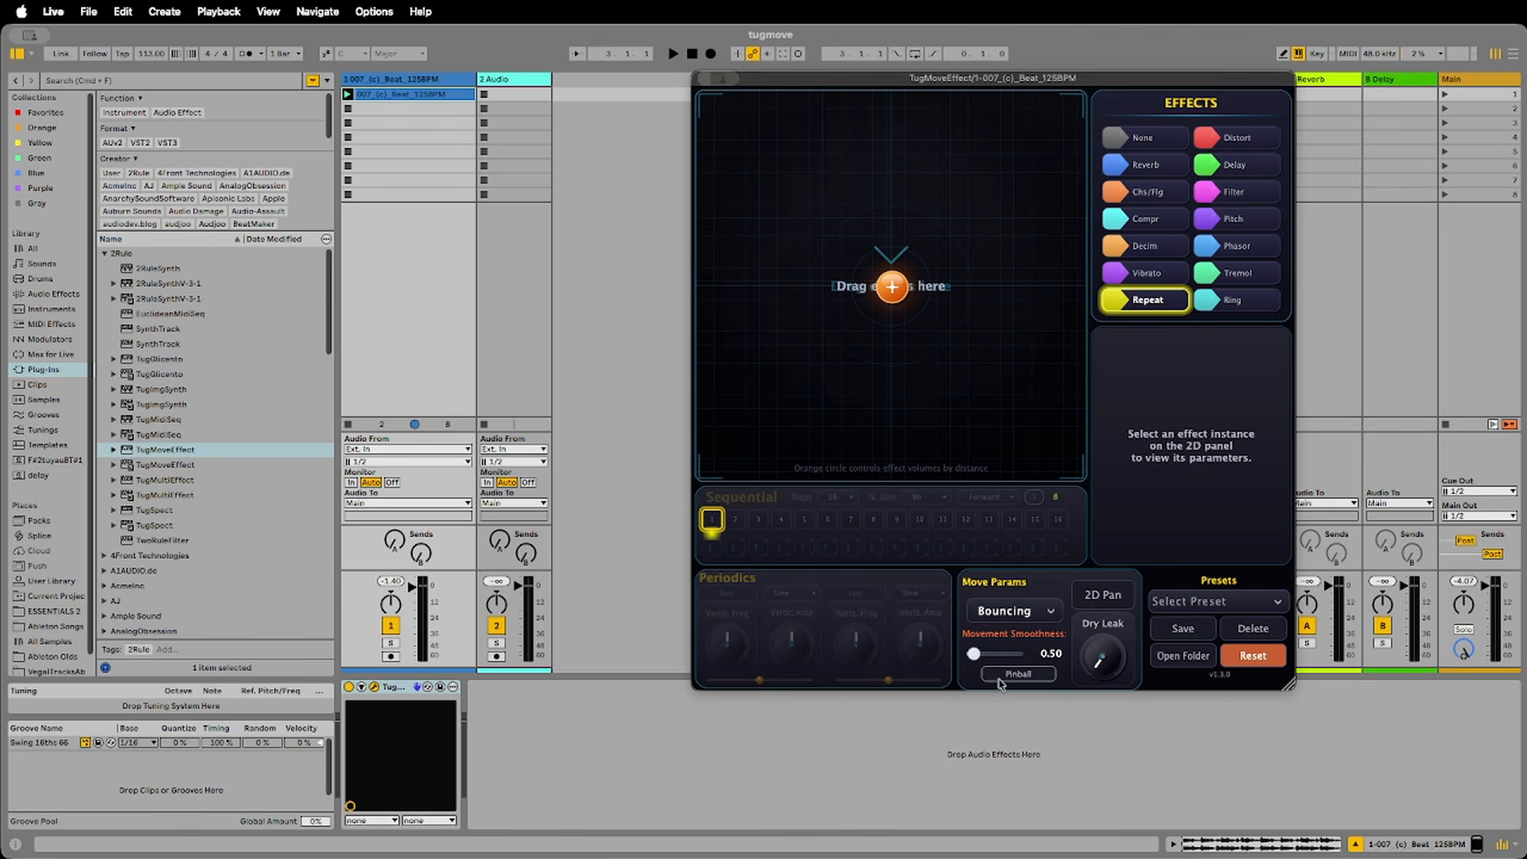
click(1020, 613)
click(1019, 709)
click(1026, 612)
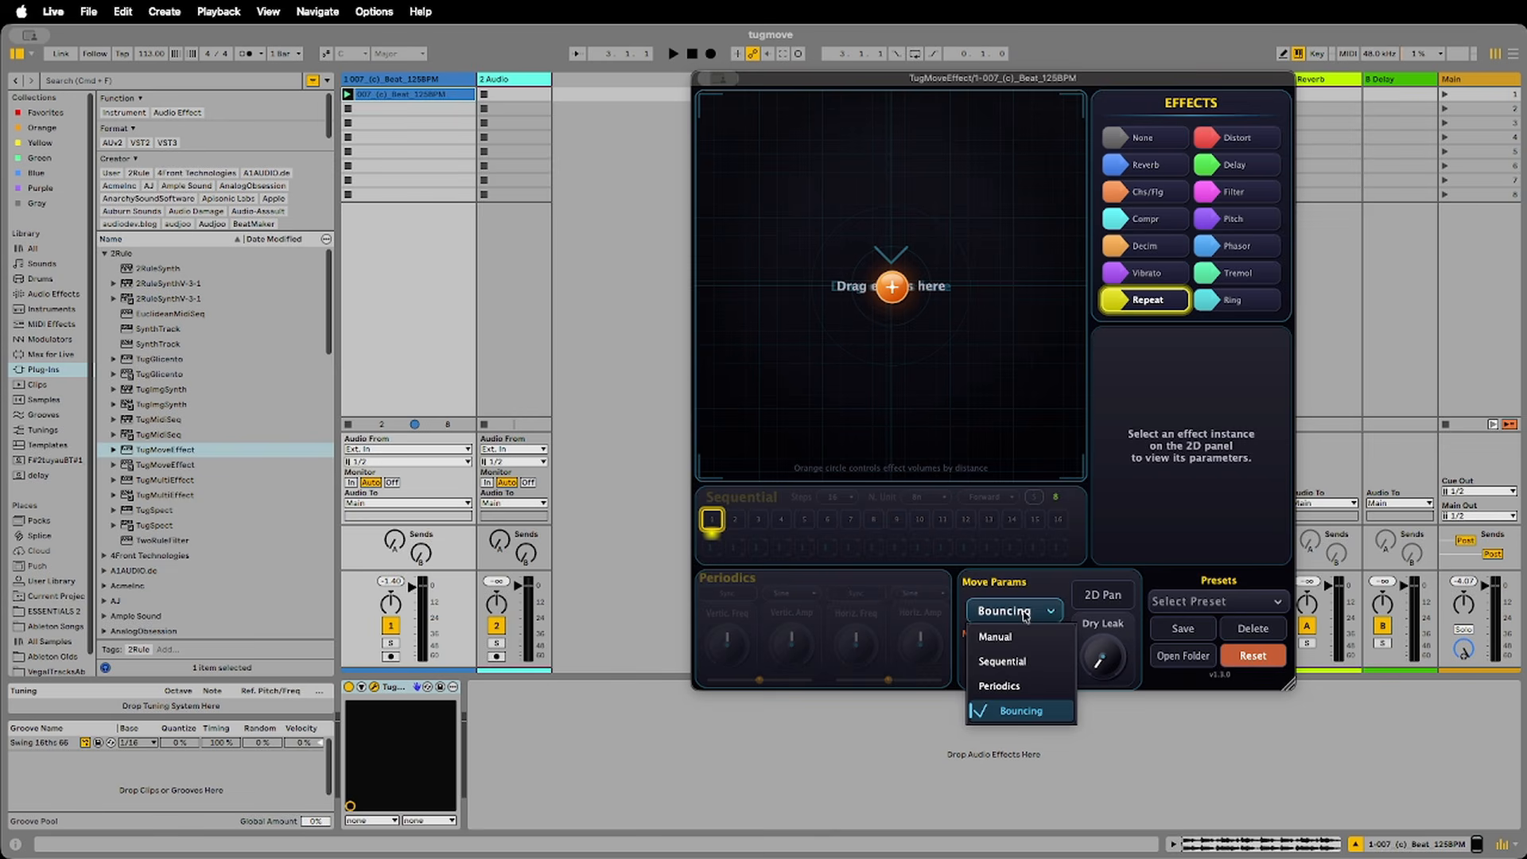
click(1001, 634)
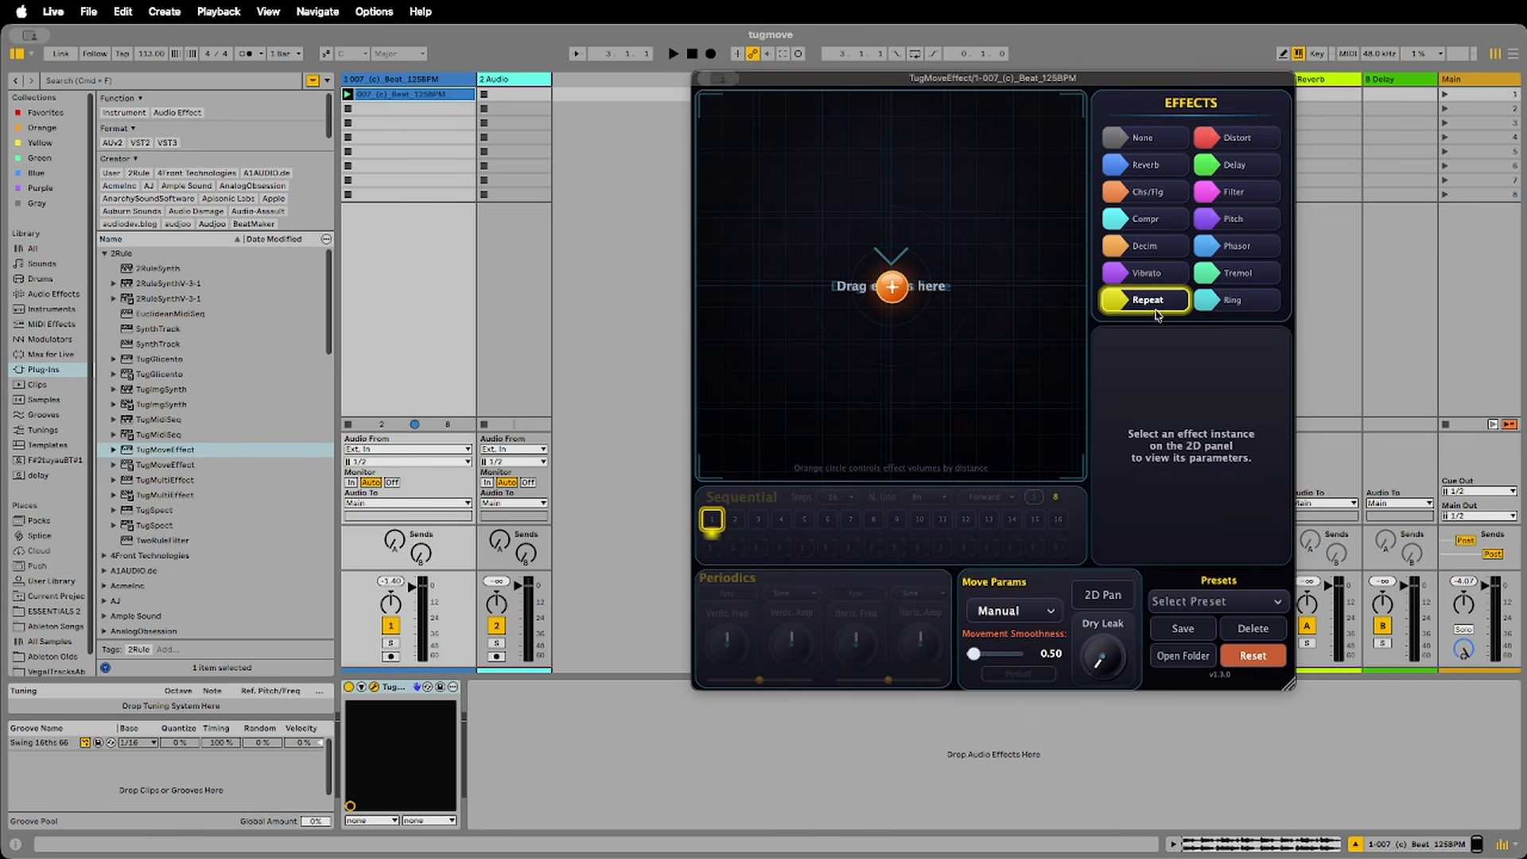
- Place a Repeat effect near the centre of the 2D panel and lower its Repeats to 9 during playback
drag(1139, 307, 857, 271)
key(space)
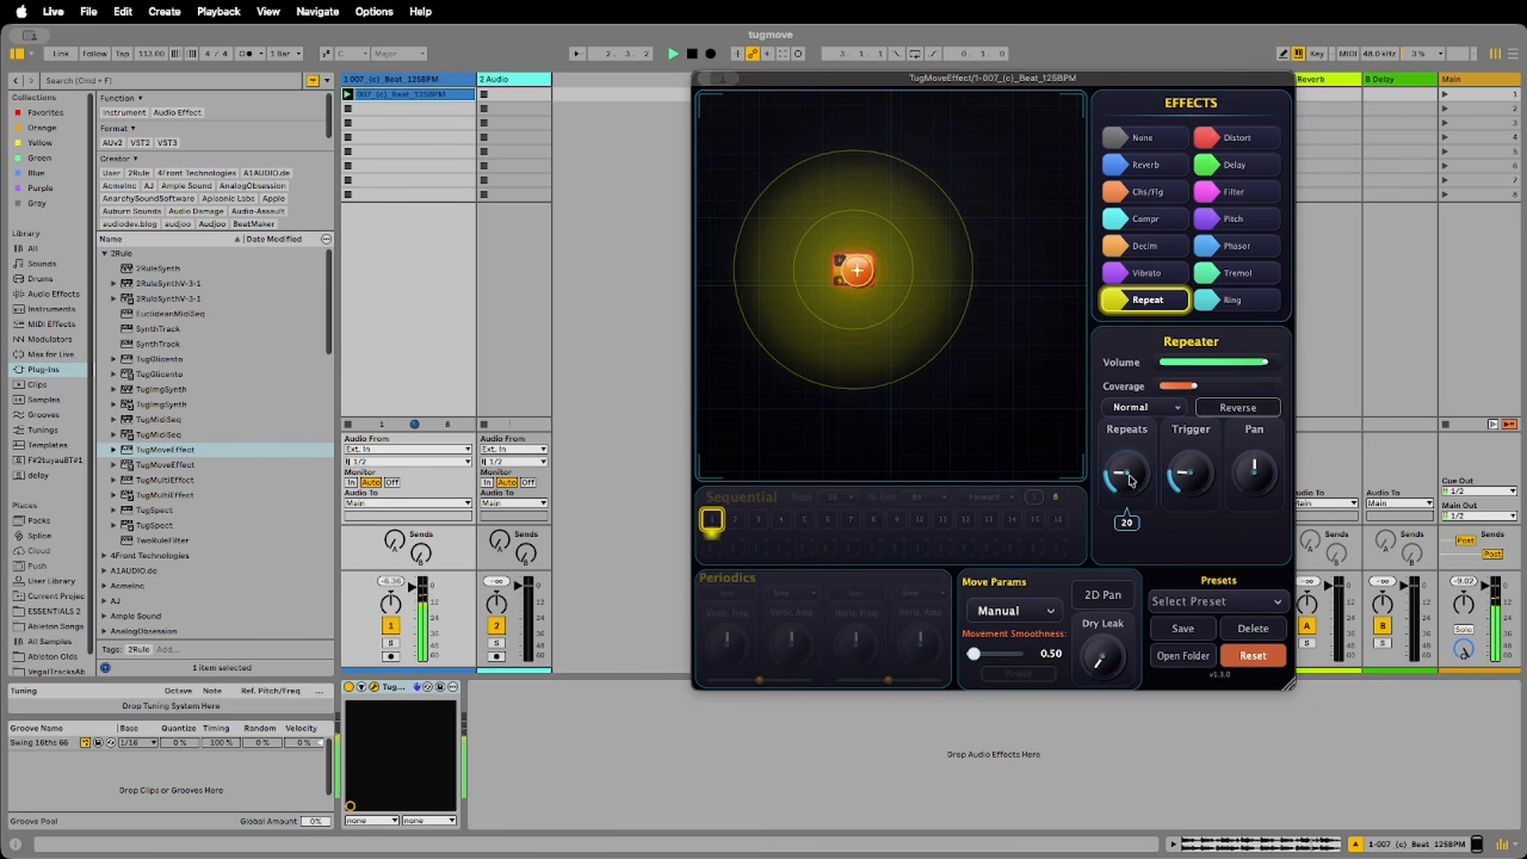
mouse_move(1185, 477)
drag(1130, 477, 1131, 506)
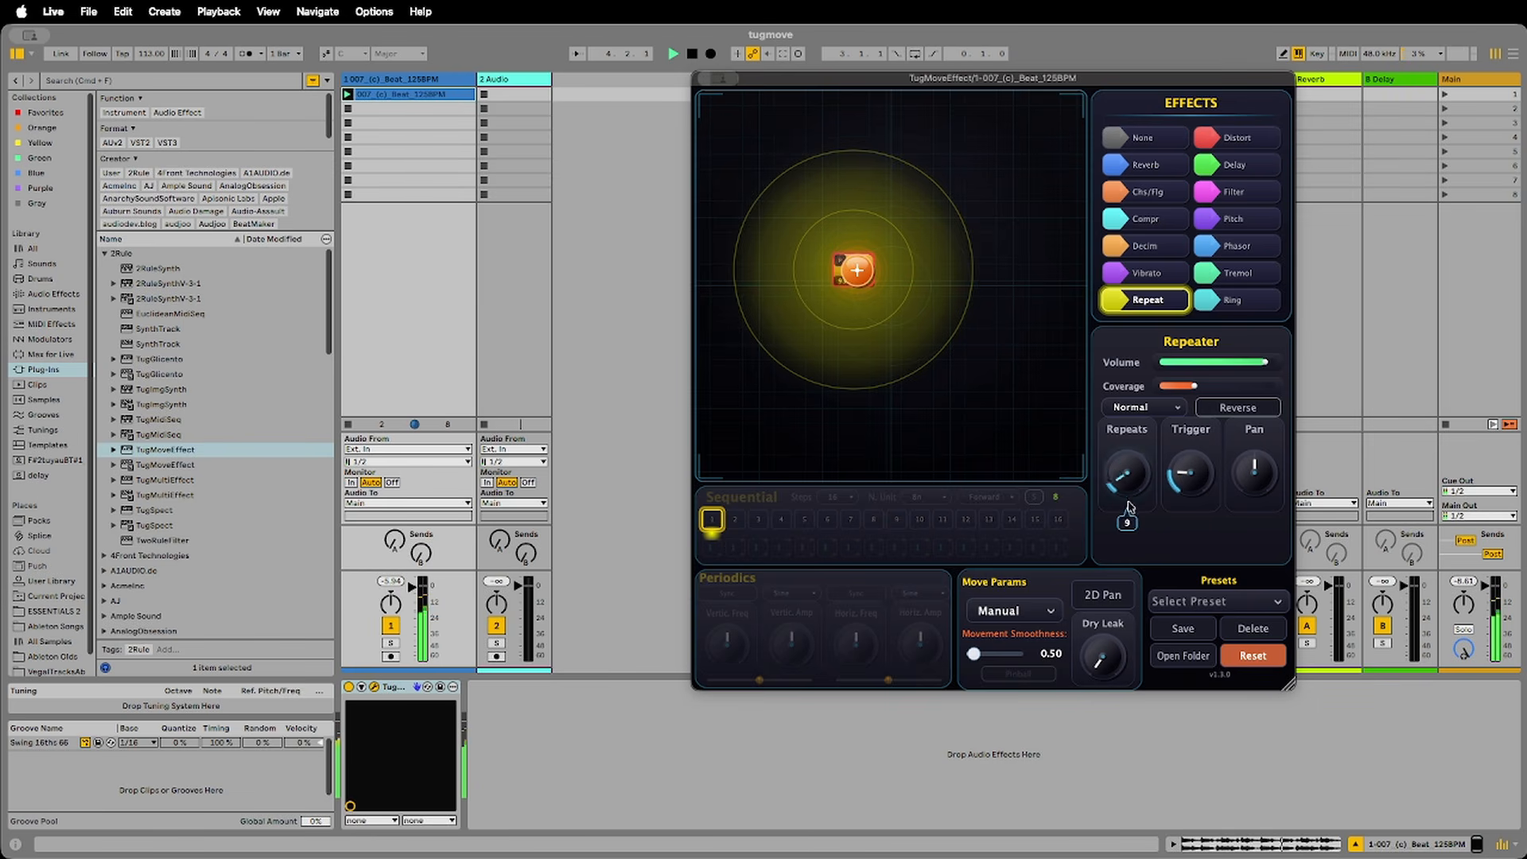
- Switch the Repeater to Sync mode with a Trigger Unit of 2n and audition it with the orange circle over the effect
click(1143, 407)
click(1142, 449)
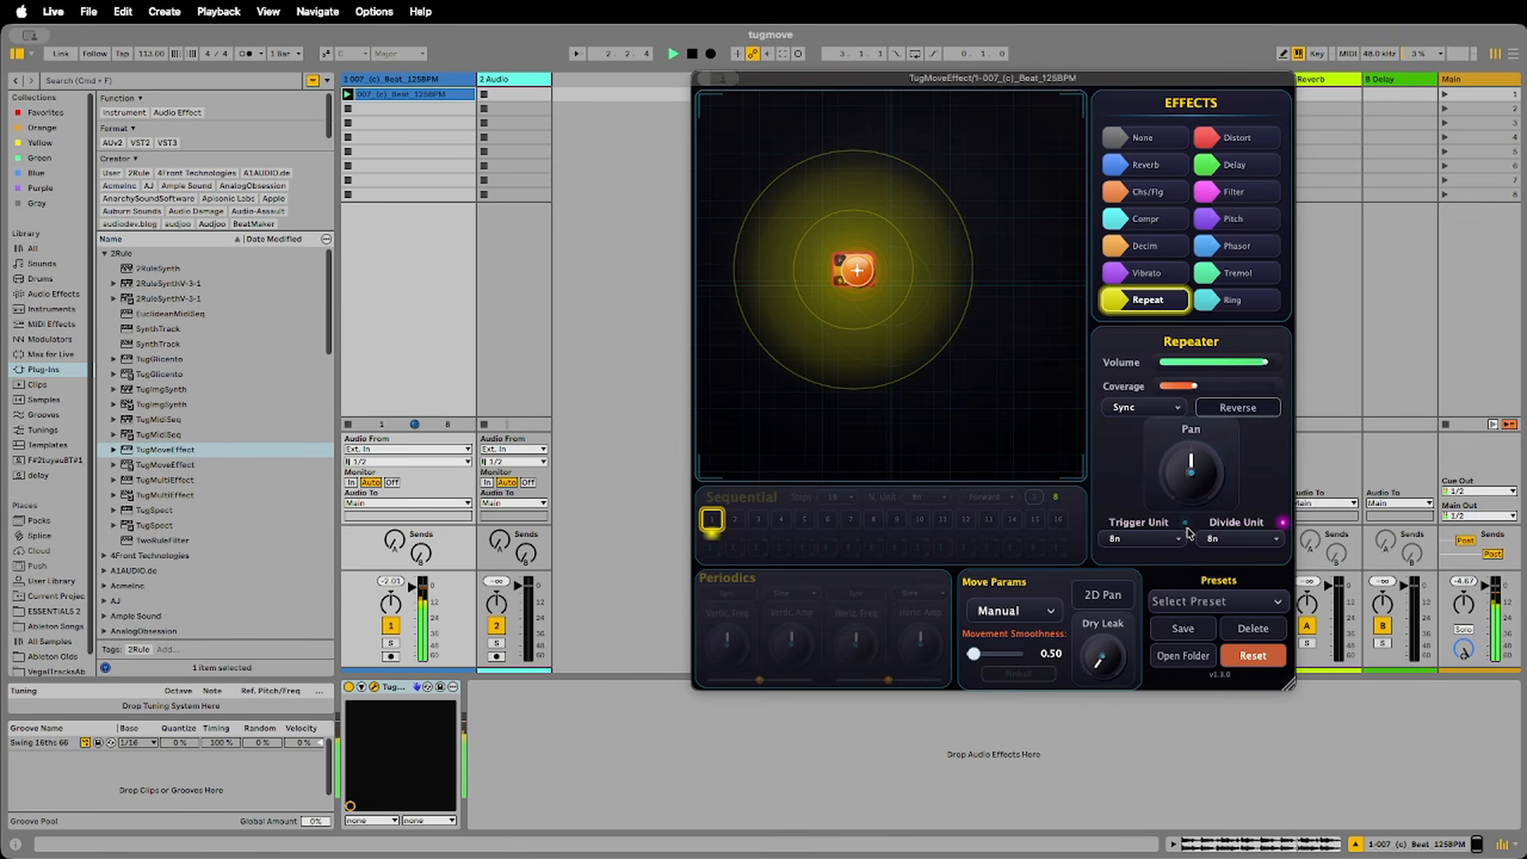
click(1163, 540)
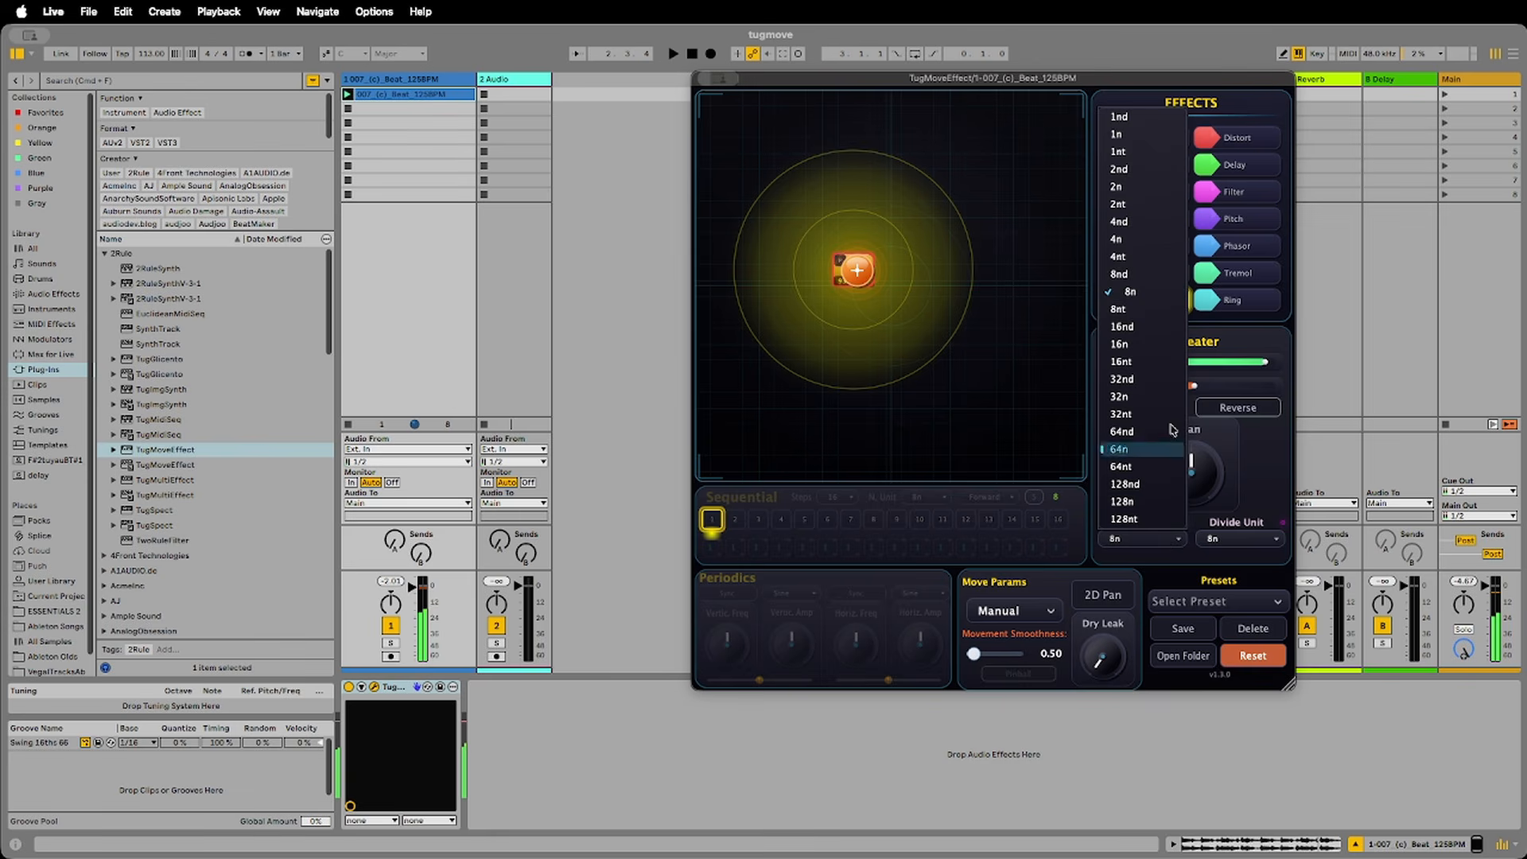
click(1151, 190)
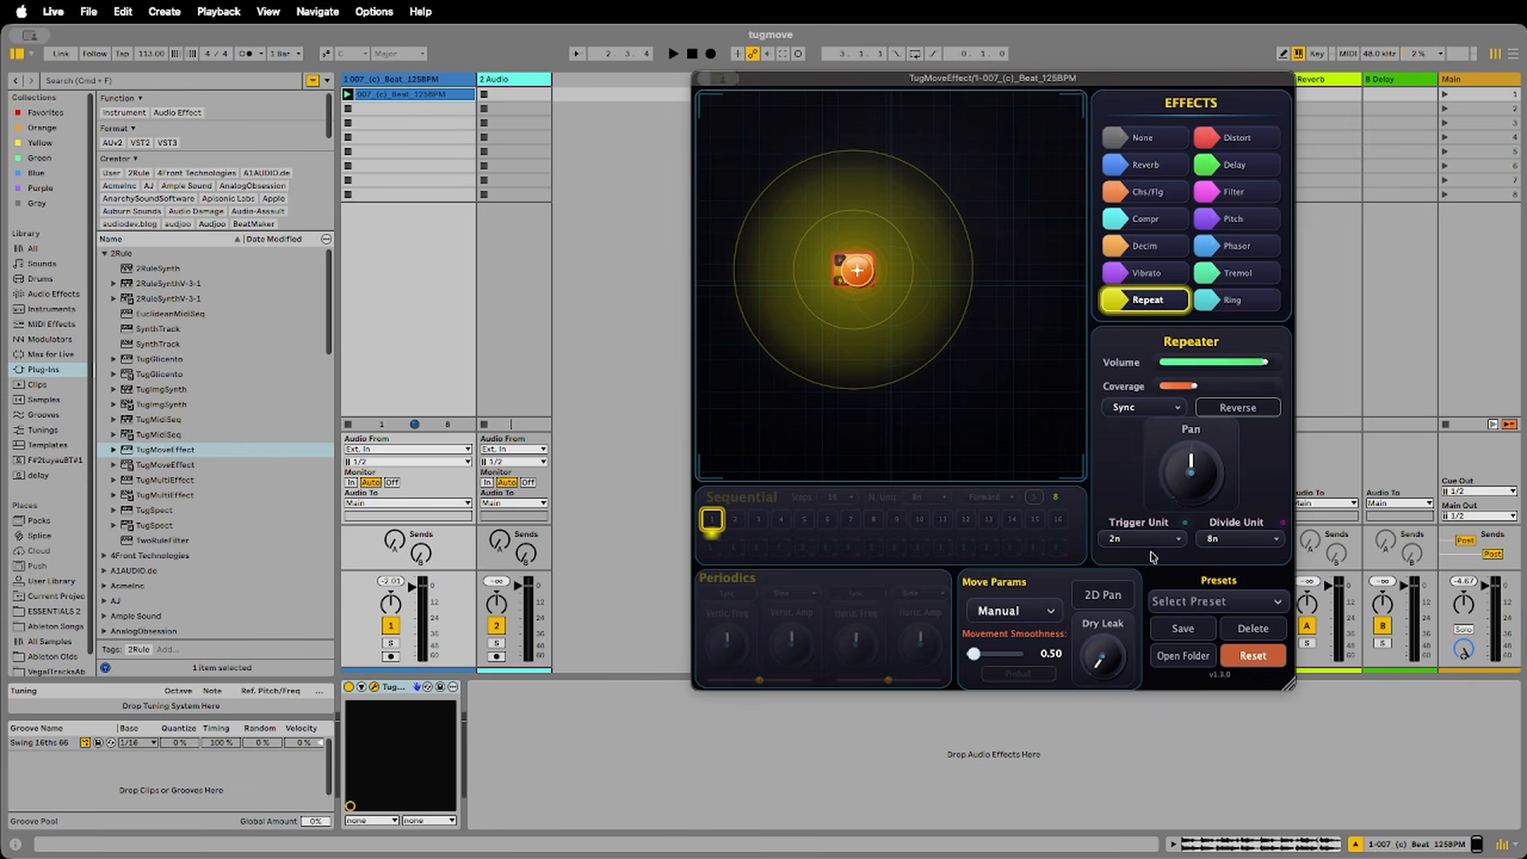
key(space)
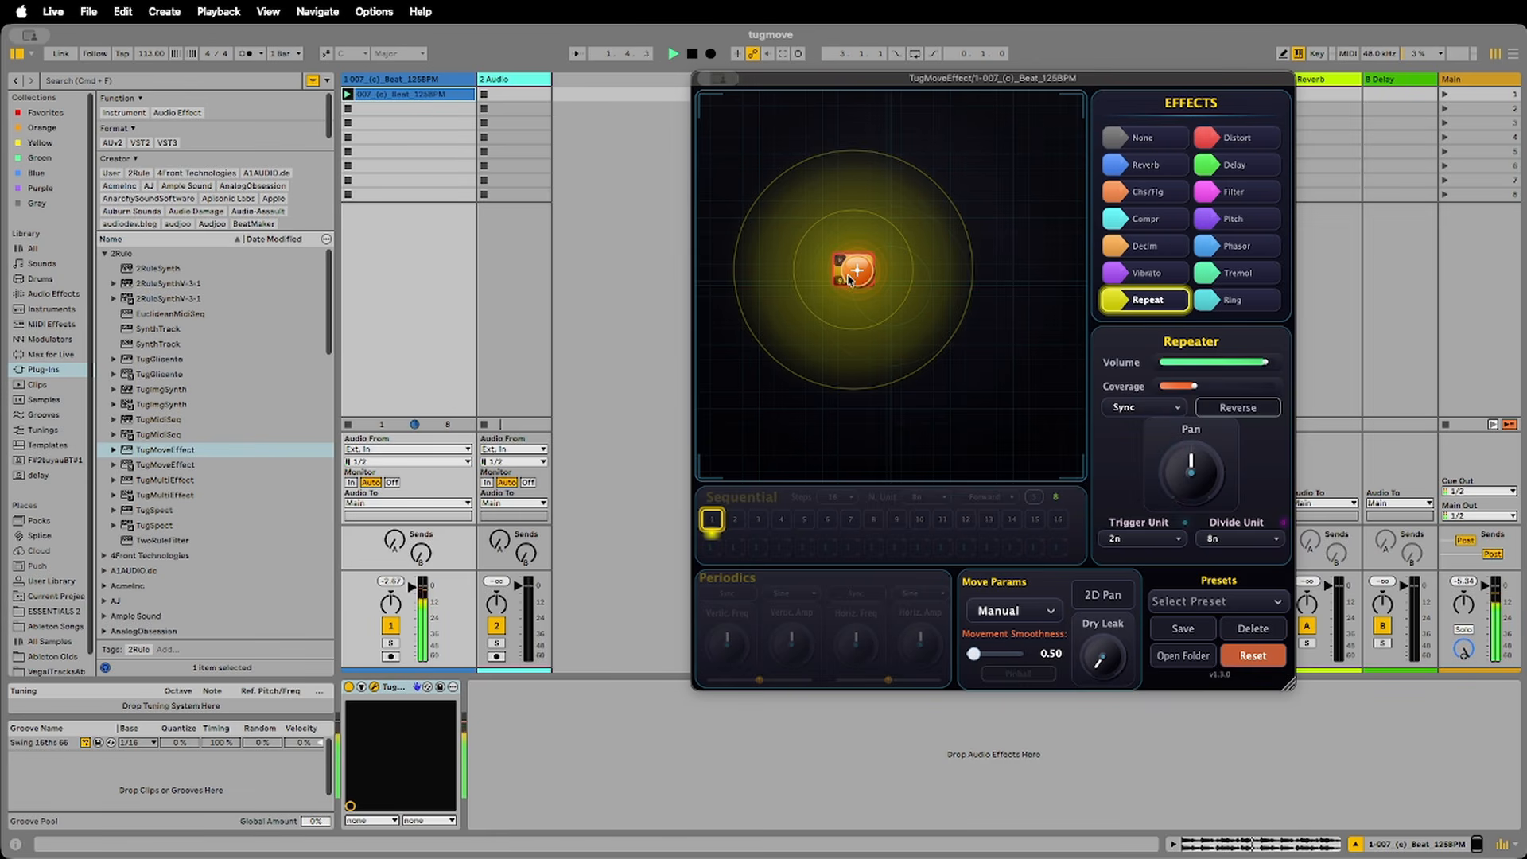
mouse_move(851, 279)
mouse_down()
mouse_move(999, 368)
mouse_move(880, 273)
mouse_move(855, 277)
mouse_up()
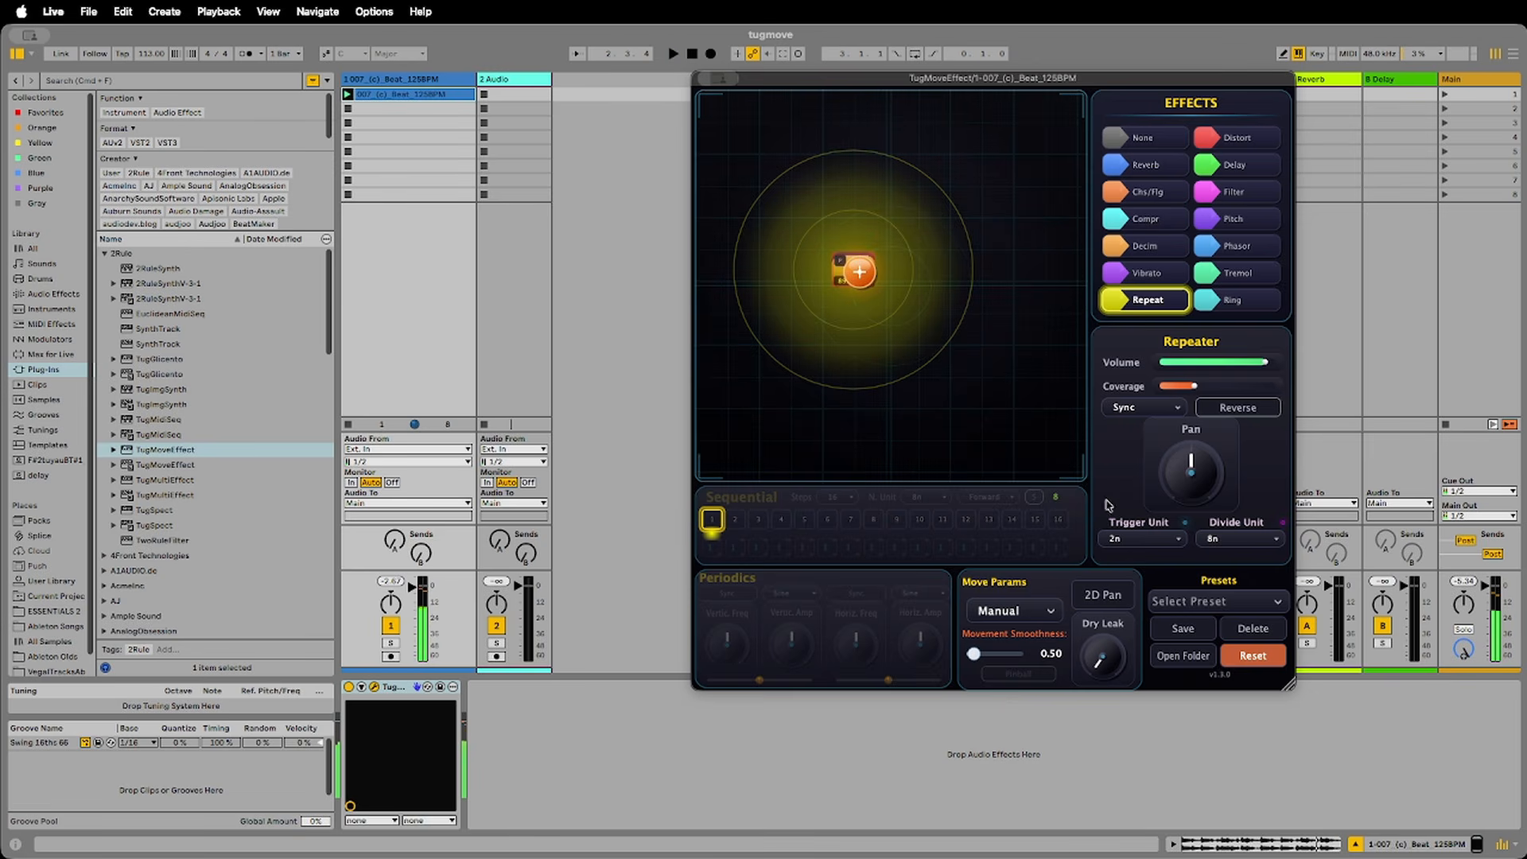
- Set the Repeater's Divide Unit to 4nd and move the orange circle outside the effect's range, to its lower right
click(1134, 535)
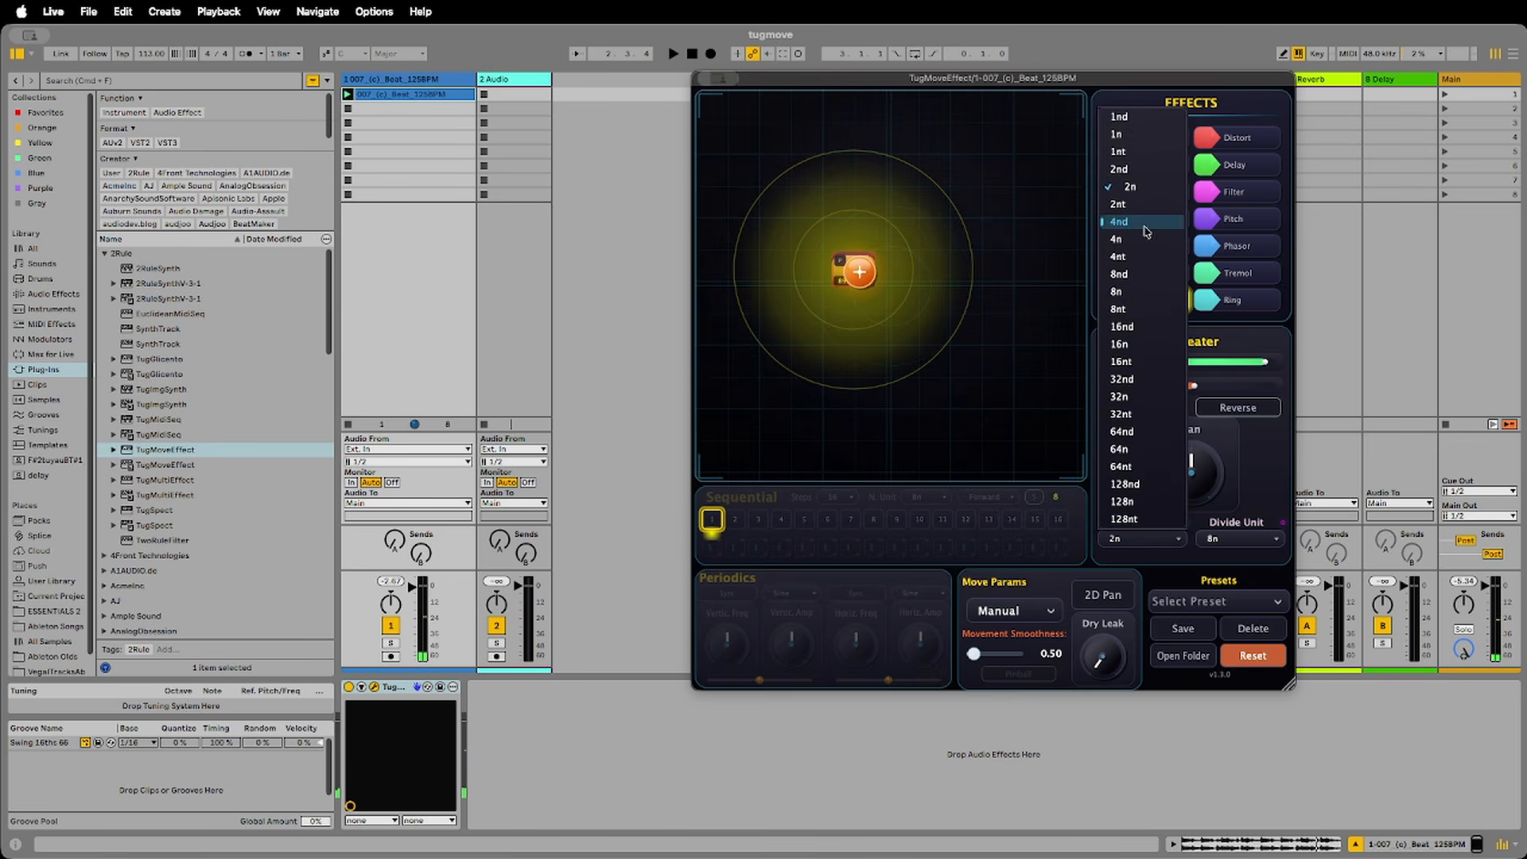
click(1238, 541)
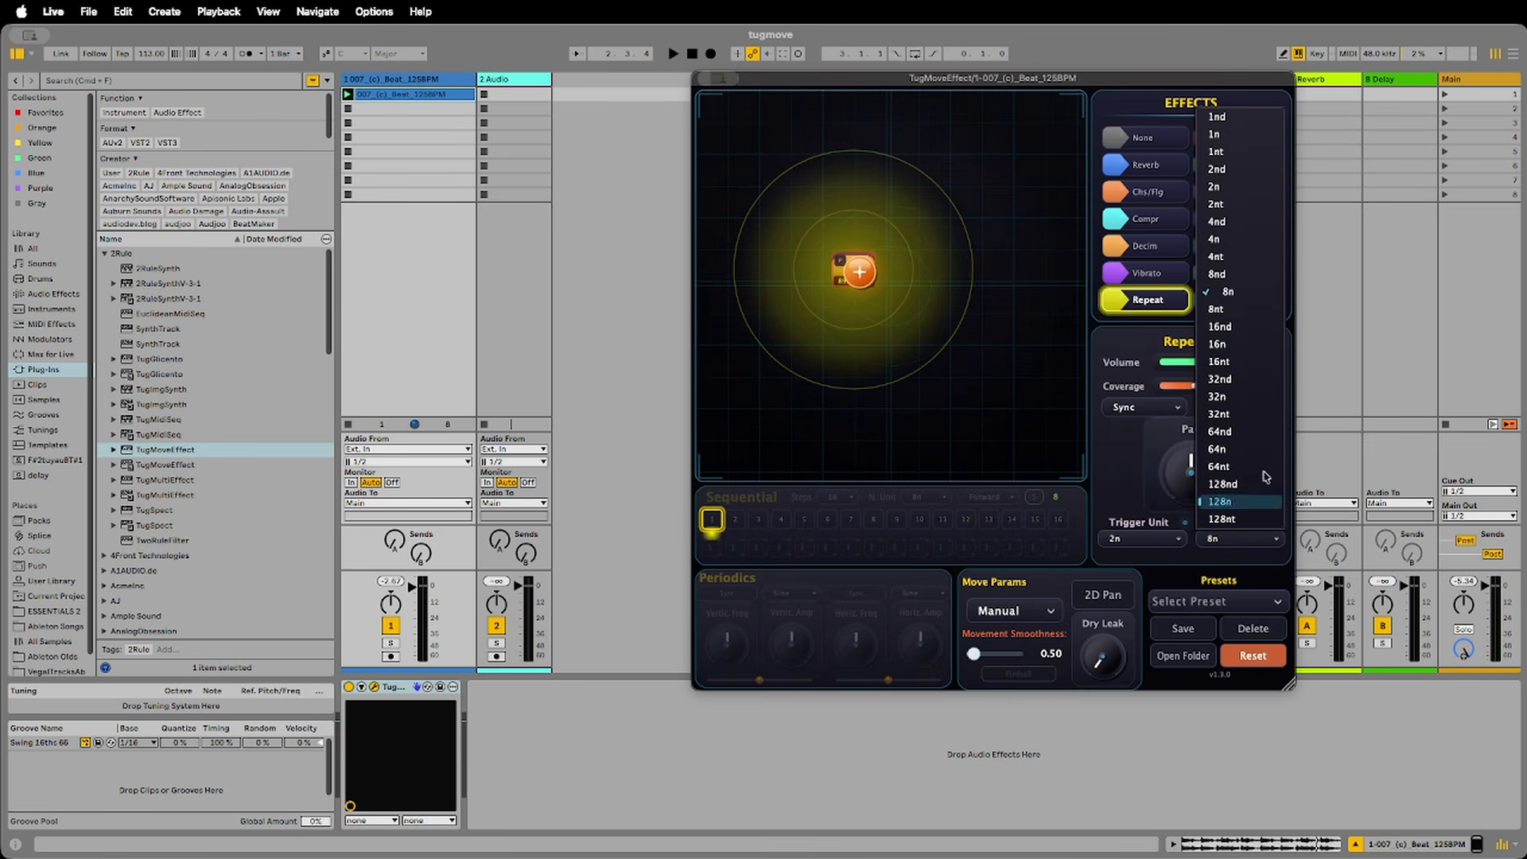
click(1249, 246)
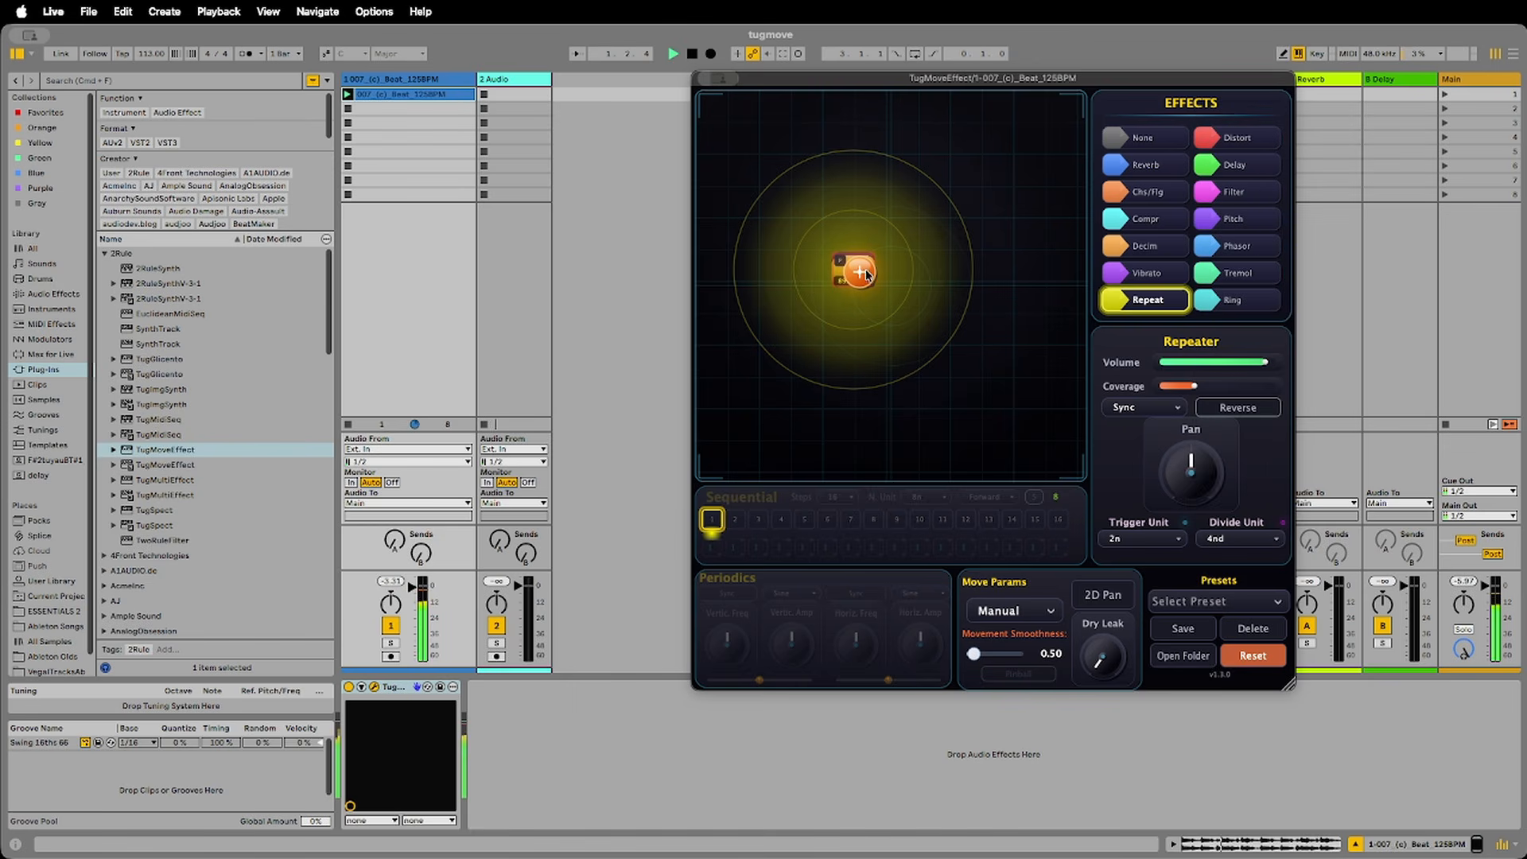
drag(863, 272, 999, 404)
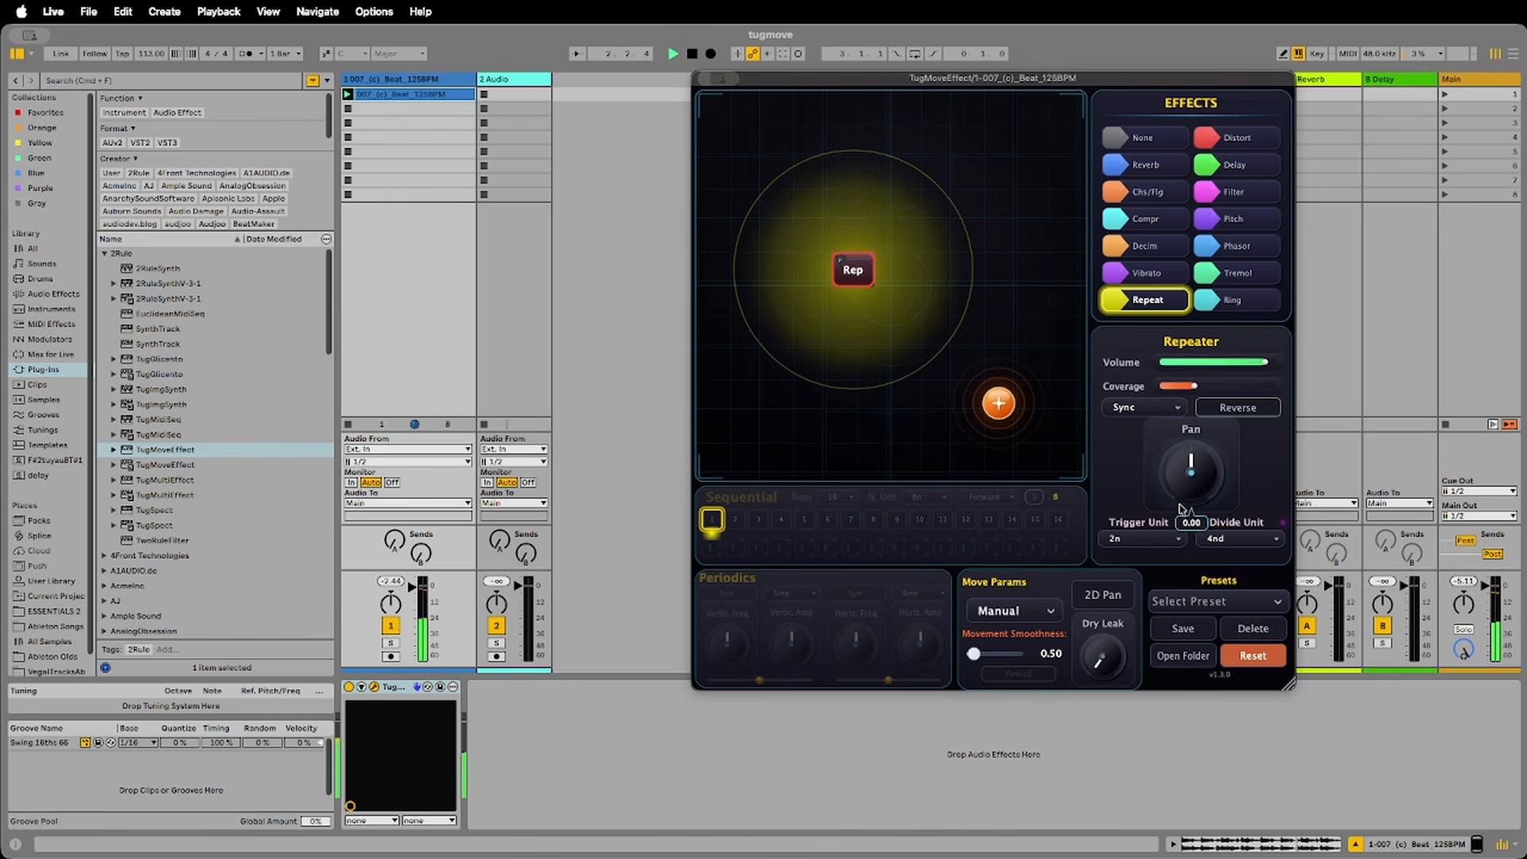
- Set the Repeater's Divide Unit to 4n while the loop plays
click(1213, 533)
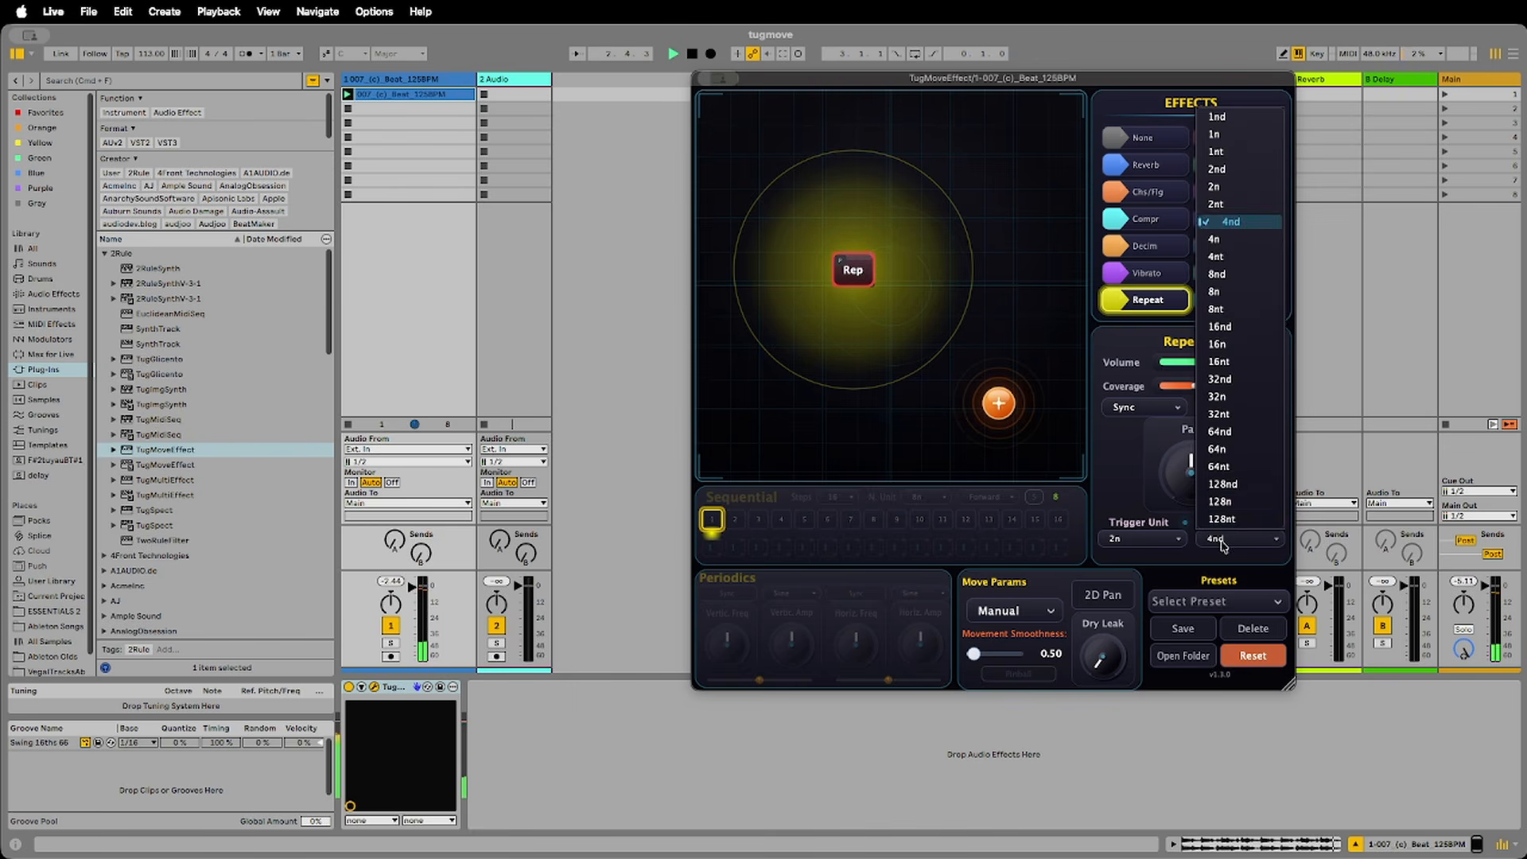
click(1248, 241)
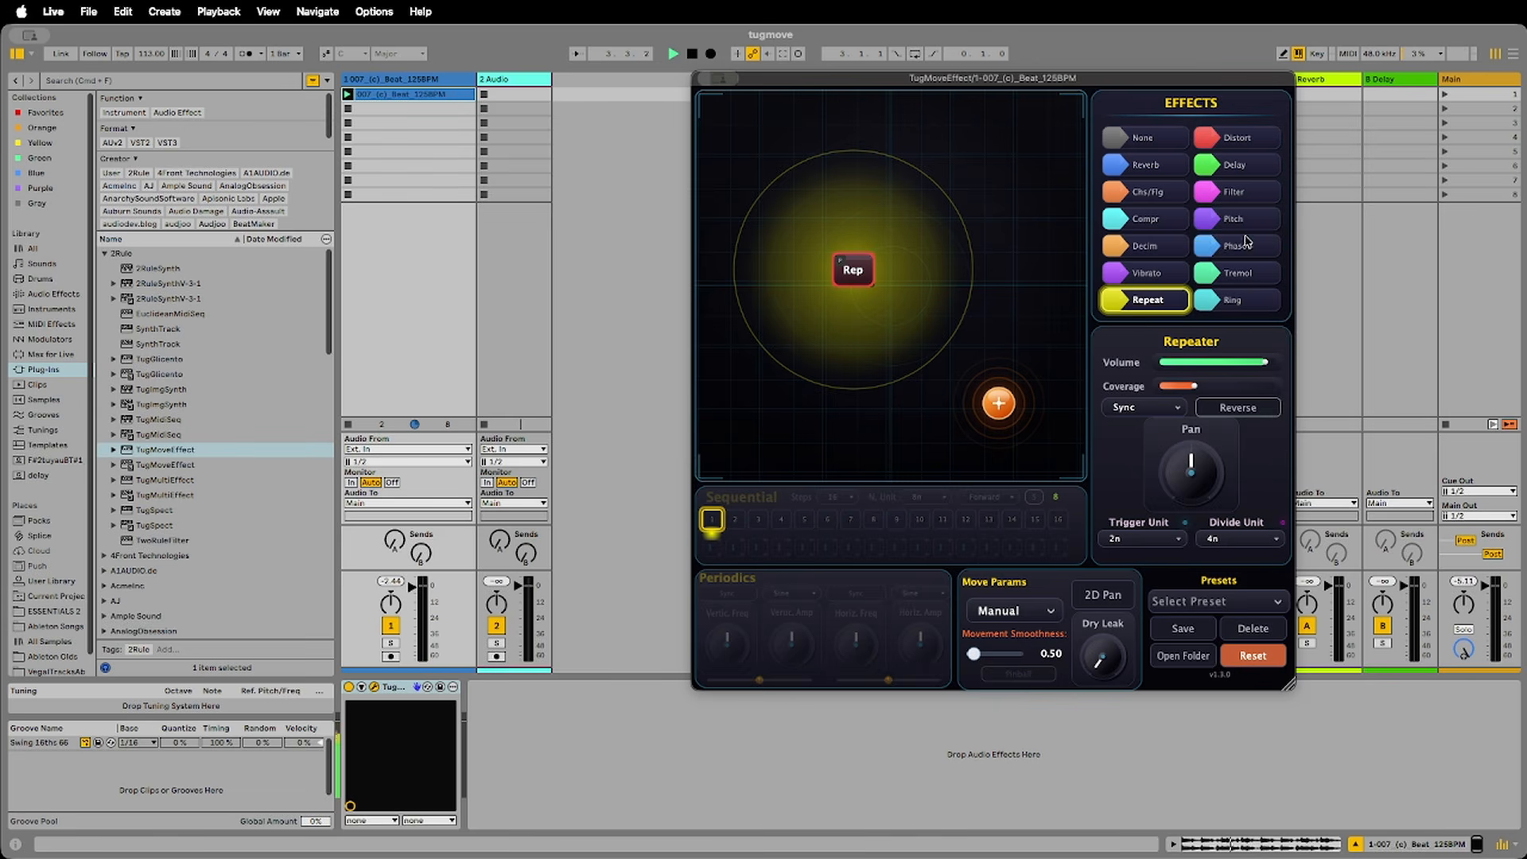
click(1238, 540)
click(1224, 240)
- Raise Dry Leak to its maximum and audition the mix by moving the orange circle around the Repeat effect
drag(1004, 407, 985, 363)
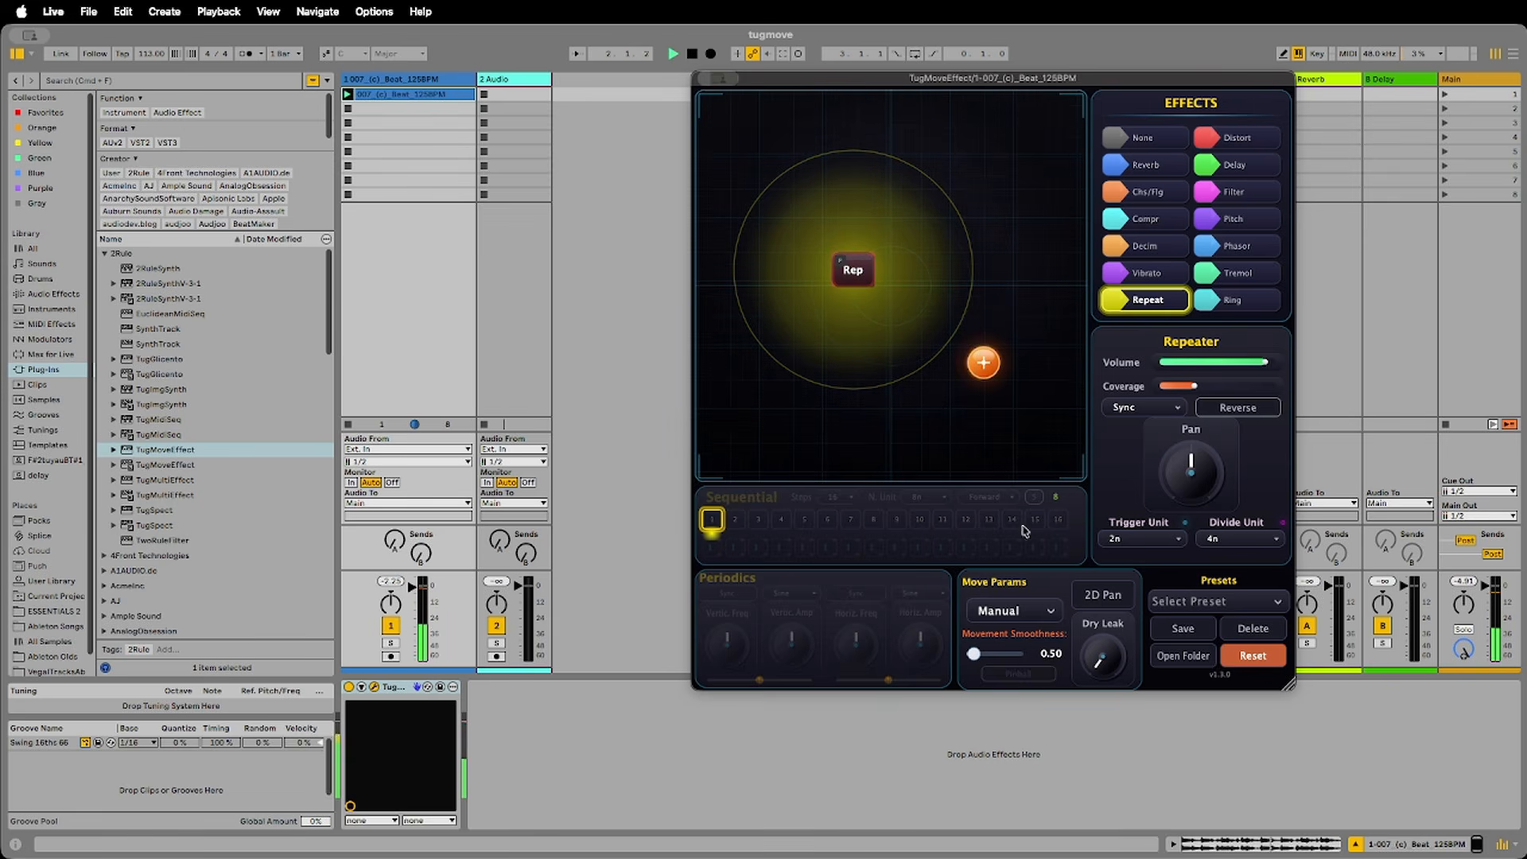
drag(1103, 649, 1149, 370)
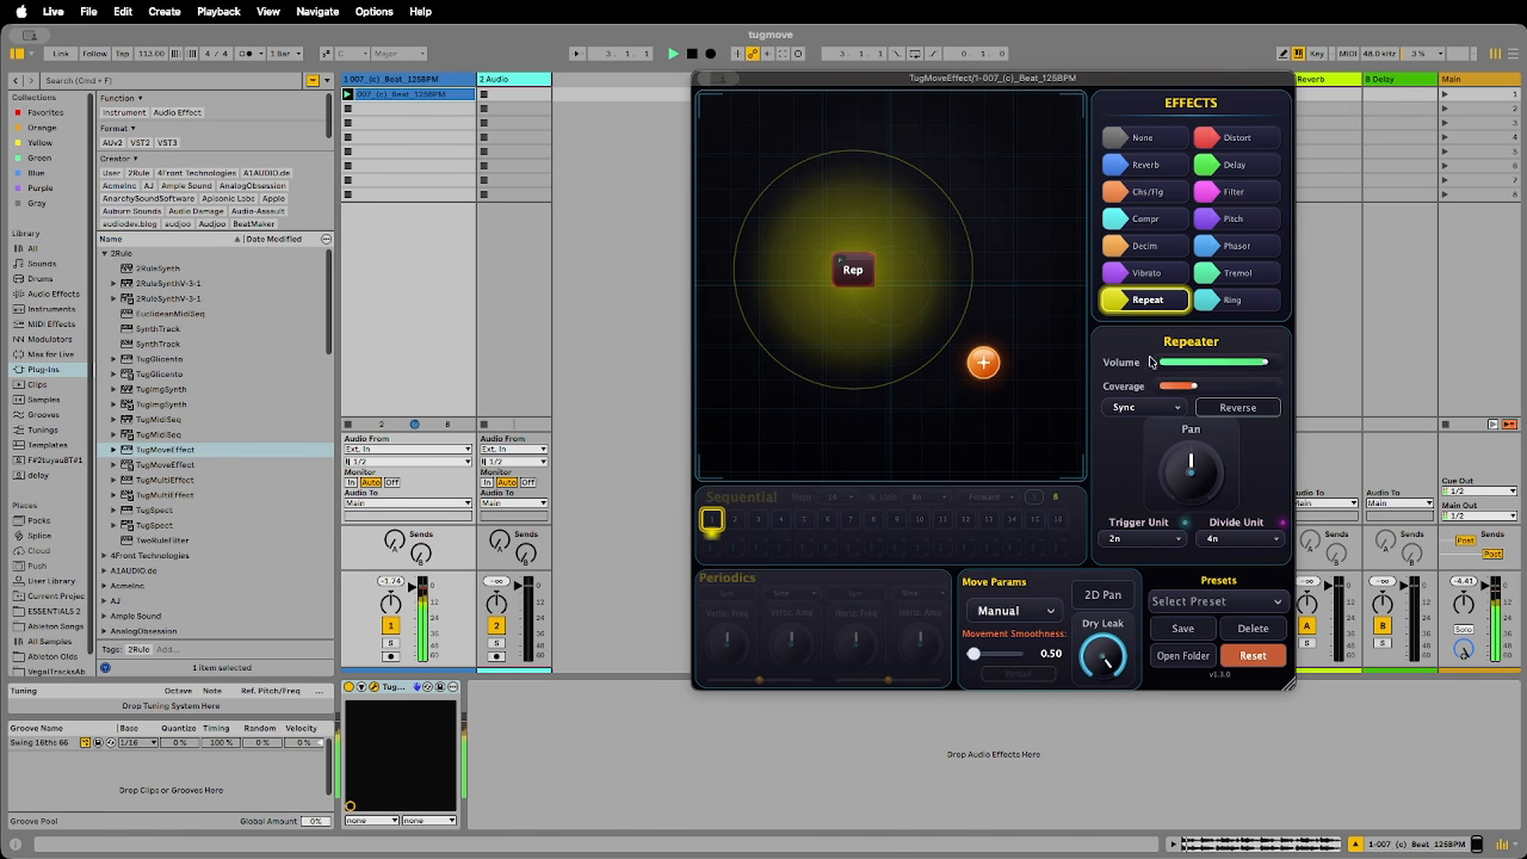
drag(1001, 374, 1003, 436)
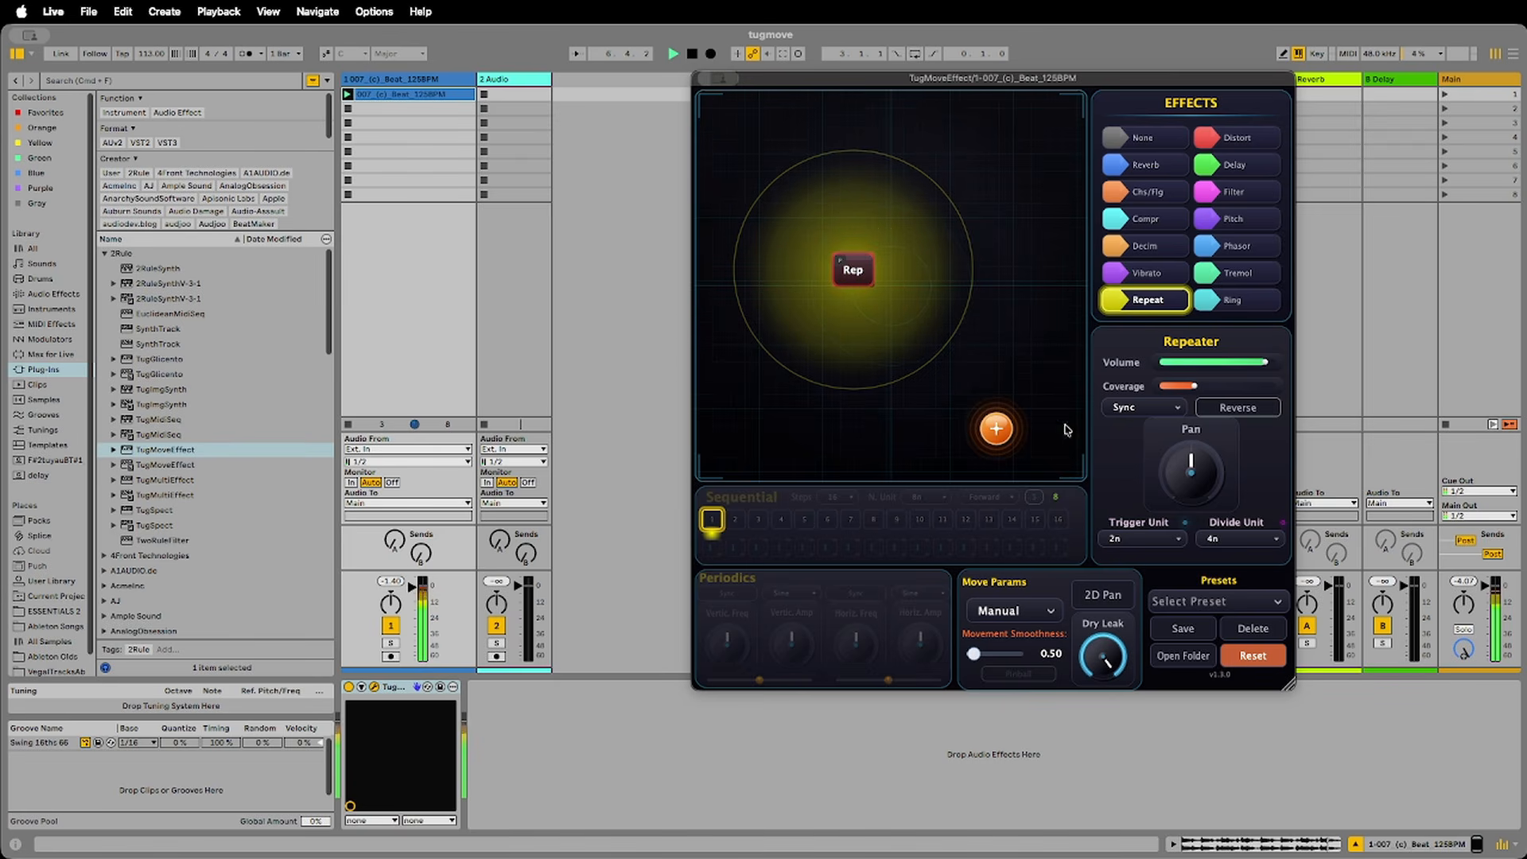
- Set the Divide Unit to 4nt and audition it by moving the orange circle around the 2D panel
click(1249, 541)
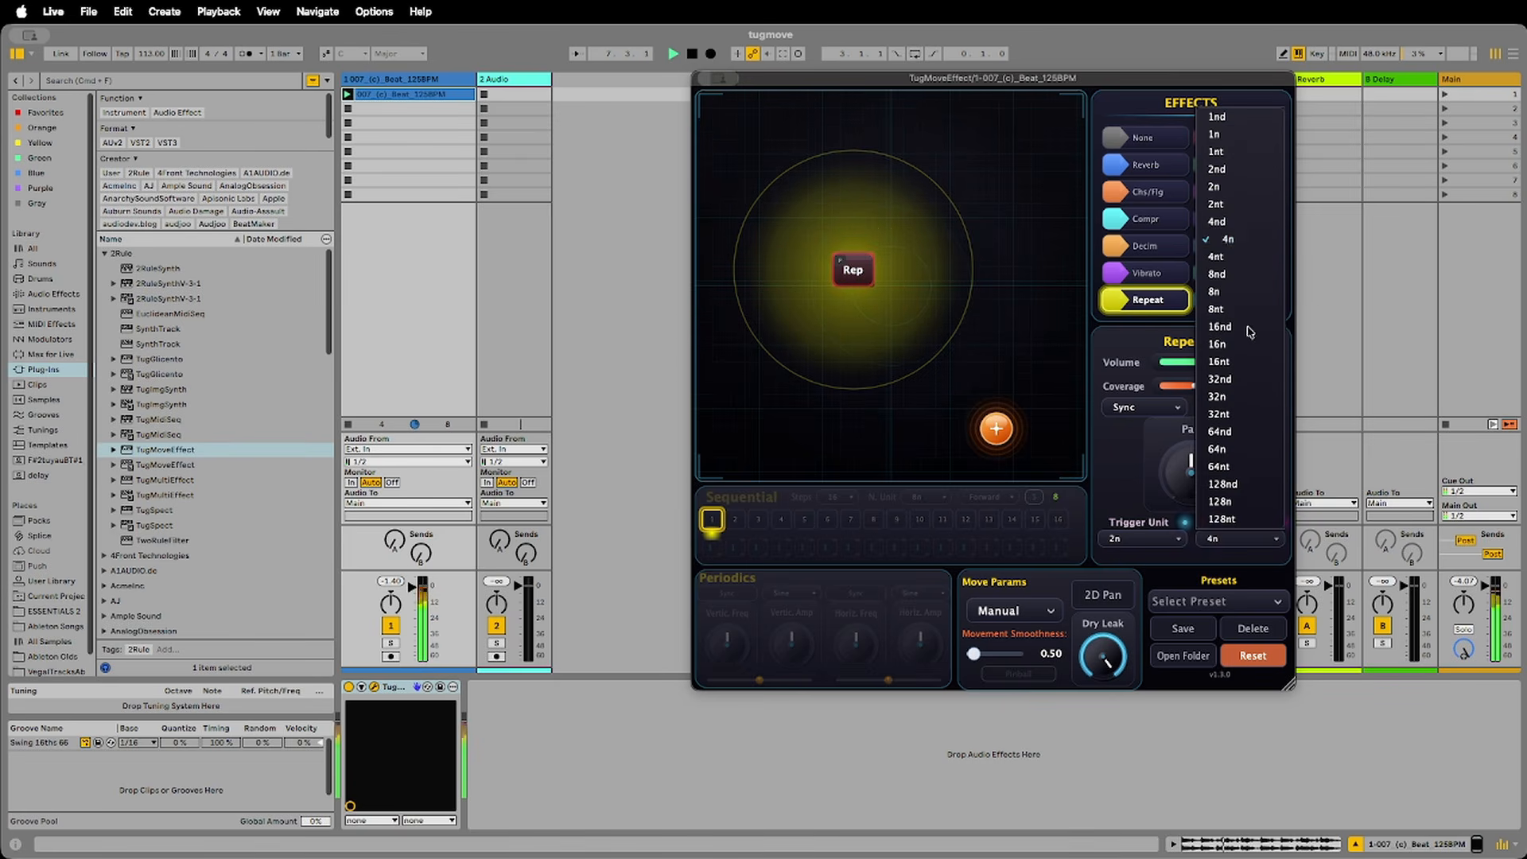
click(1238, 256)
drag(1016, 440, 1041, 386)
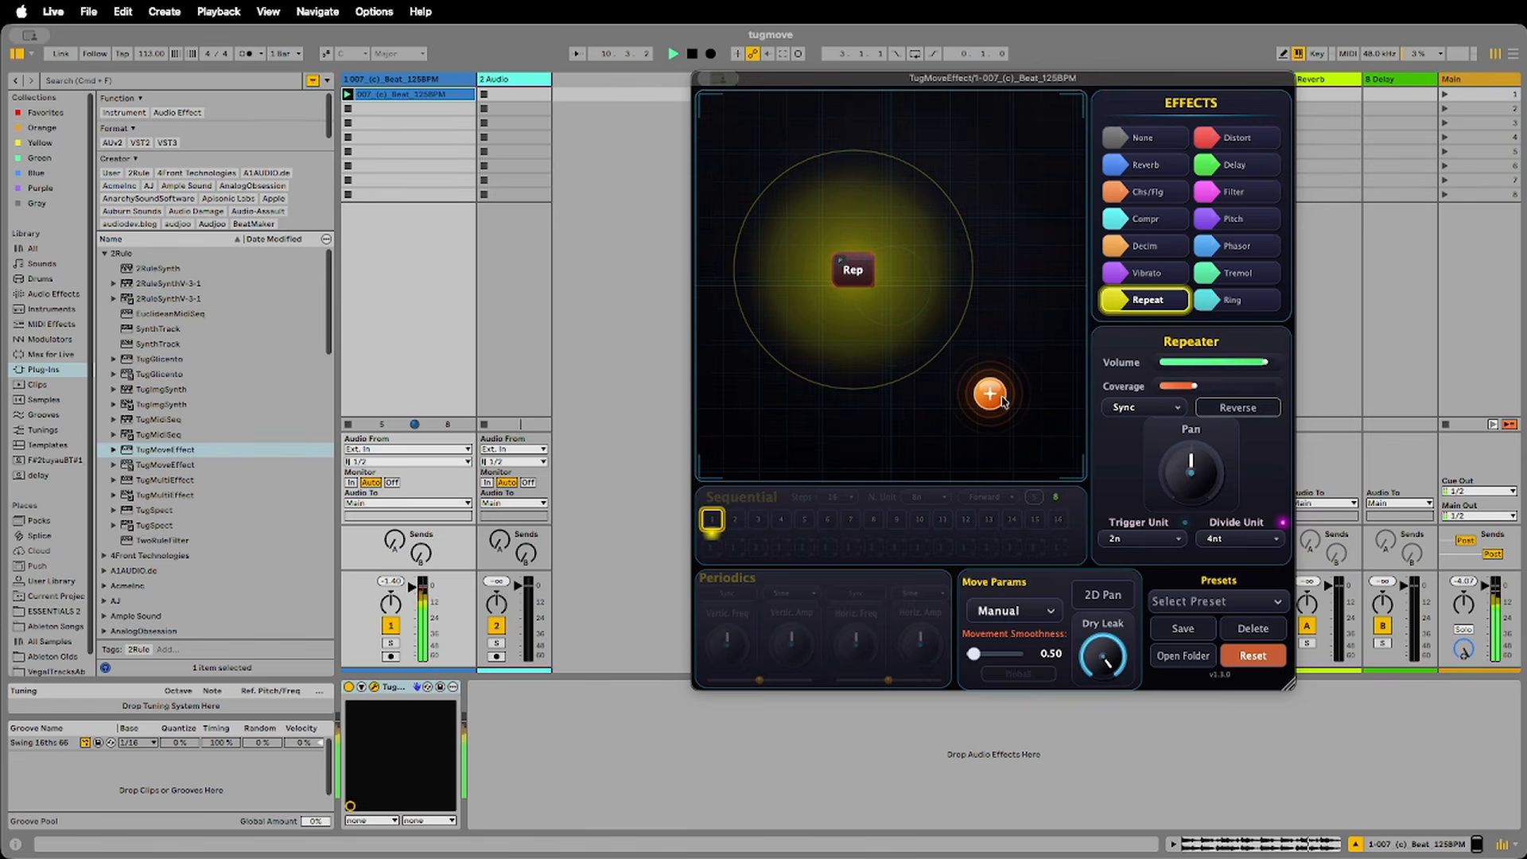
drag(994, 393, 1021, 420)
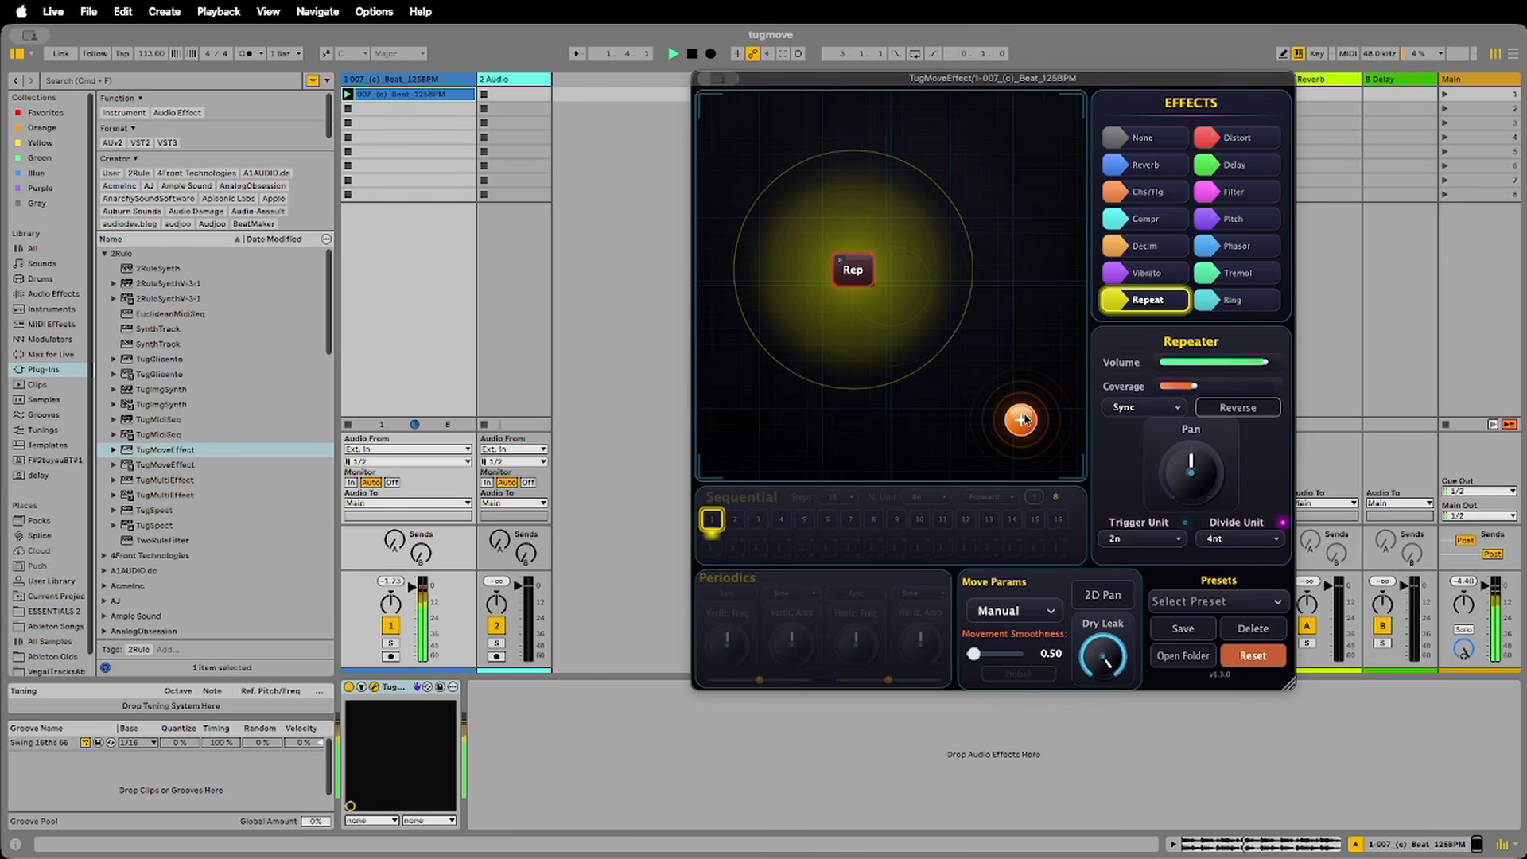
- Set the Divide Unit to 4nd, audition it by moving the orange circle, and stop playback
click(1253, 545)
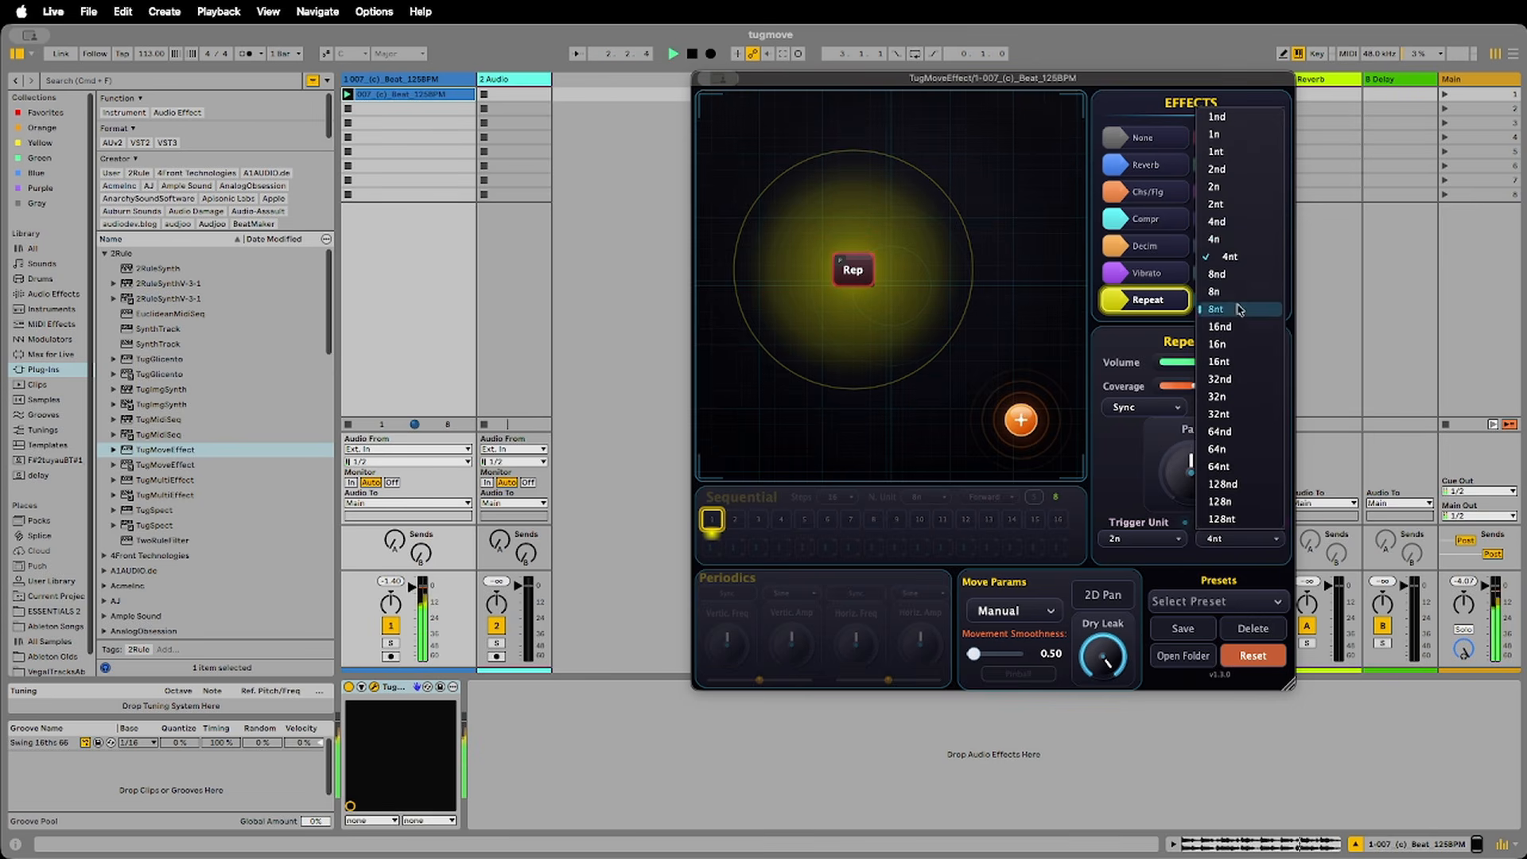
click(1237, 227)
drag(1038, 422, 998, 400)
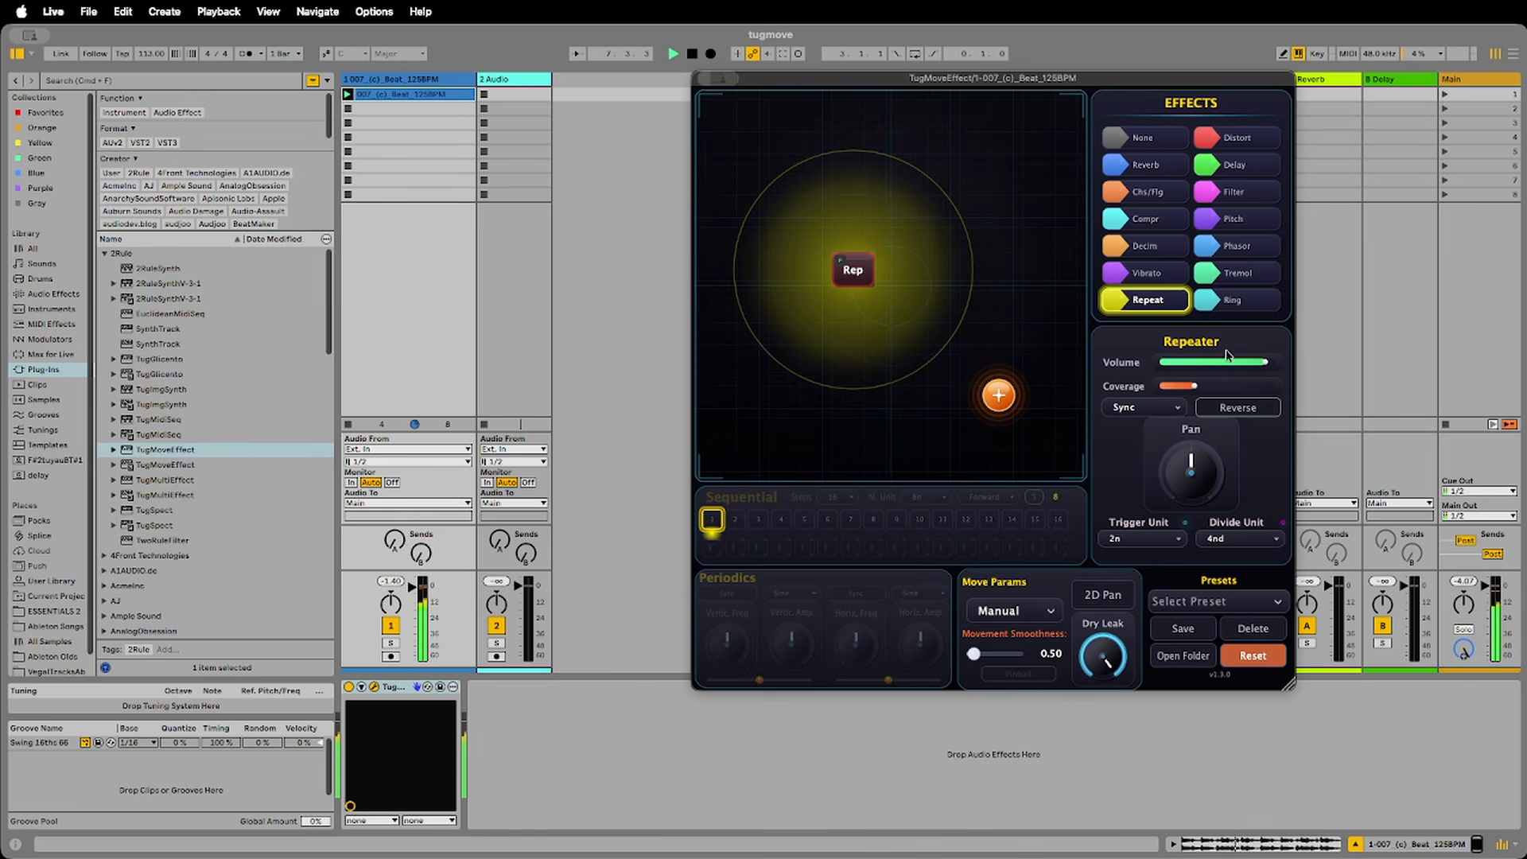
mouse_move(1118, 678)
drag(1099, 803, 1127, 624)
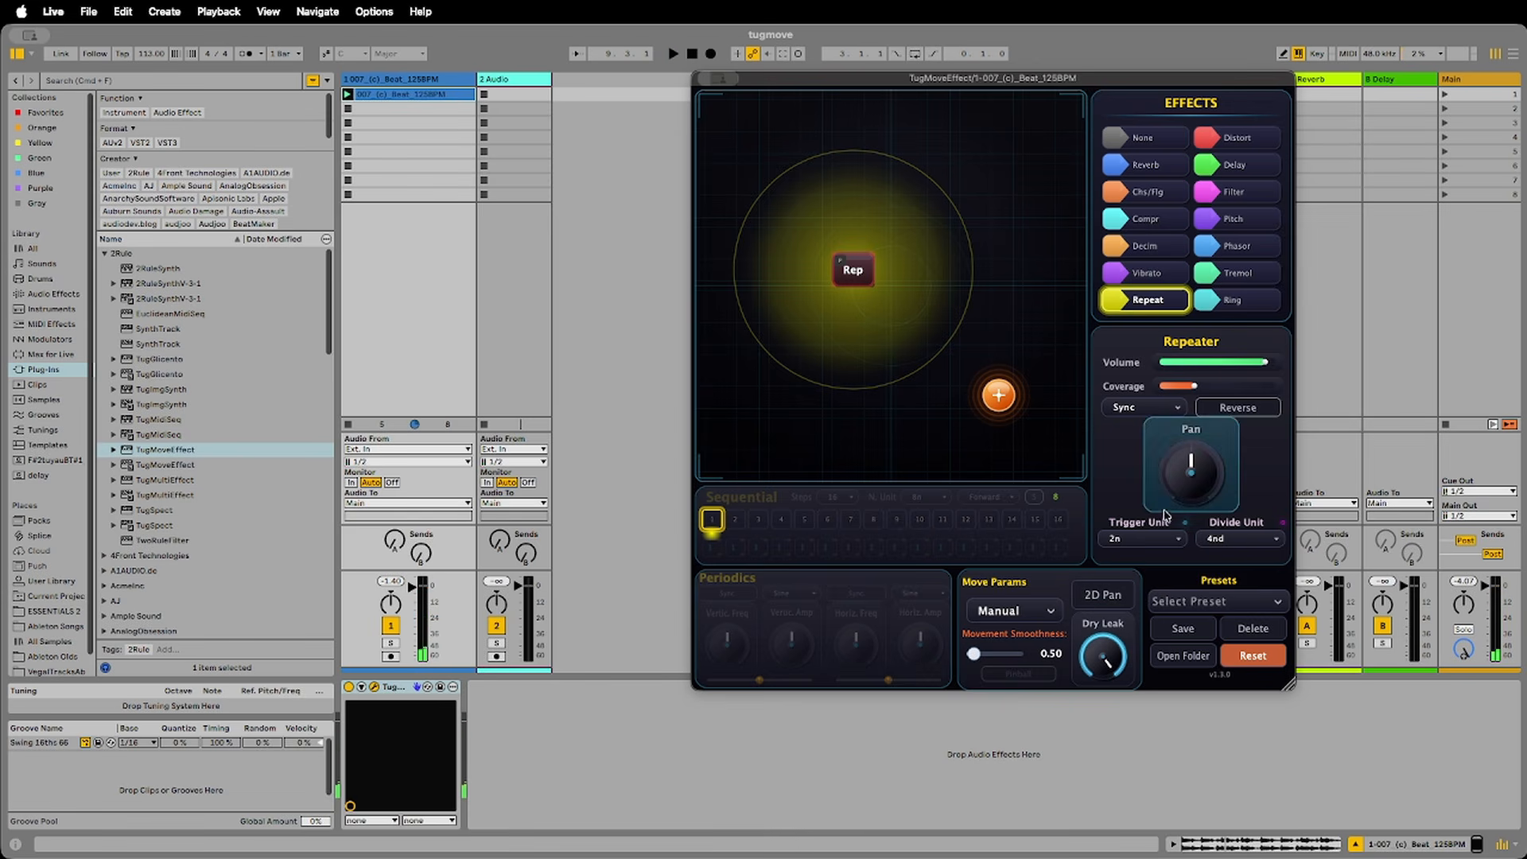
- Audition the Repeat effect by moving the orange circle away from it and back onto it during playback
key(space)
drag(1004, 398, 1082, 244)
click(1143, 539)
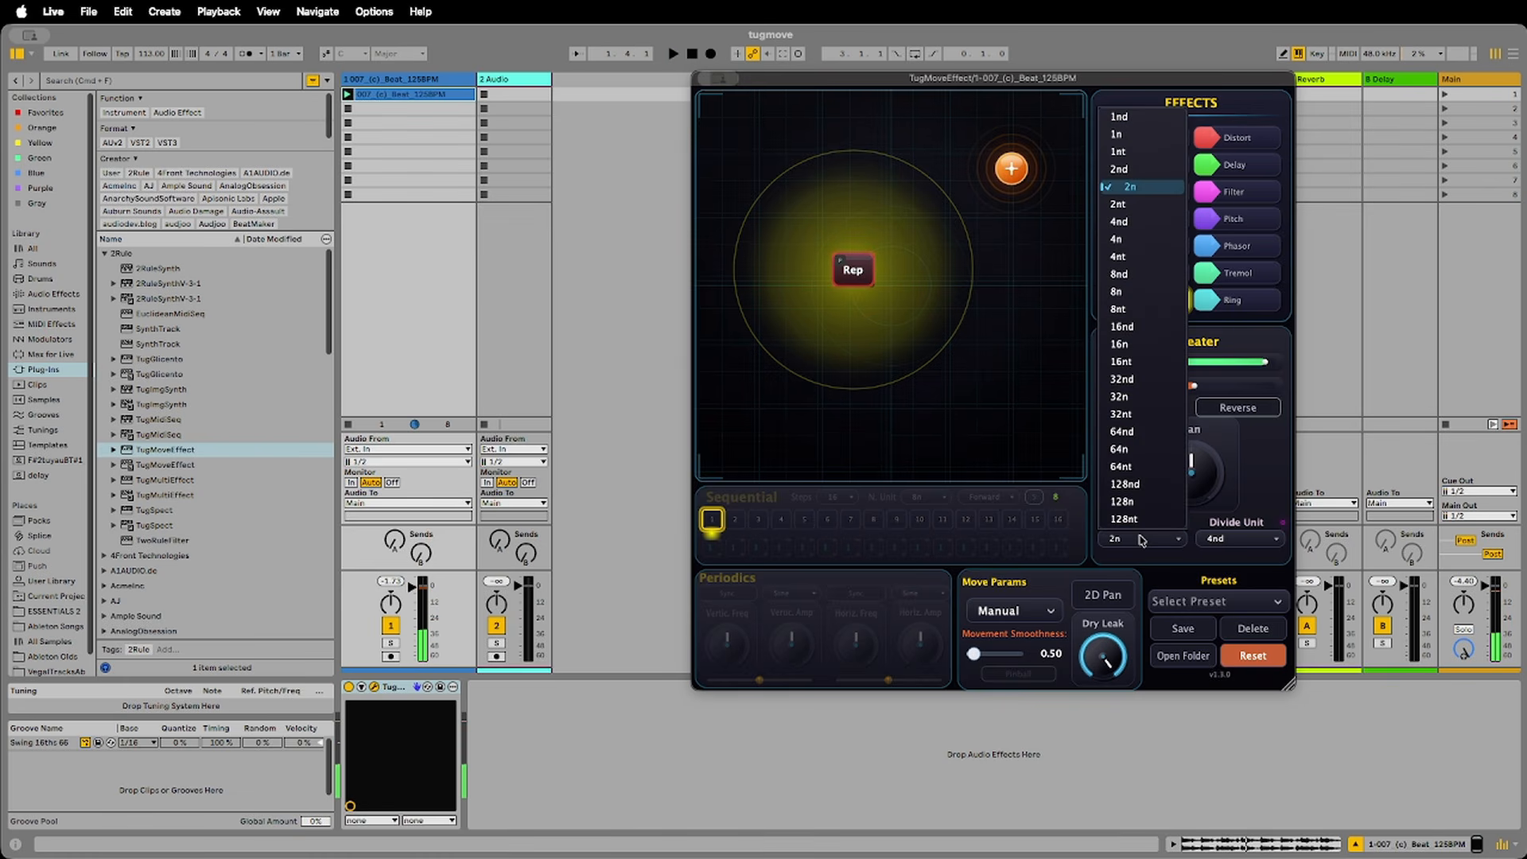
click(1143, 540)
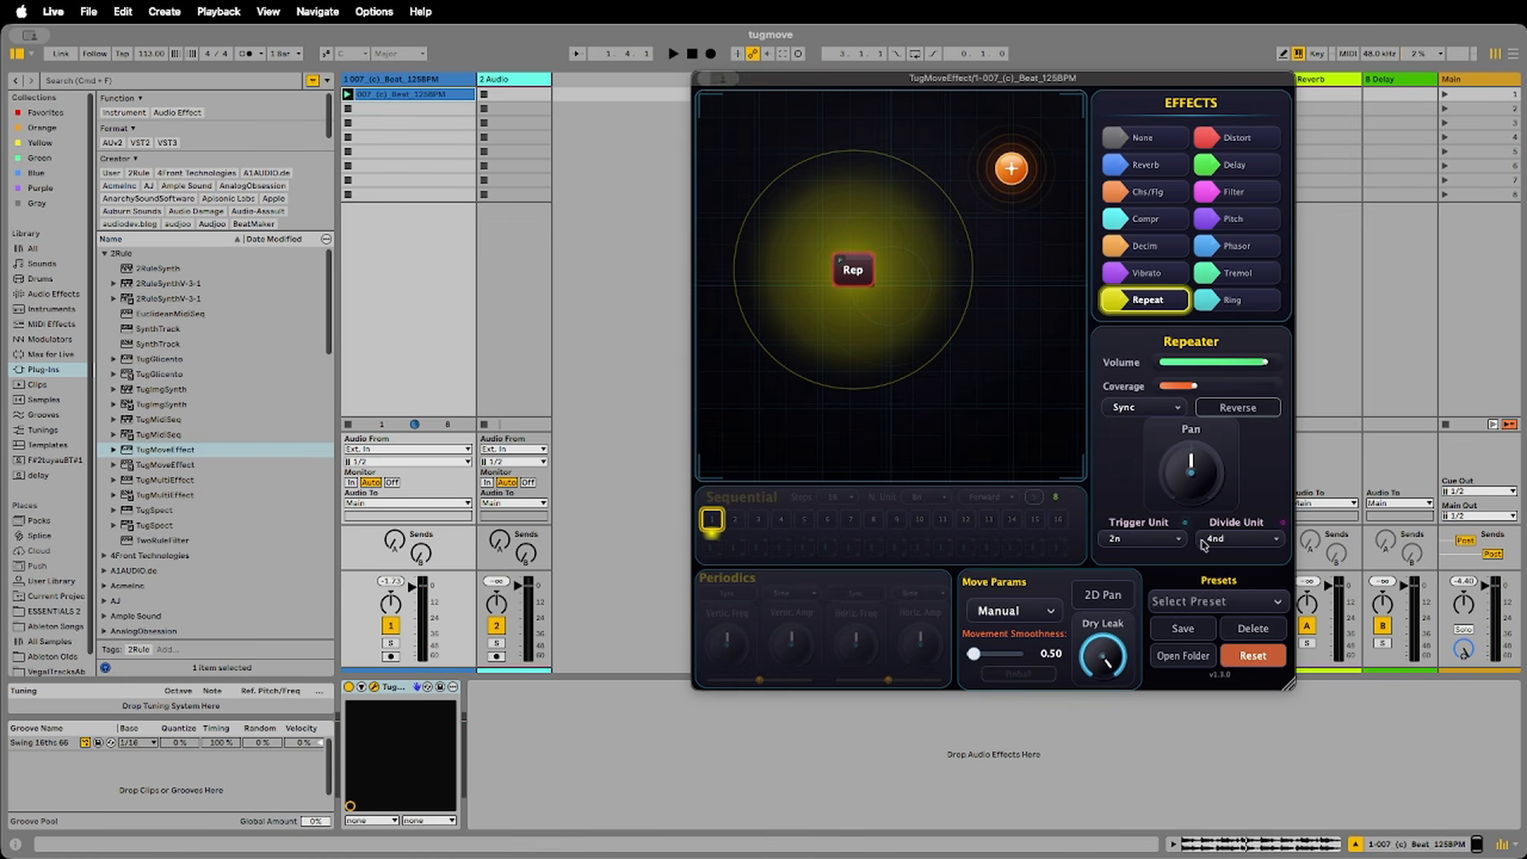
key(space)
drag(1008, 184, 854, 267)
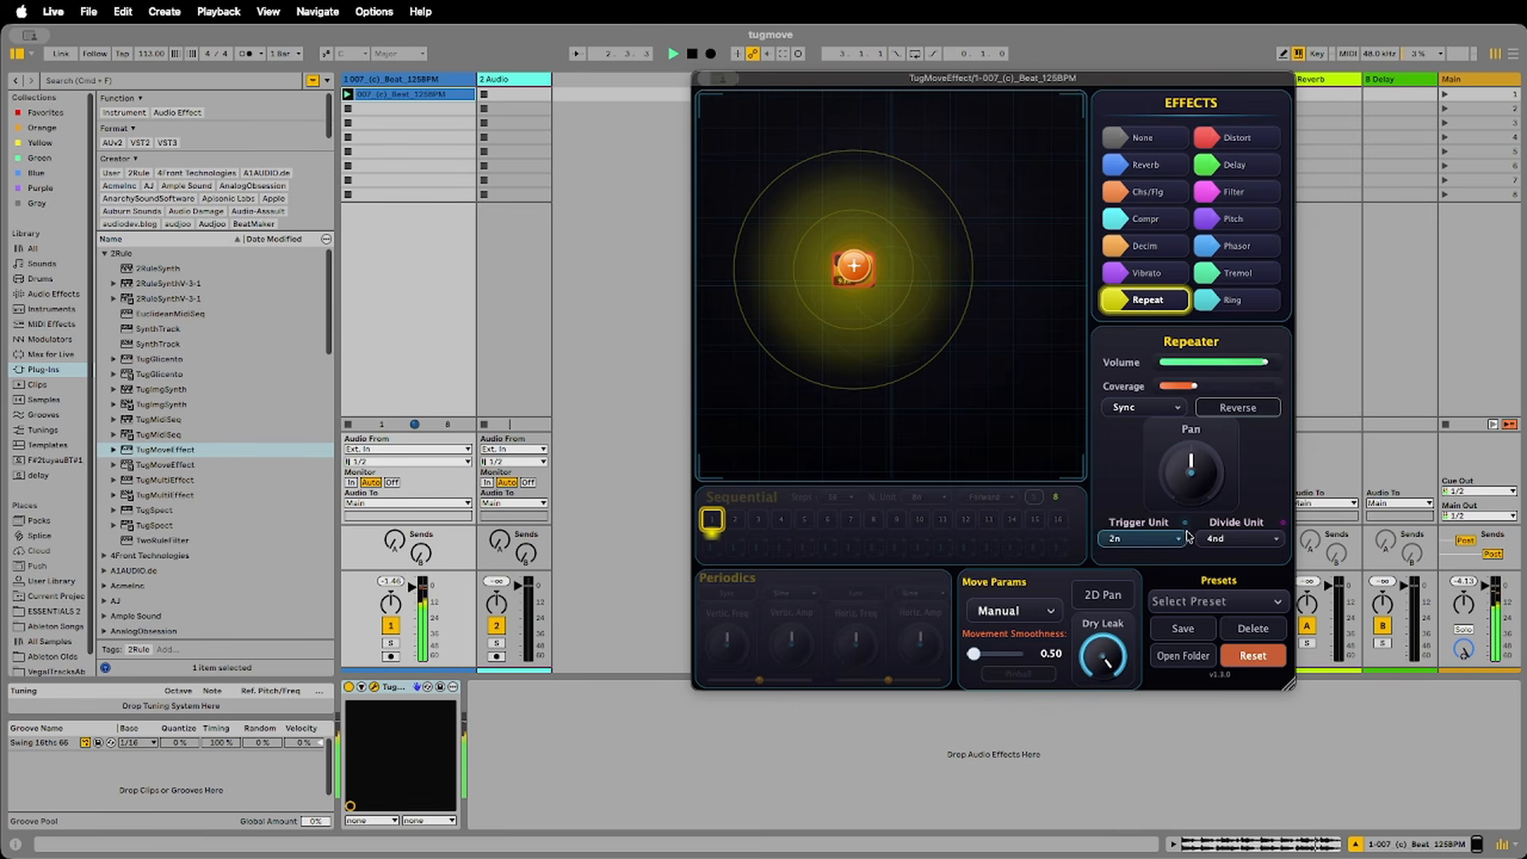
- Set the Repeater's Divide Unit to 4n and move the orange circle out of the effect's range
click(1270, 541)
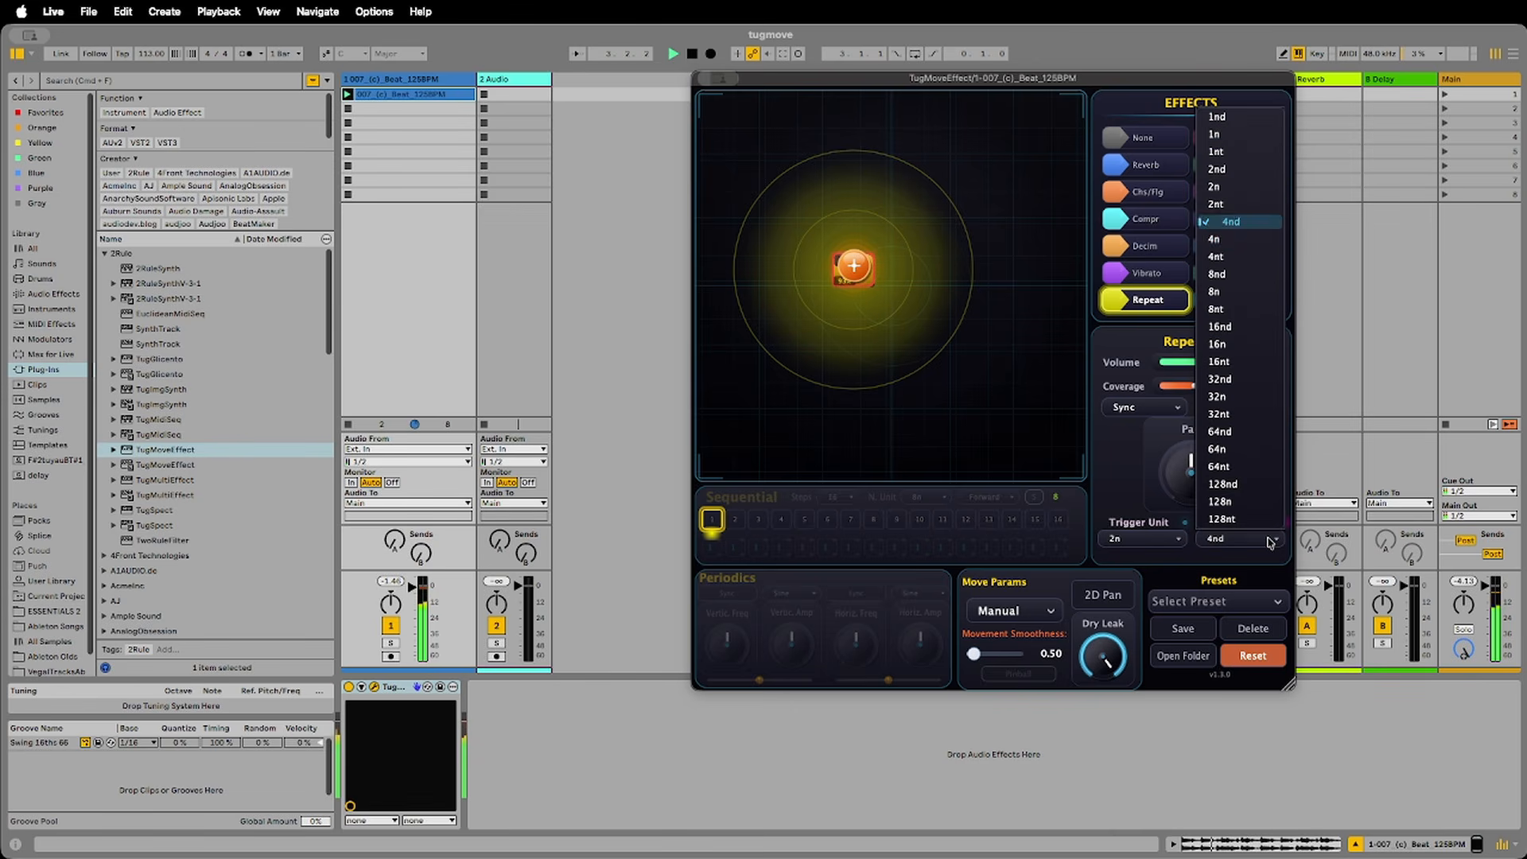
click(1225, 241)
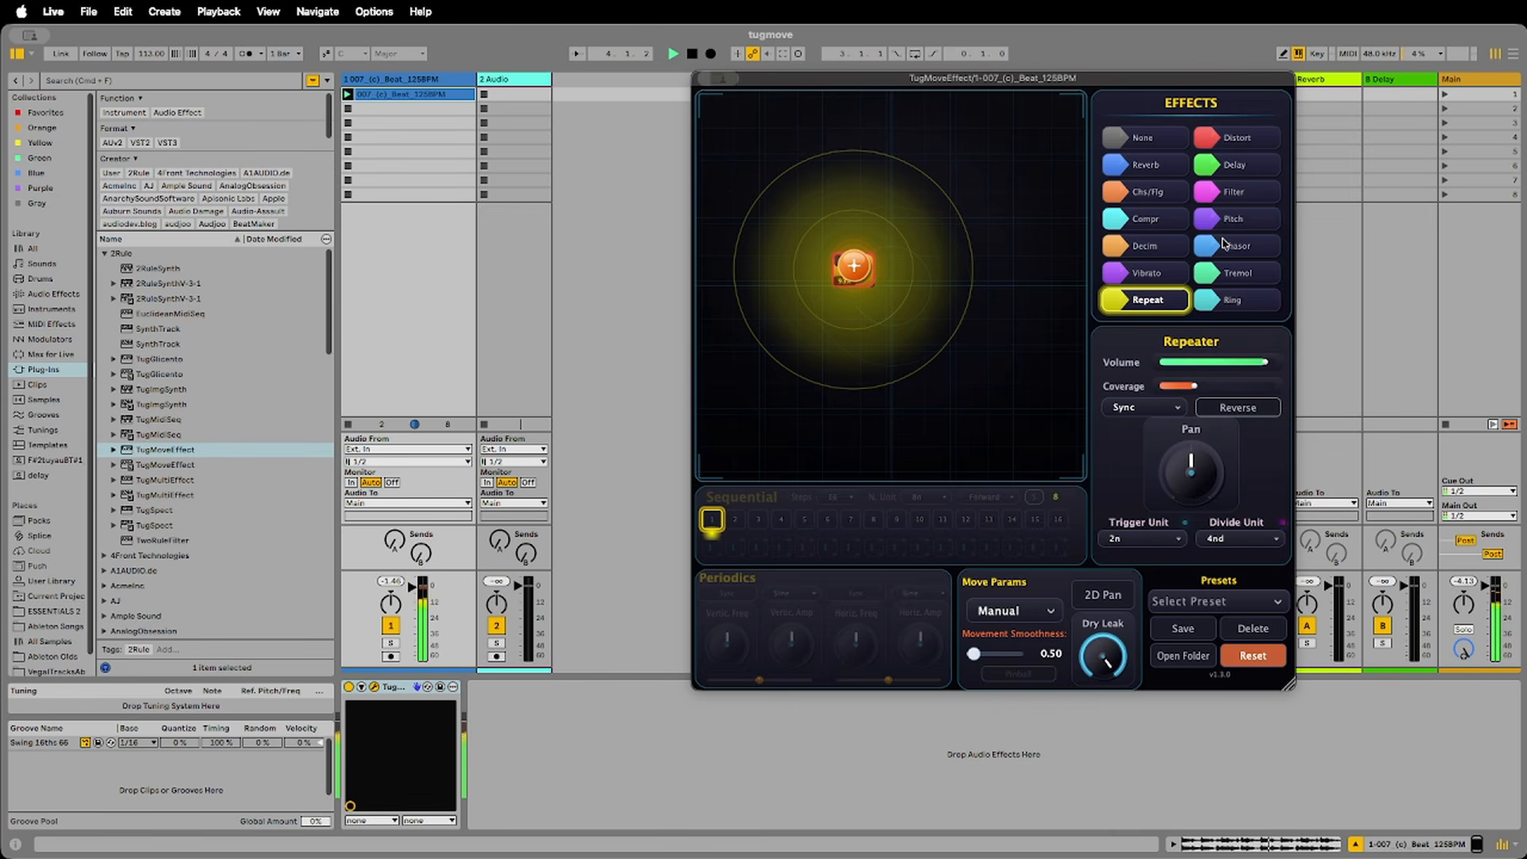
click(1252, 546)
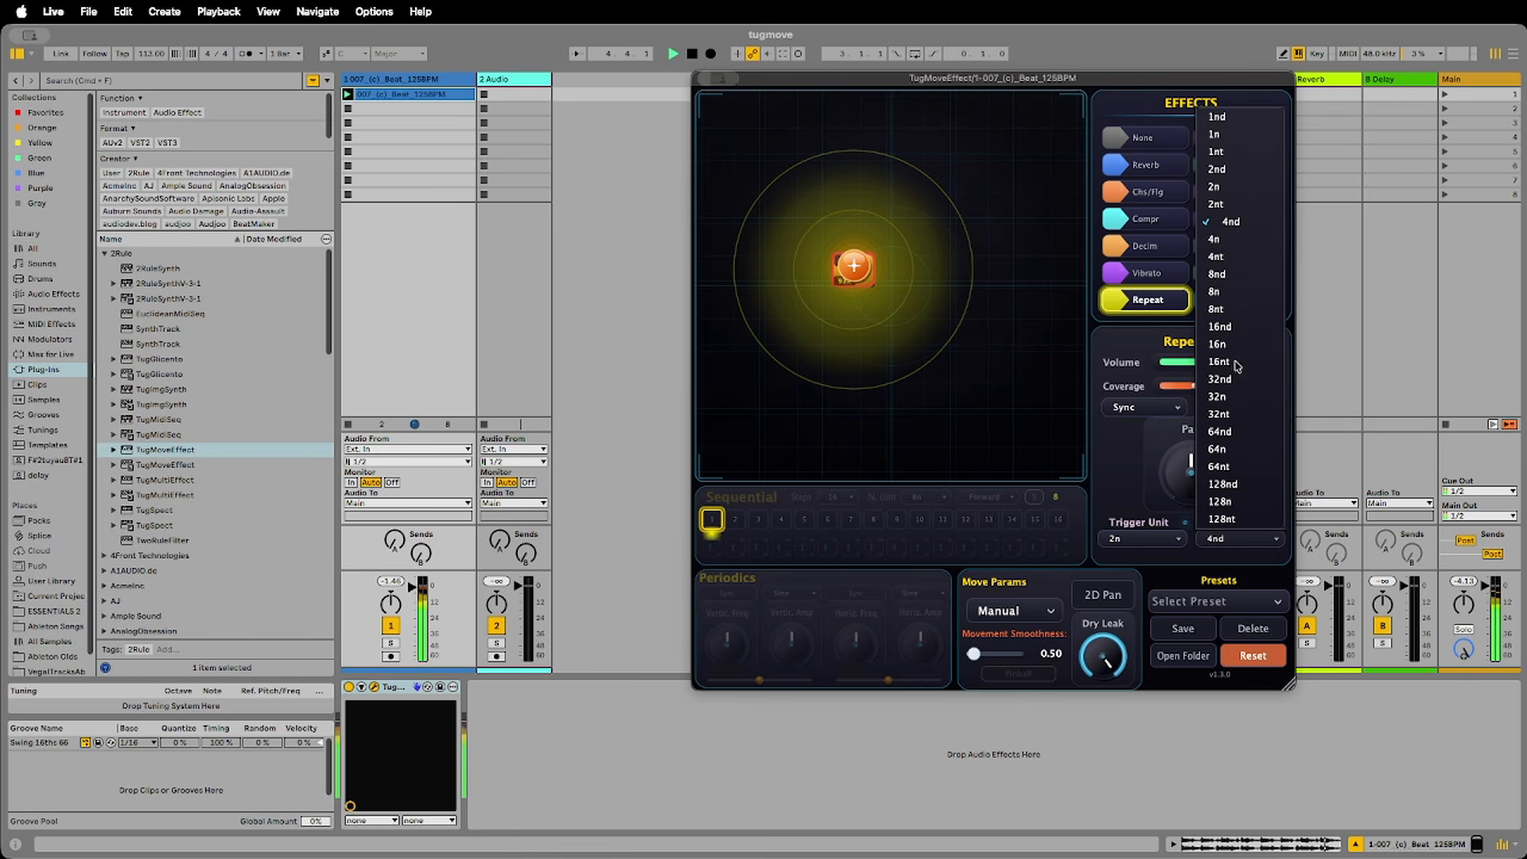
click(1225, 241)
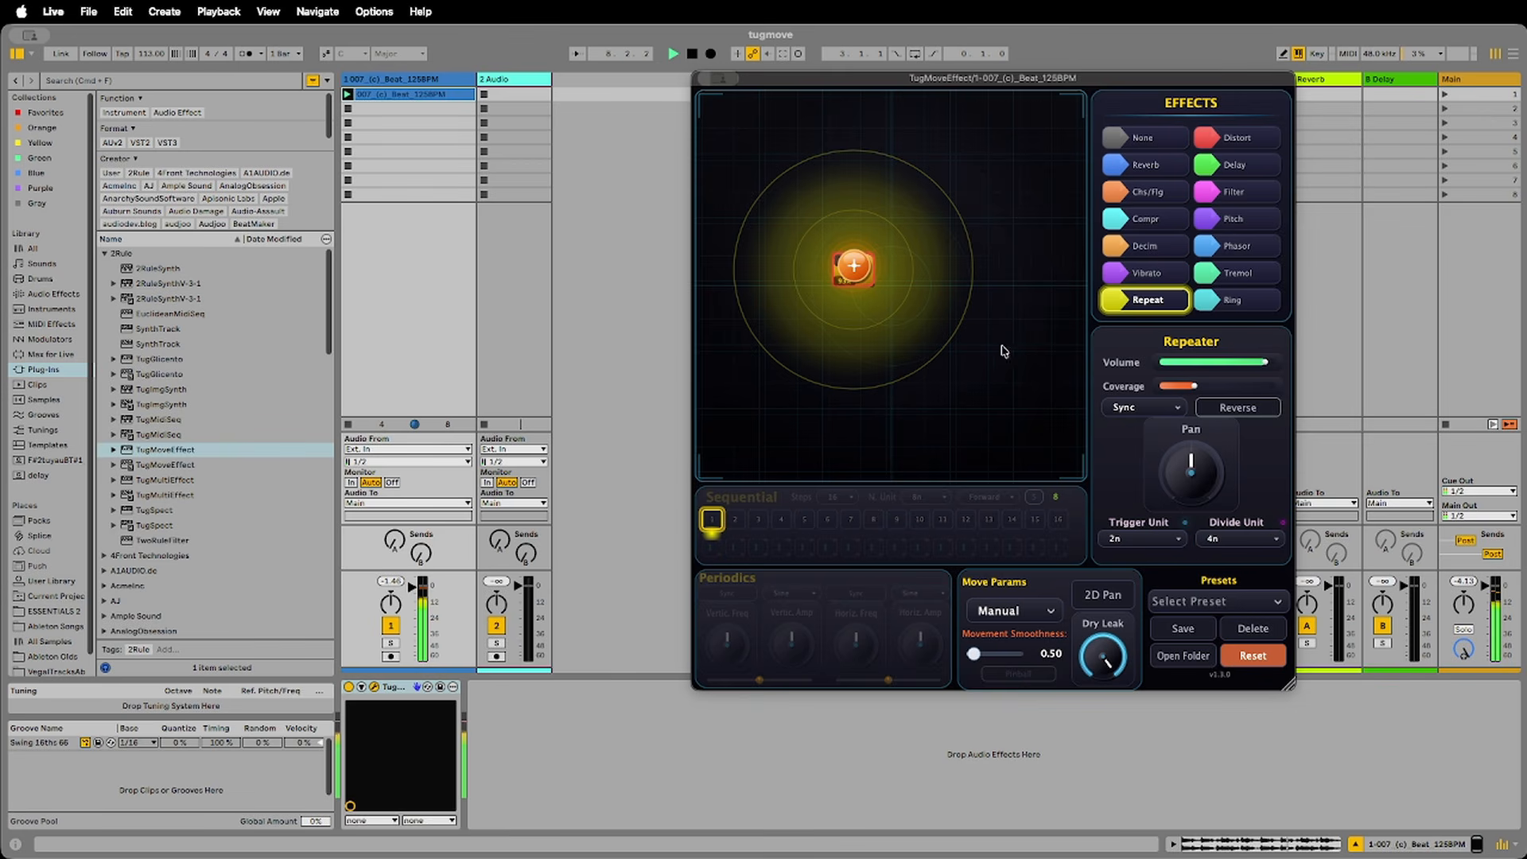
drag(873, 261, 1007, 395)
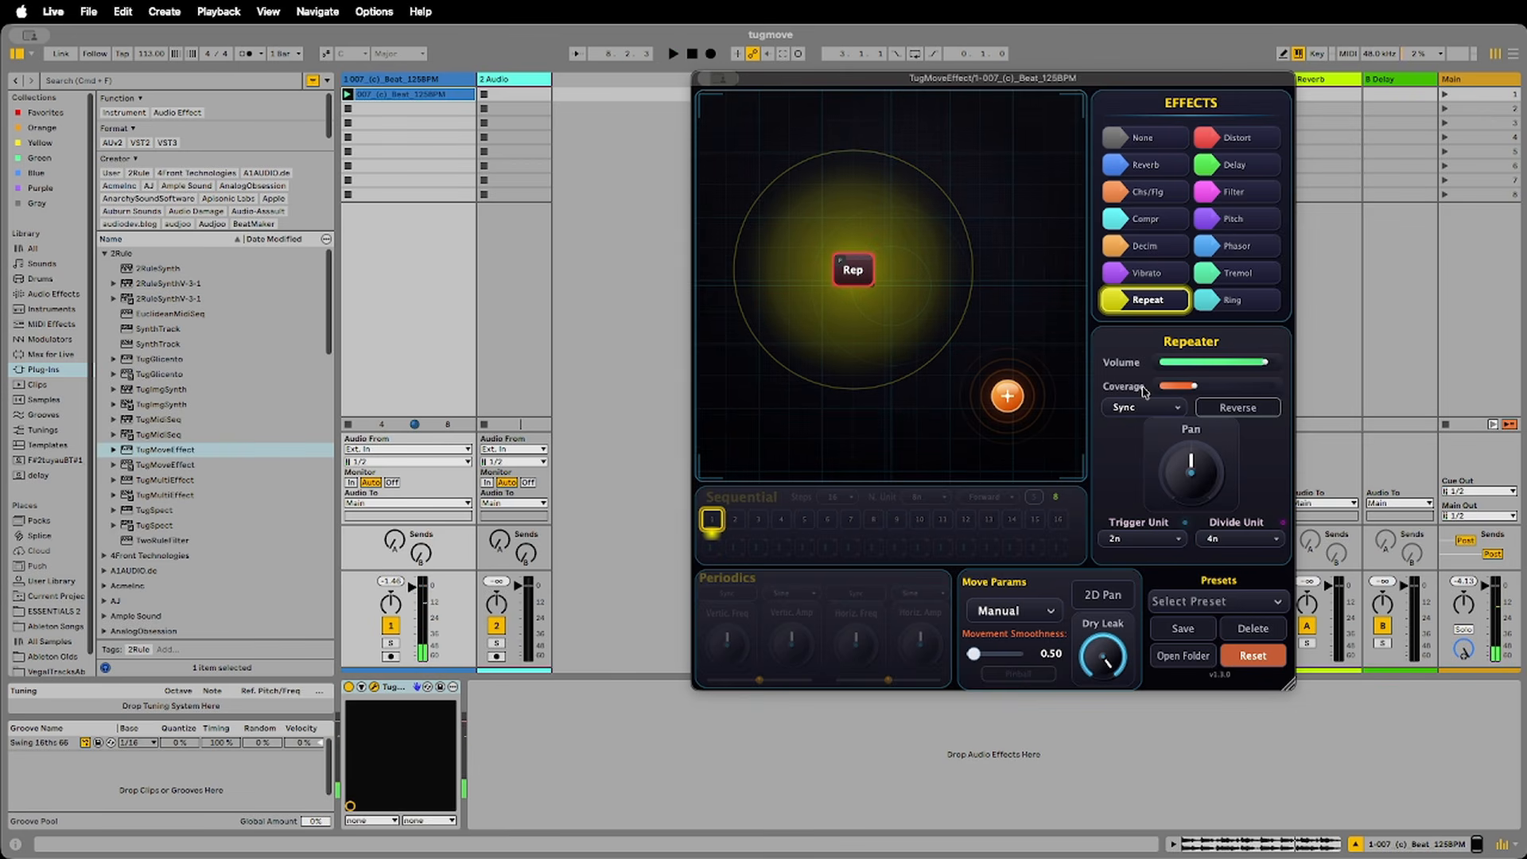
- Switch the Repeater to Musical mode and play the loop with the orange circle on the Repeat effect
click(1131, 409)
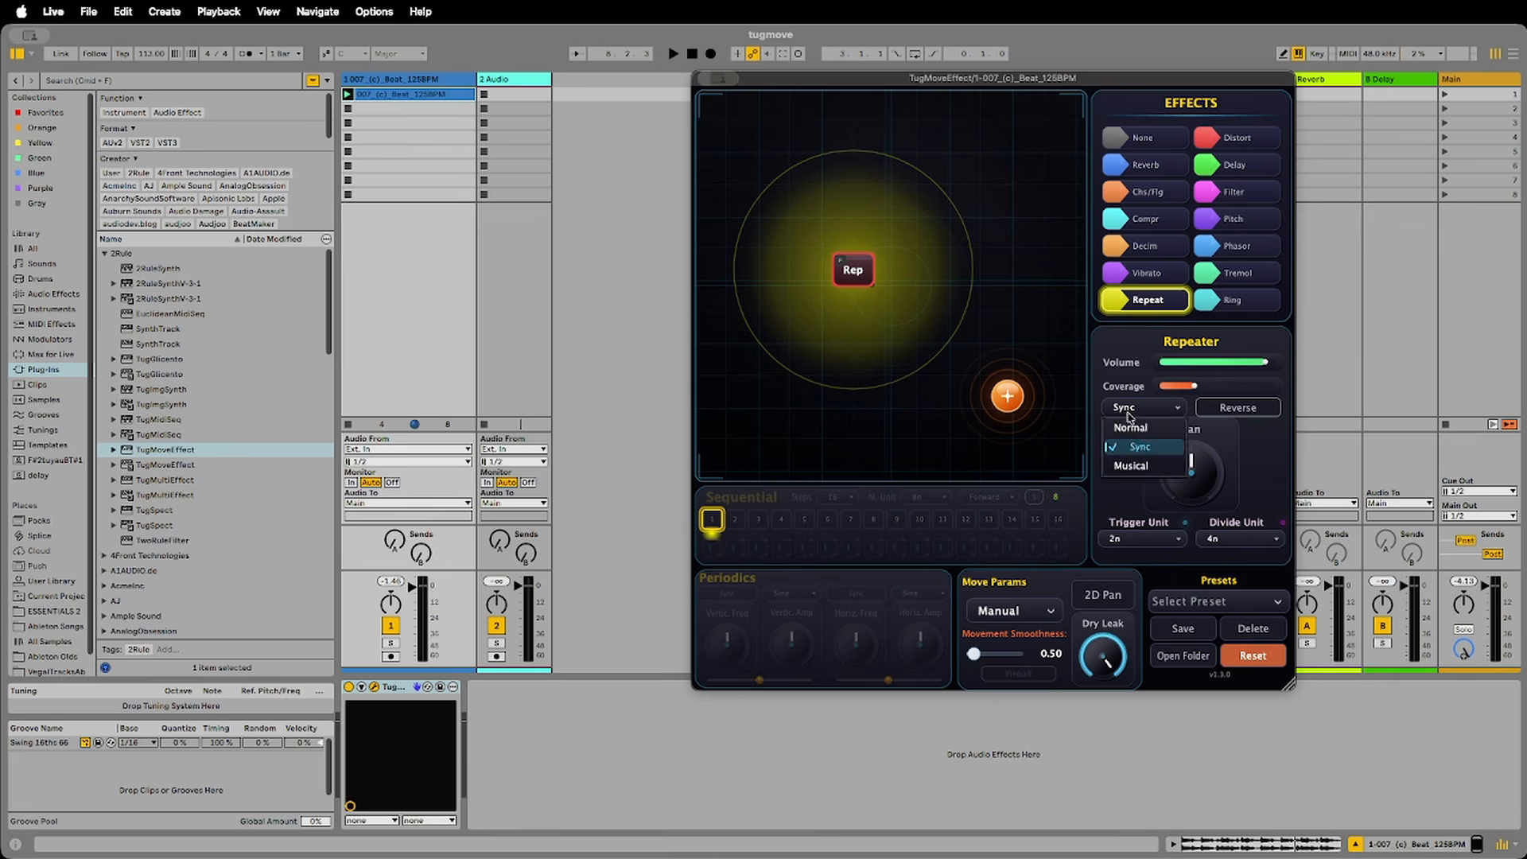
click(1131, 467)
drag(1007, 396, 857, 271)
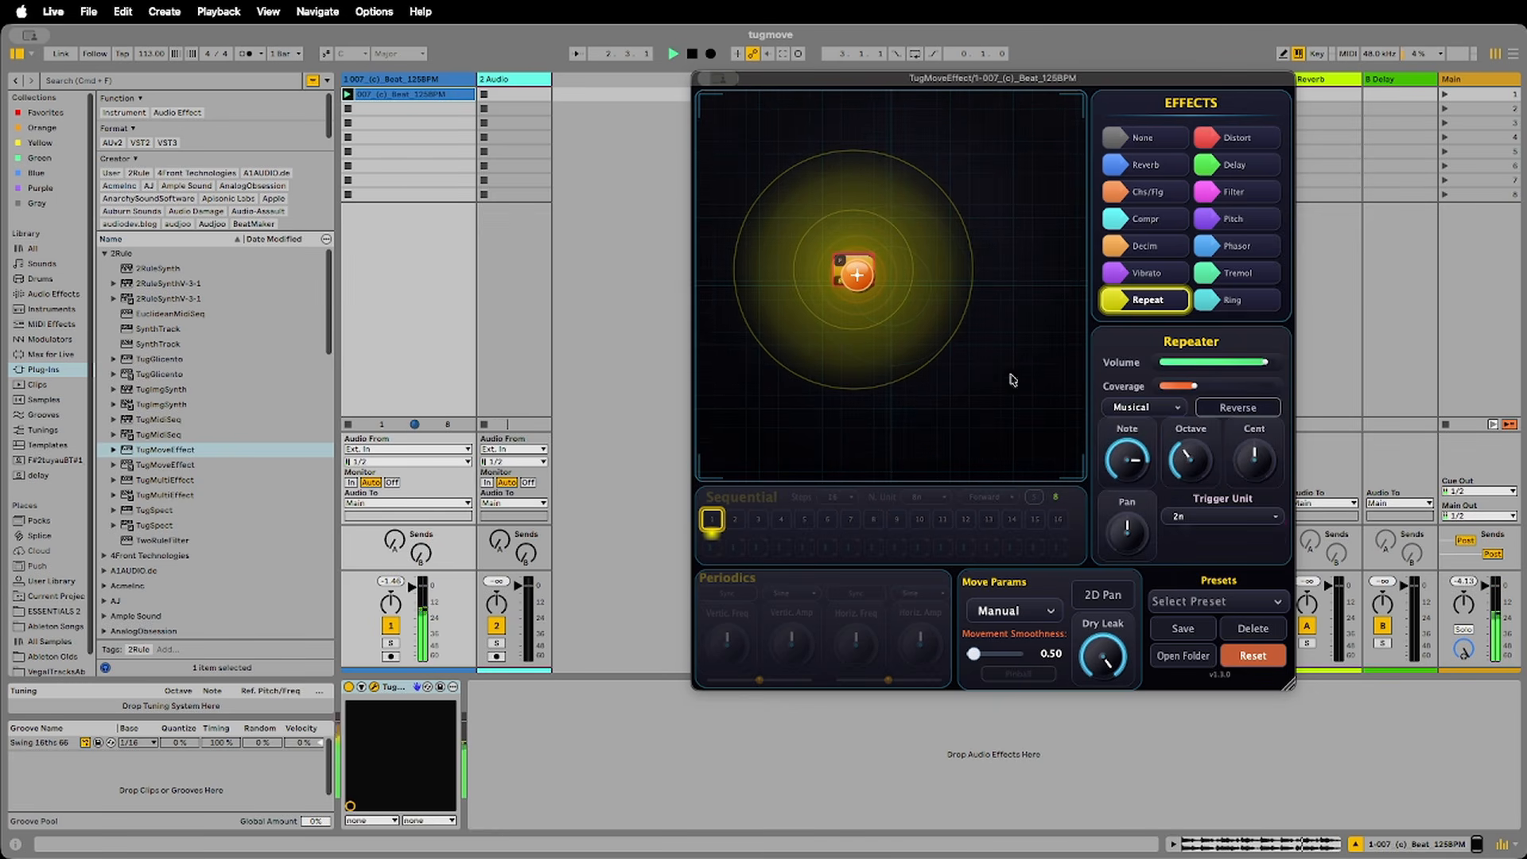
- Lower the Repeater's Note to D#, try its Octave setting, and audition the sound by moving the orange circle
drag(1151, 447, 1130, 568)
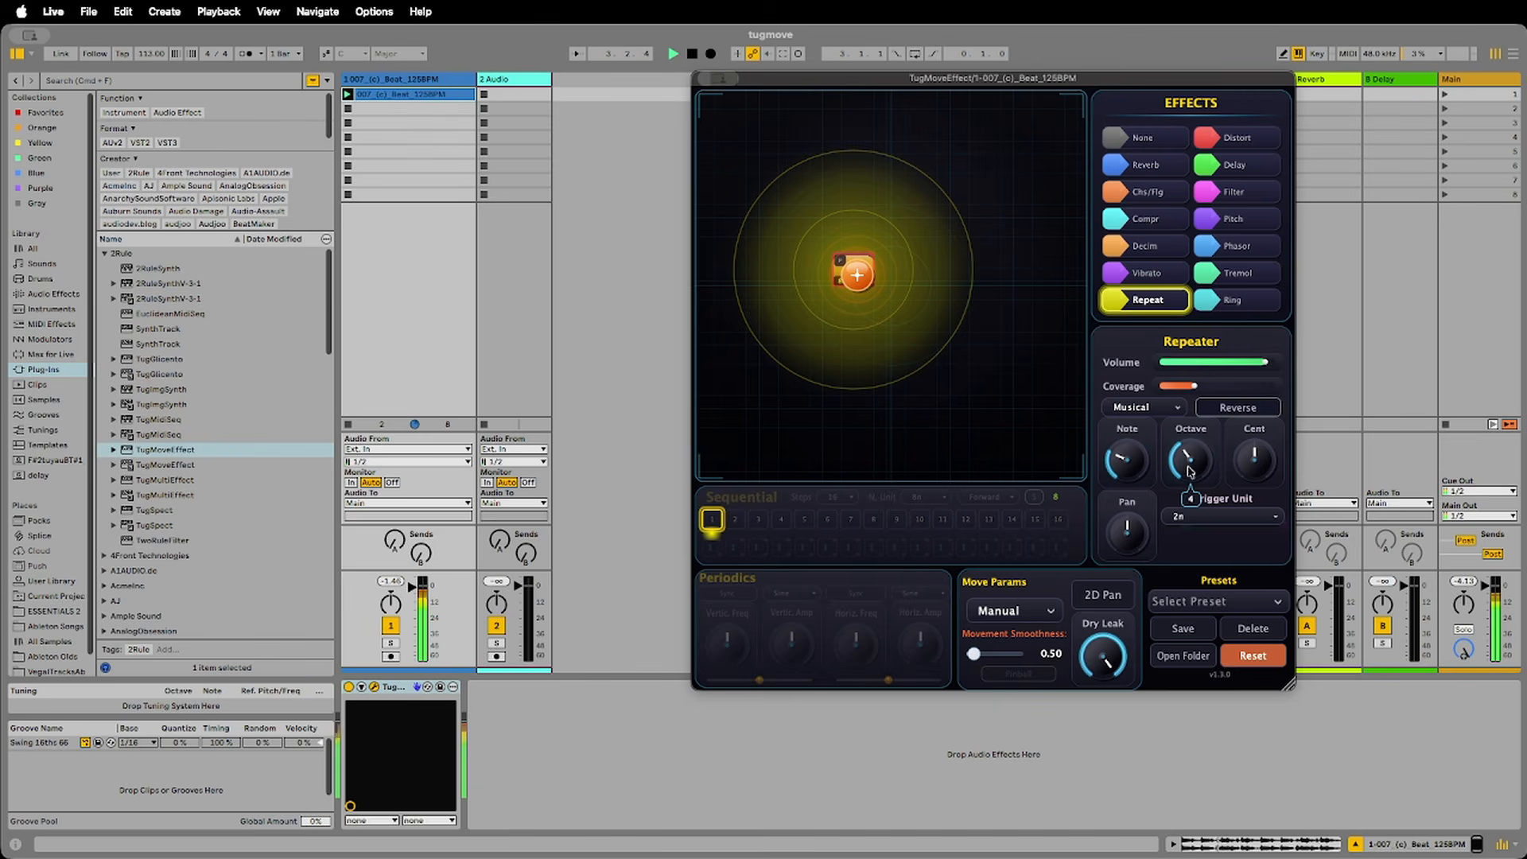
drag(1195, 430, 1193, 491)
drag(1114, 643, 1113, 849)
drag(1128, 465, 1139, 497)
drag(873, 280, 1007, 382)
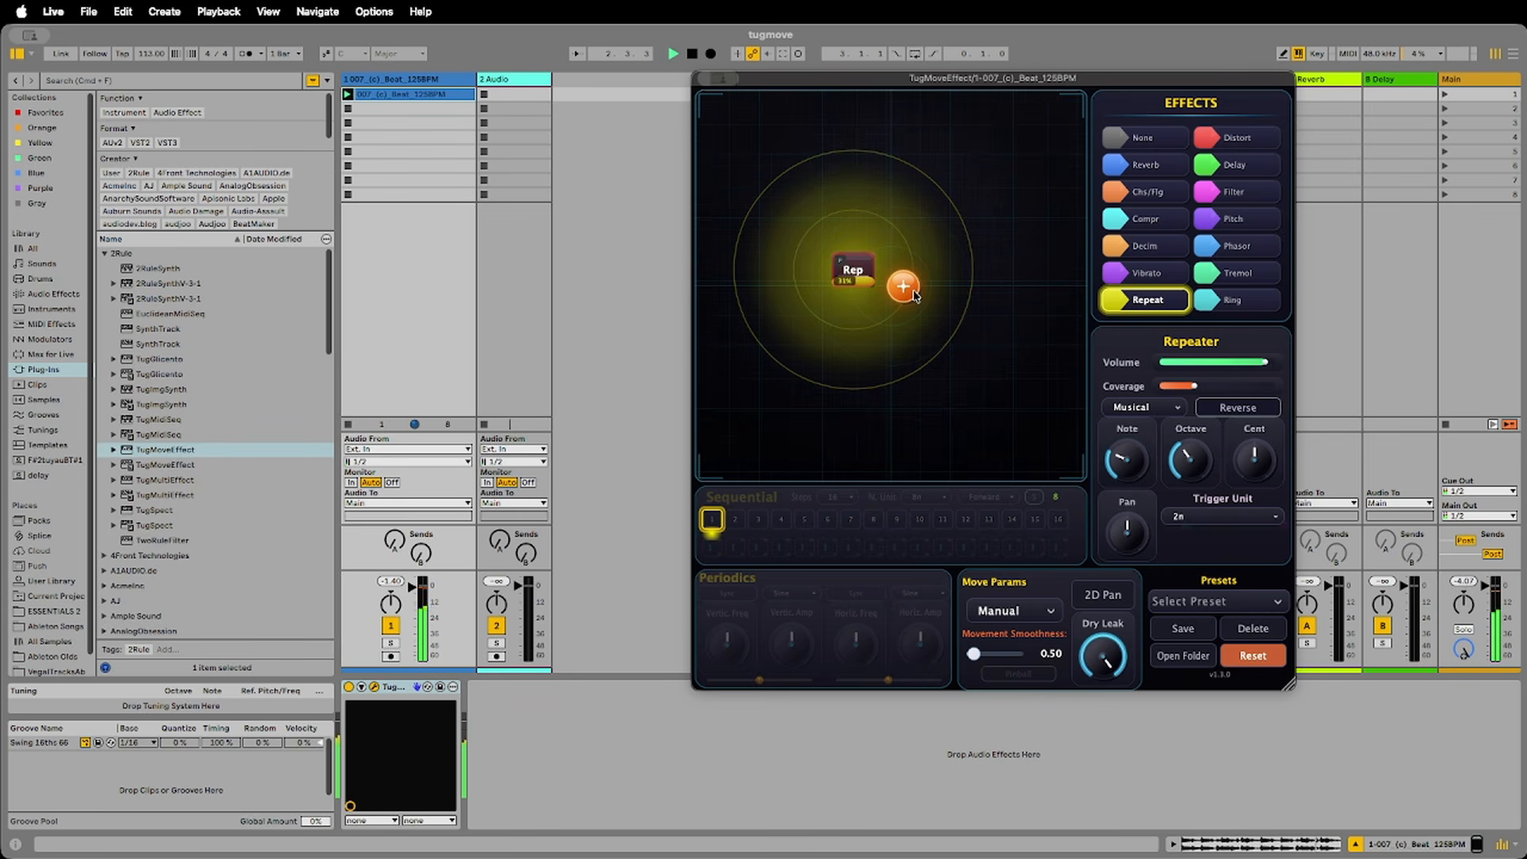
- Audition the Repeater's Trigger Unit at 8n, followed by 16n, with the orange circle near the effect
click(1222, 517)
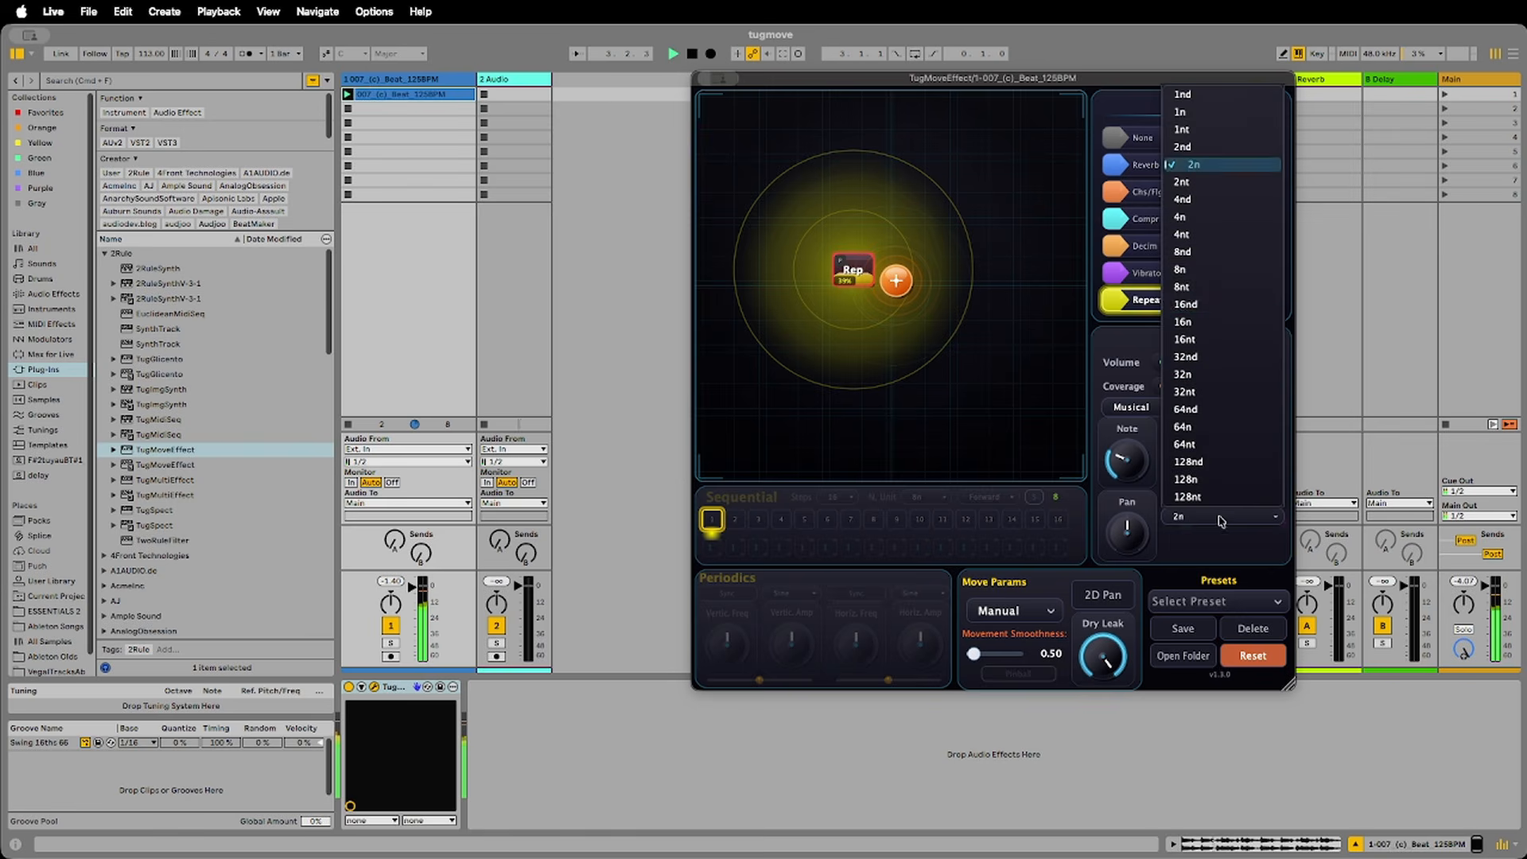
click(1182, 271)
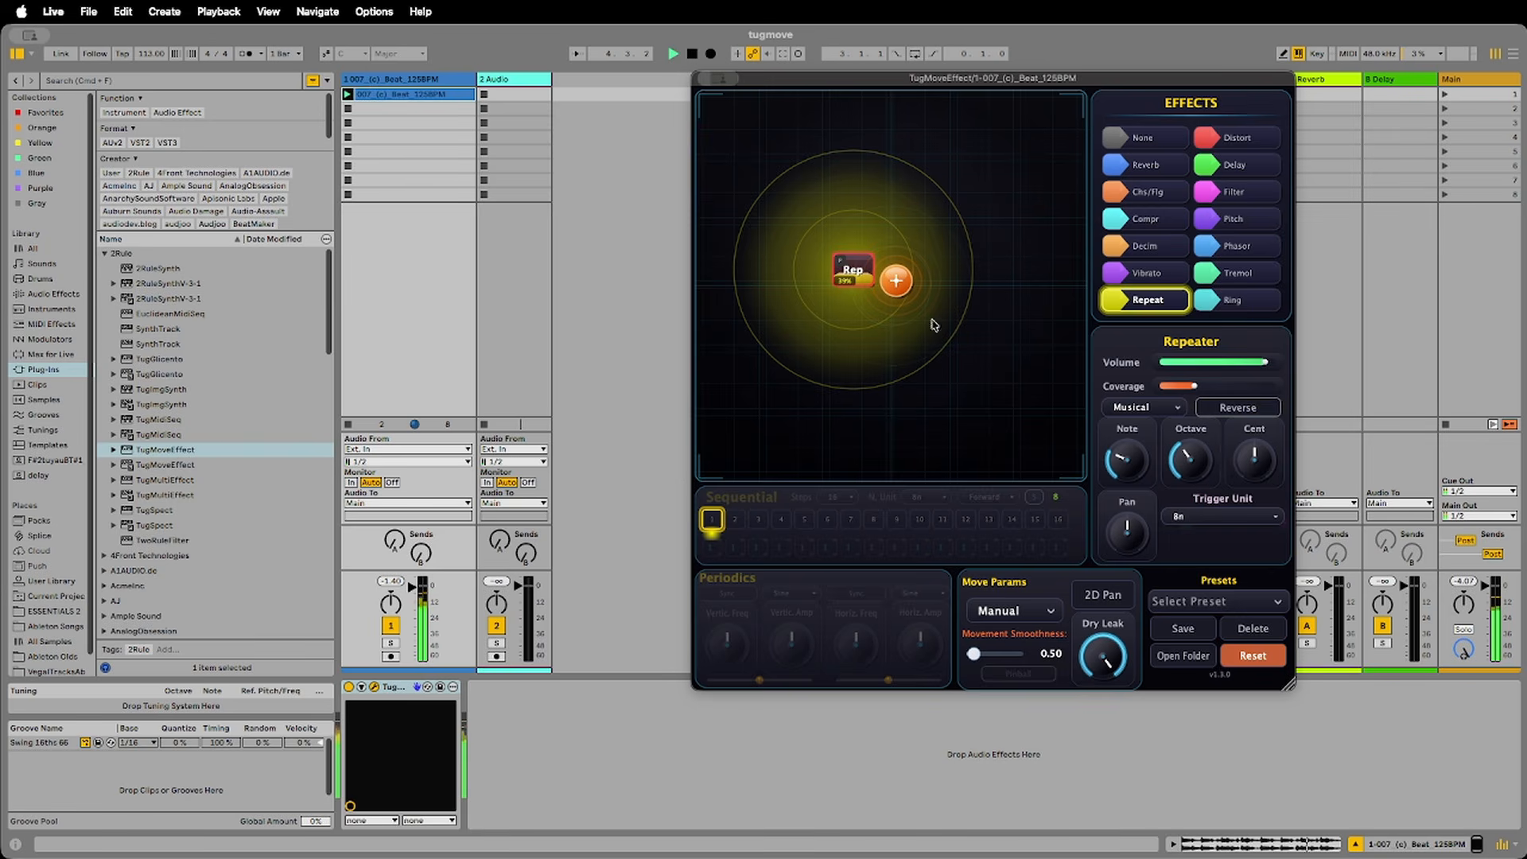
click(1209, 520)
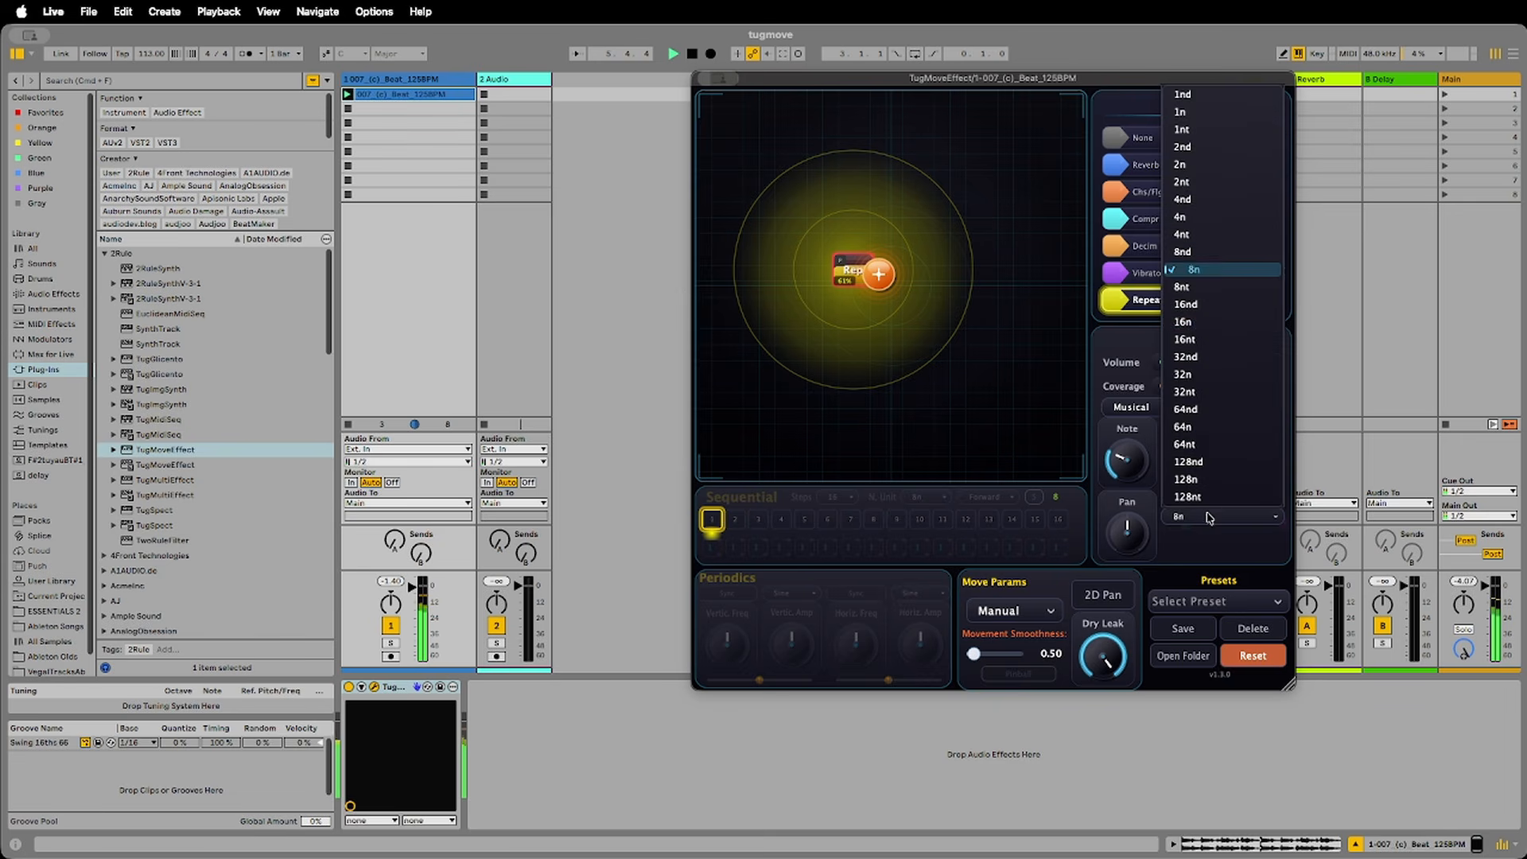
click(1202, 323)
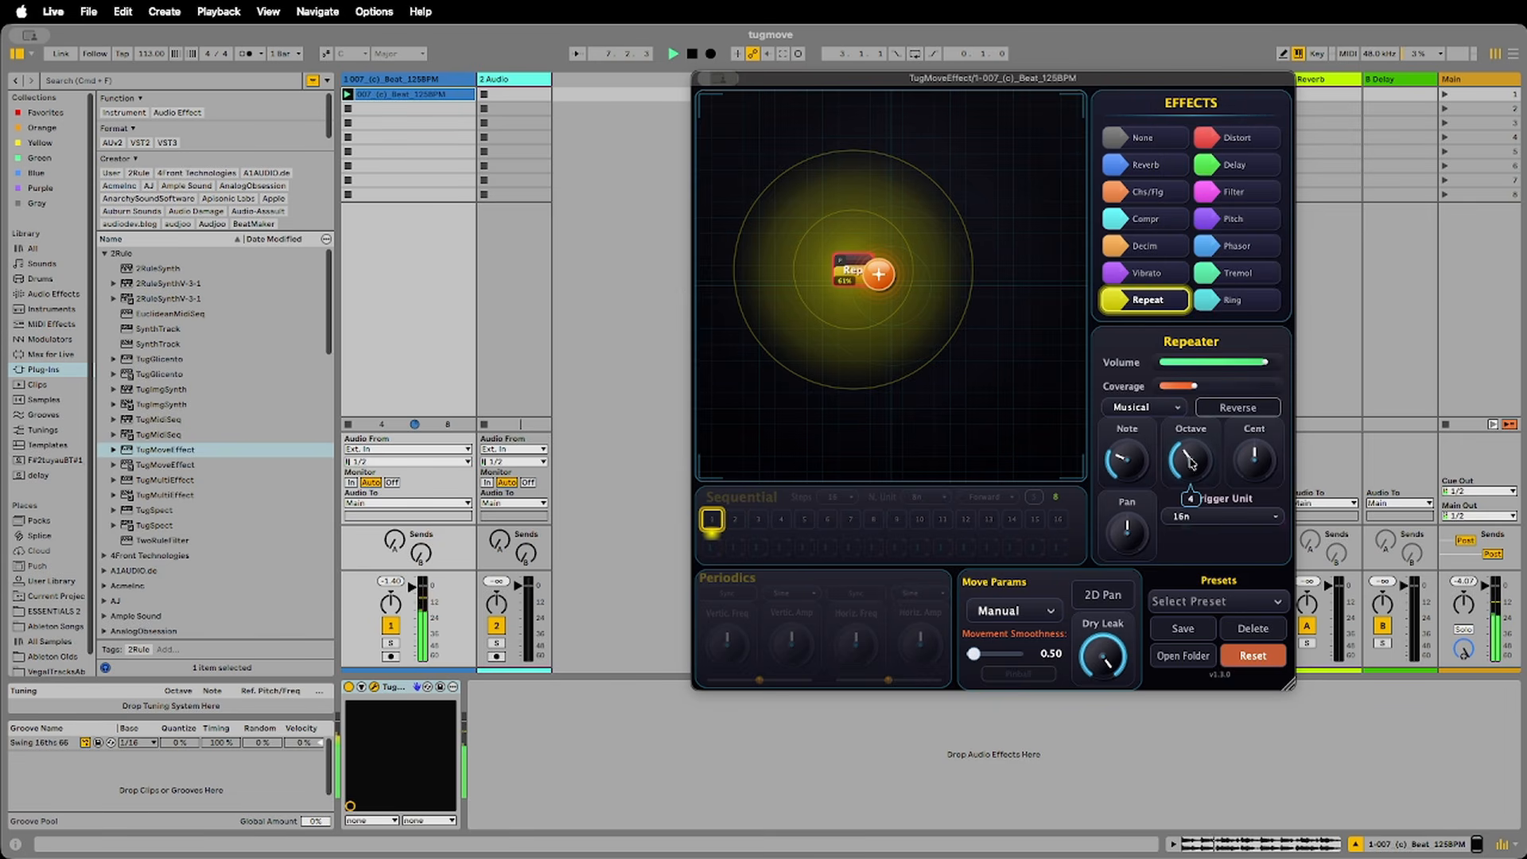
- Lower the Repeater's Octave and vary its Note while the loop plays
mouse_move(1139, 467)
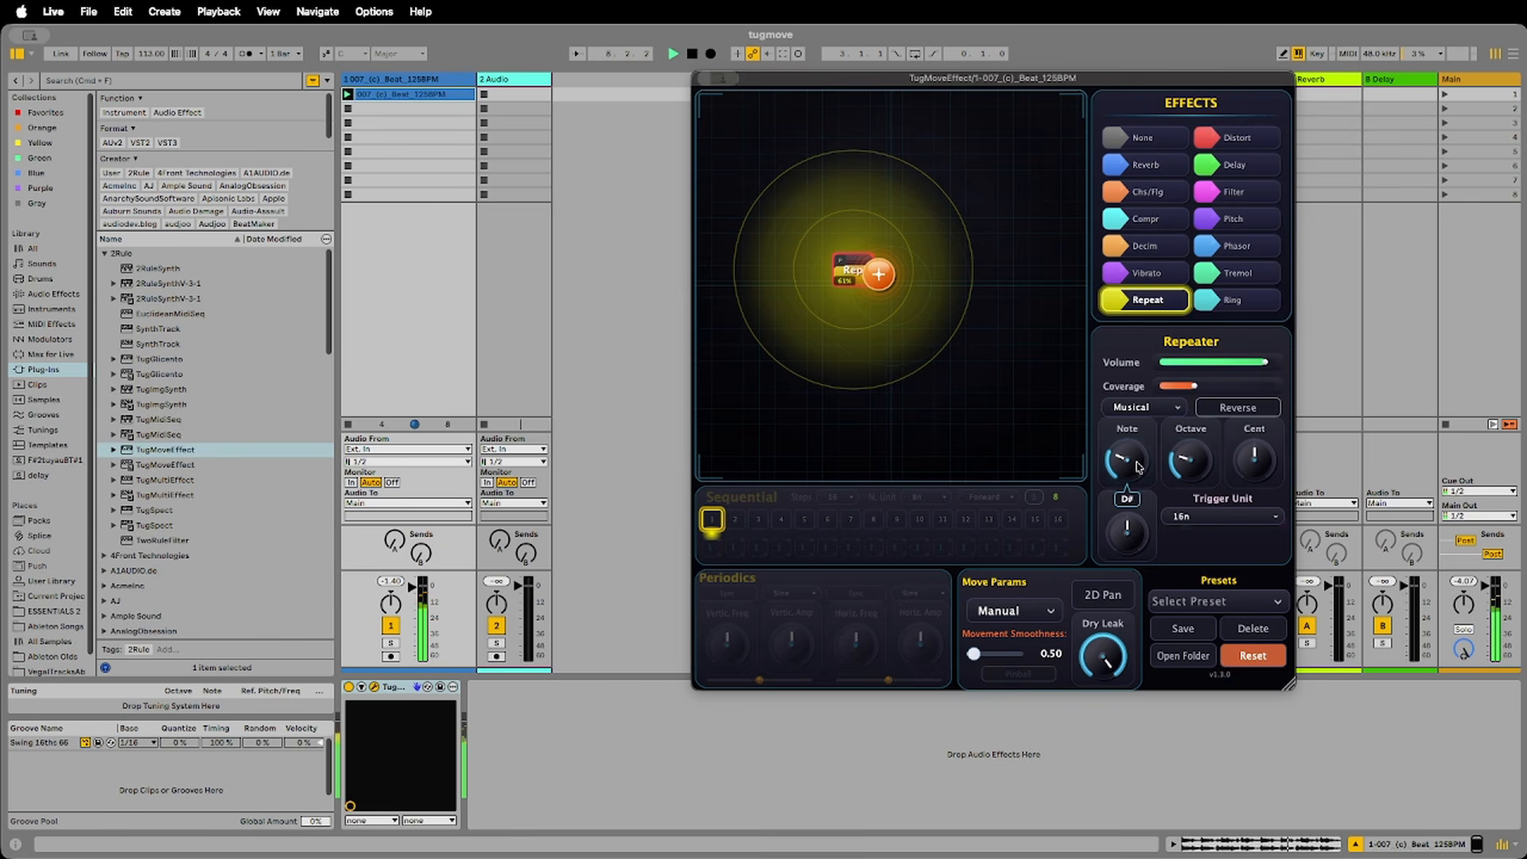
drag(1136, 467, 1134, 460)
mouse_move(1132, 472)
mouse_down()
mouse_move(1133, 446)
mouse_move(1131, 467)
mouse_up()
drag(1132, 445, 1132, 460)
- Try smaller and larger Coverage with the orange circle on the Repeat effect, and slightly lower its Volume
drag(1208, 396, 1175, 398)
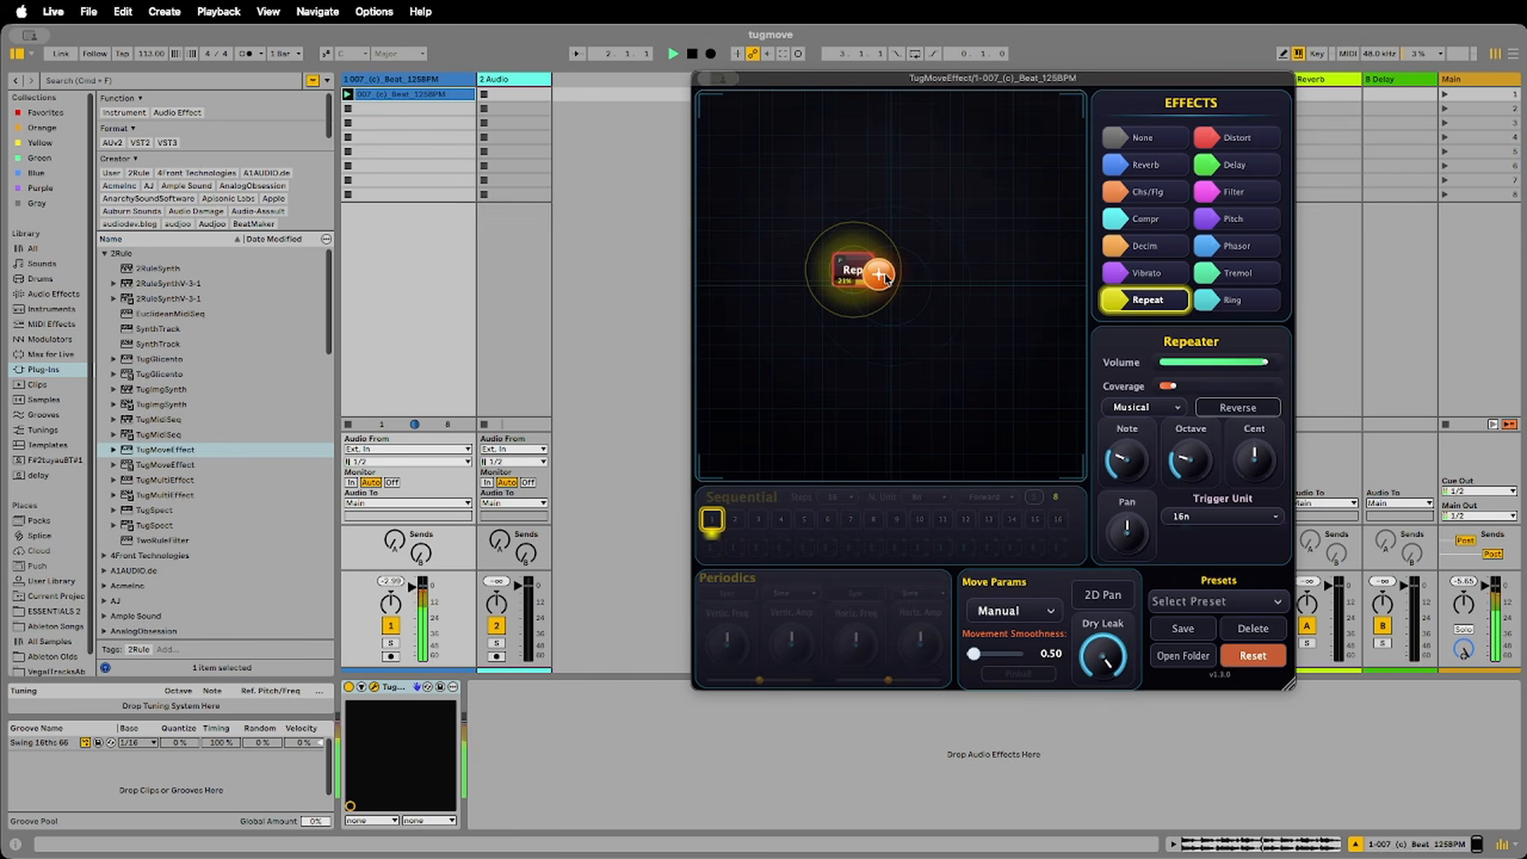
drag(885, 278, 848, 270)
drag(1174, 385, 1231, 386)
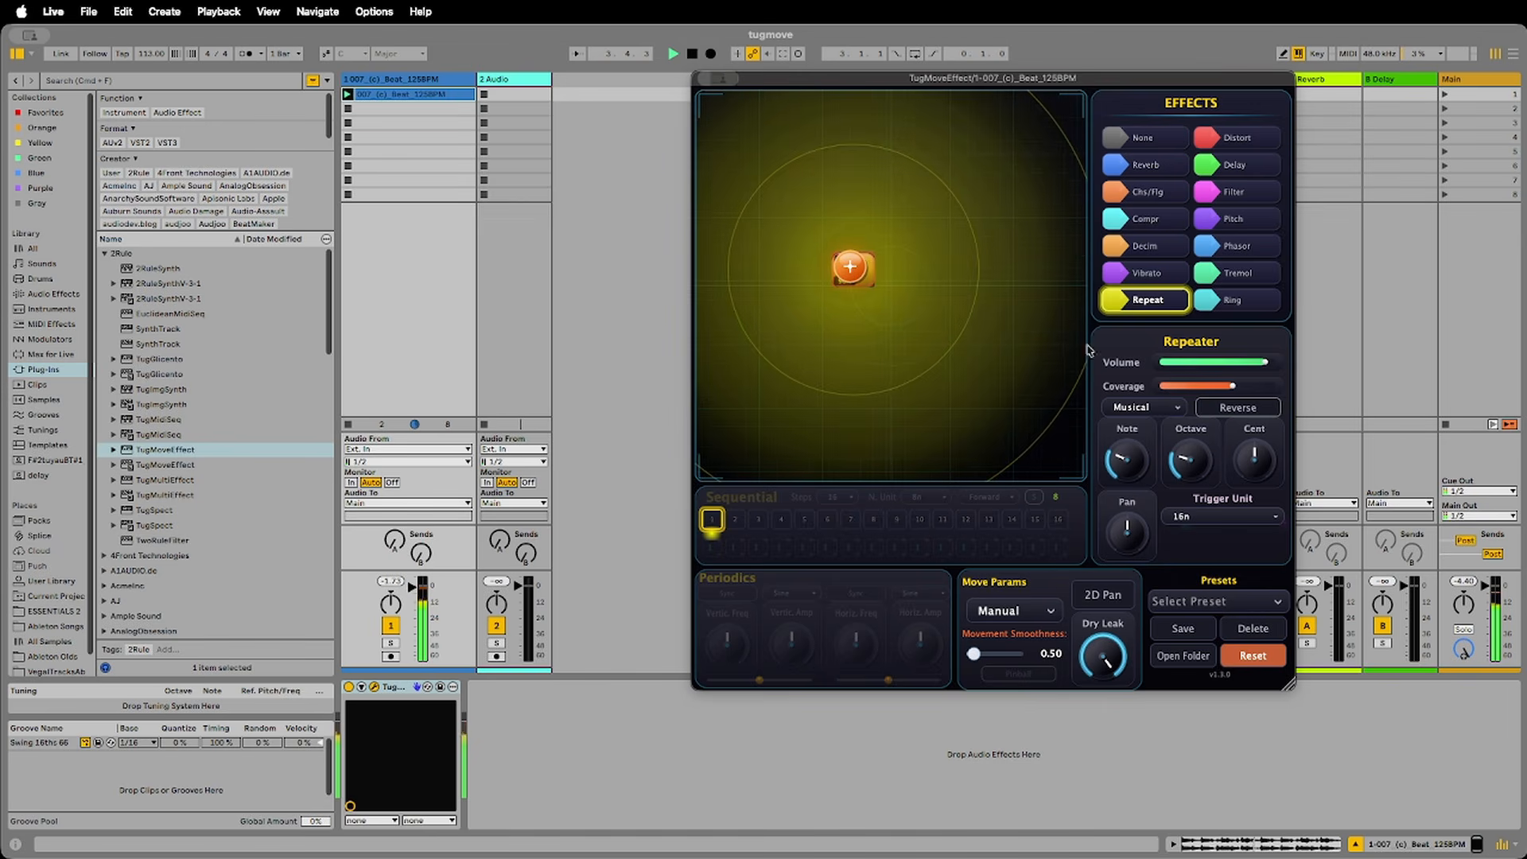
mouse_move(857, 273)
mouse_down()
mouse_move(1034, 408)
mouse_move(855, 271)
mouse_up()
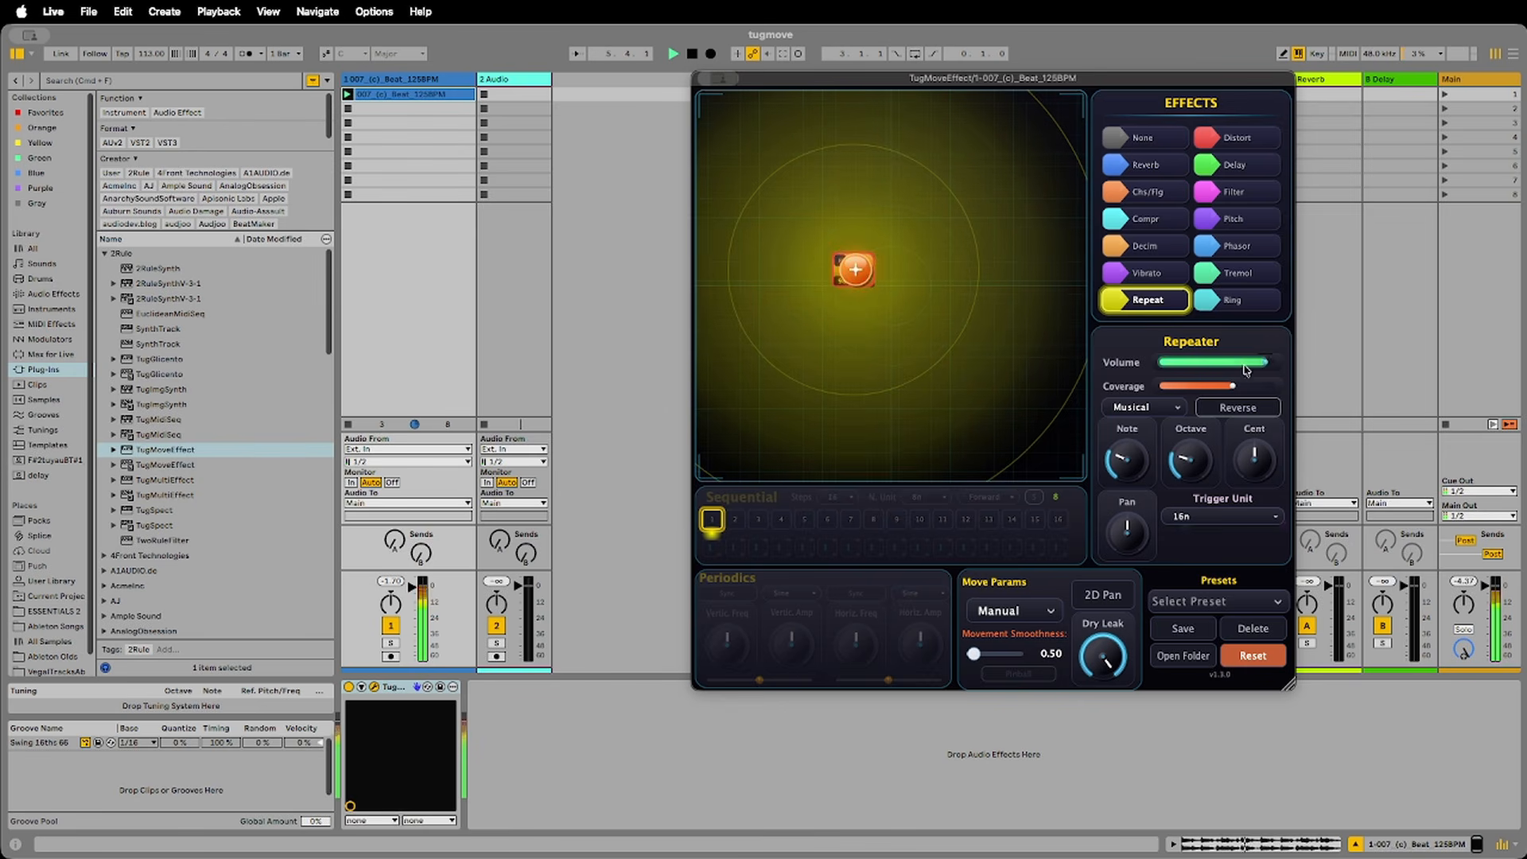
drag(1222, 362, 1255, 363)
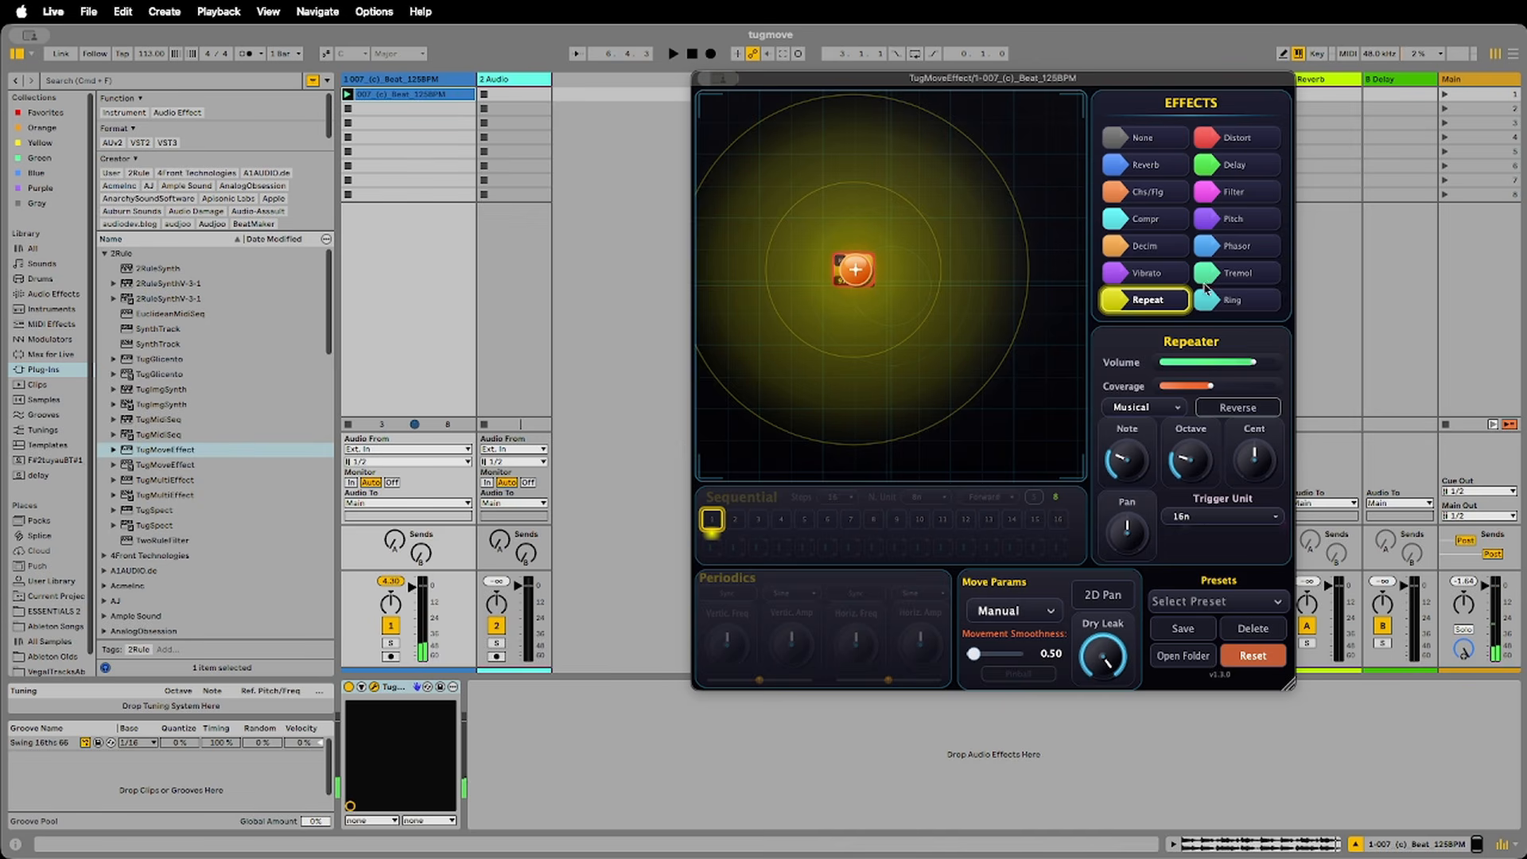
- Reset the plug-in, add a Ring effect to the 2D panel, and play the loop with the orange circle on it
click(1056, 367)
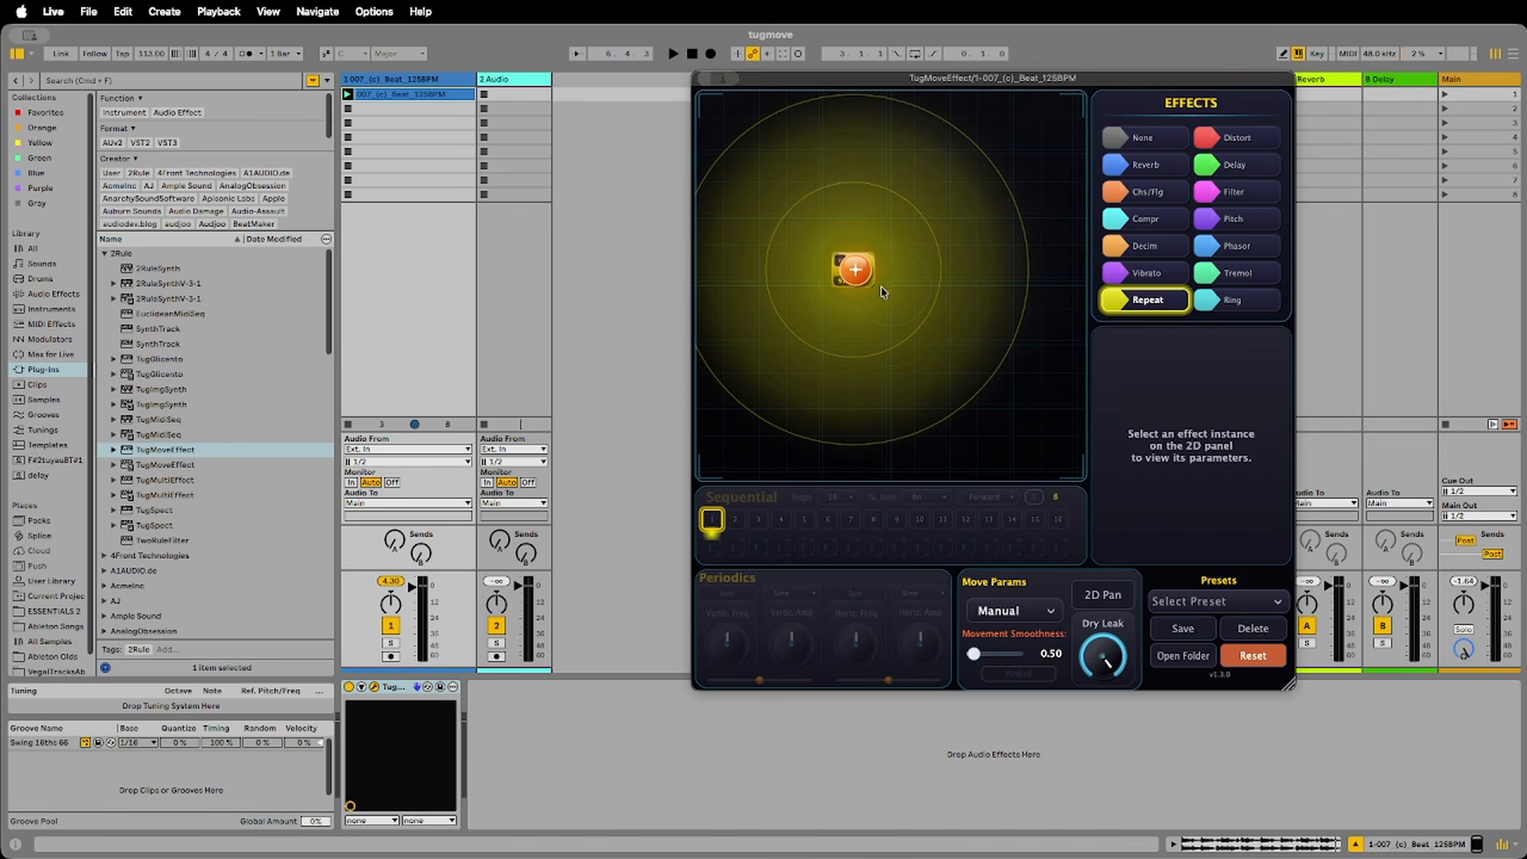
click(1253, 656)
drag(1233, 300, 830, 210)
key(space)
drag(892, 286, 835, 212)
- Add a second Ring effect with a lower Note and higher Octave, and audition it with the orange circle
mouse_move(1193, 469)
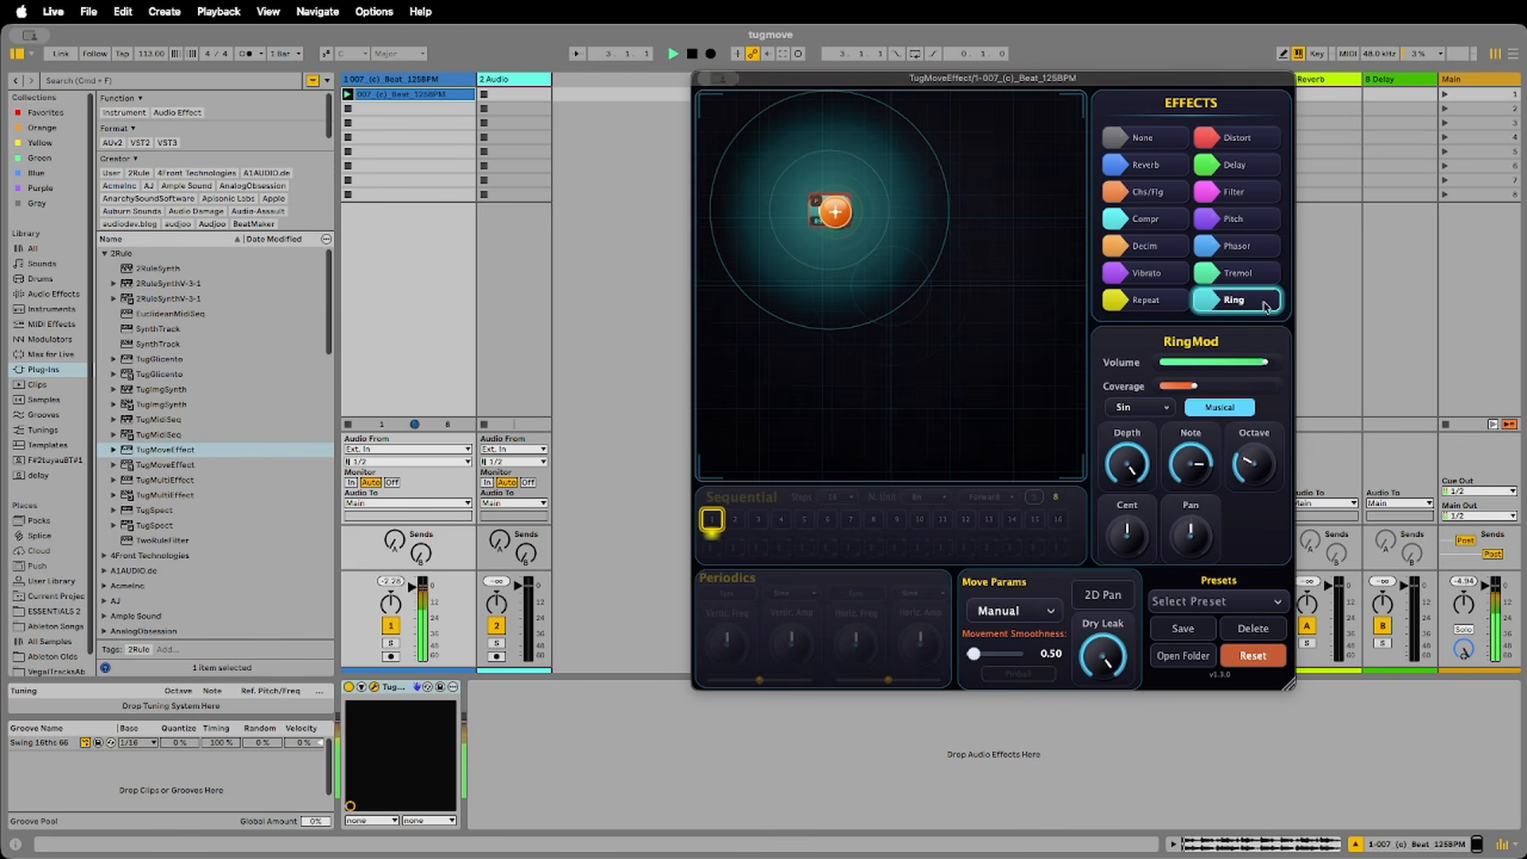
drag(1268, 309, 1001, 289)
mouse_move(1184, 466)
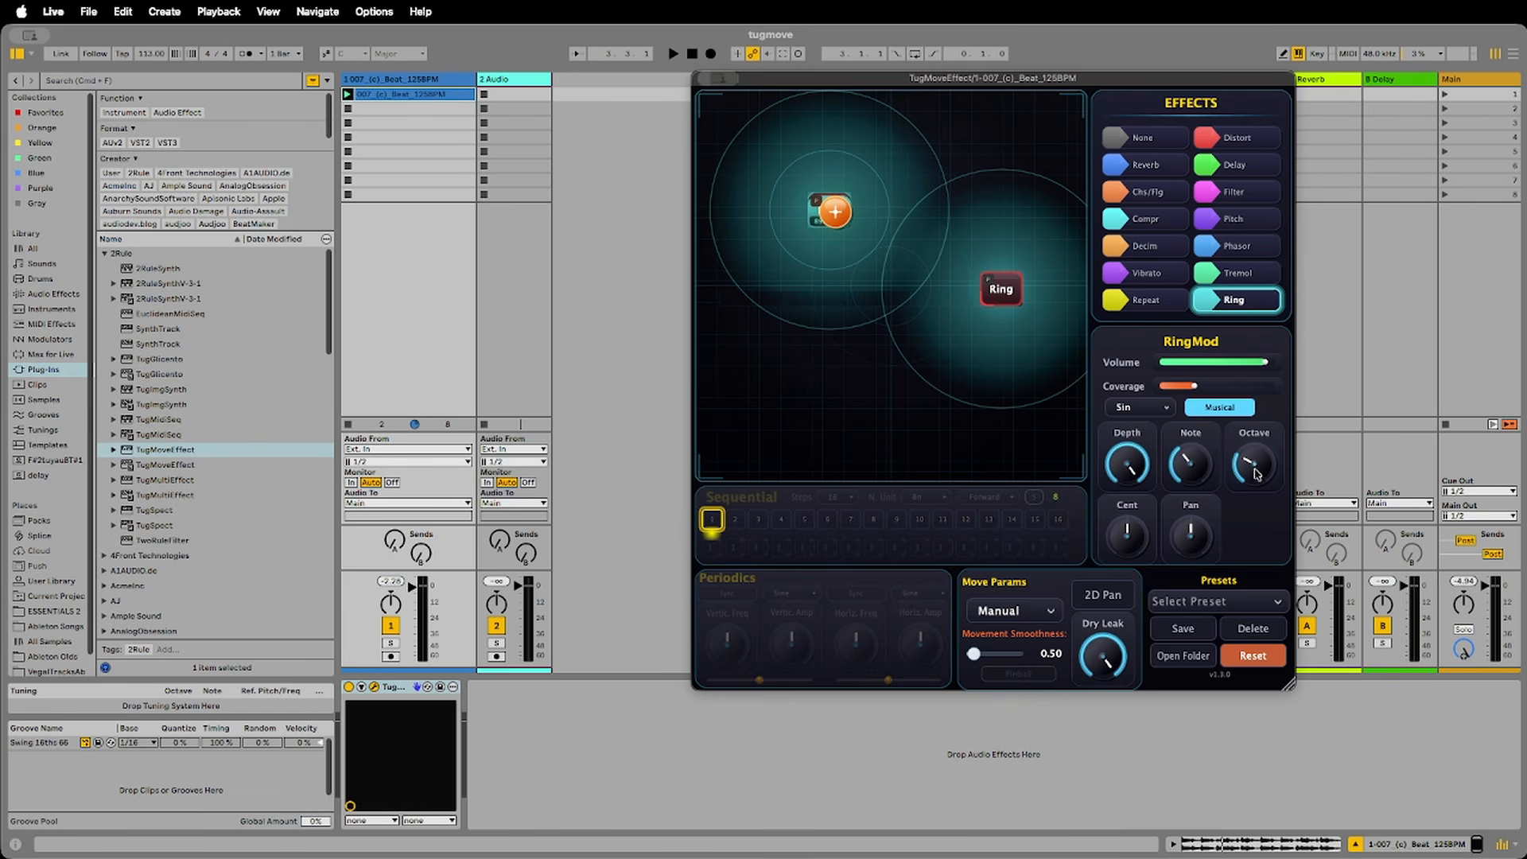
key(space)
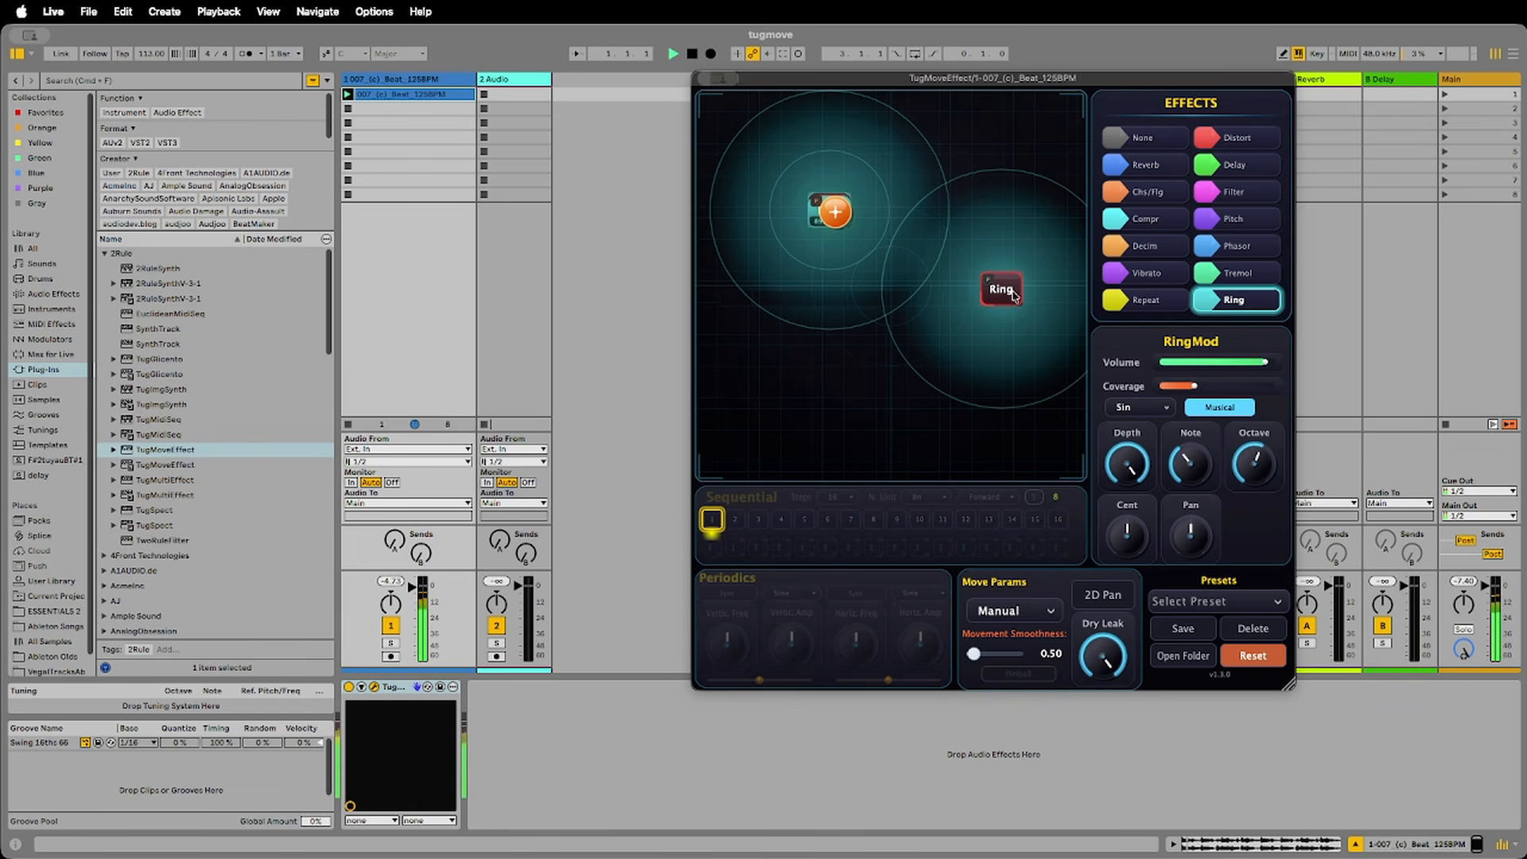
drag(837, 213, 1003, 290)
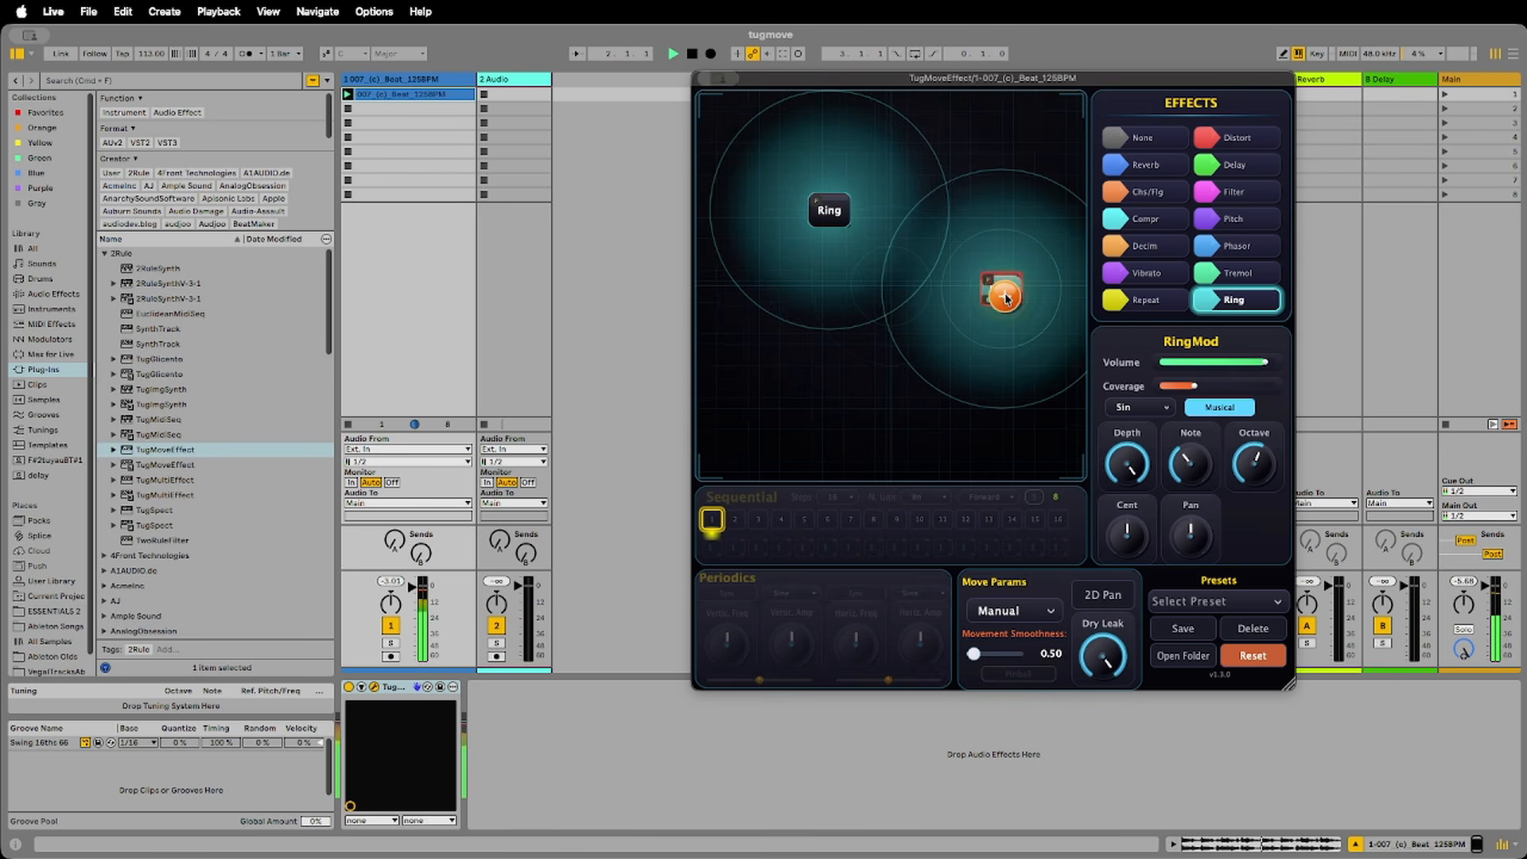
- Add a third Ring effect with Note at its minimum and a raised Octave, and audition it with the orange circle
key(space)
drag(1234, 300, 819, 372)
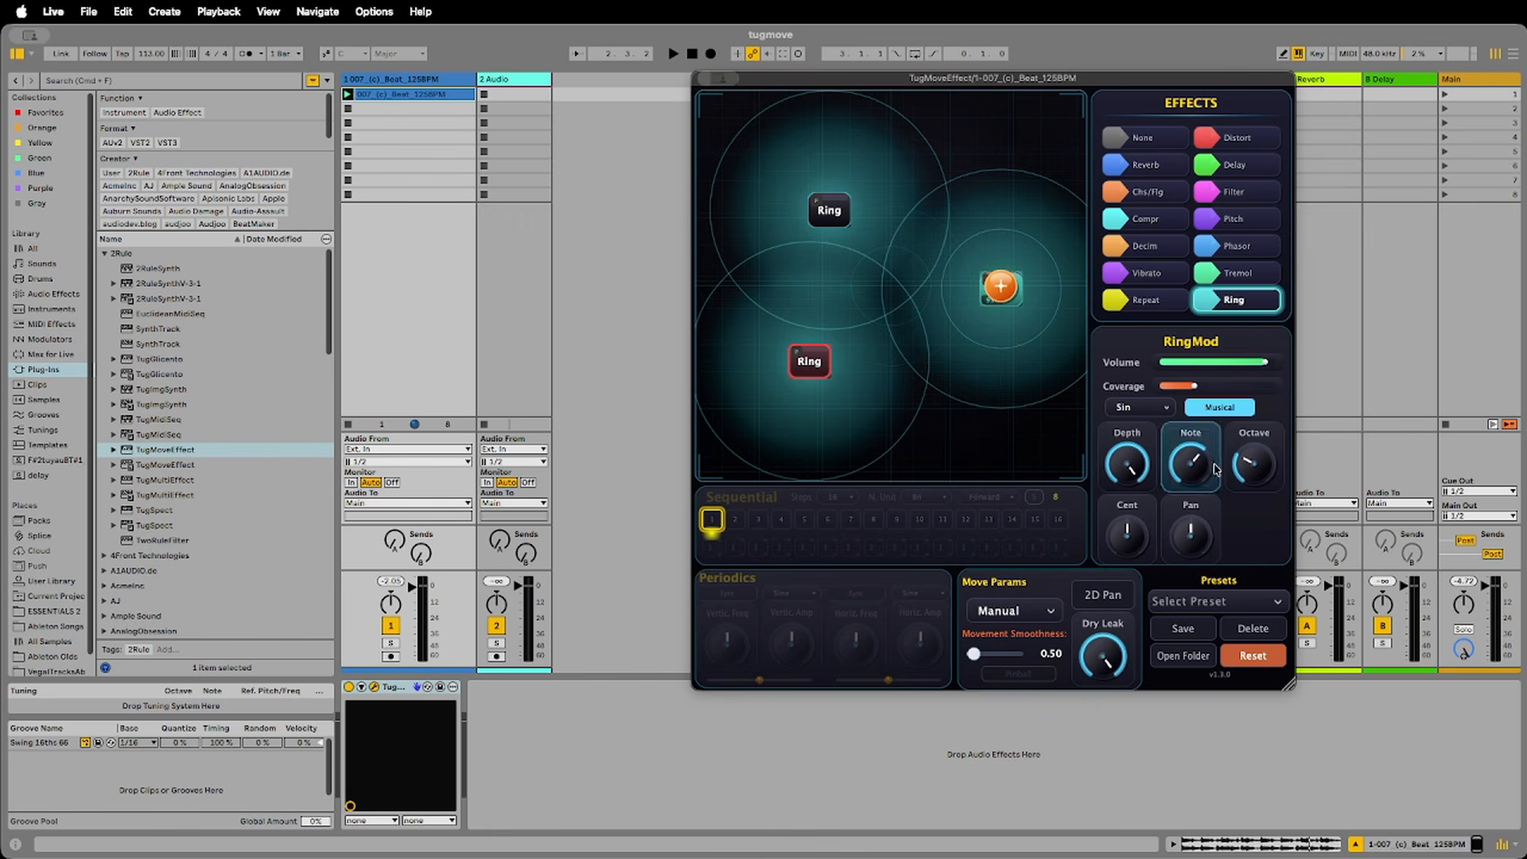
drag(1190, 465, 1173, 557)
key(space)
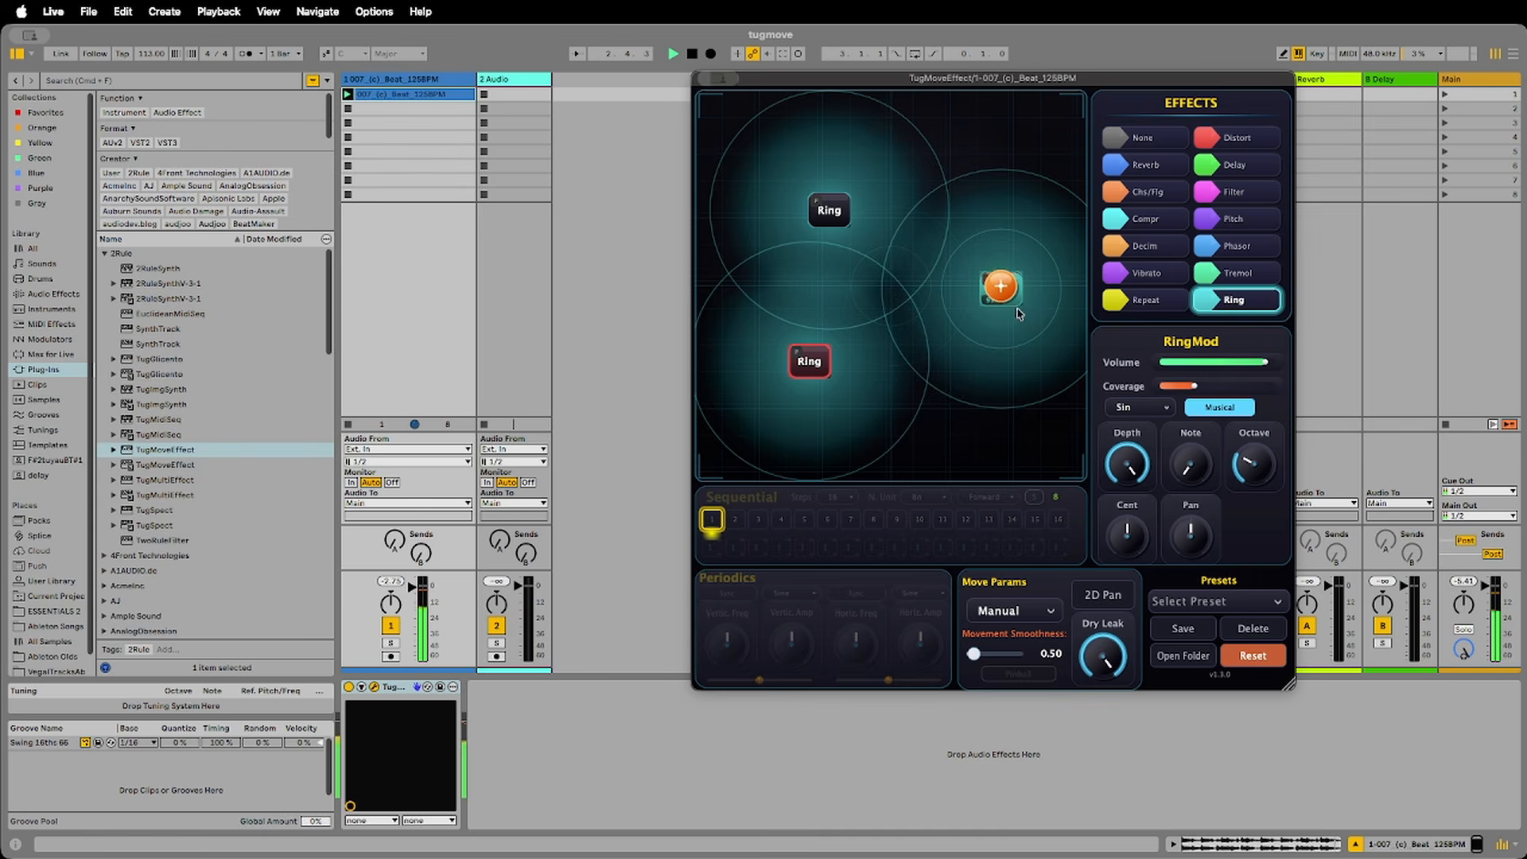
drag(1006, 291, 790, 370)
drag(1246, 461, 1246, 424)
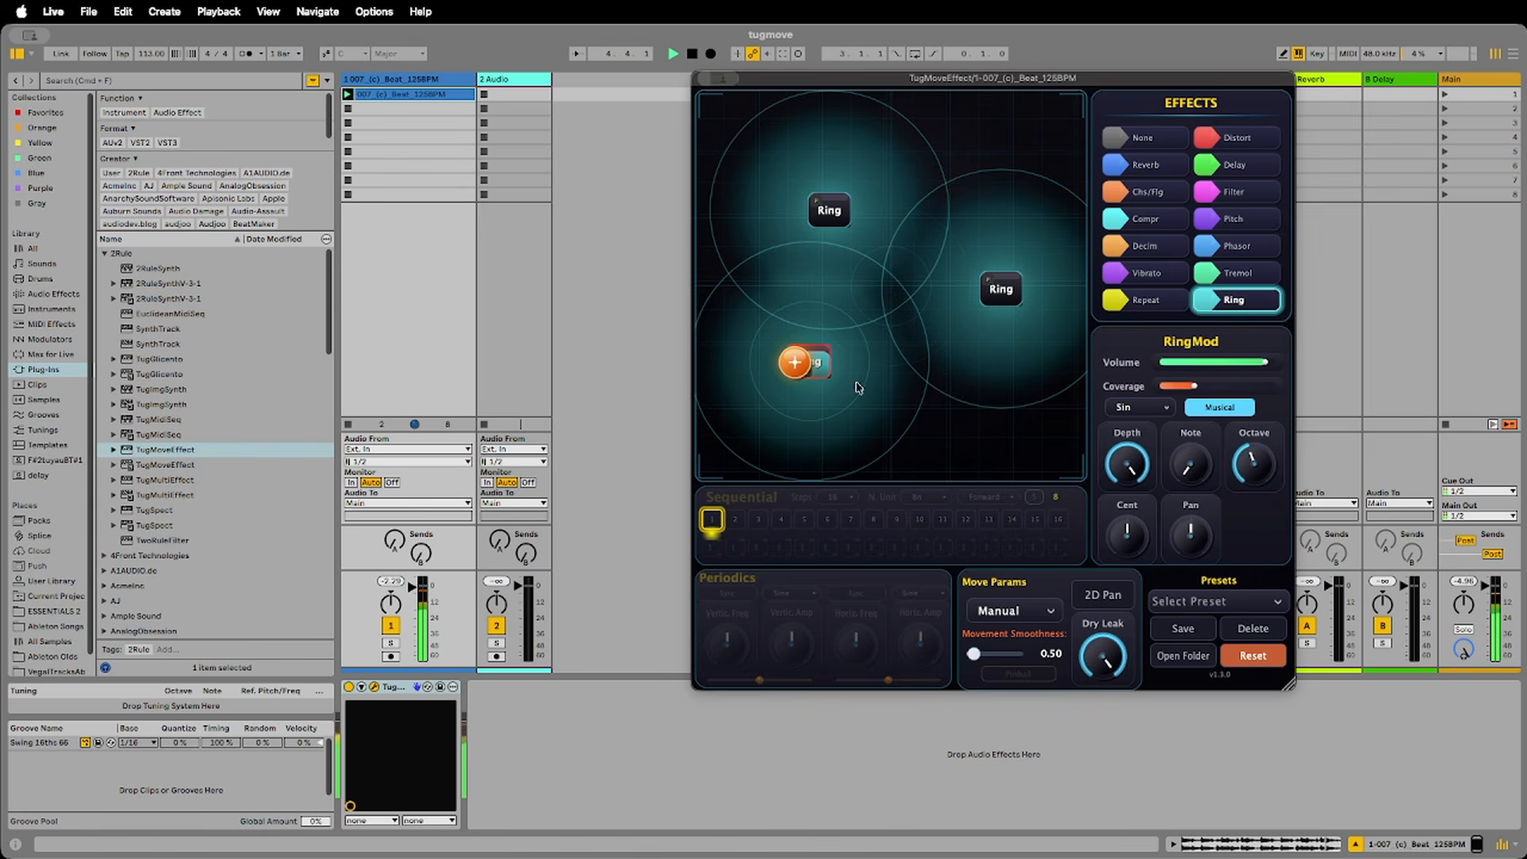
- Rearrange the three Ring effects around the 2D panel and audition their blend by moving the orange circle between them
drag(798, 367, 888, 294)
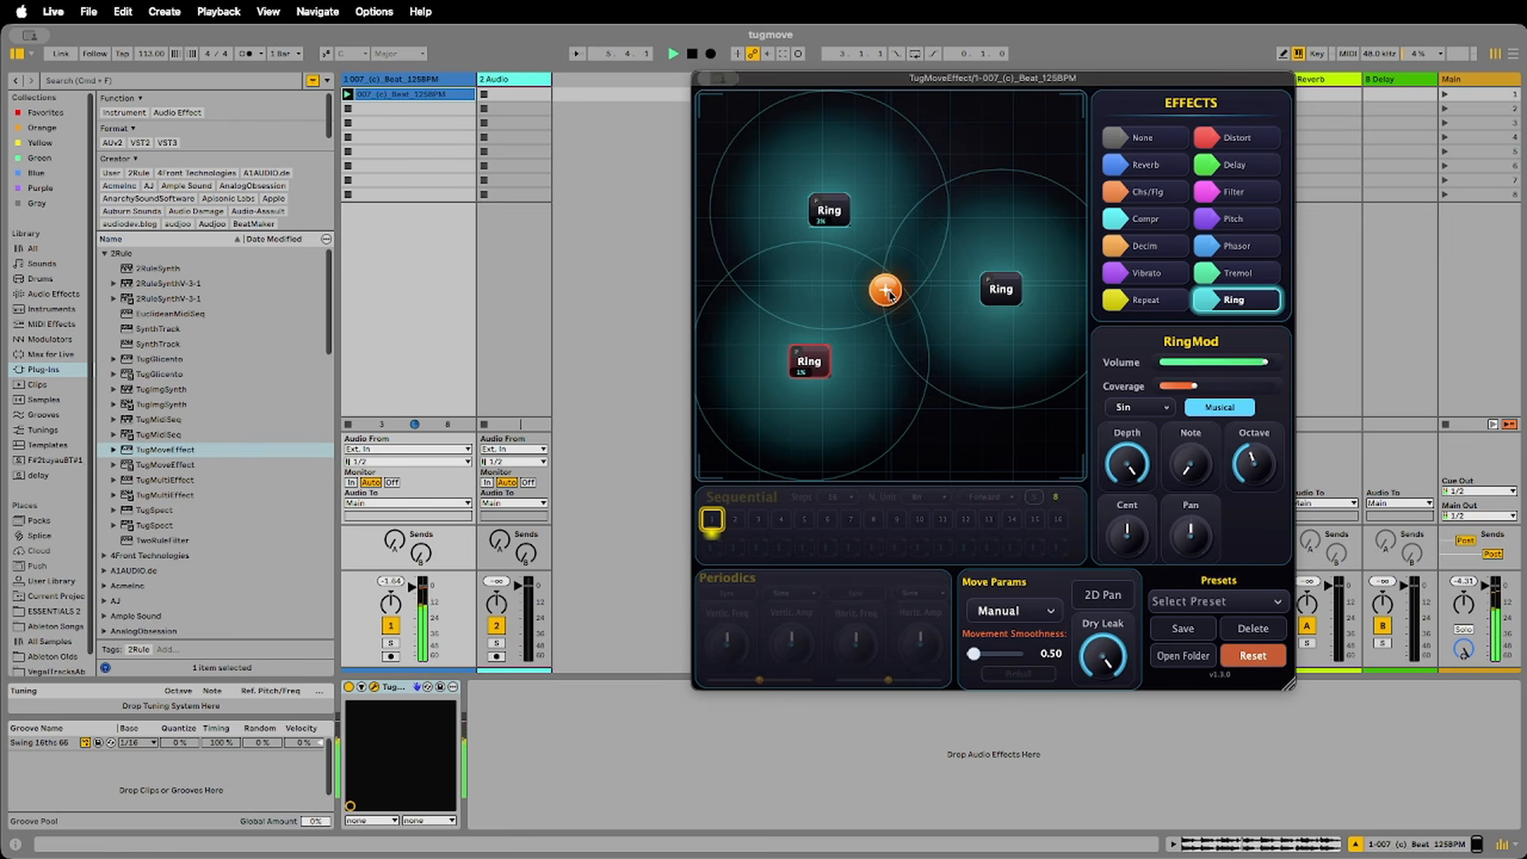
drag(793, 358, 859, 312)
drag(1023, 281, 893, 265)
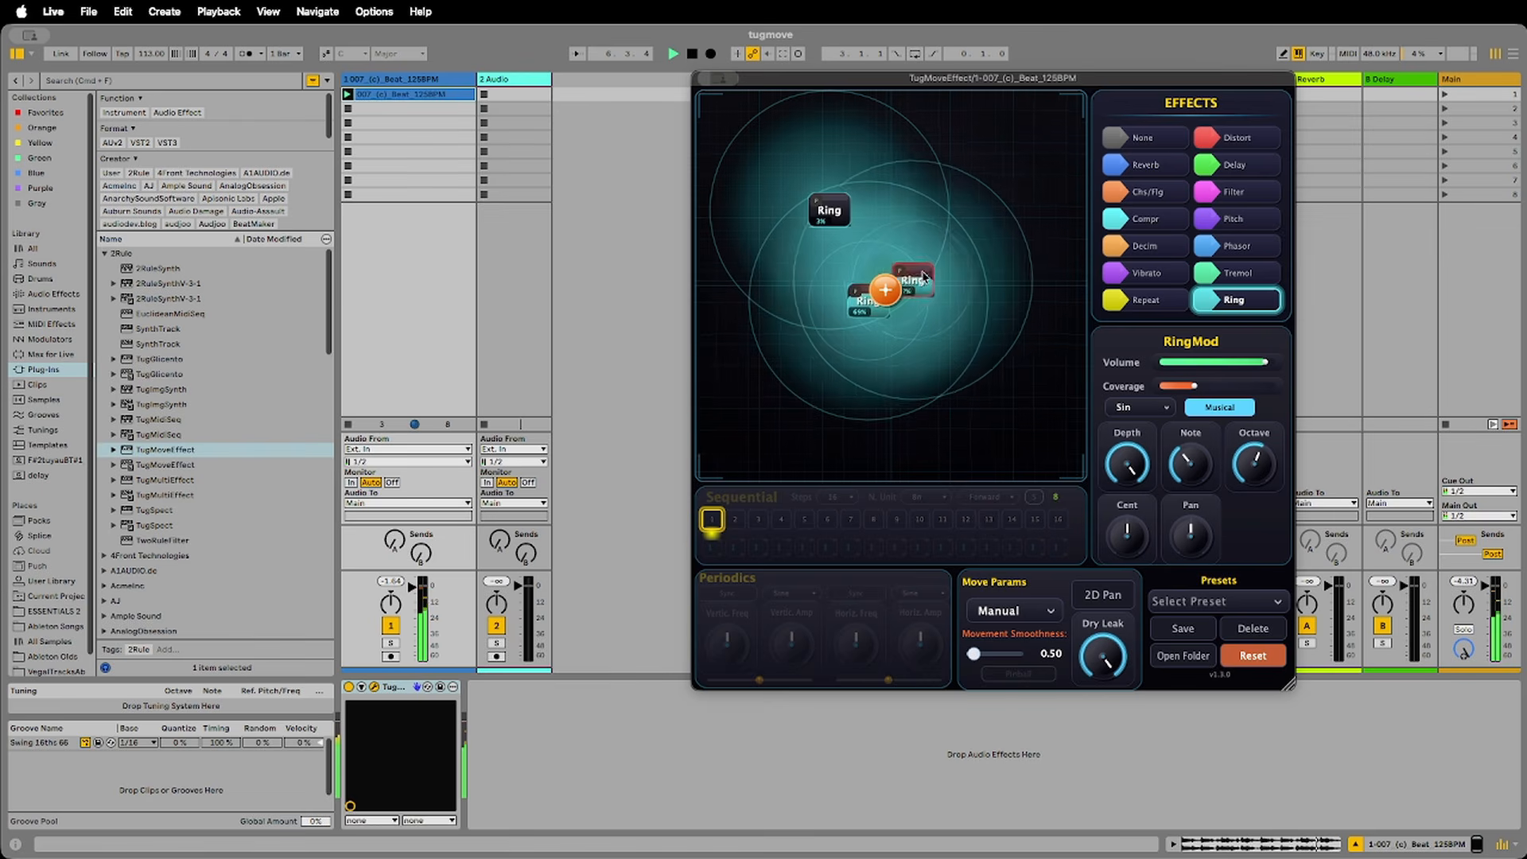
mouse_move(829, 210)
mouse_down()
mouse_move(870, 266)
mouse_move(818, 182)
mouse_up()
drag(887, 292, 1024, 275)
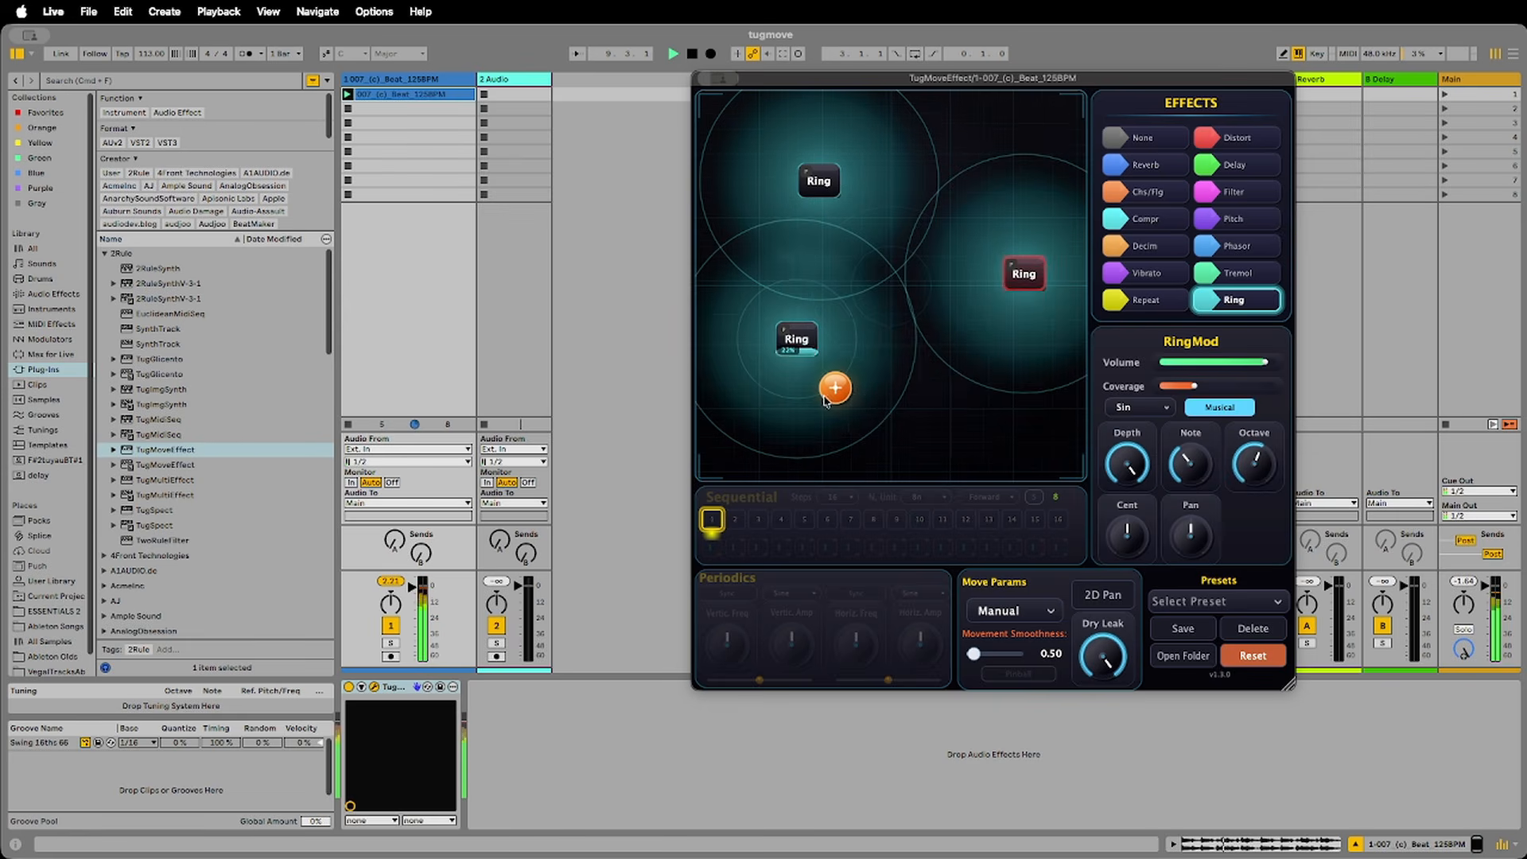
drag(835, 389, 914, 354)
drag(1024, 275, 993, 319)
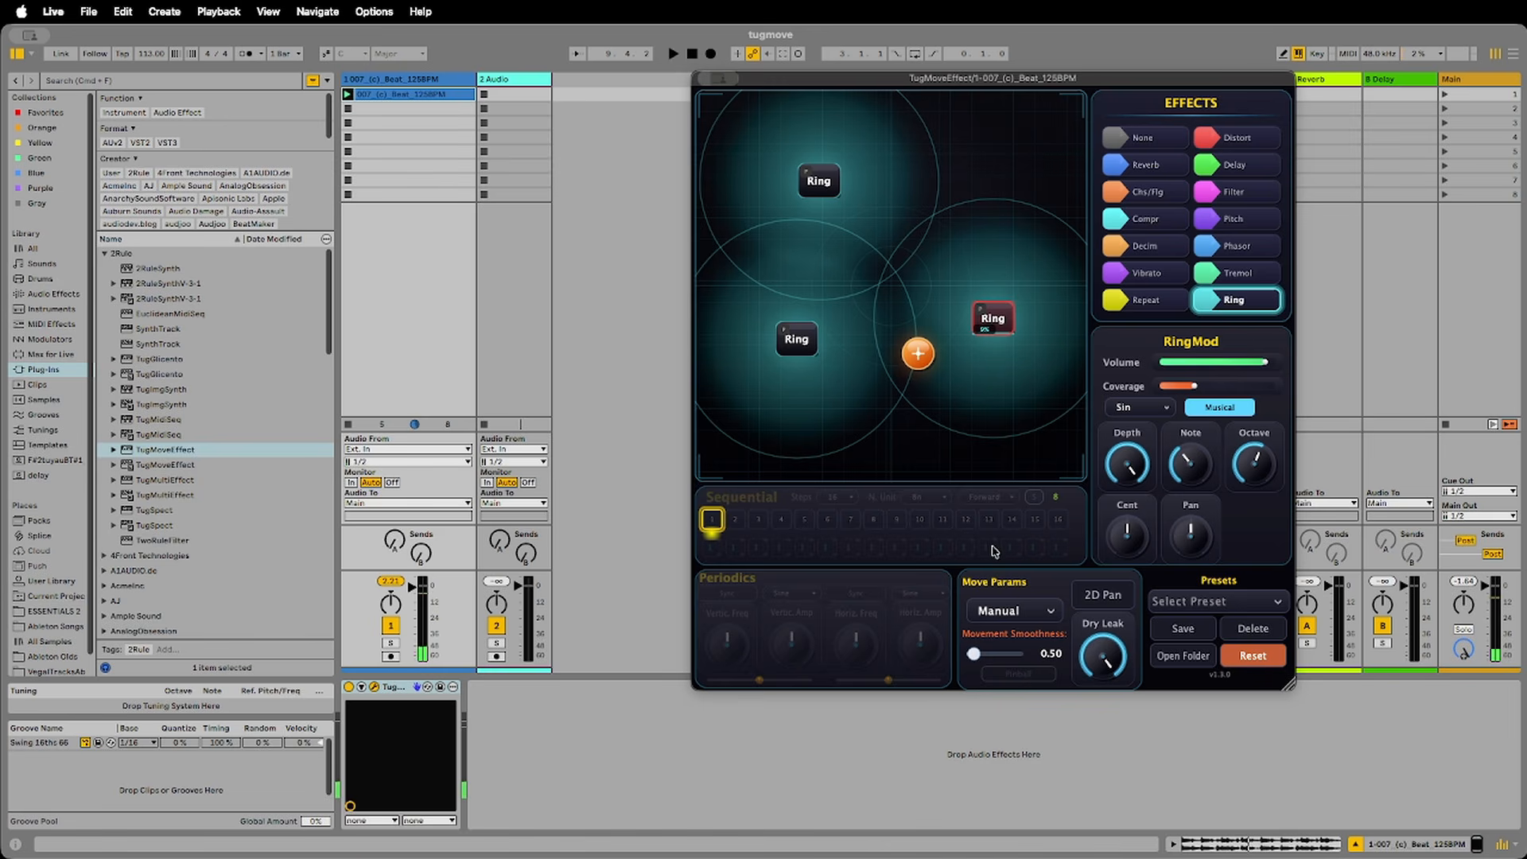
- Set the movement mode to Bouncing with Dry Leak at its minimum, and play the loop
click(1012, 611)
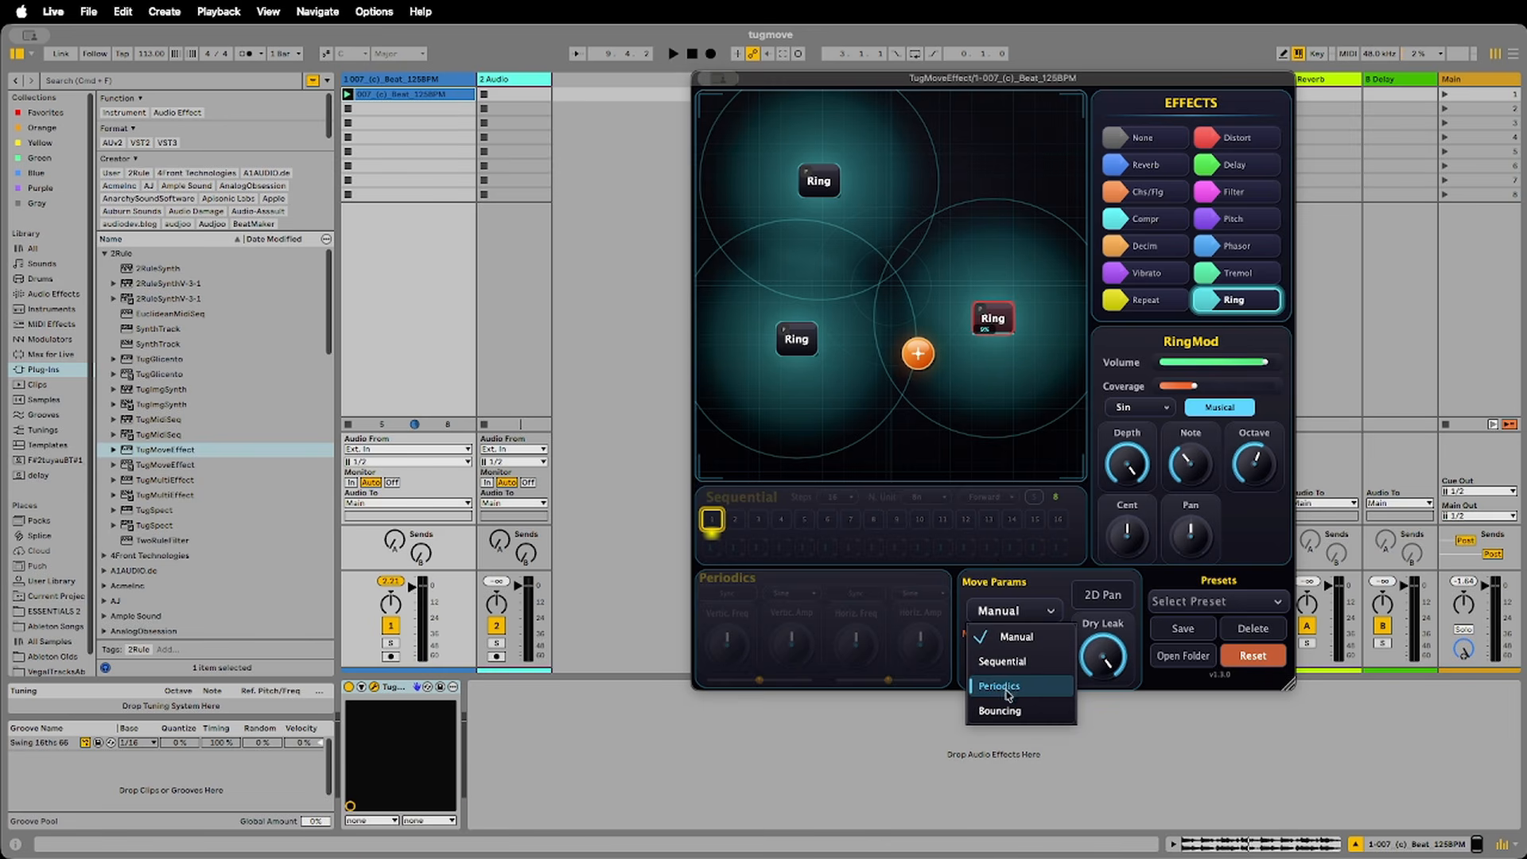
click(1007, 712)
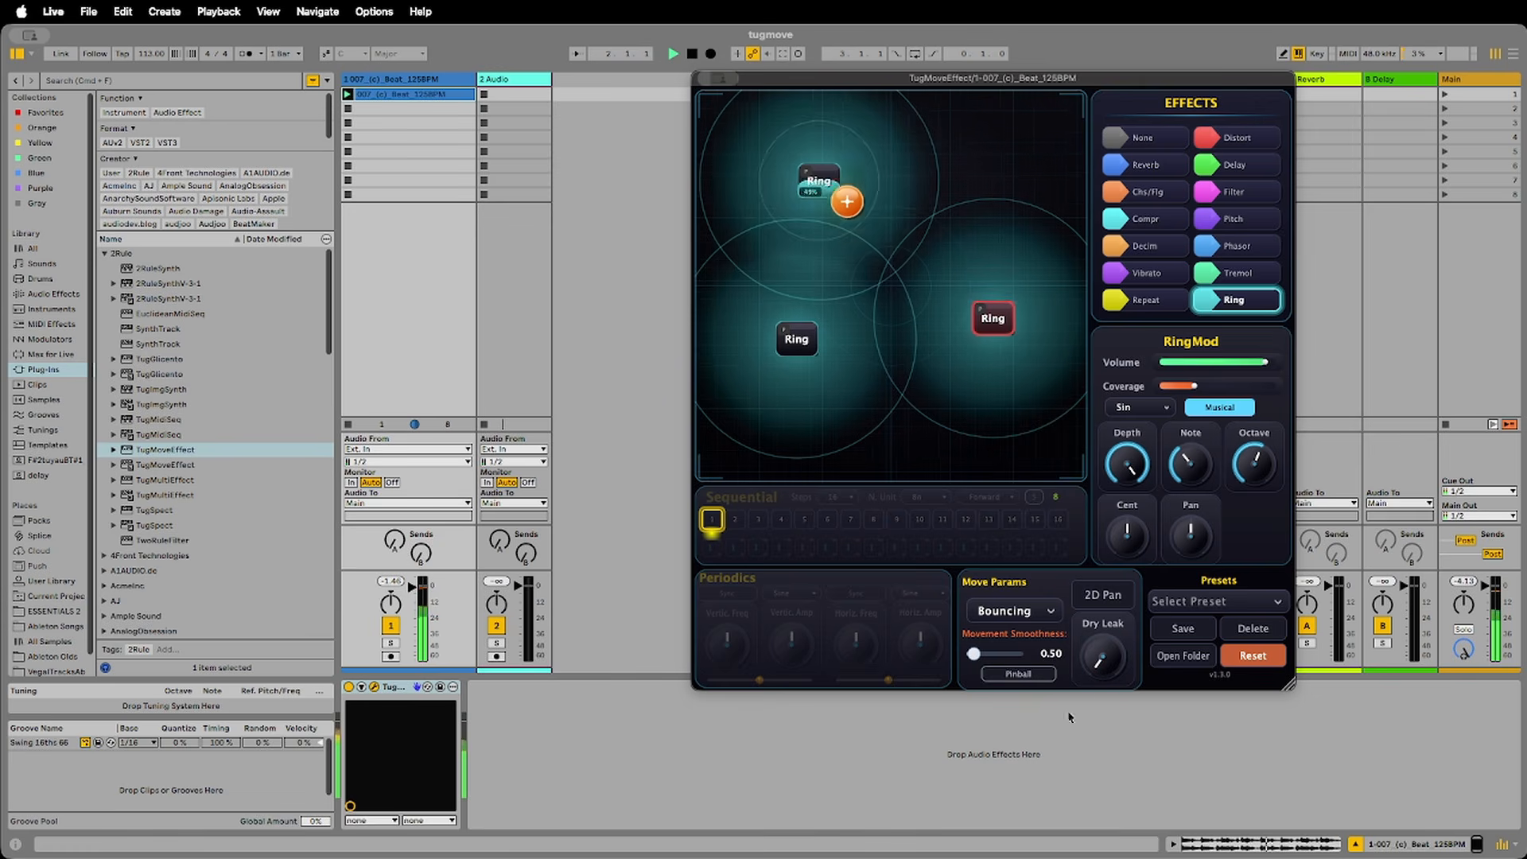
- Enable Pinball for the bouncing movement, set Movement Smoothness to 3.21, and move the lower-left Ring toward the middle of the 2D panel
drag(974, 654, 992, 668)
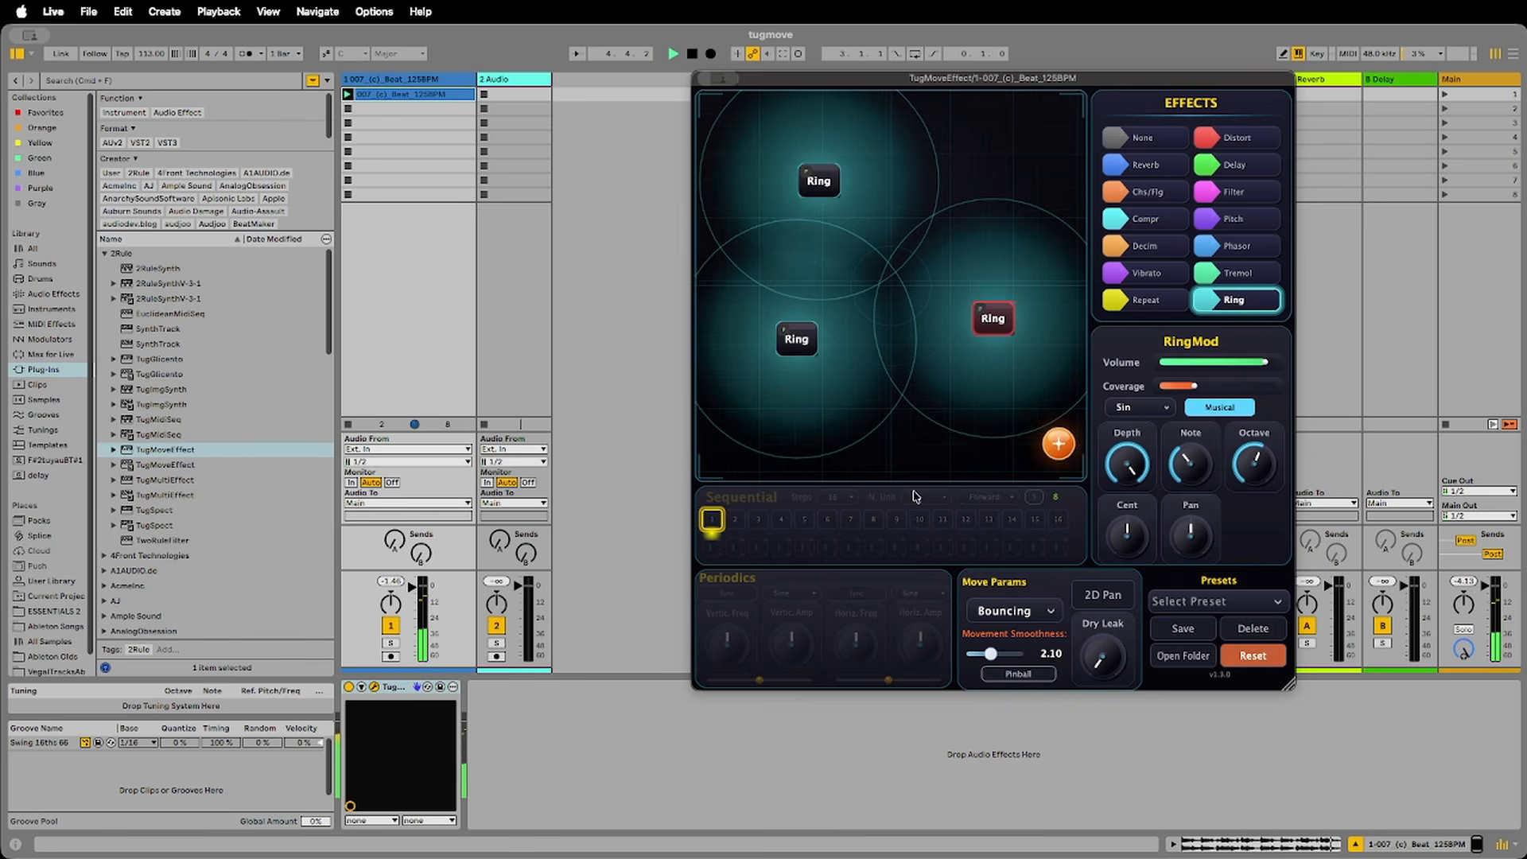
drag(807, 351, 880, 295)
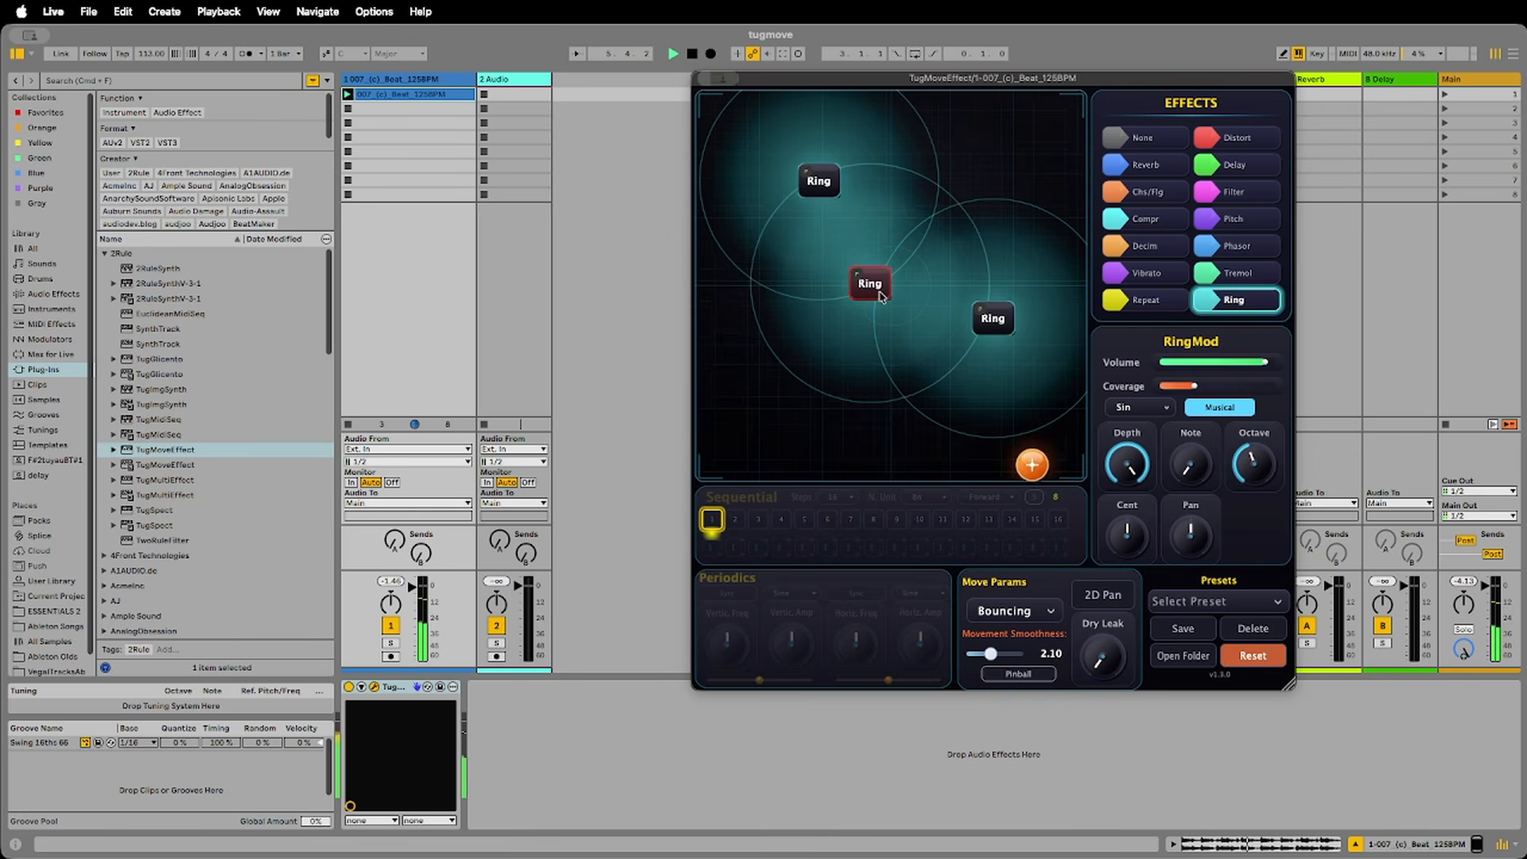
click(1019, 675)
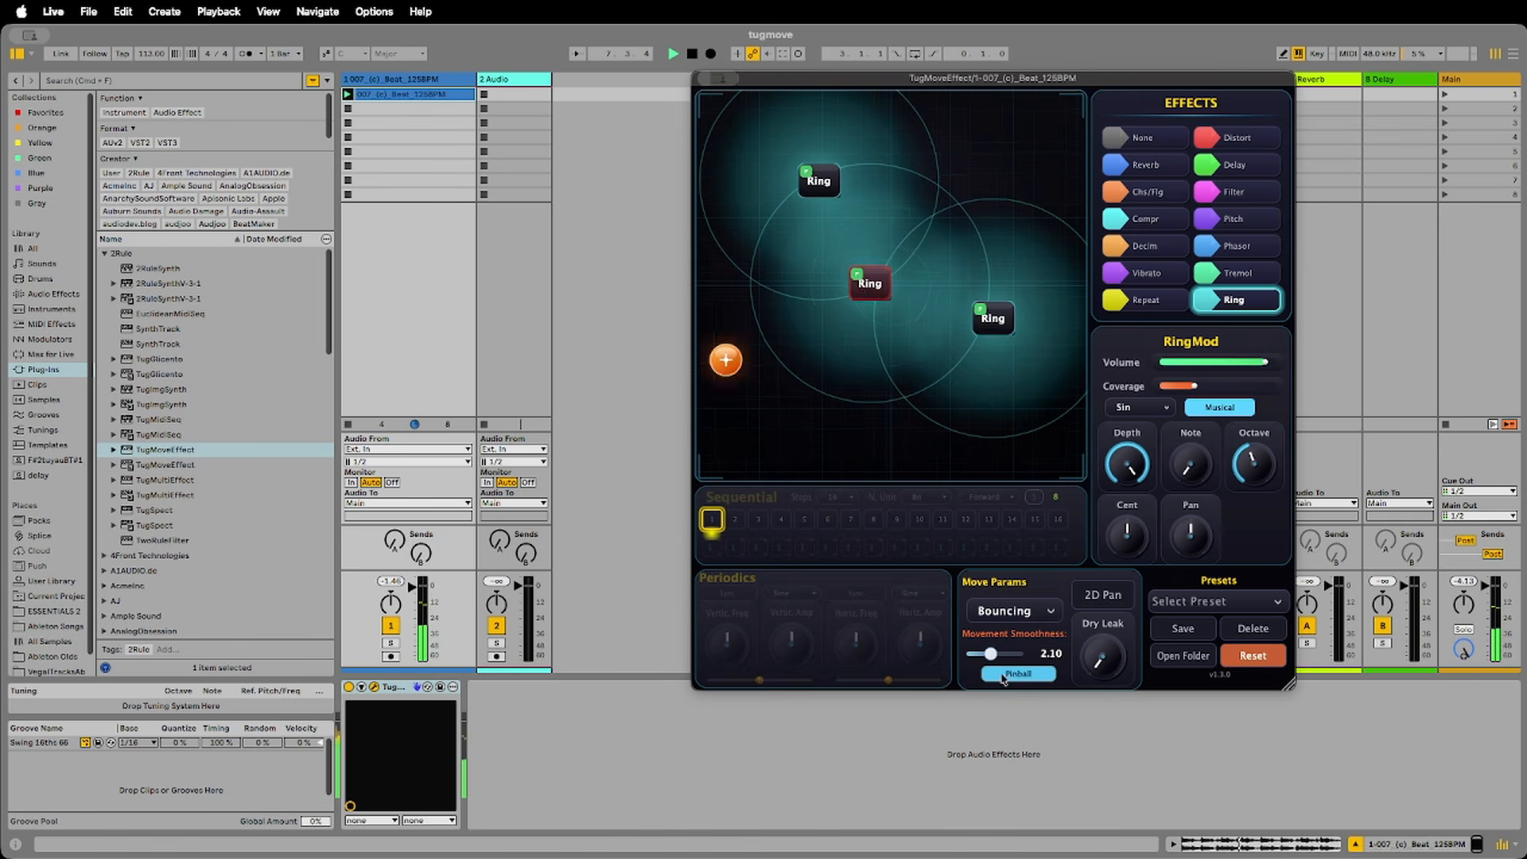
drag(992, 654, 1003, 656)
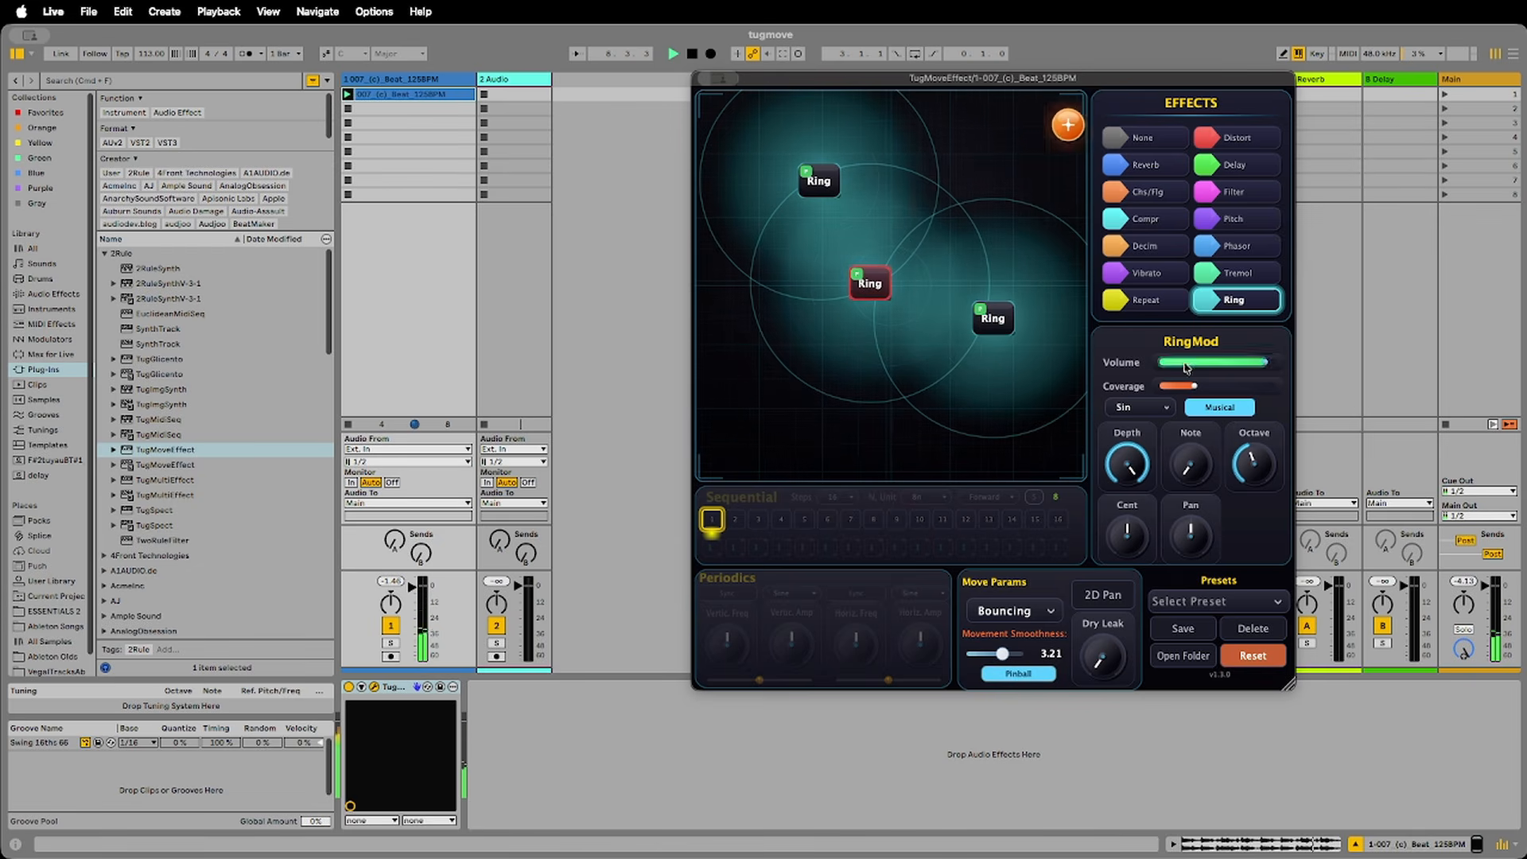
- Widen the Coverage of the Ring effects and spread the lower and right-hand Rings farther apart on the 2D panel
drag(1195, 387, 1213, 390)
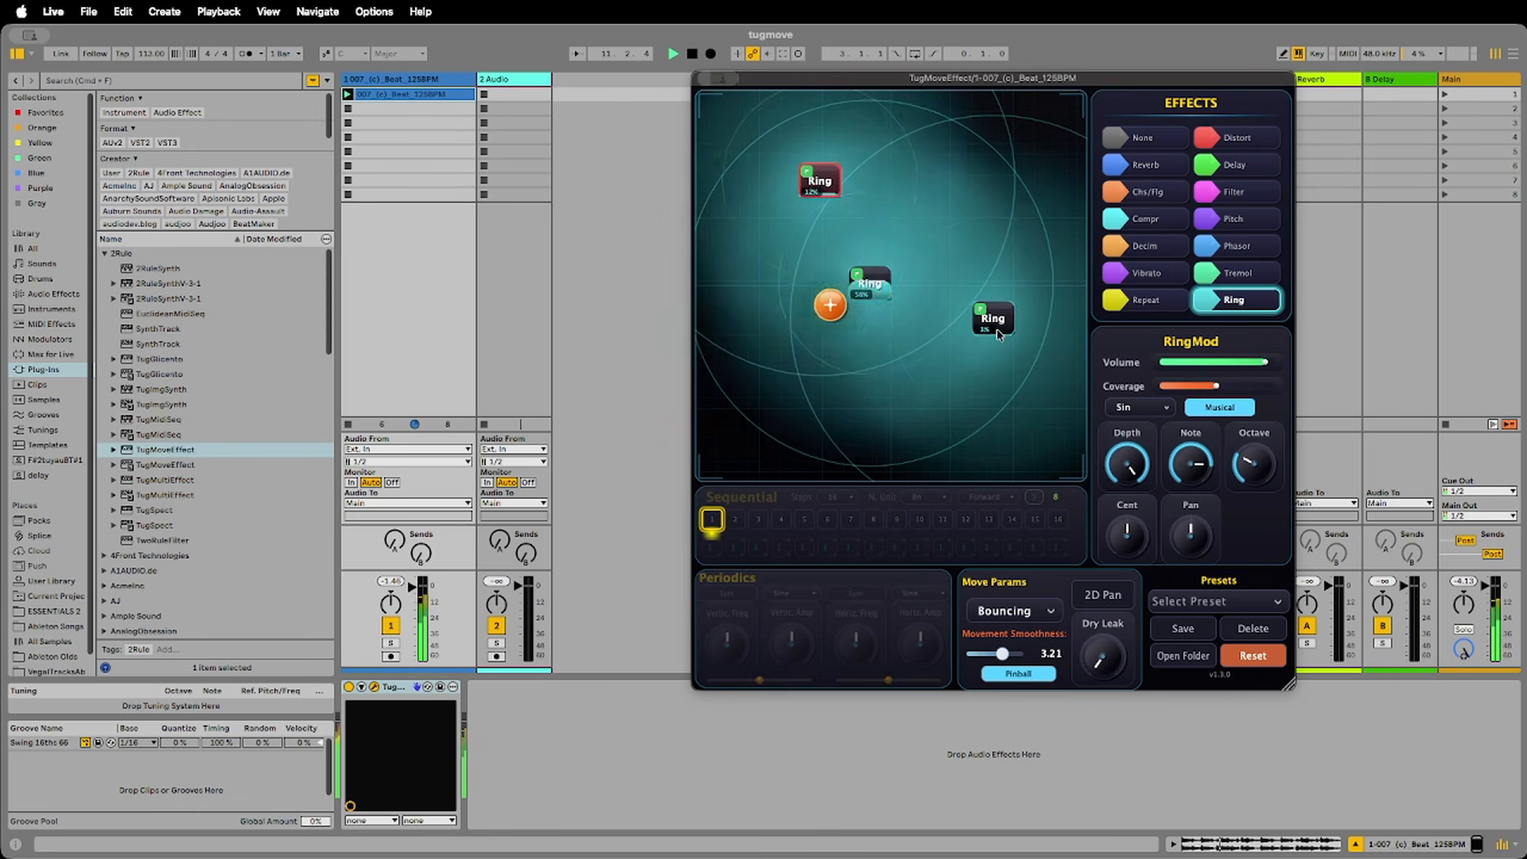
drag(854, 290, 800, 371)
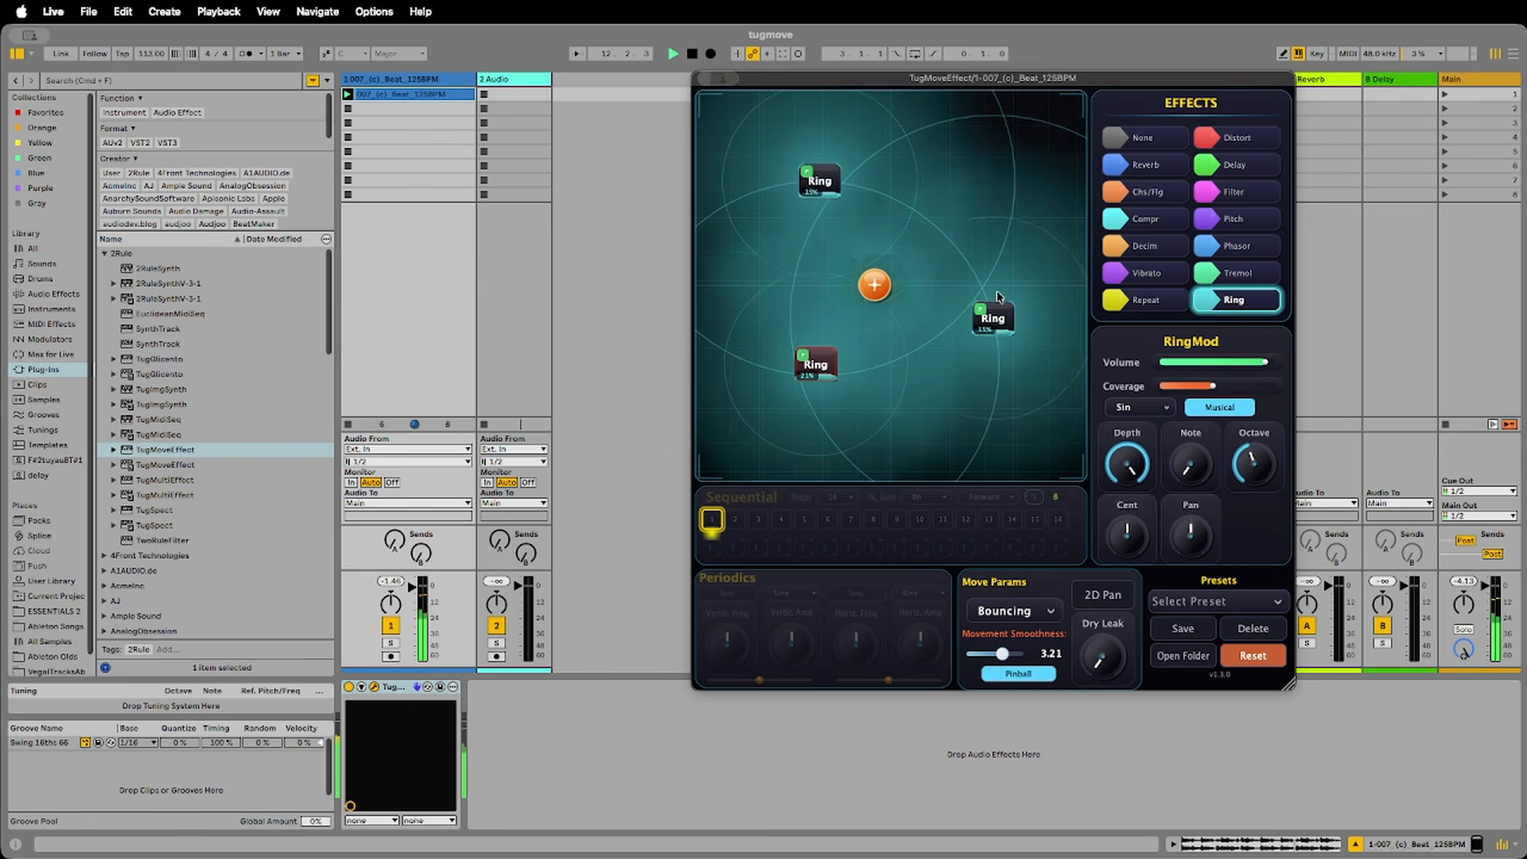
drag(994, 322, 1019, 247)
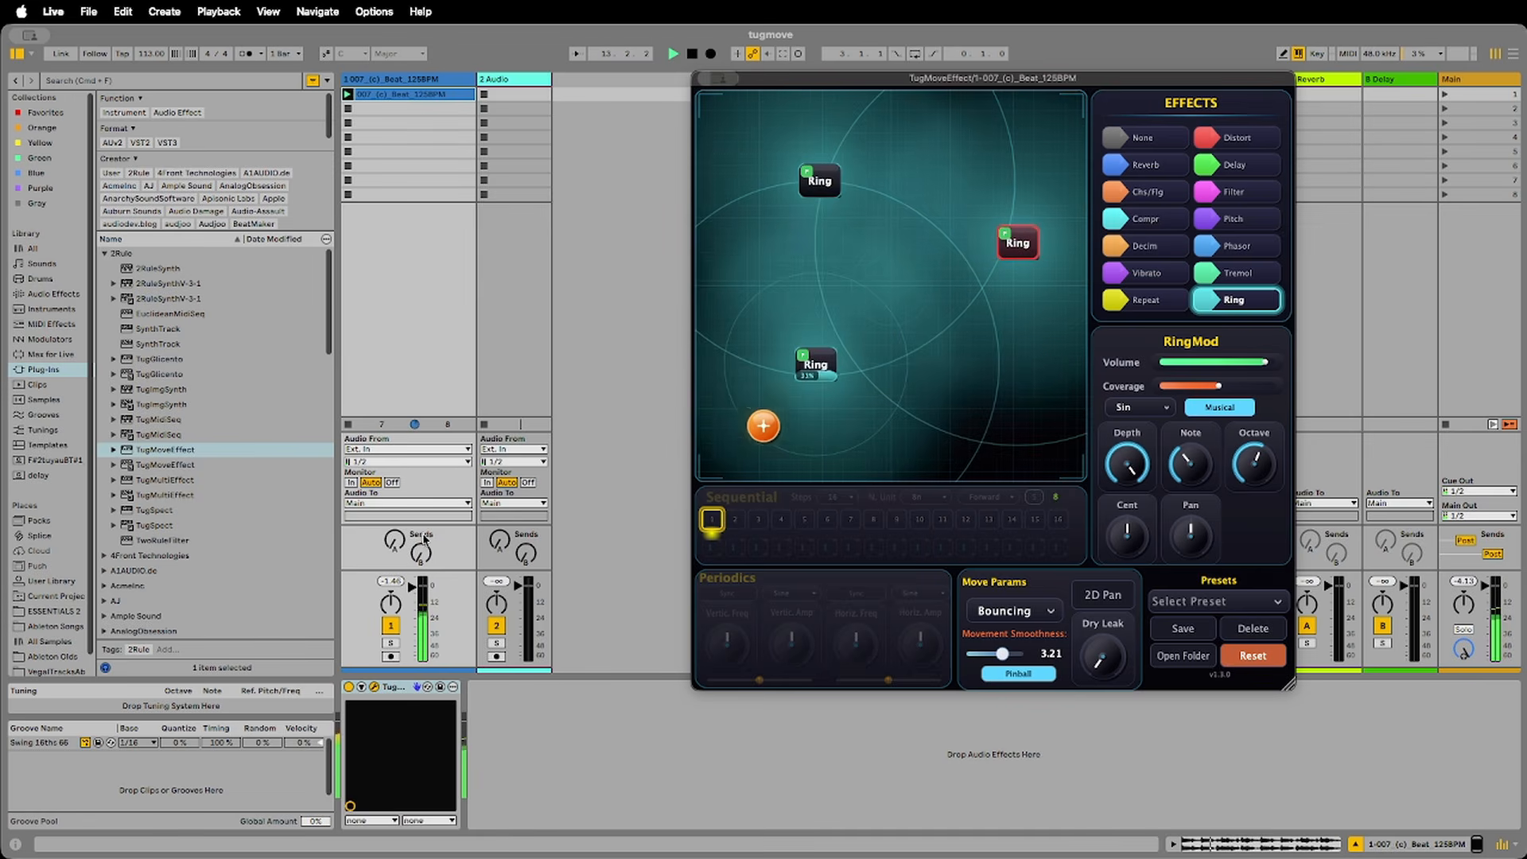
- Raise the drum track's send to the Reverb return, and enable and lower the low shelf in that return's Reverb diffusion network
drag(395, 541, 395, 450)
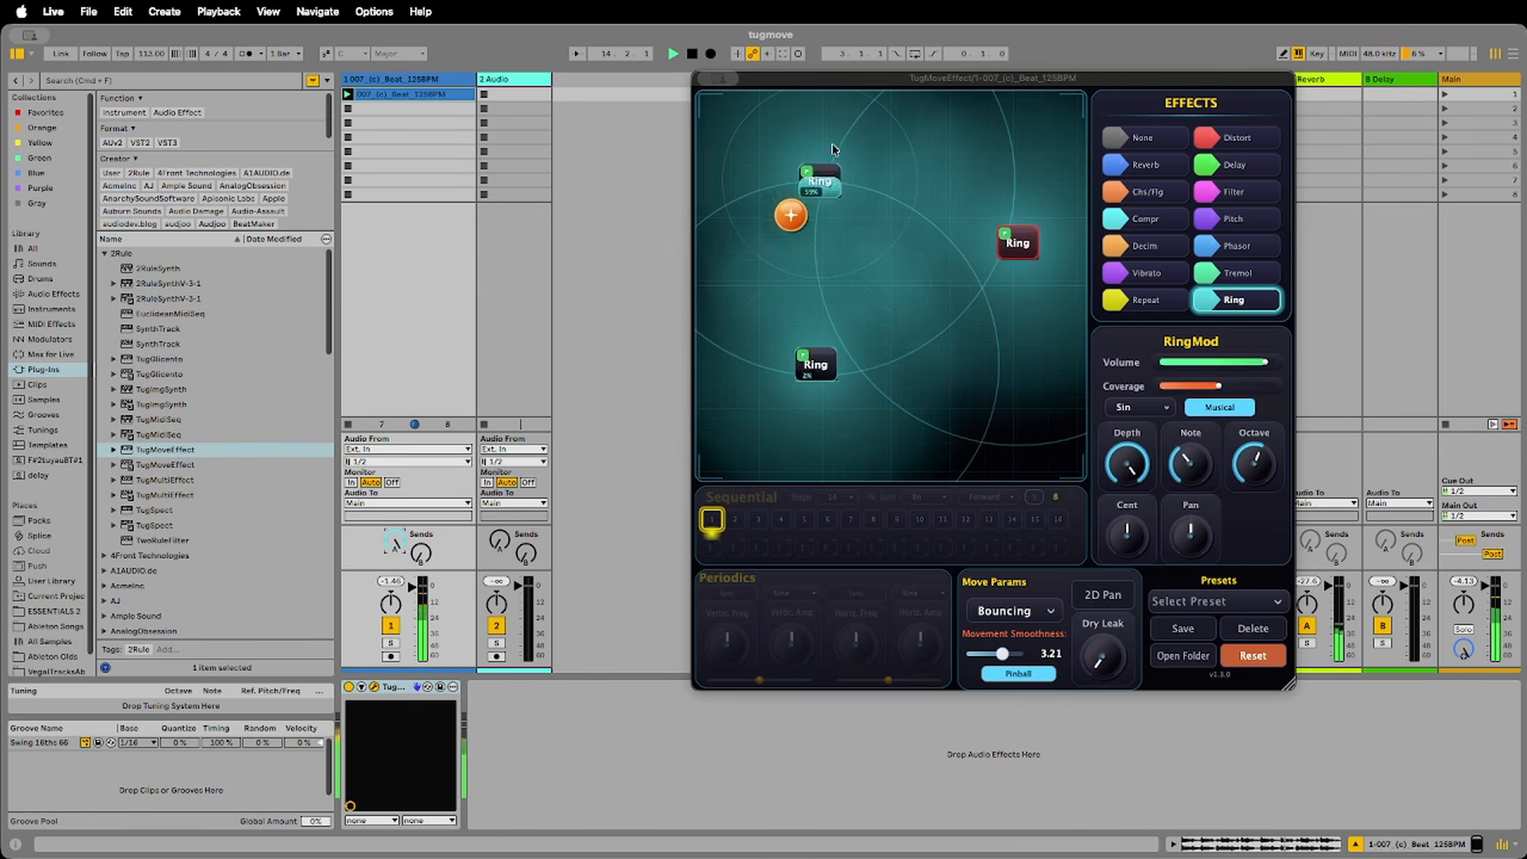
drag(1047, 80, 980, 69)
click(1311, 82)
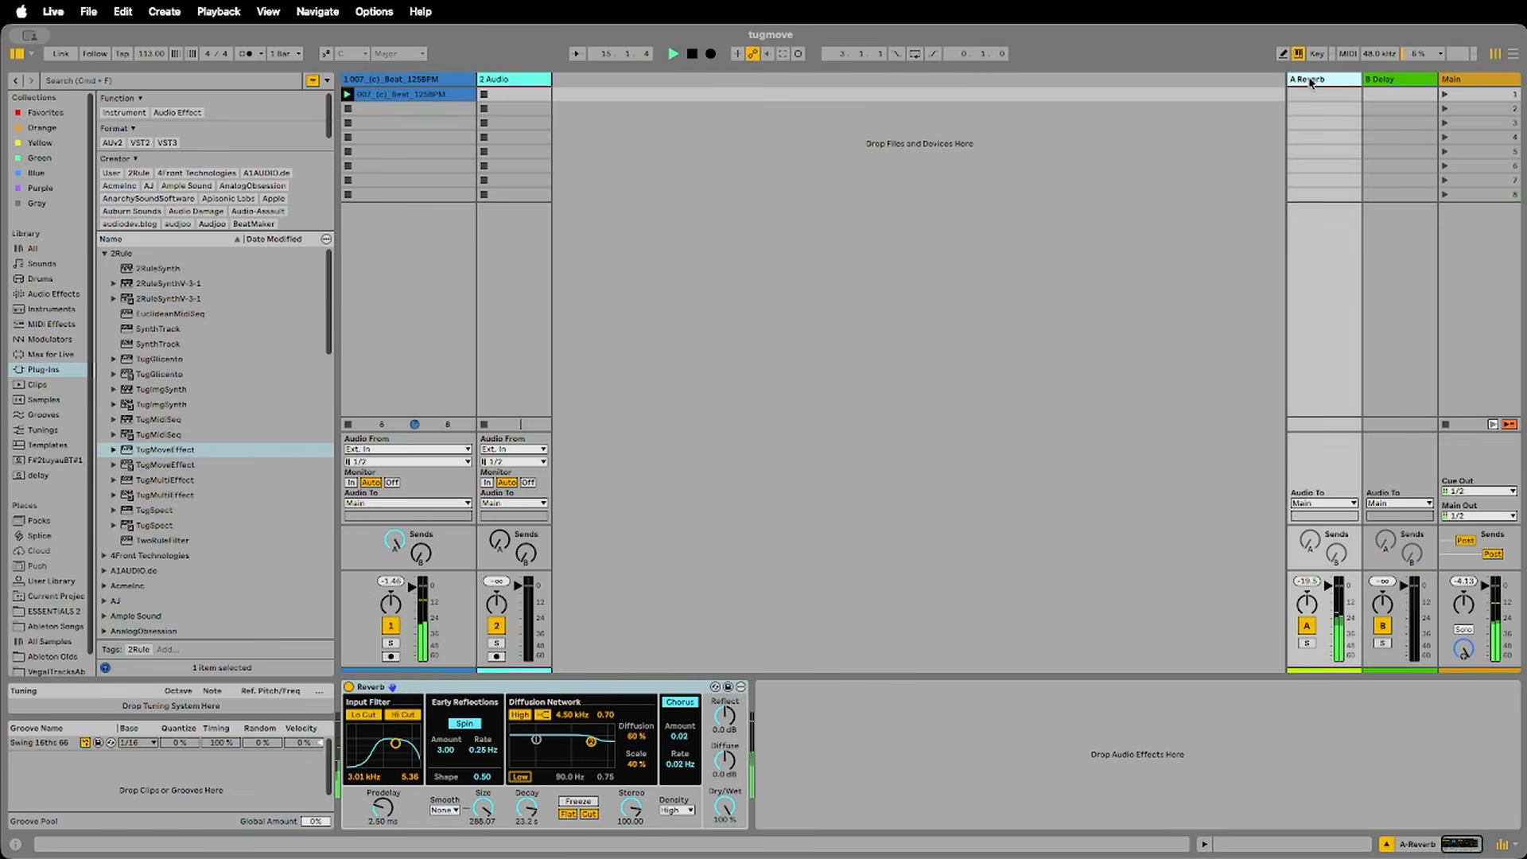
click(524, 778)
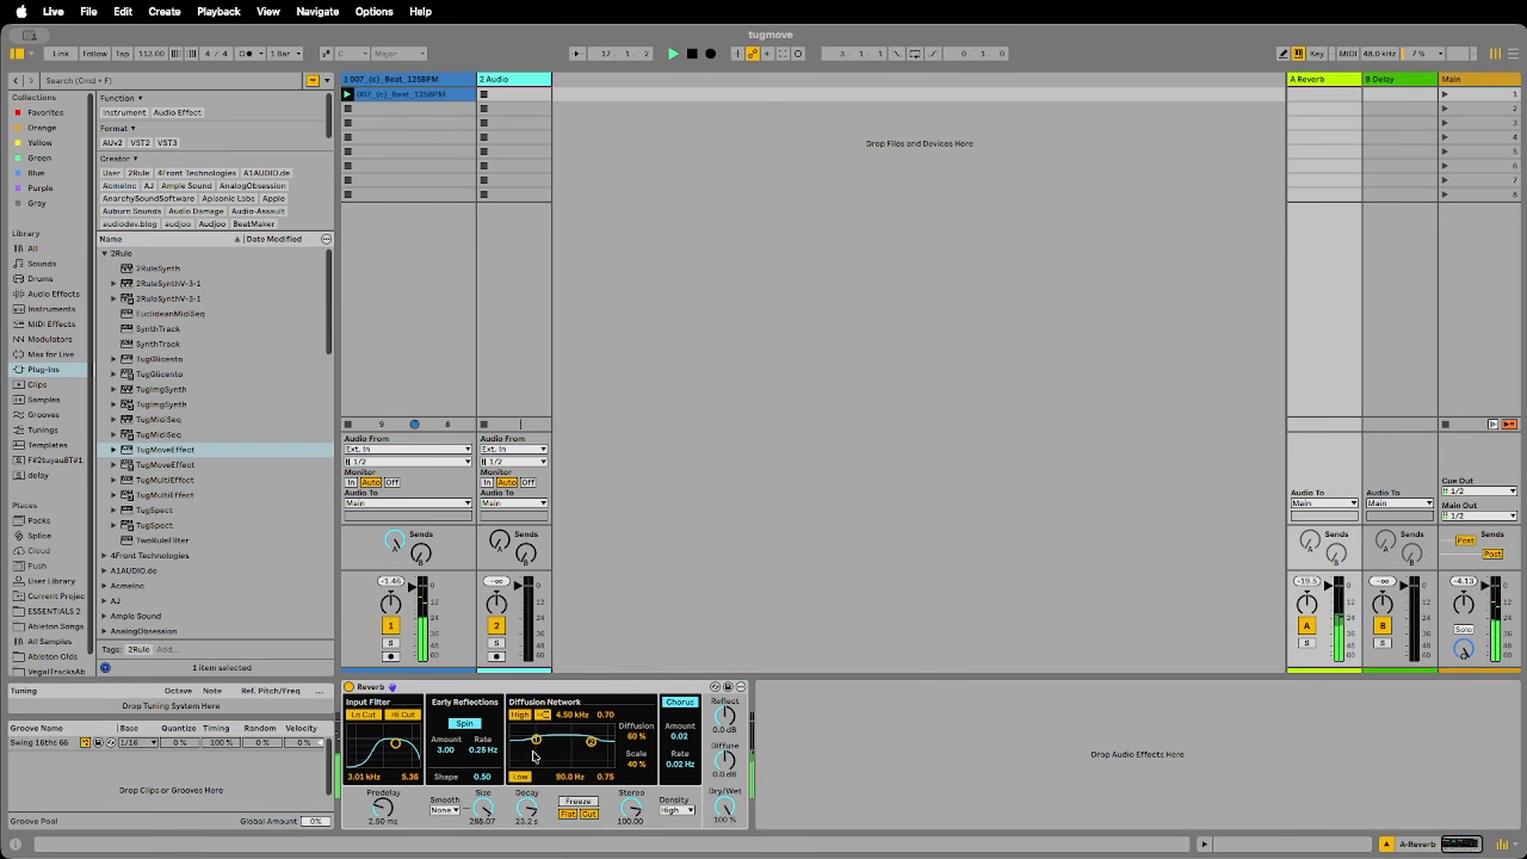
drag(536, 741, 542, 763)
- Return to the drum track's devices and raise its send to the Delay return
click(379, 76)
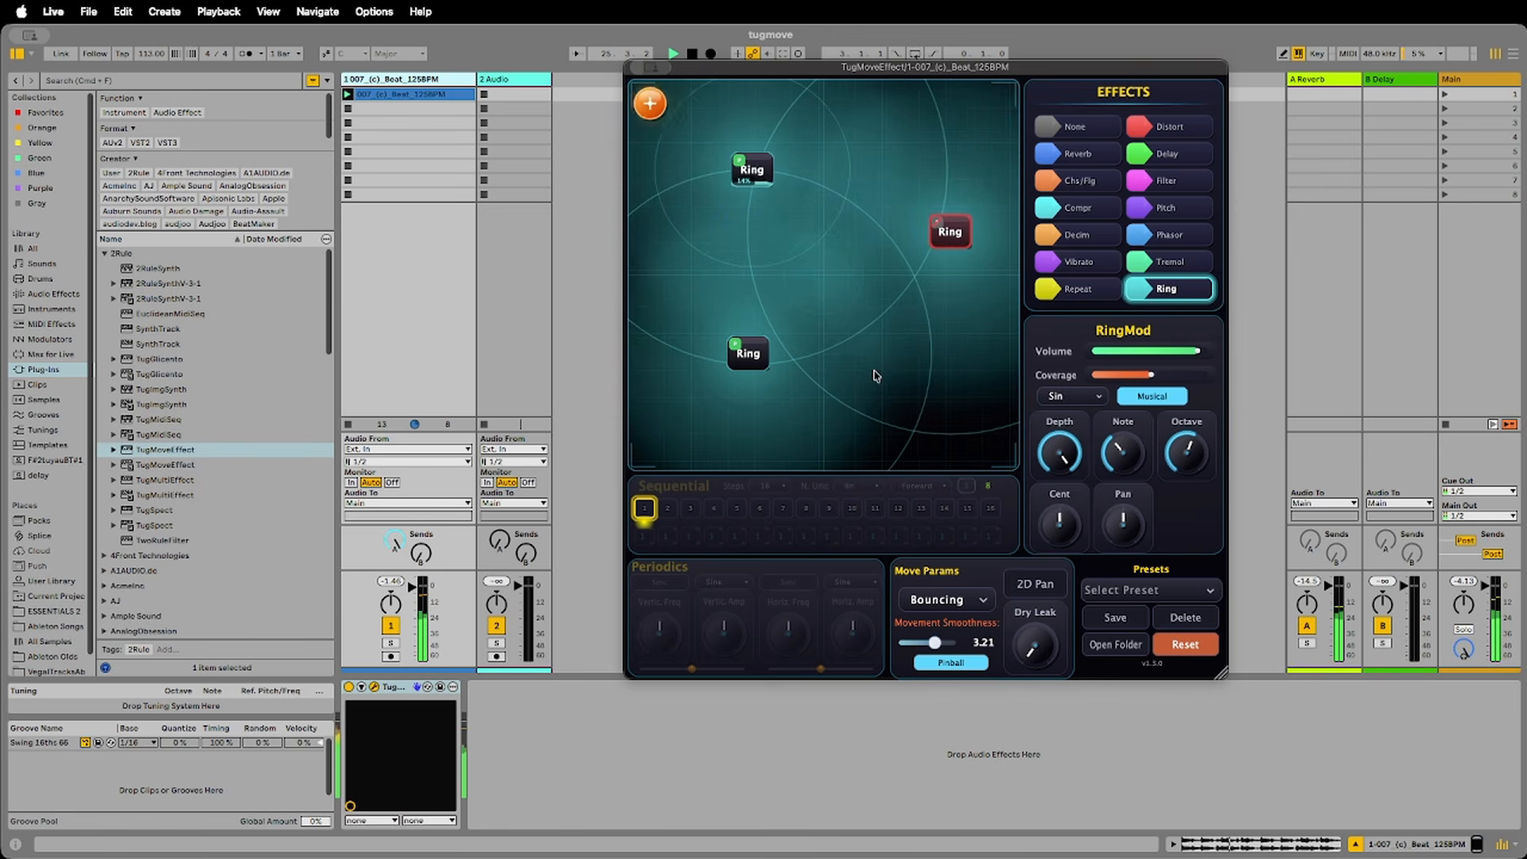
drag(422, 553, 421, 454)
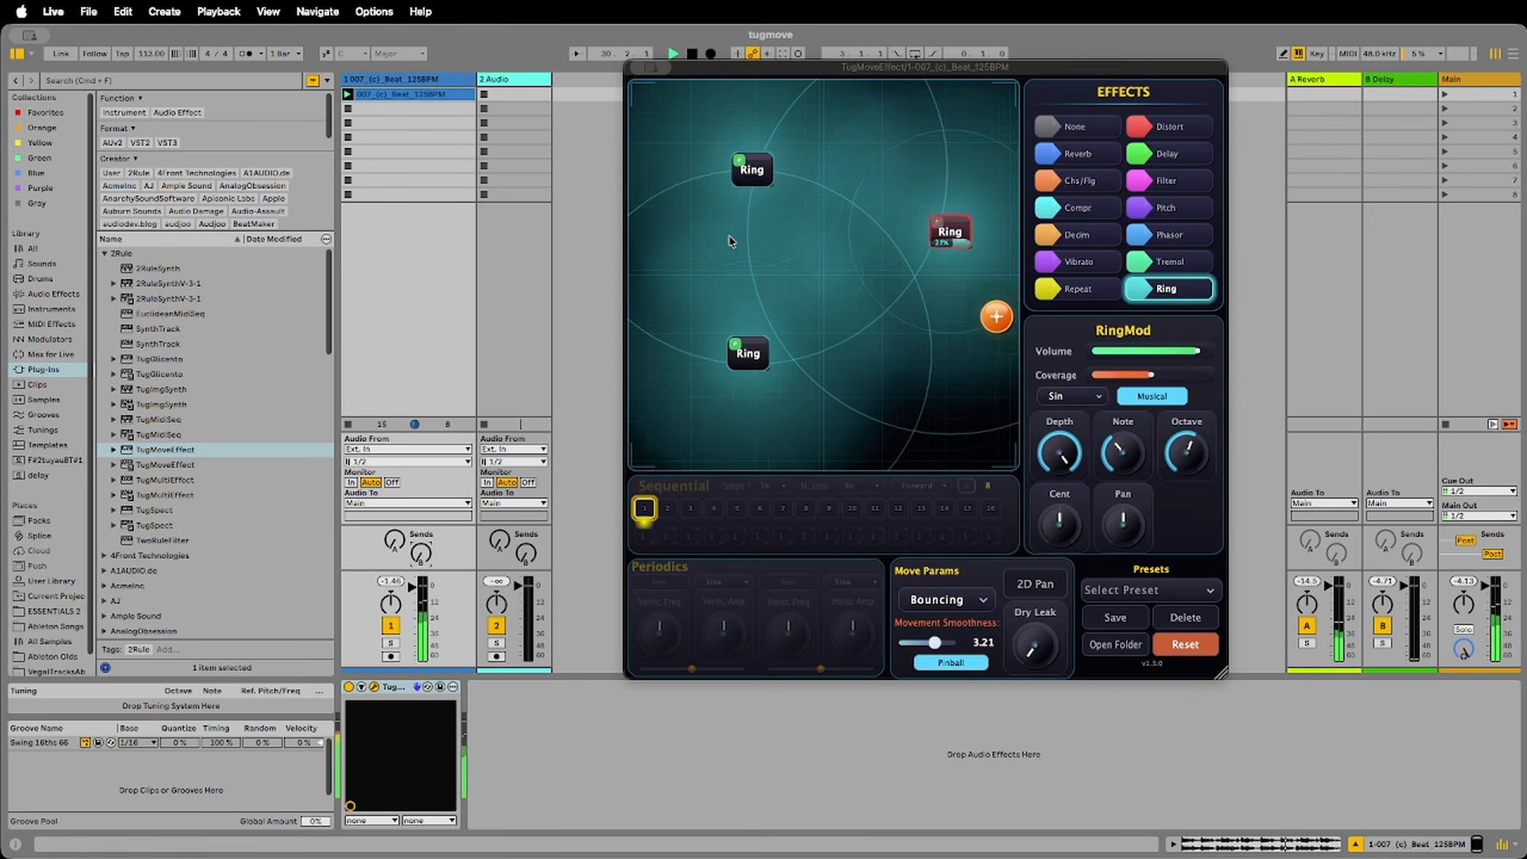
- Reset the plug-in and place Reverb, Delay, Pitch, Repeat, Ring, Decim and Distort effects around the 2D panel
click(1217, 637)
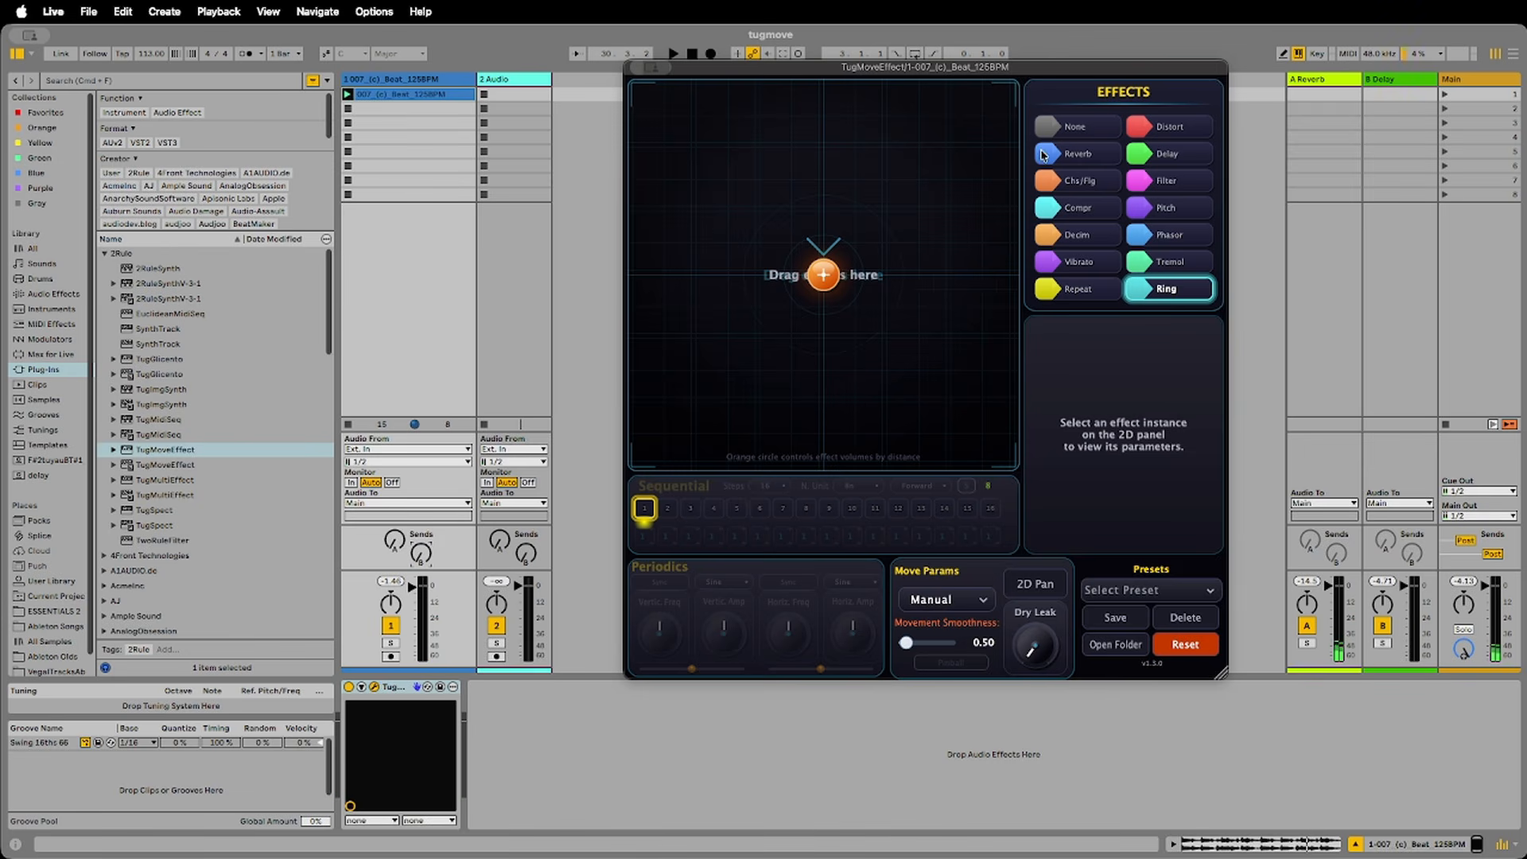
drag(1045, 155, 748, 256)
drag(1168, 154, 907, 194)
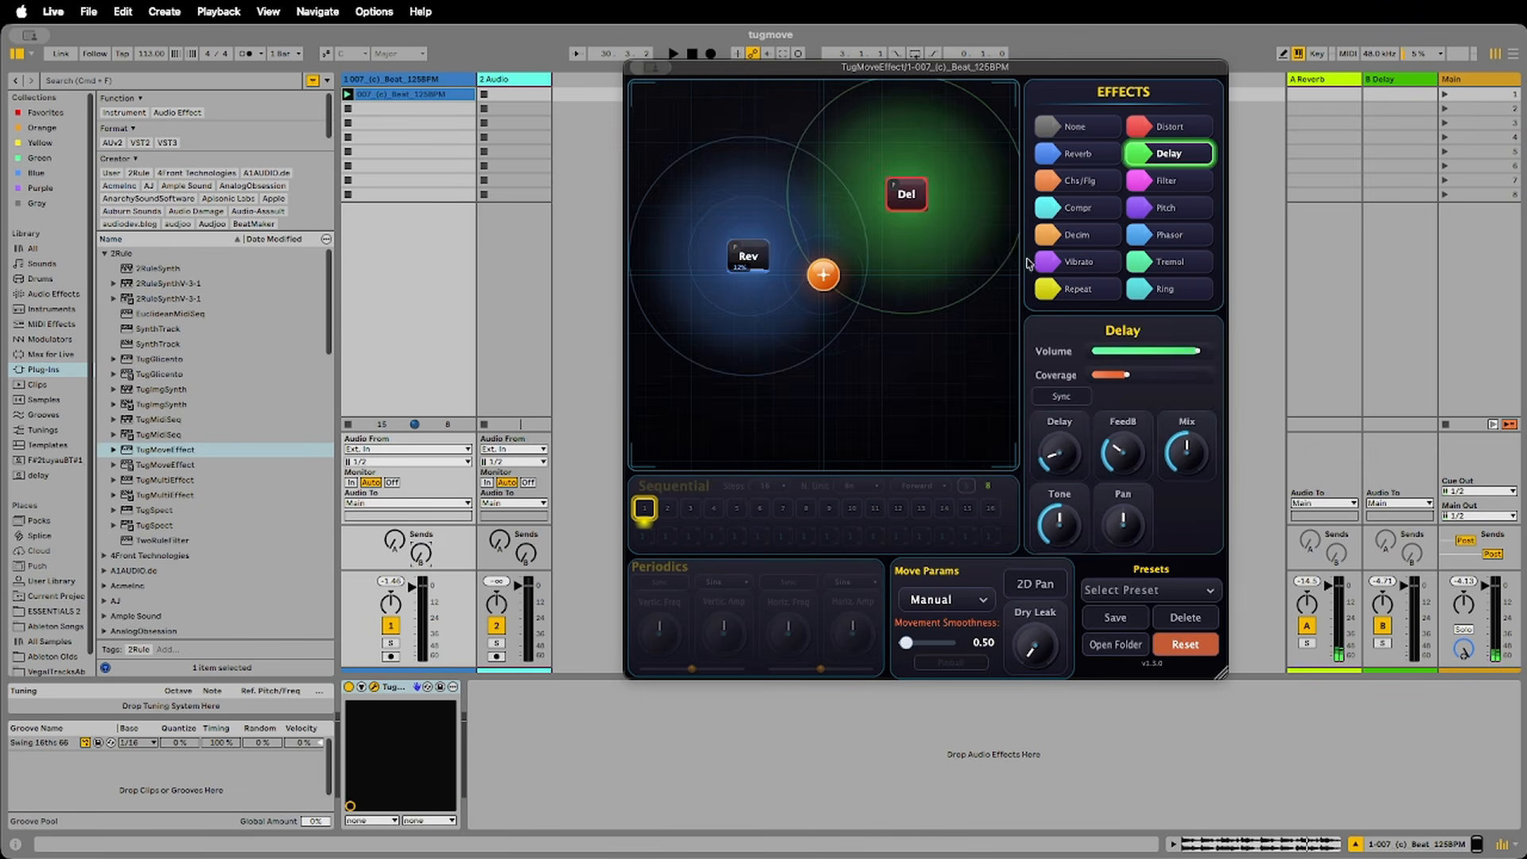
drag(1140, 190, 778, 359)
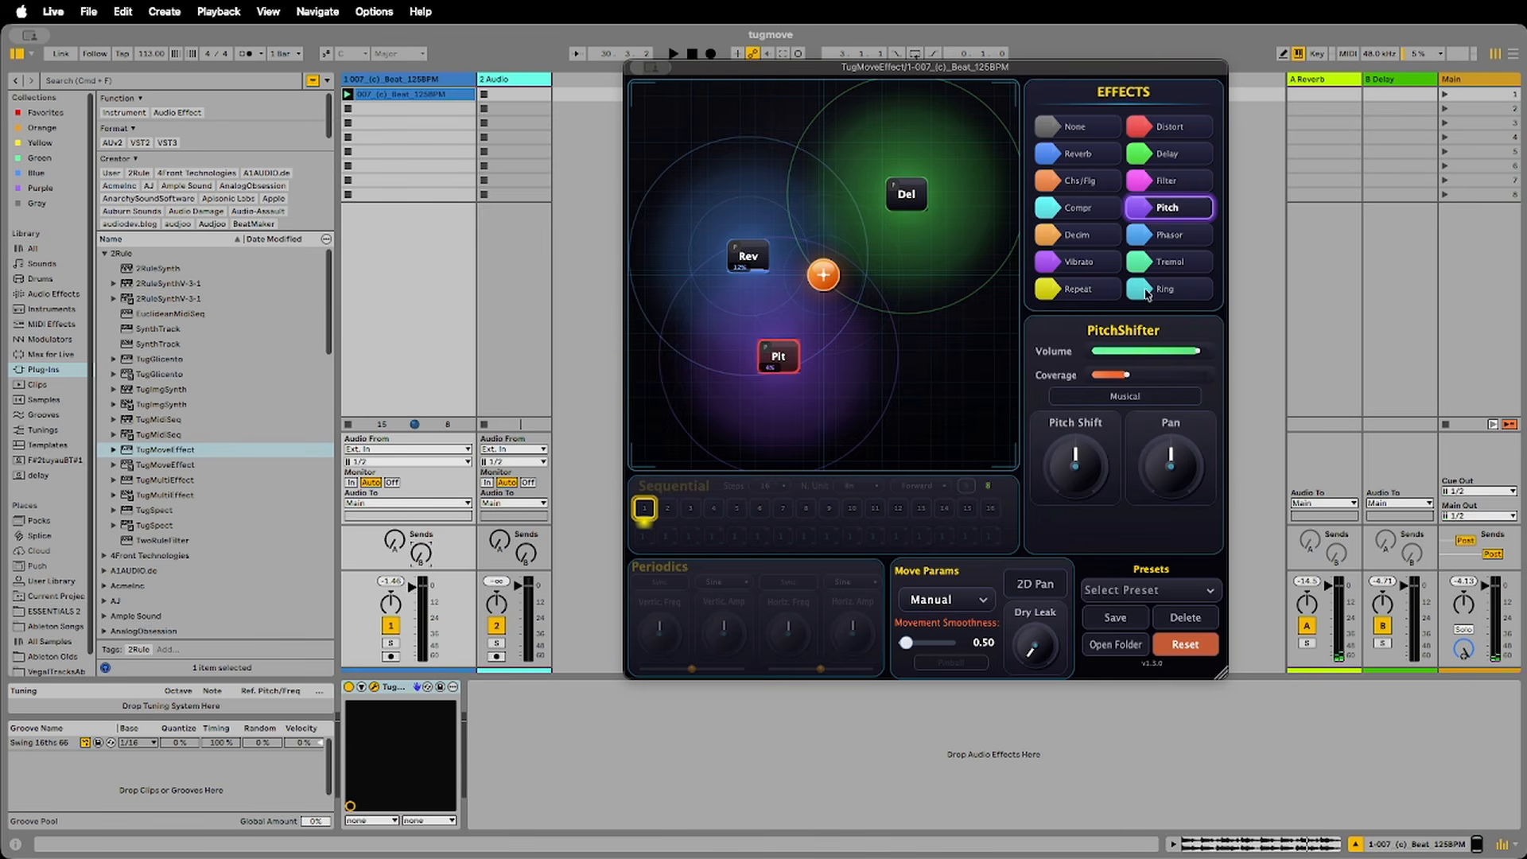
drag(1038, 278, 693, 313)
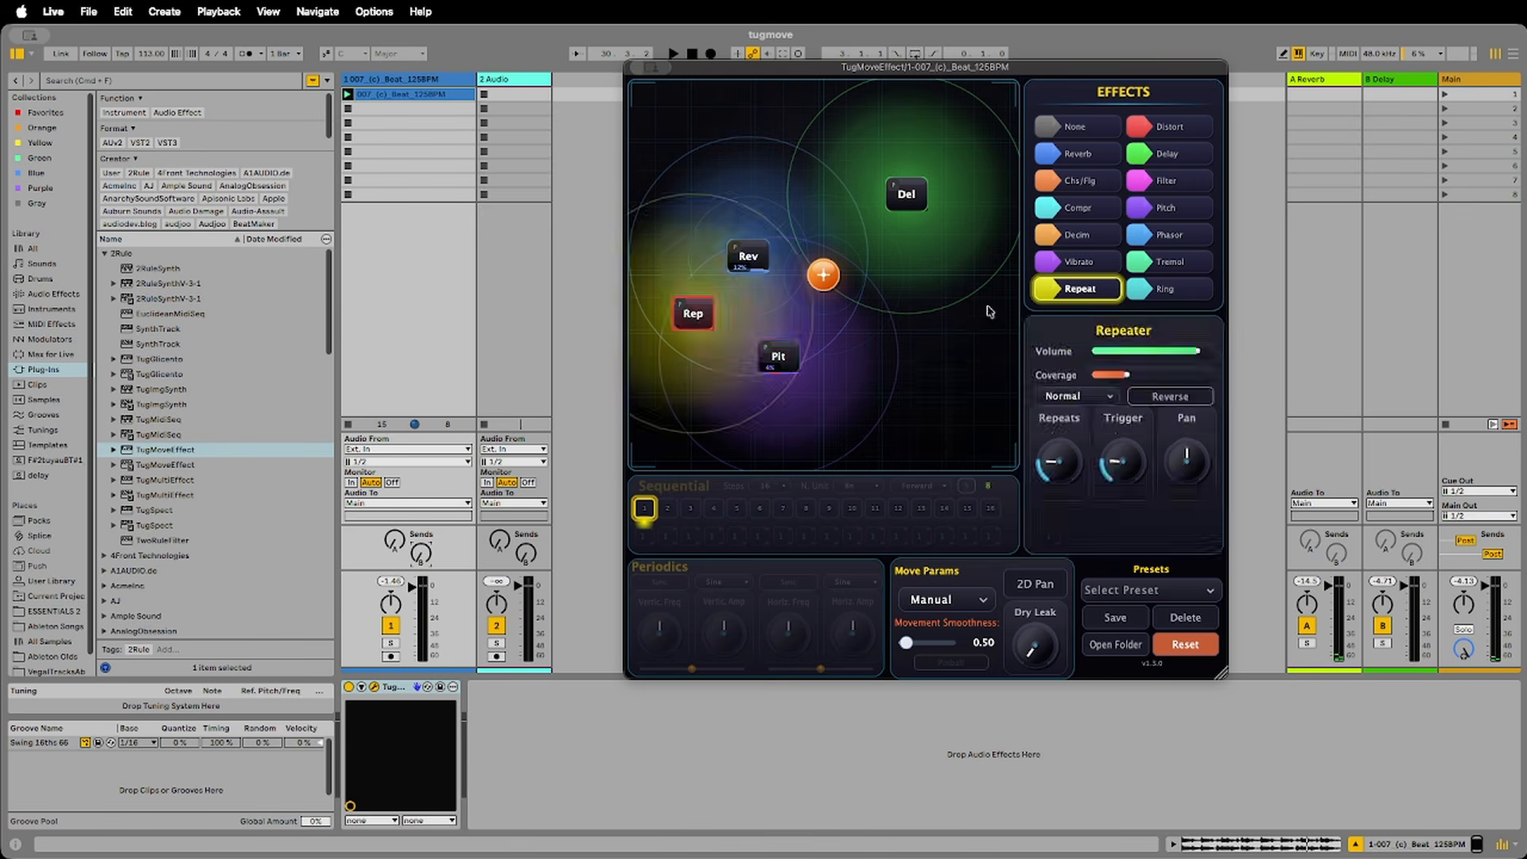
drag(1149, 299, 823, 342)
drag(1078, 235, 915, 254)
drag(1154, 132, 852, 150)
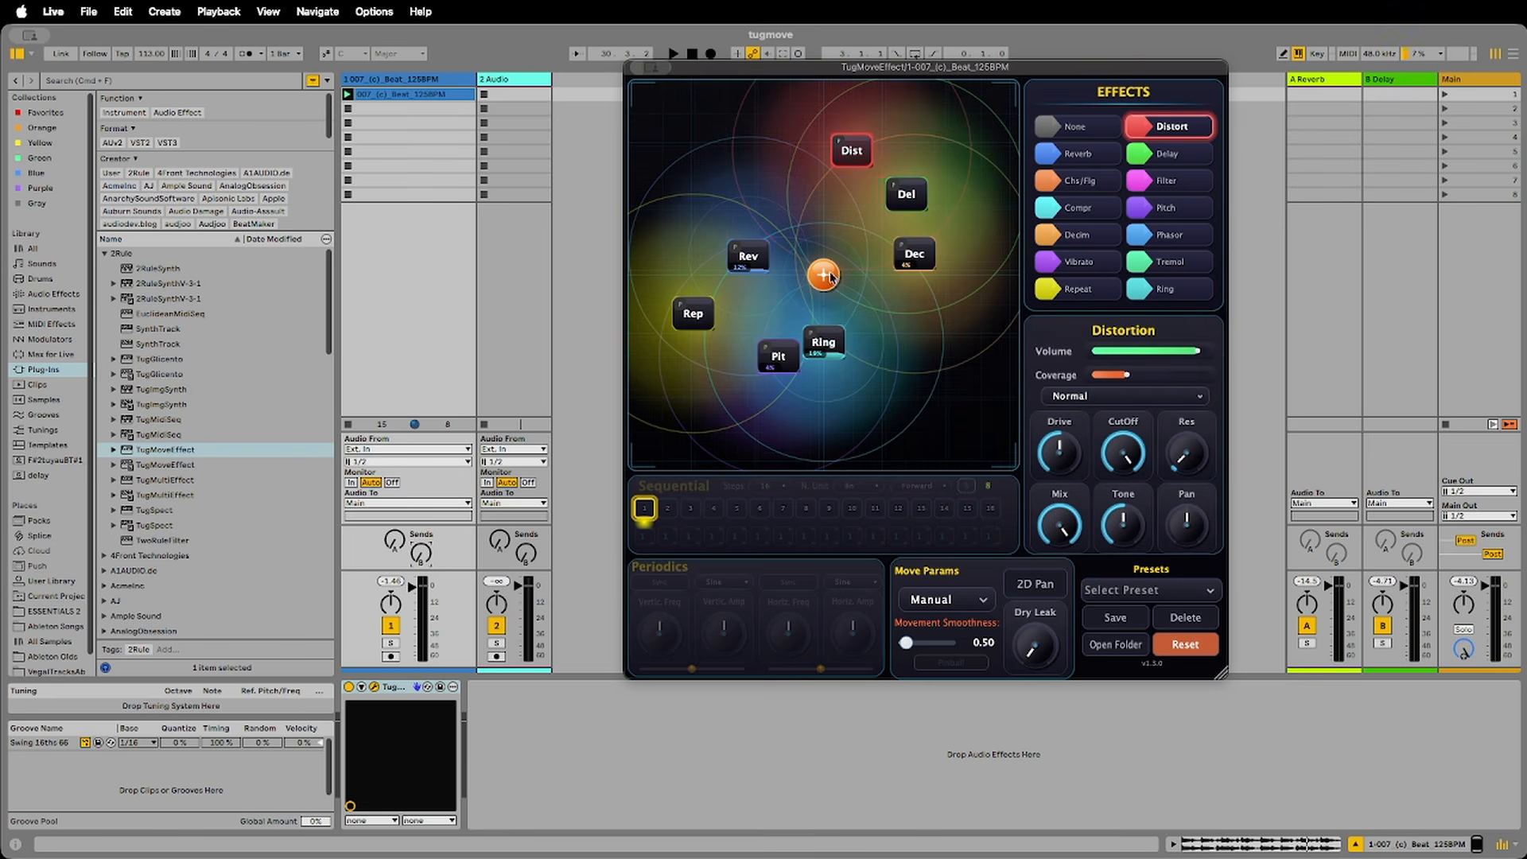
- Add a None effect in the lower-right area of the 2D panel and move Reverb up toward the panel's centre
drag(746, 266, 748, 295)
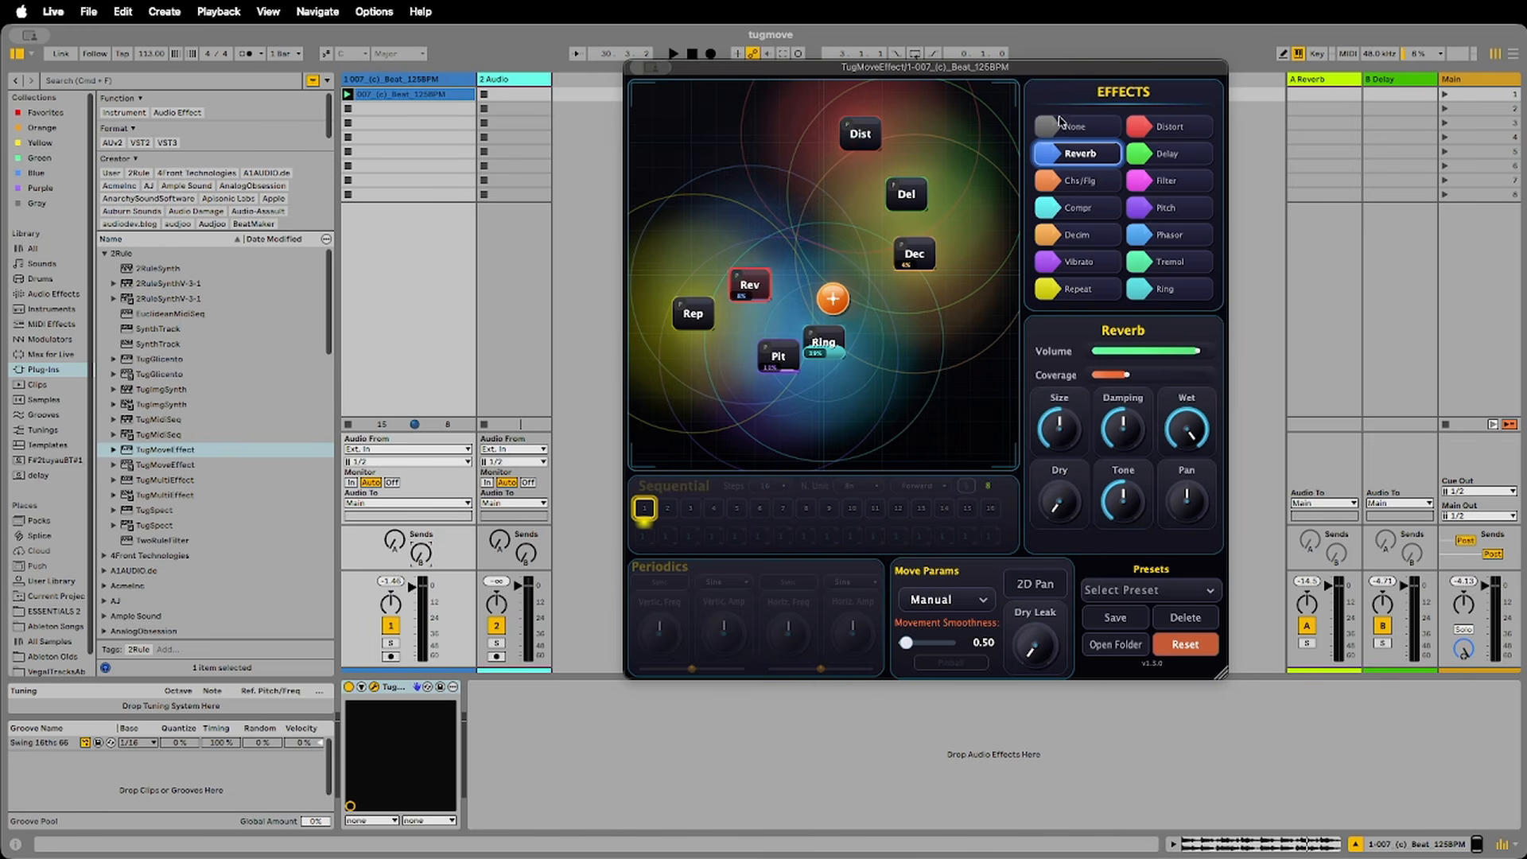
drag(1060, 121, 873, 182)
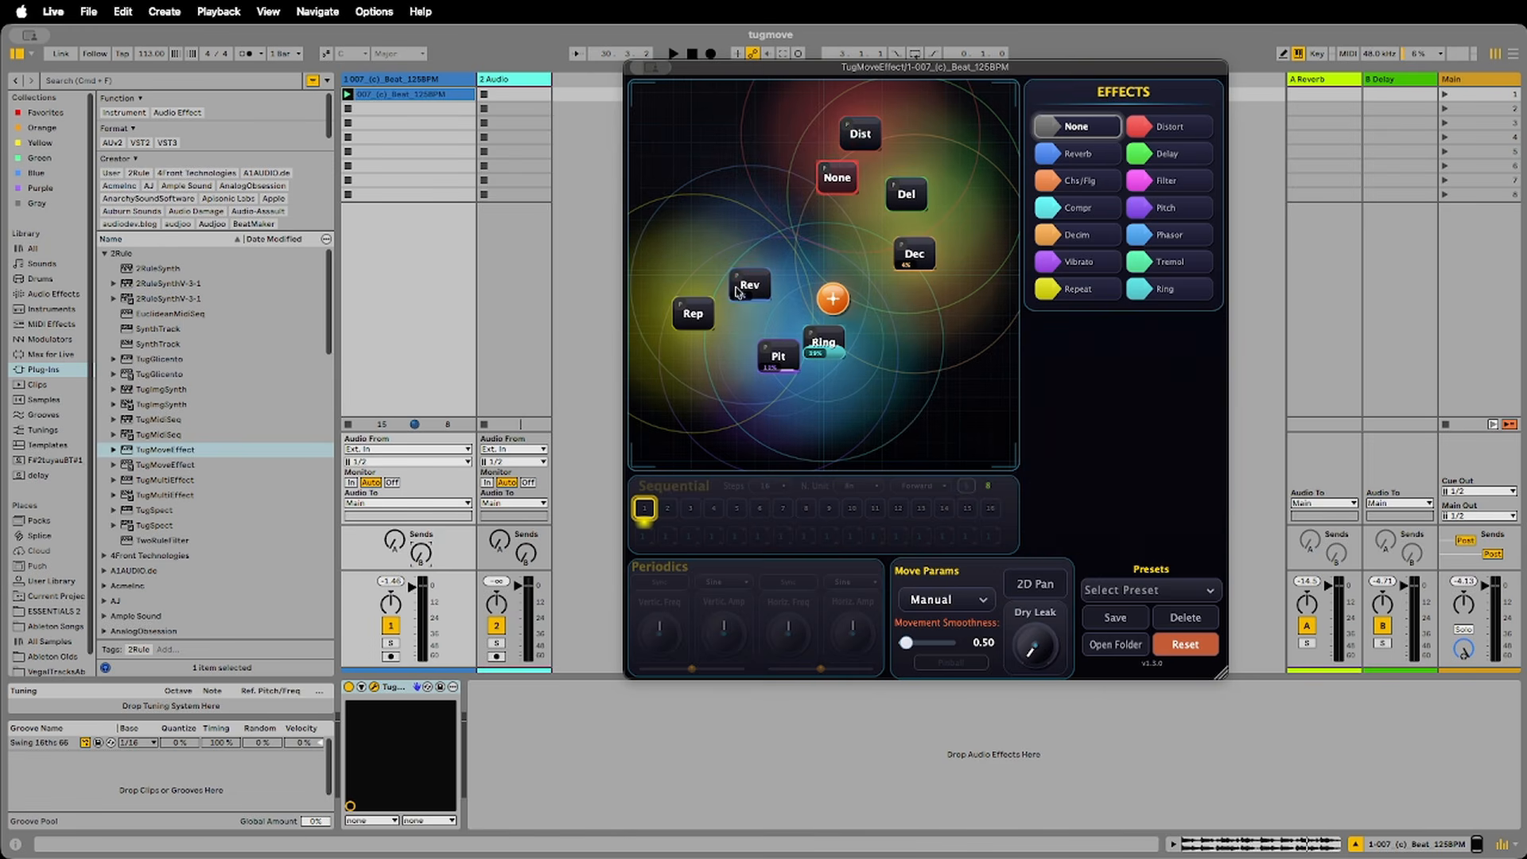
drag(738, 292, 783, 231)
drag(836, 180, 954, 372)
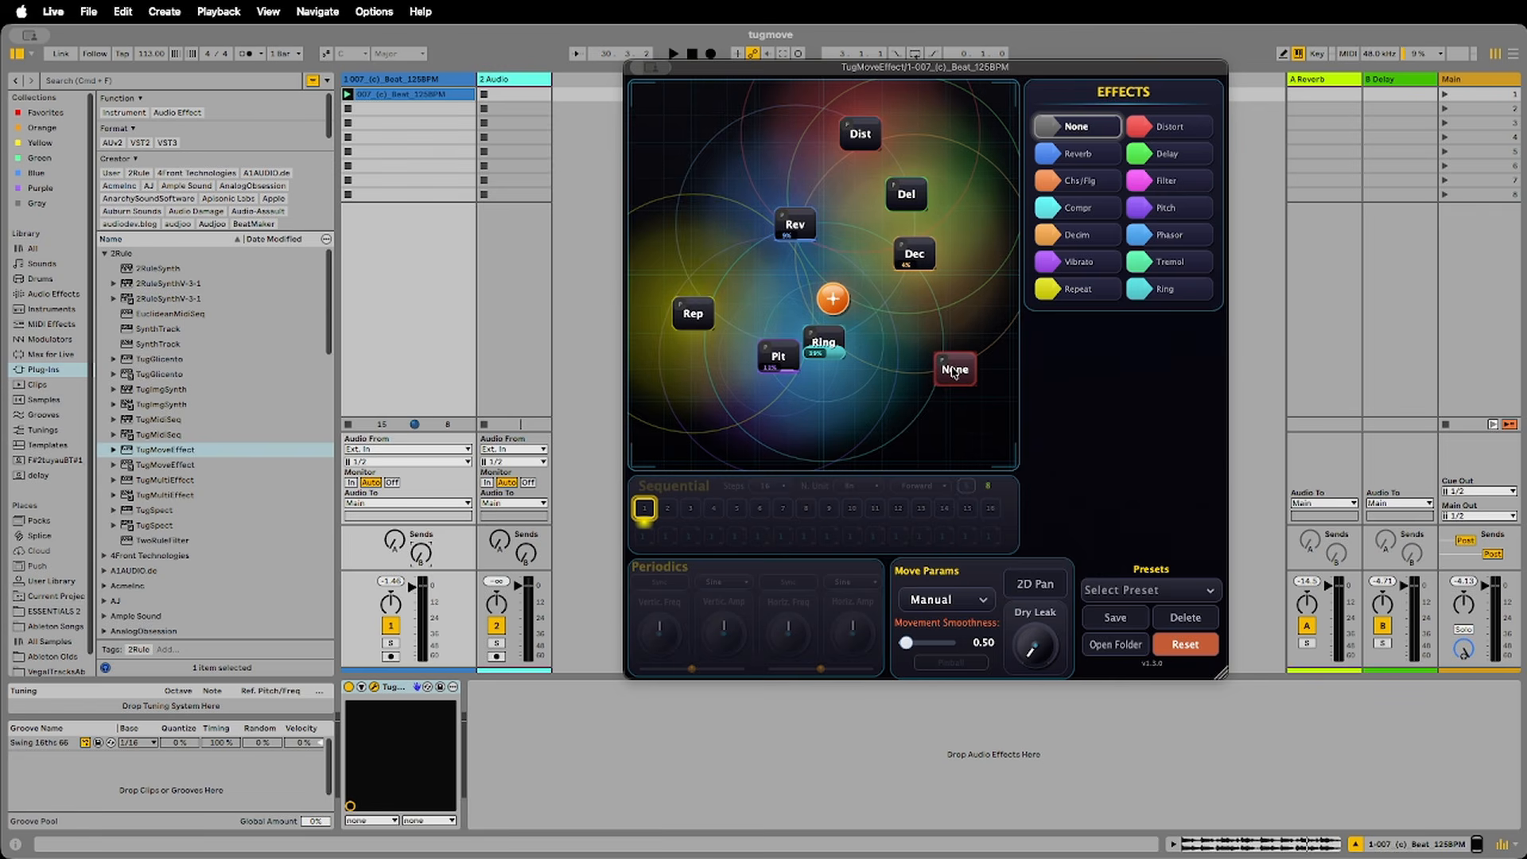
- Line up Repeat, Pitch, Reverb, Delay and Decim across the 2D panel's upper half, with Distort at the row's upper-right end
drag(681, 317, 646, 216)
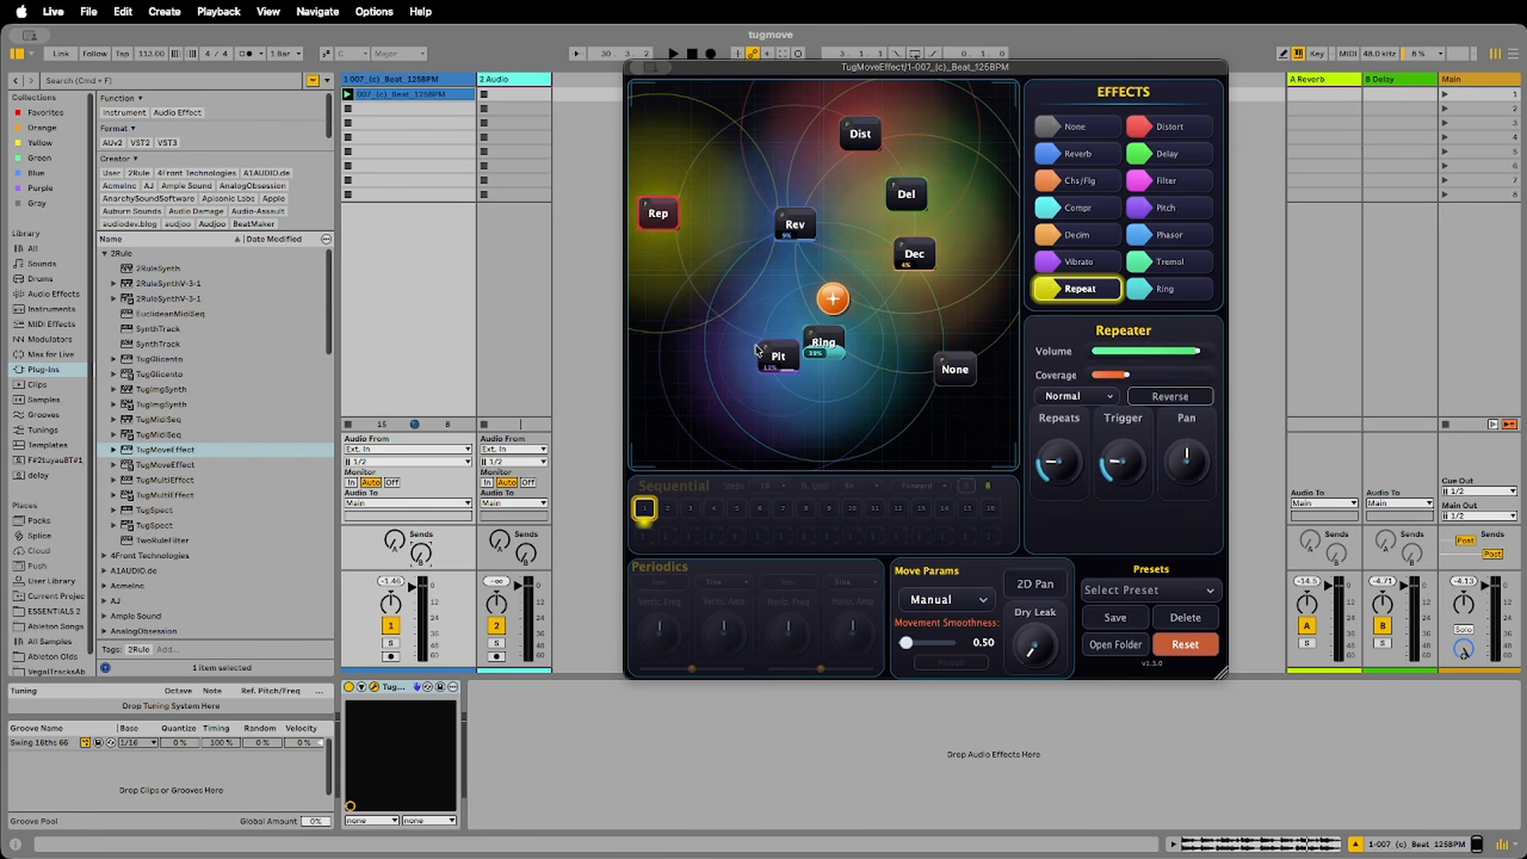
drag(778, 360, 795, 213)
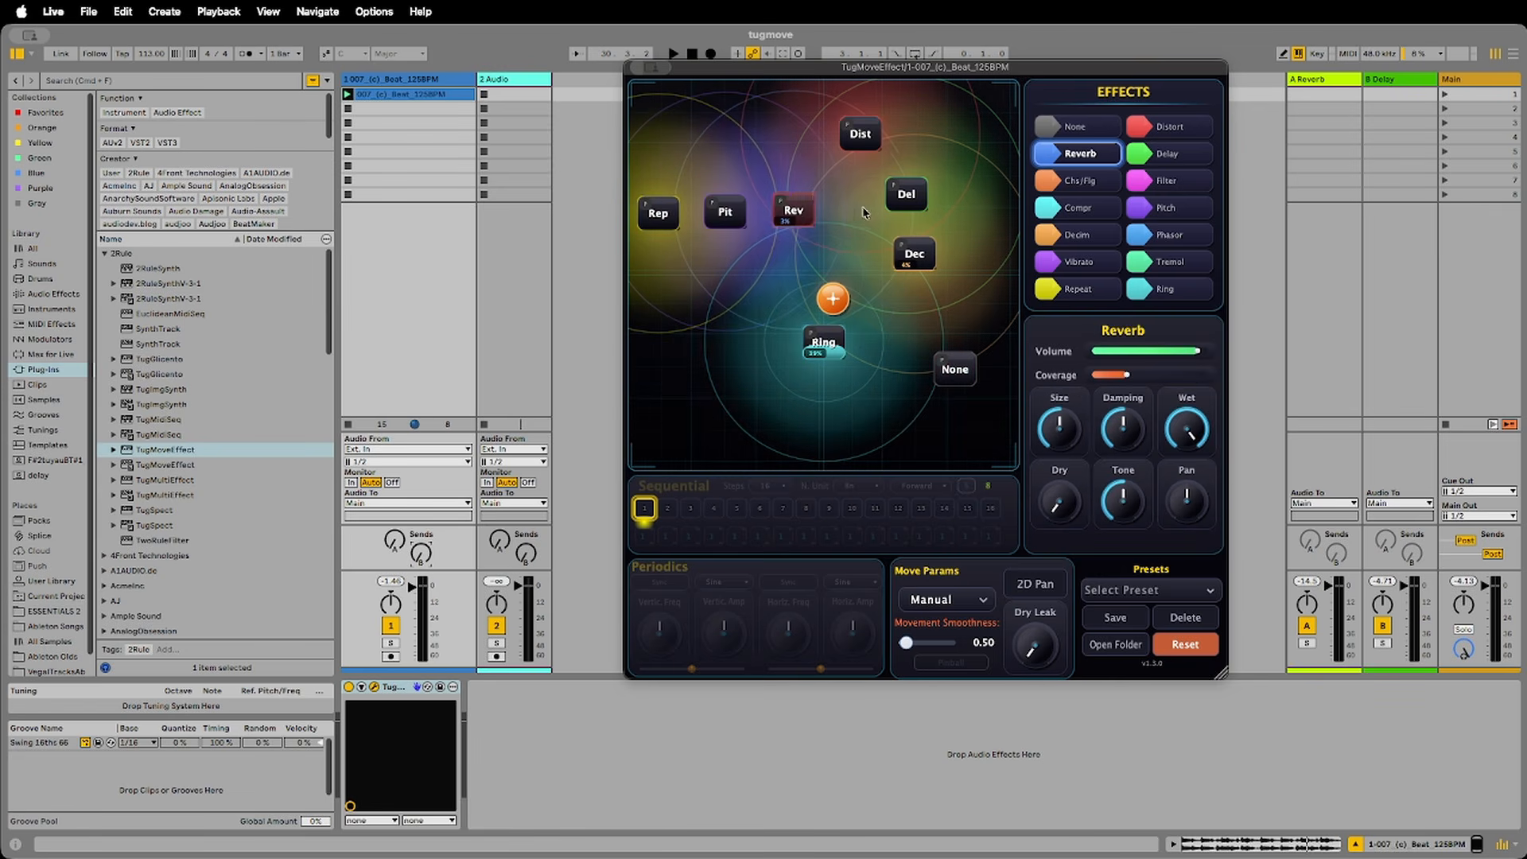
drag(899, 201, 858, 209)
drag(915, 256, 921, 216)
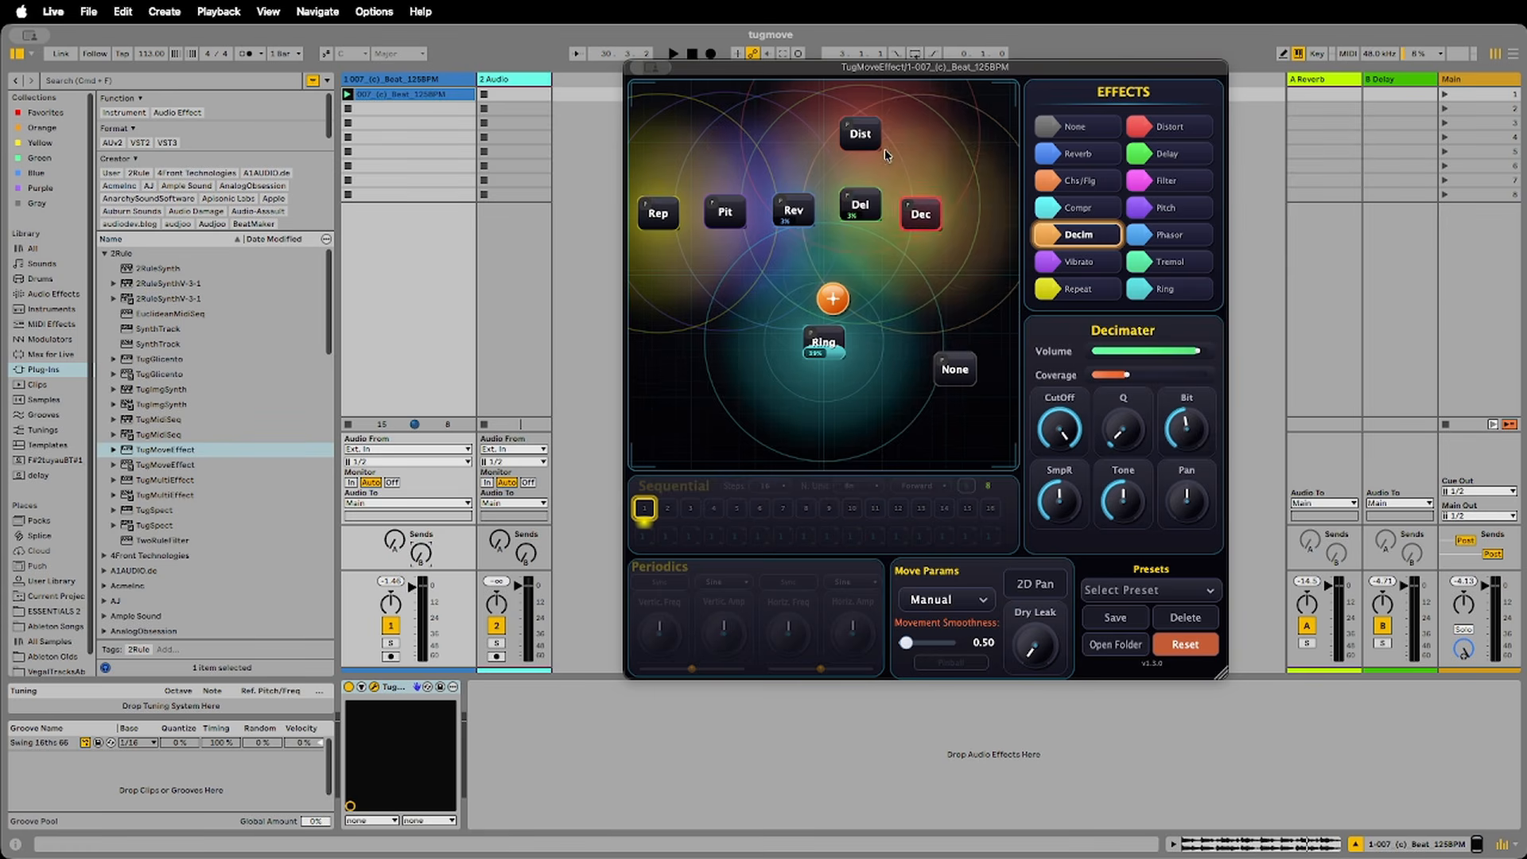
drag(861, 135, 1003, 153)
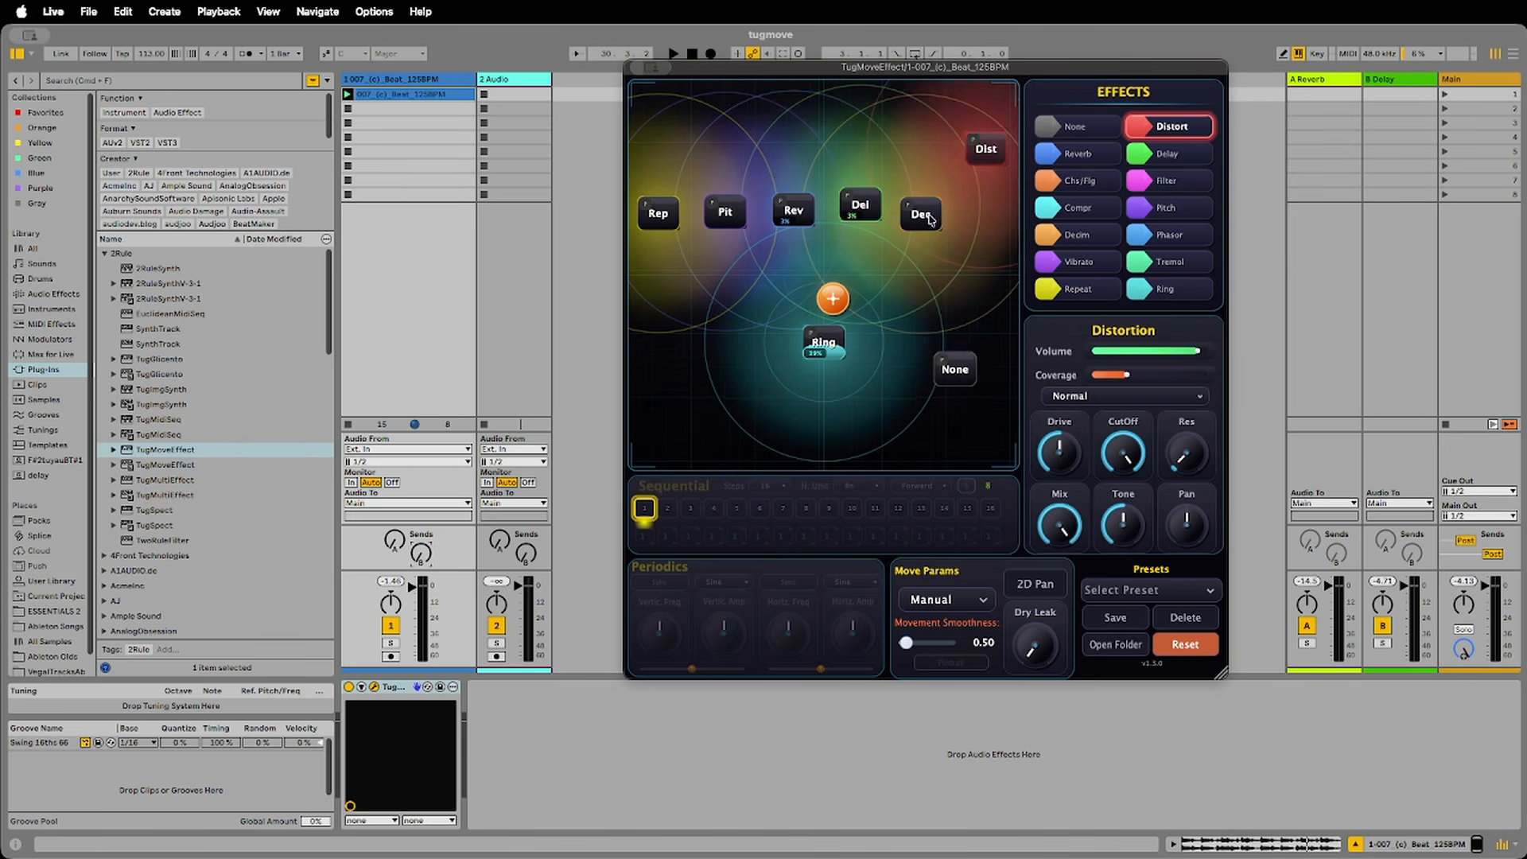
drag(931, 219, 979, 148)
click(964, 171)
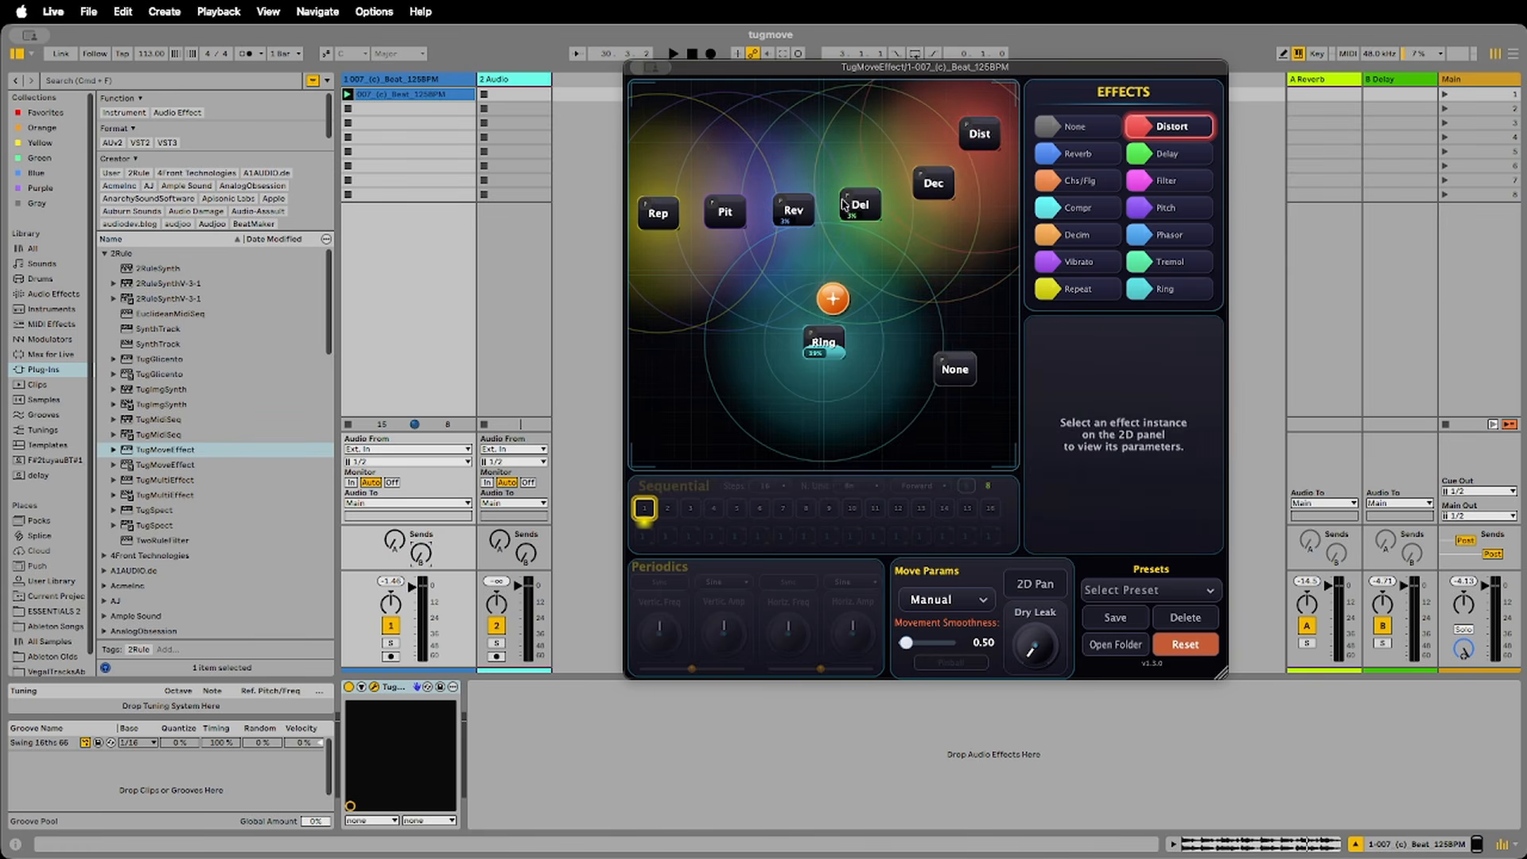
- Shape the row into a rising arc toward Distort, tighten Reverb, Pitch and Repeat together, and place Ring at its left end
drag(844, 205, 949, 168)
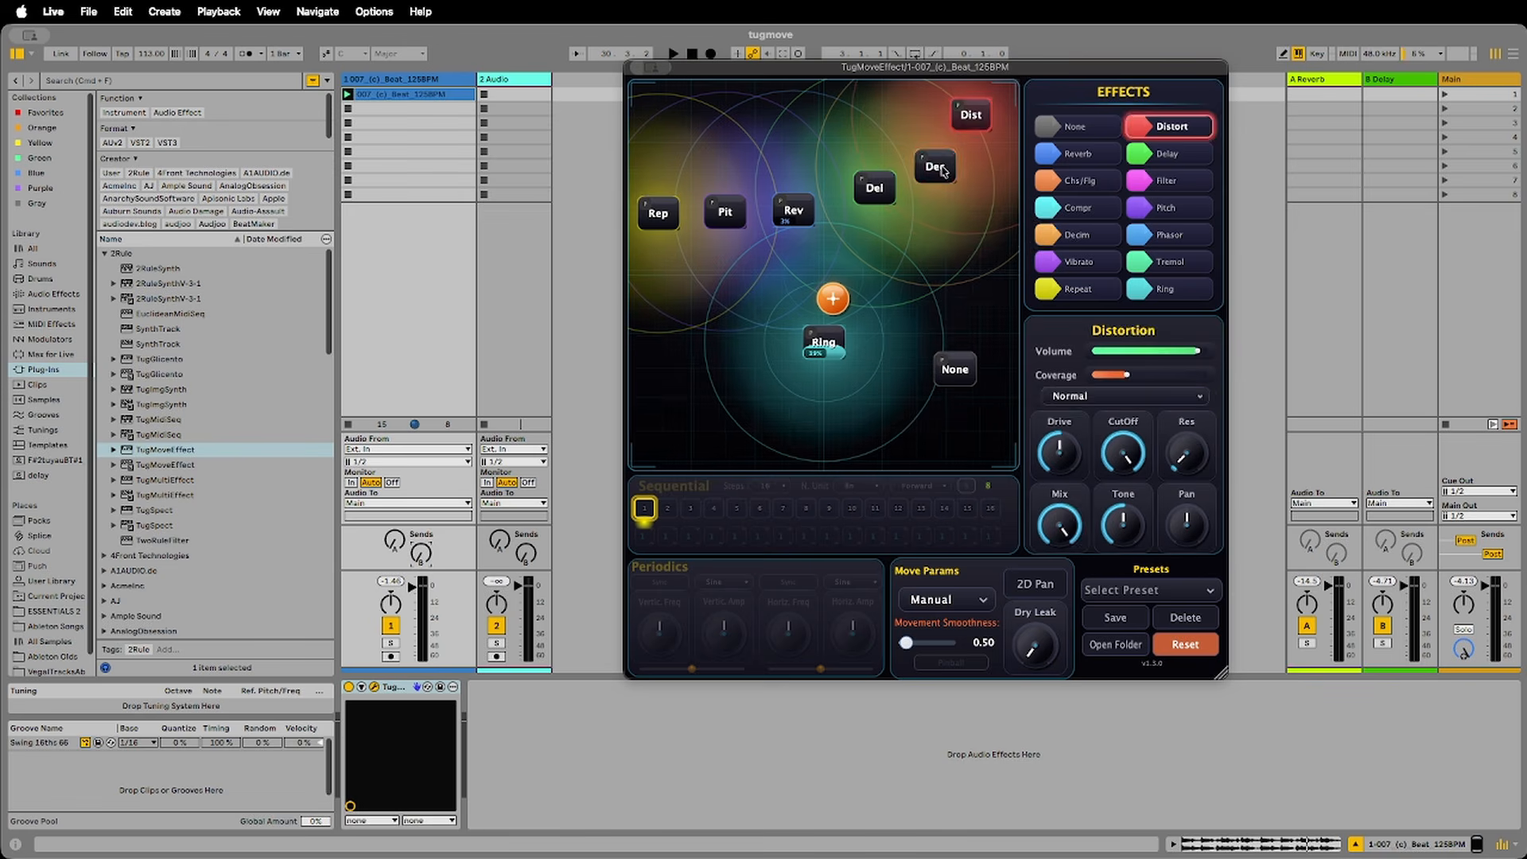
click(943, 171)
drag(786, 211, 817, 207)
drag(723, 213, 751, 211)
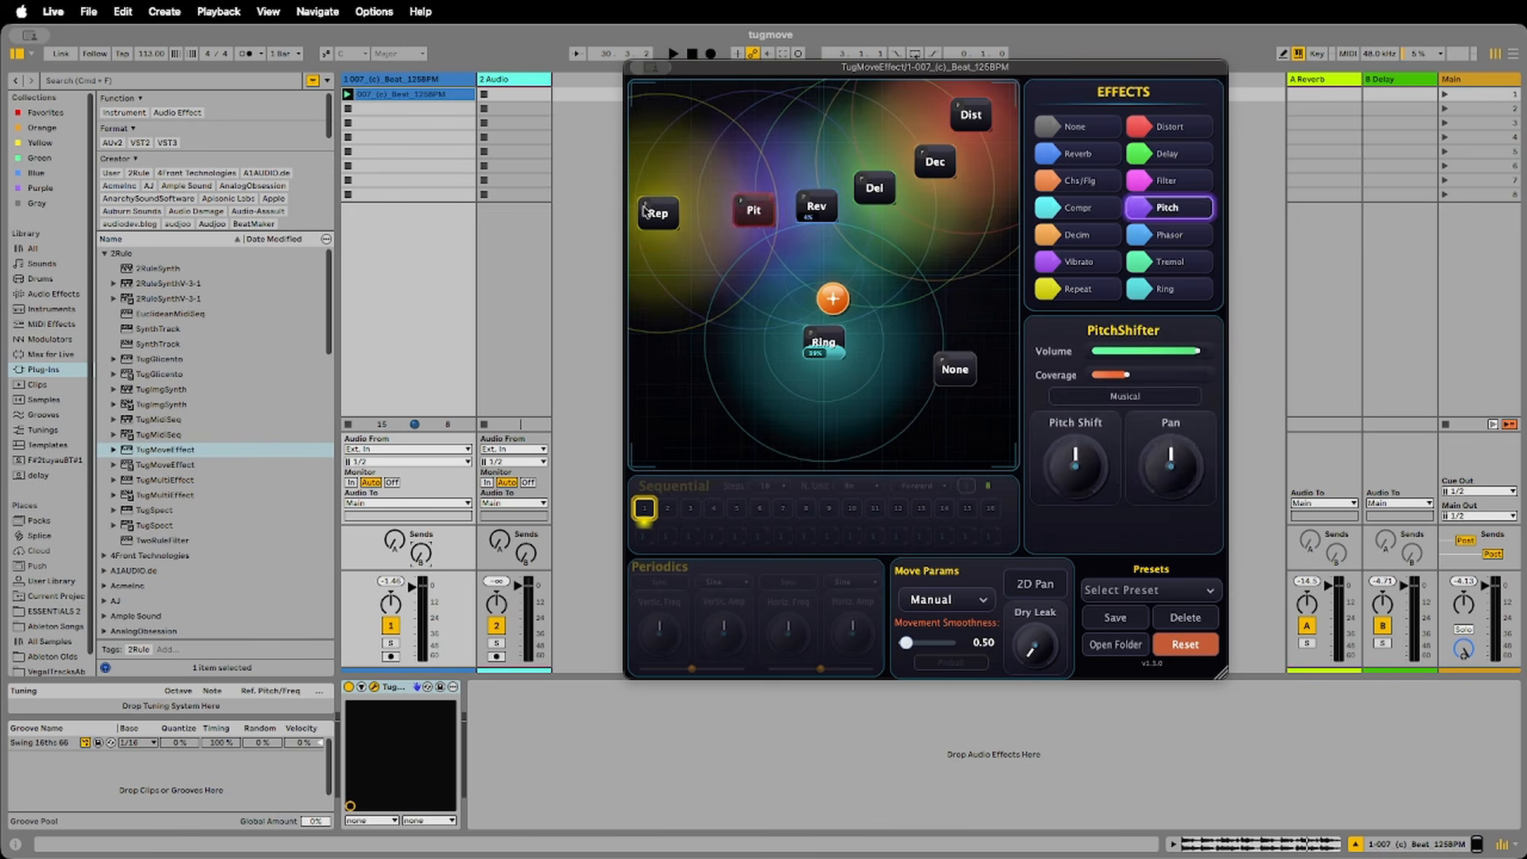
drag(645, 213, 672, 213)
drag(824, 342, 698, 208)
drag(672, 262, 647, 216)
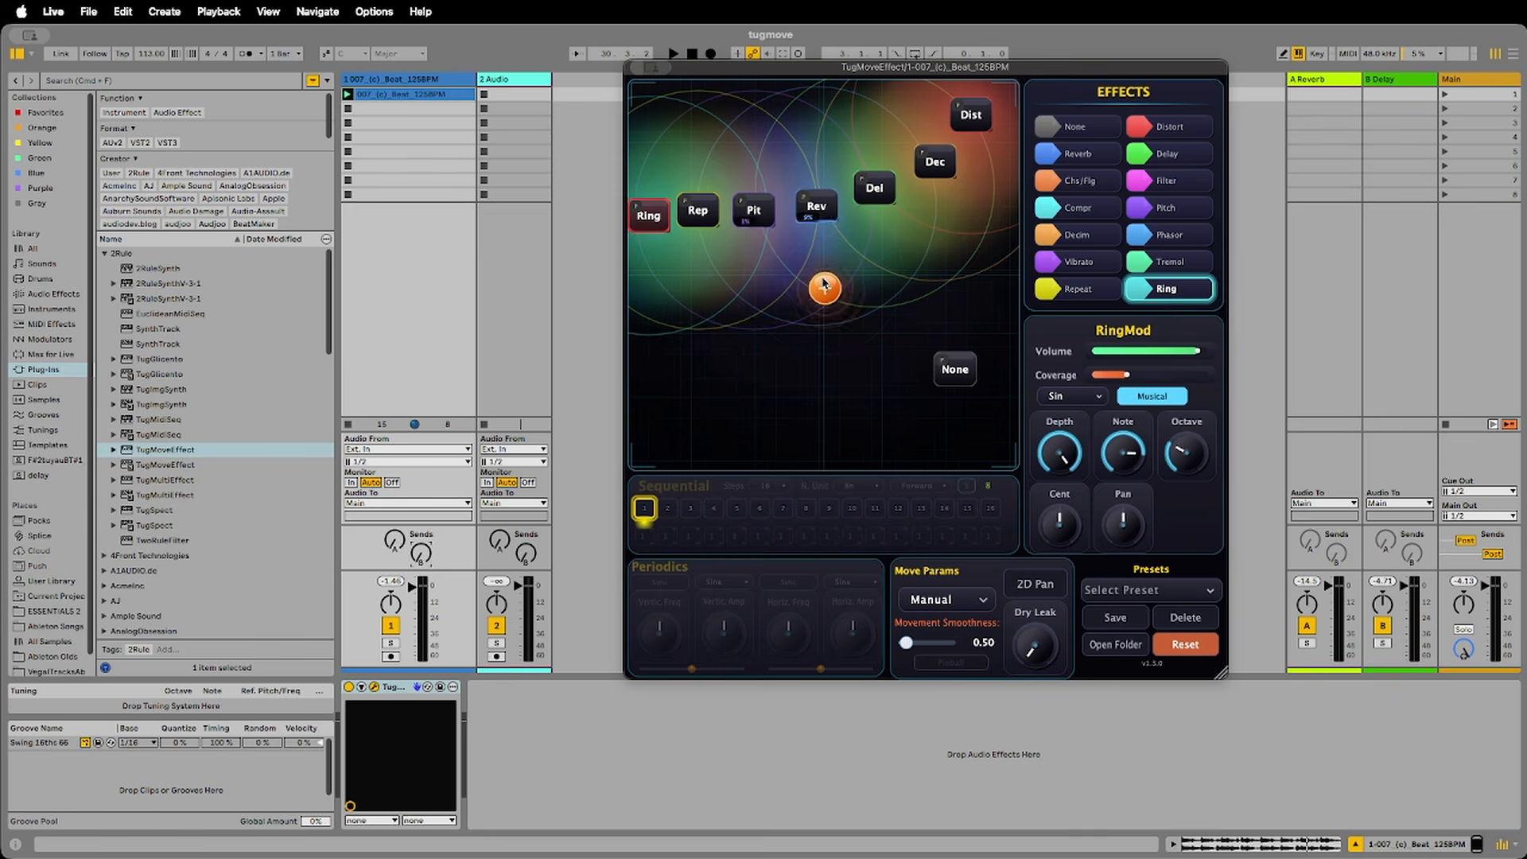
- Place the orange circle above Repeat and Pitch, and play the loop in Bouncing mode with Pinball on and Movement Smoothness at 2.01
drag(825, 284, 722, 161)
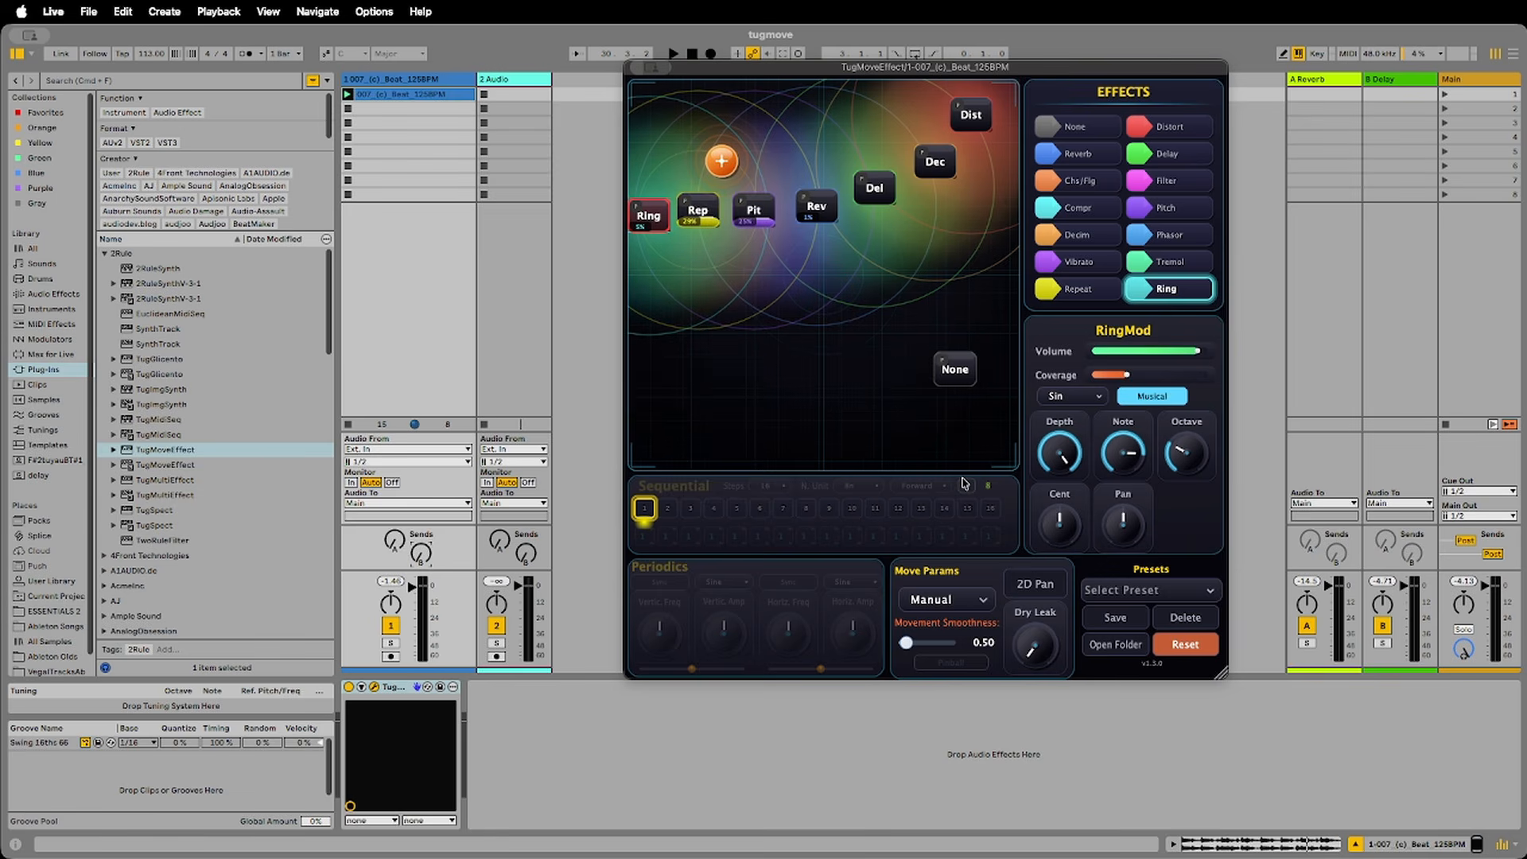
click(946, 603)
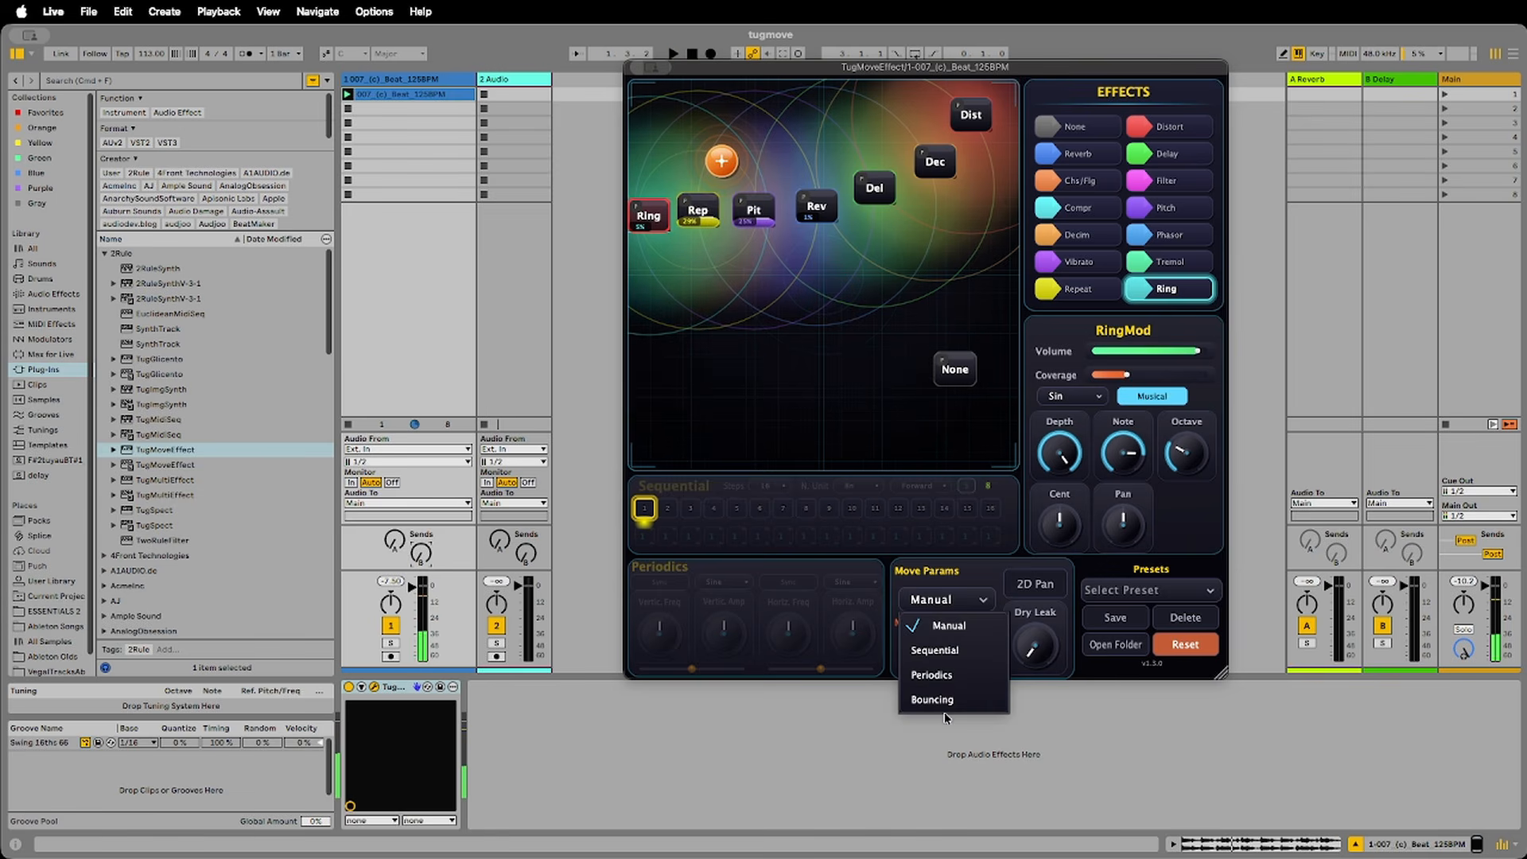
click(948, 700)
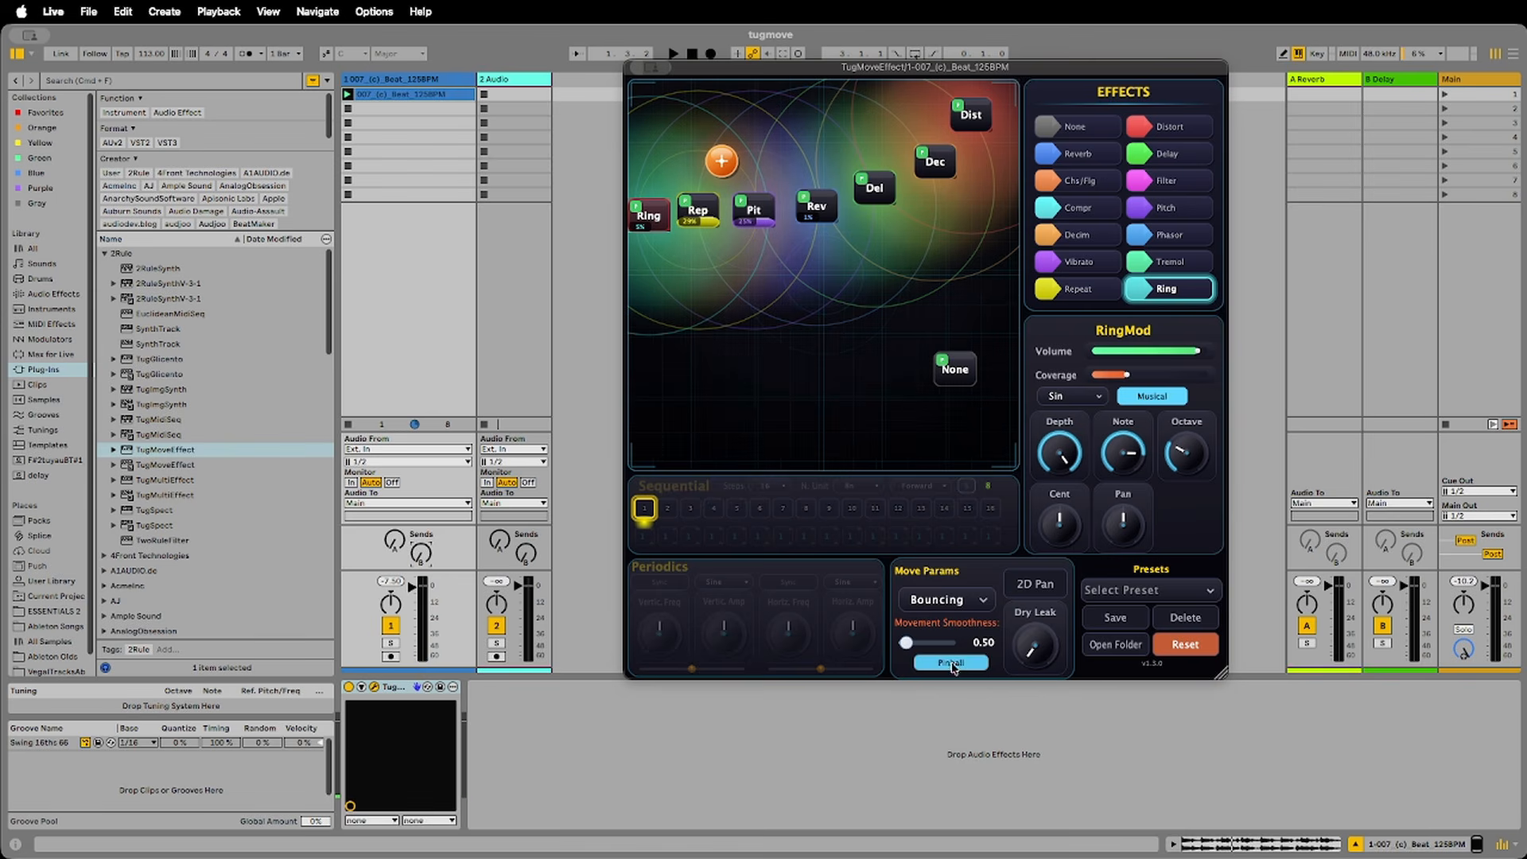
key(space)
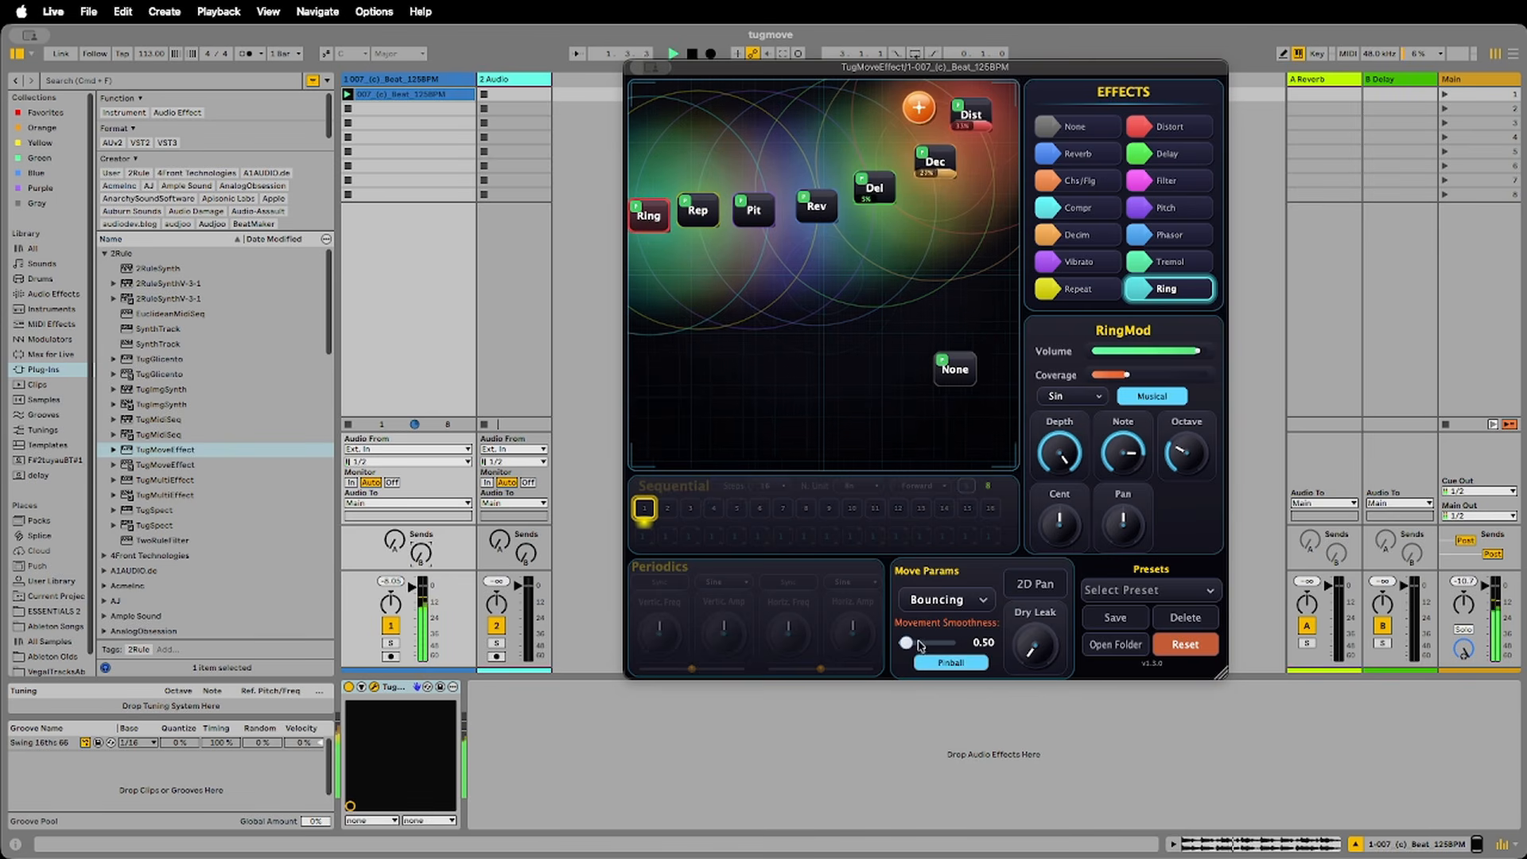
drag(907, 642, 922, 647)
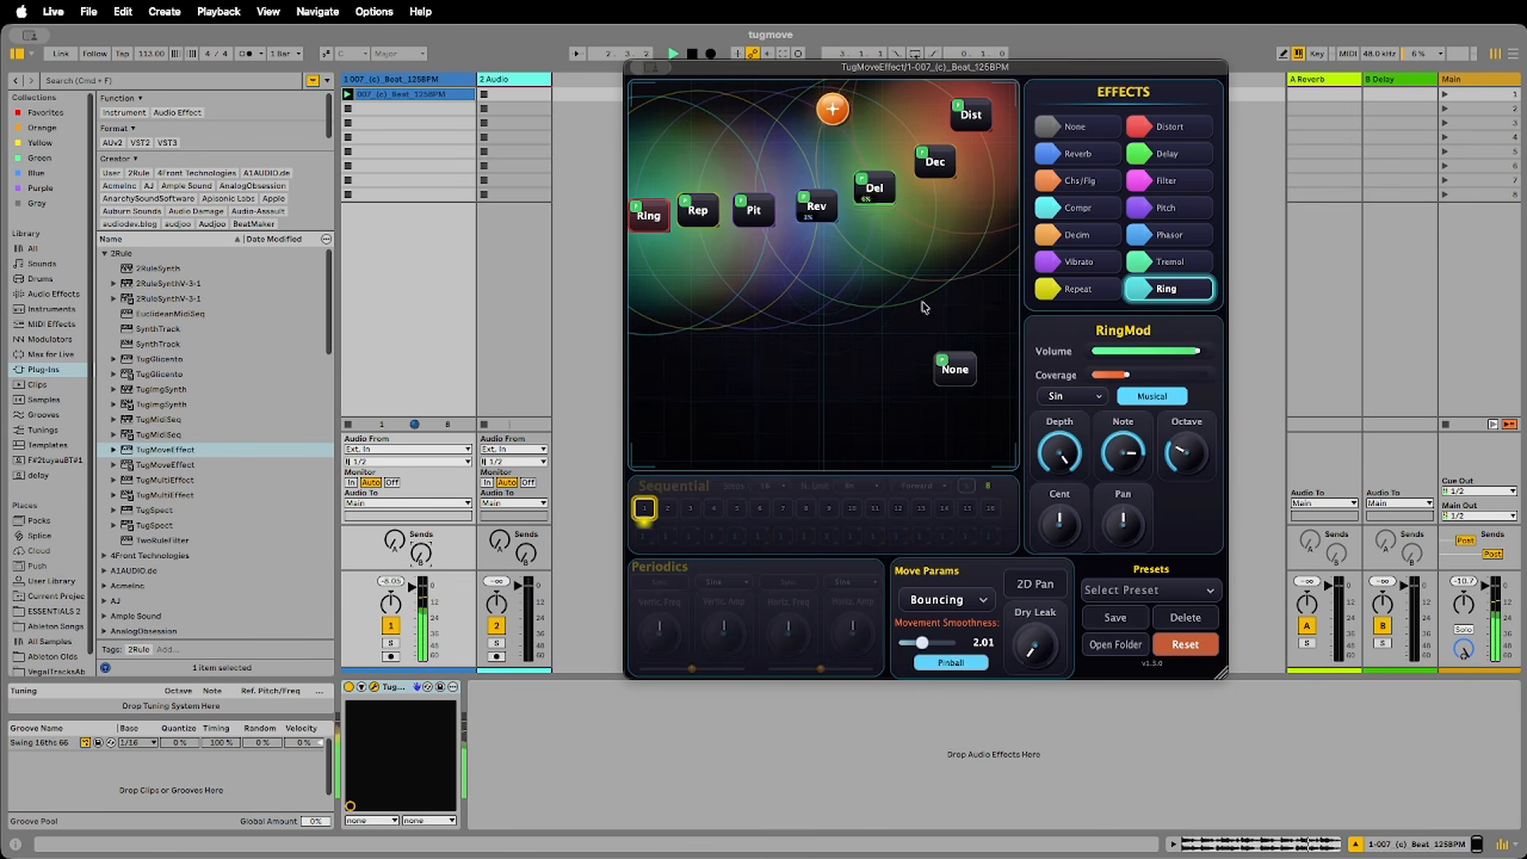
- Move Decim and Distort closer to Delay during playback, and open the Pitch effect's parameters
drag(924, 180, 901, 178)
drag(982, 102, 916, 104)
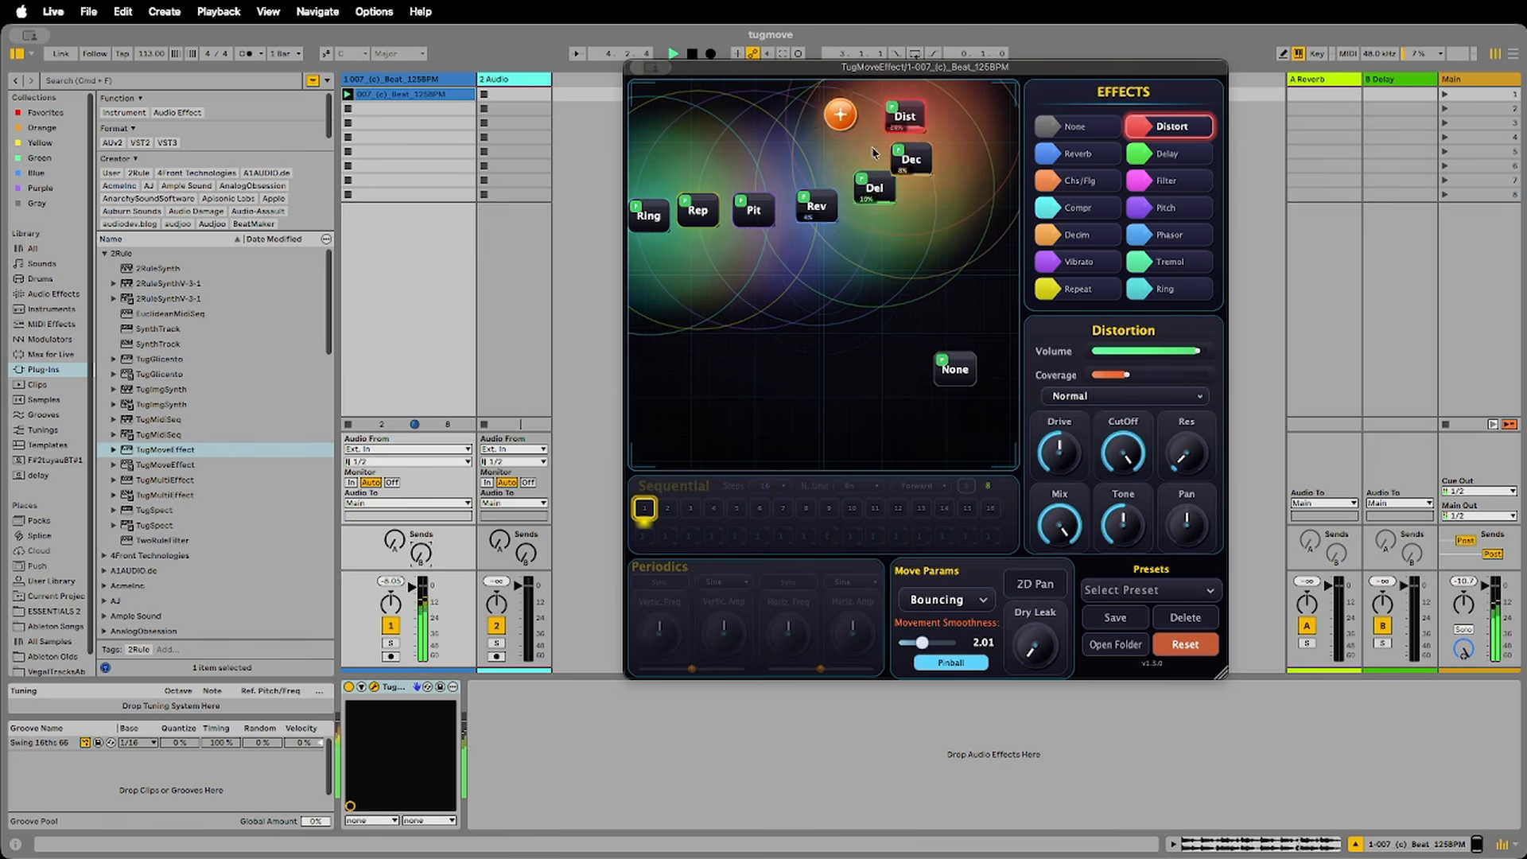
click(753, 210)
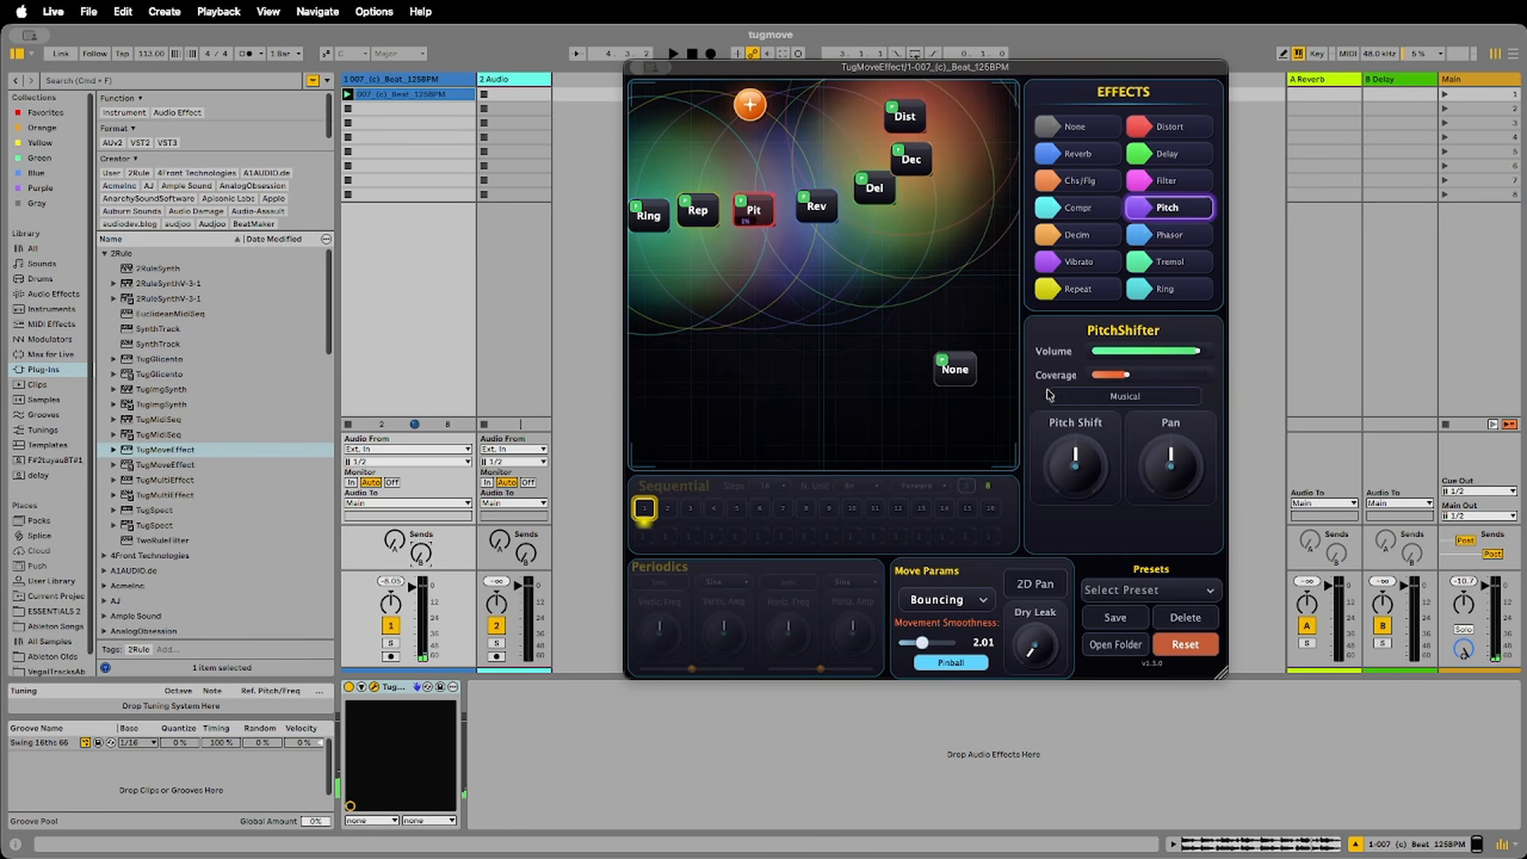
- Turn on Musical for the Pitch effect, offset its Octave, Semi and Cent values, and play the loop
click(1106, 396)
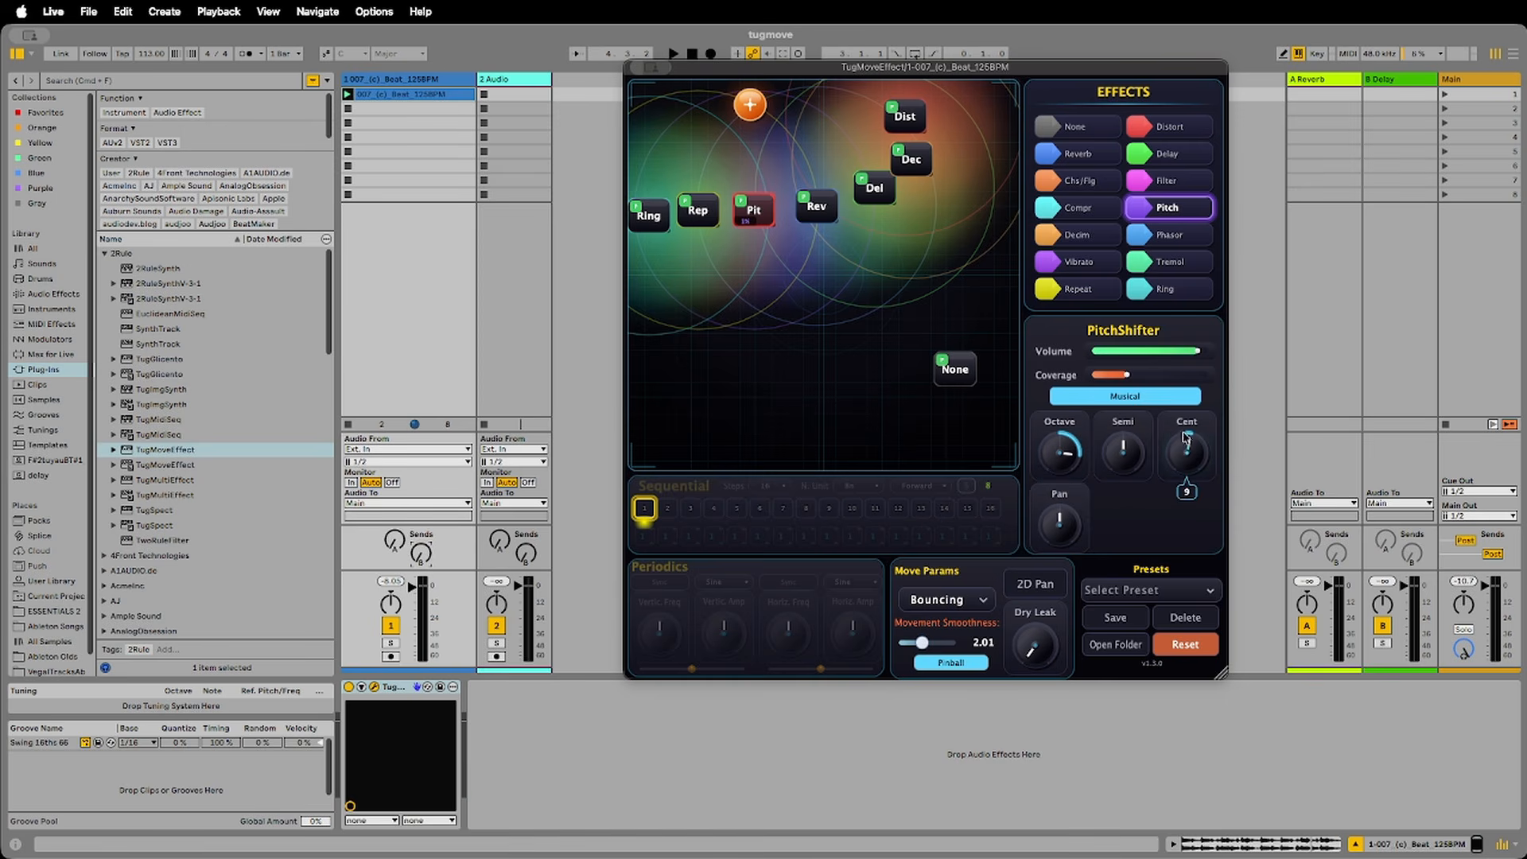
key(space)
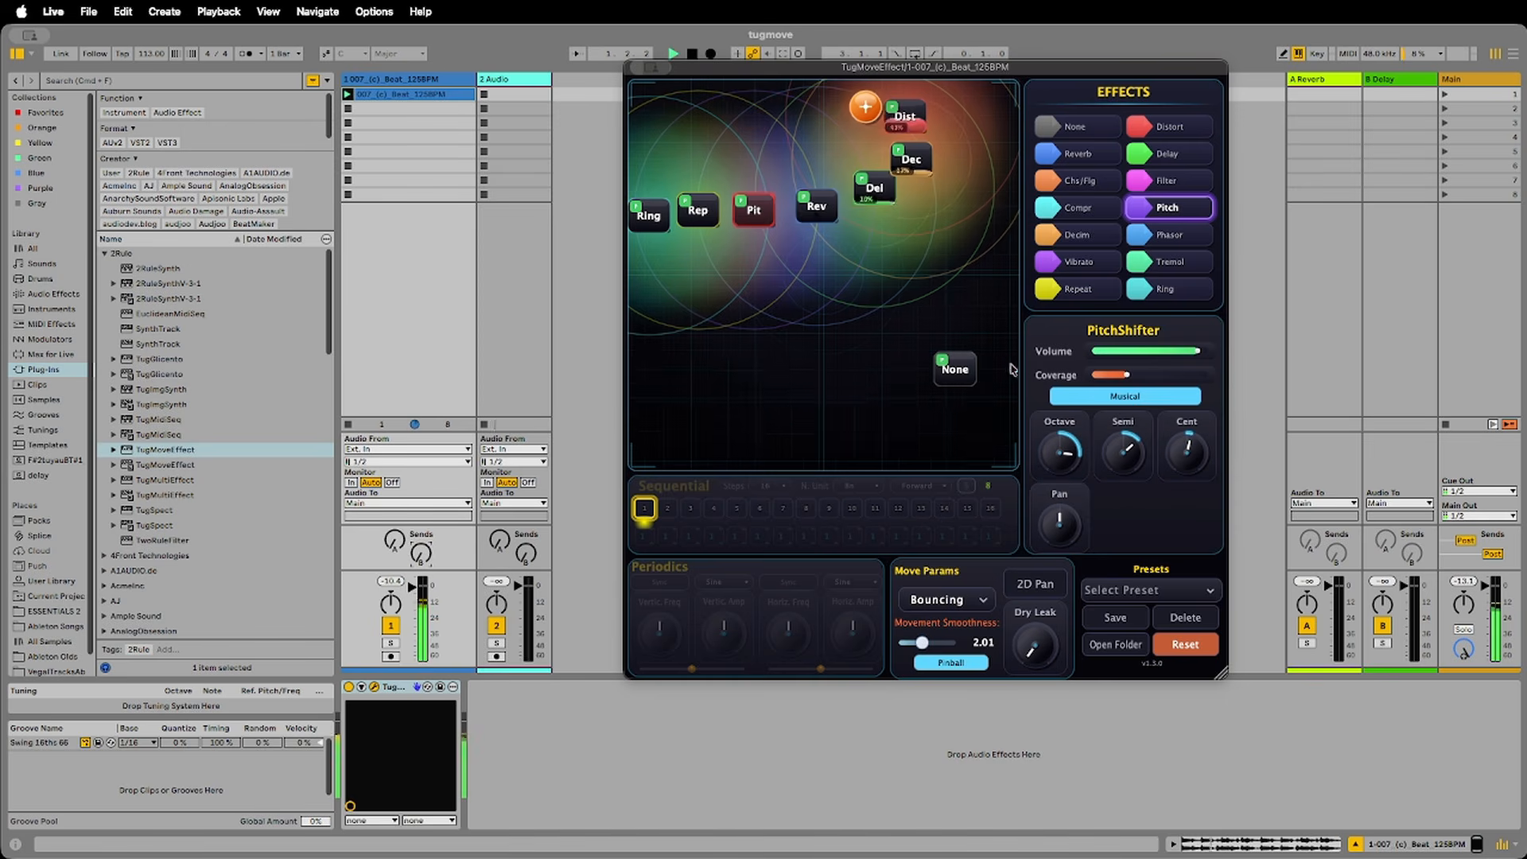
- Increase the Delay effect's delay time and feedback, and lower Movement Smoothness to 0.54
click(870, 199)
drag(1061, 455, 1064, 394)
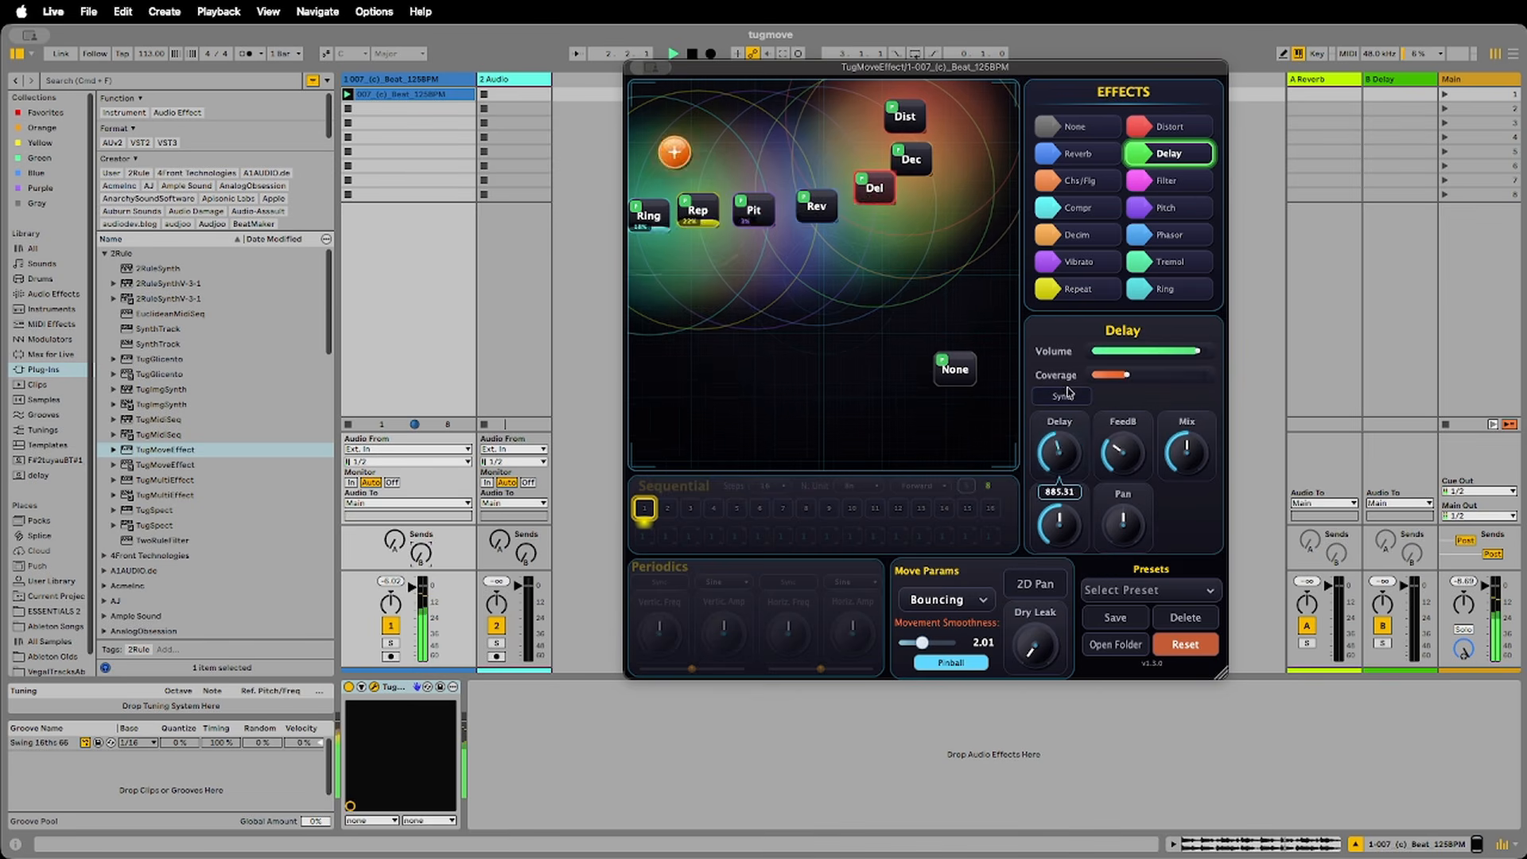
drag(1137, 461, 1143, 422)
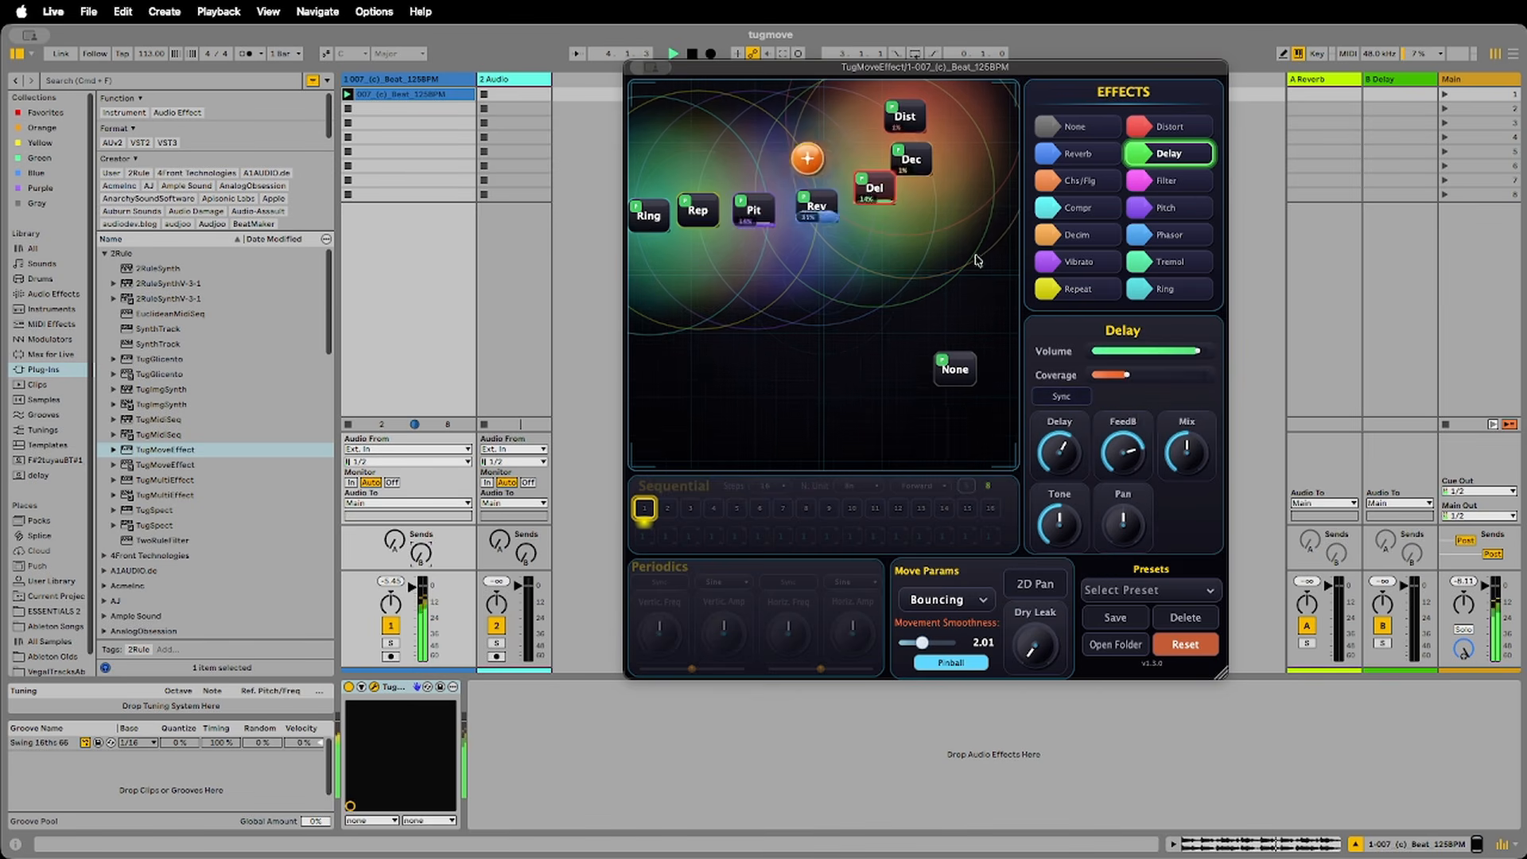
drag(922, 642, 906, 643)
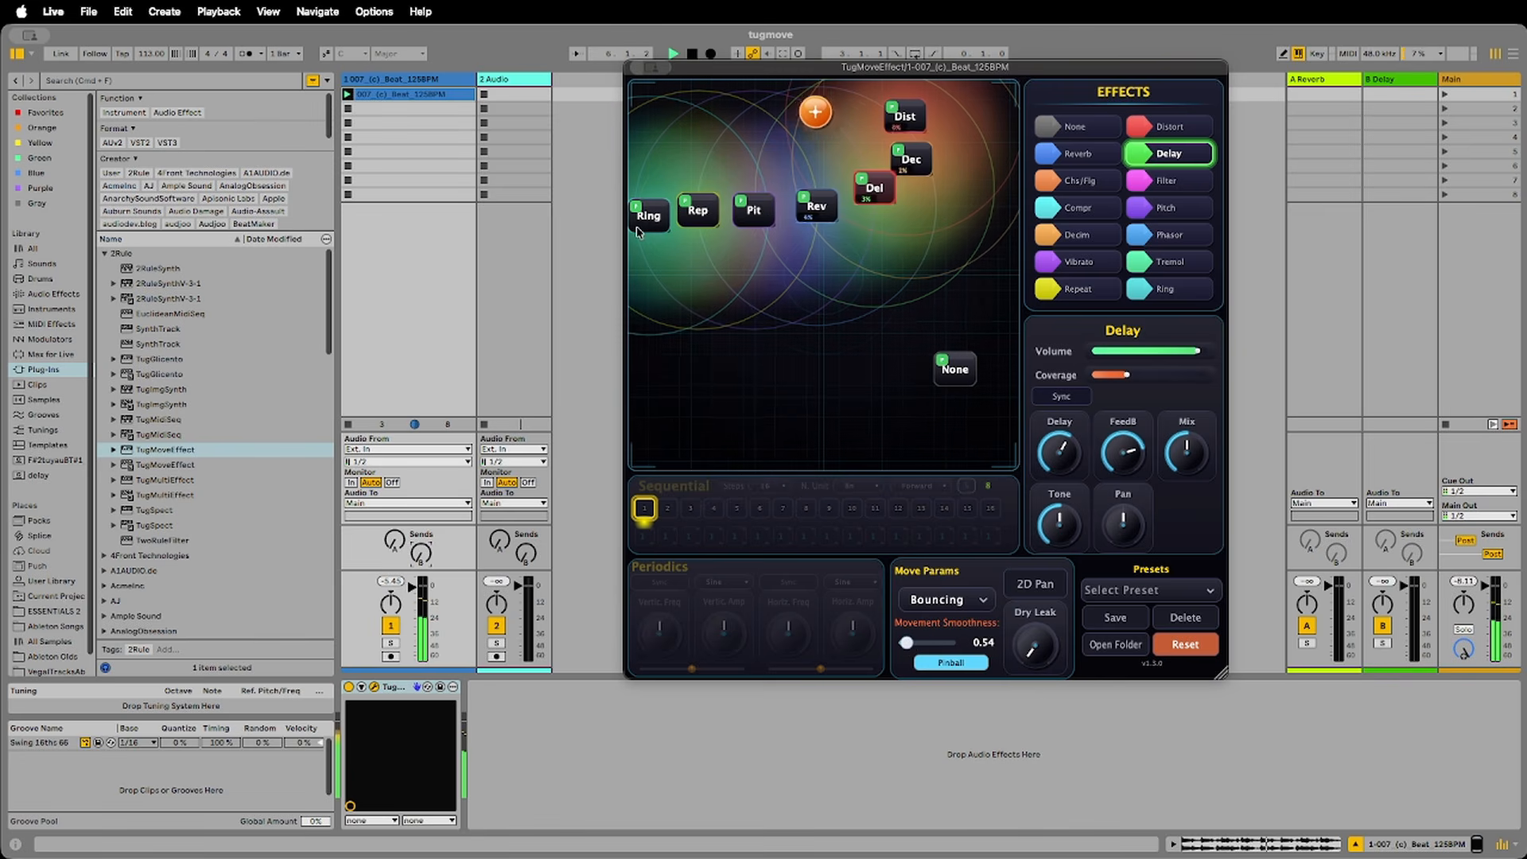
- Move Ring higher along the 2D panel's left edge and lower its Note value
mouse_move(643, 219)
mouse_down()
mouse_move(648, 156)
mouse_move(637, 195)
mouse_up()
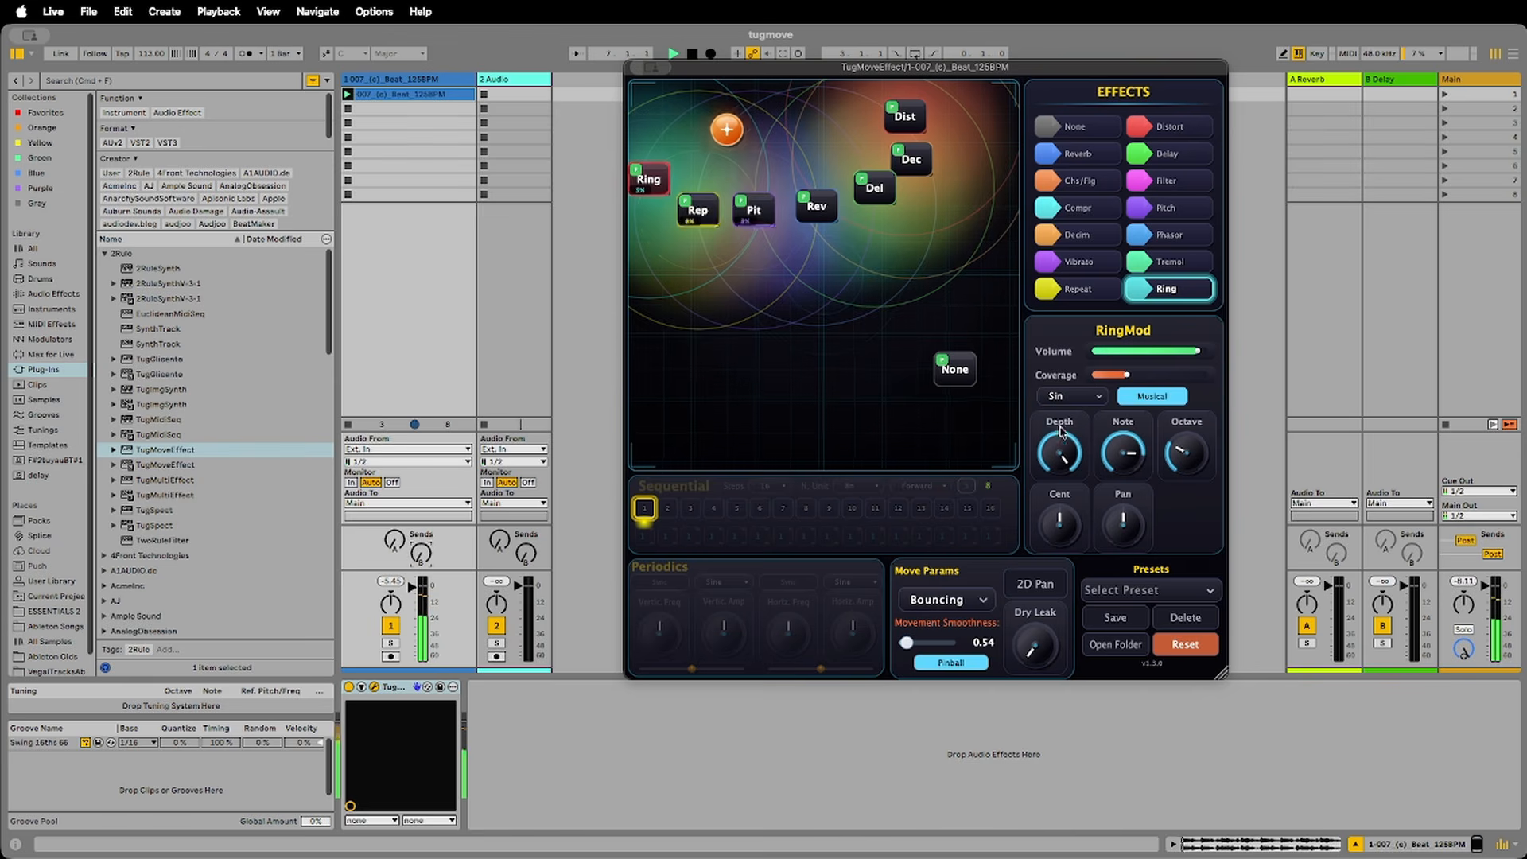
drag(1121, 460, 1119, 495)
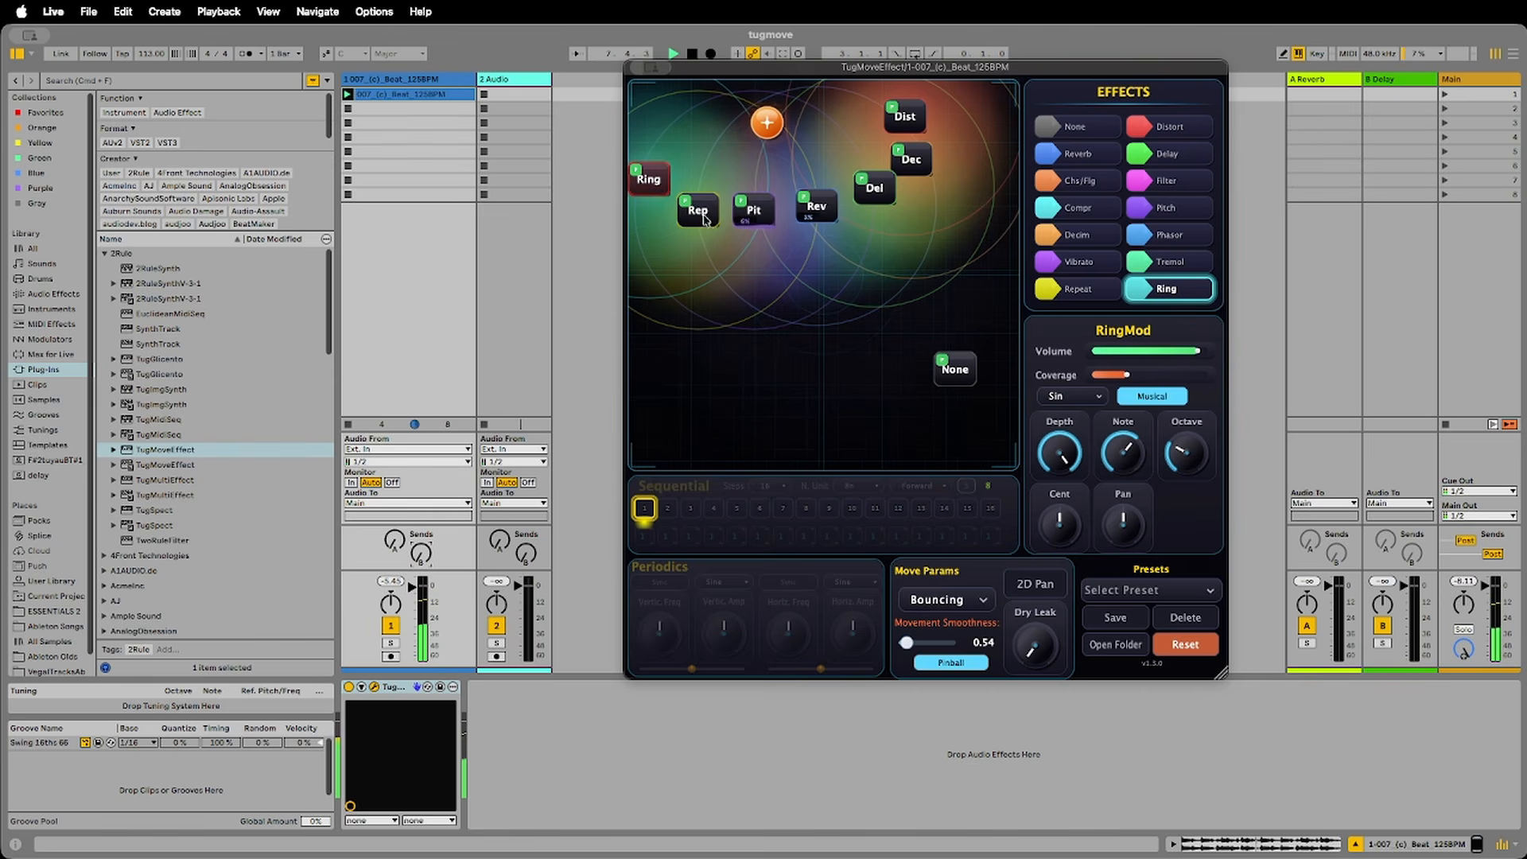
- Raise the Repeat effect's Repeats slightly and set its Trigger to 929
click(704, 216)
mouse_move(1121, 452)
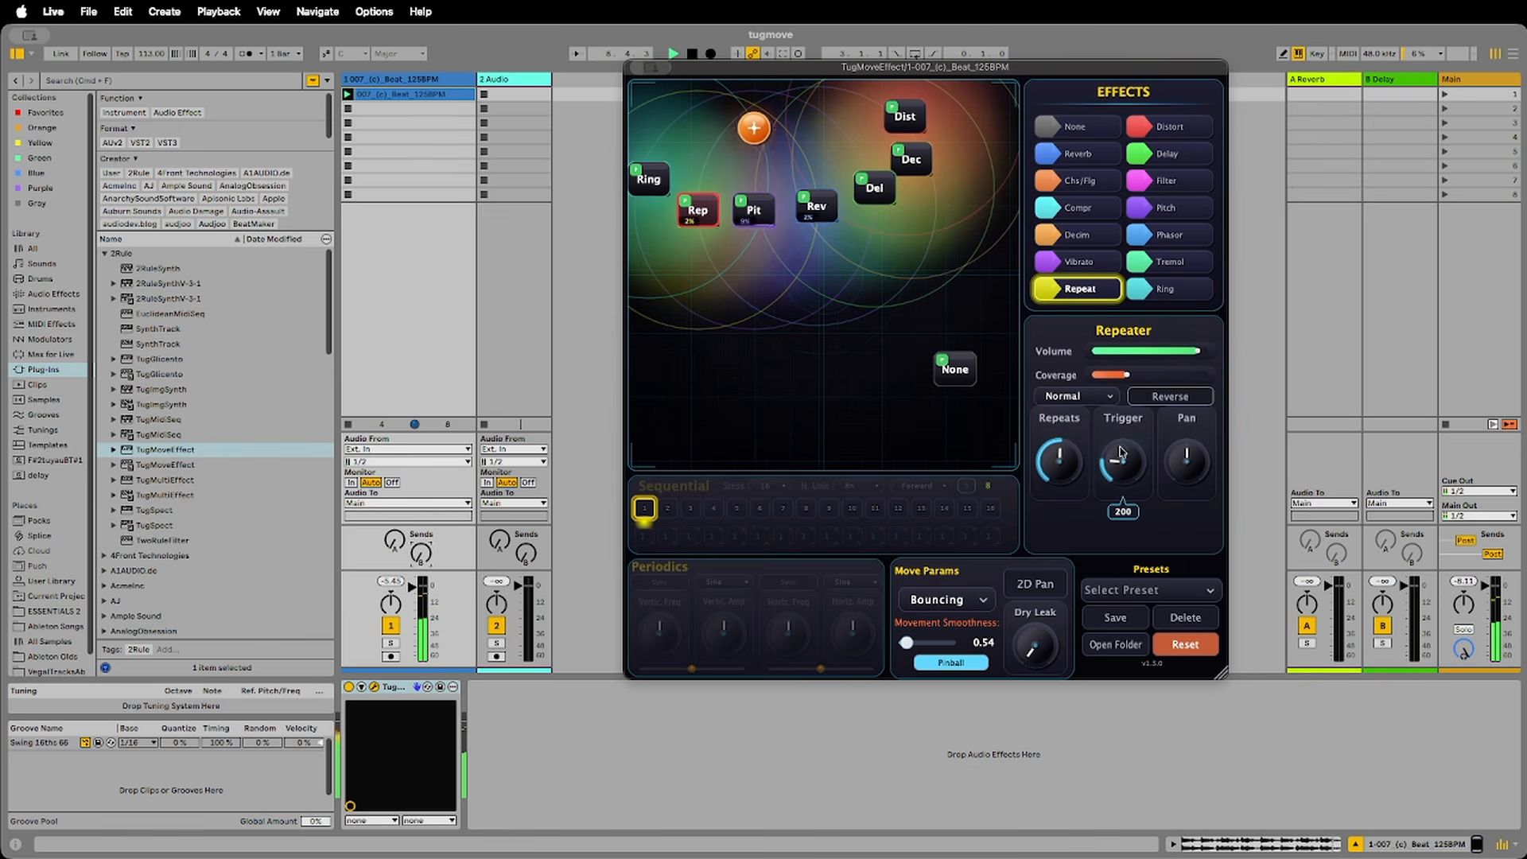
drag(1122, 452, 1112, 416)
drag(1061, 467, 1127, 465)
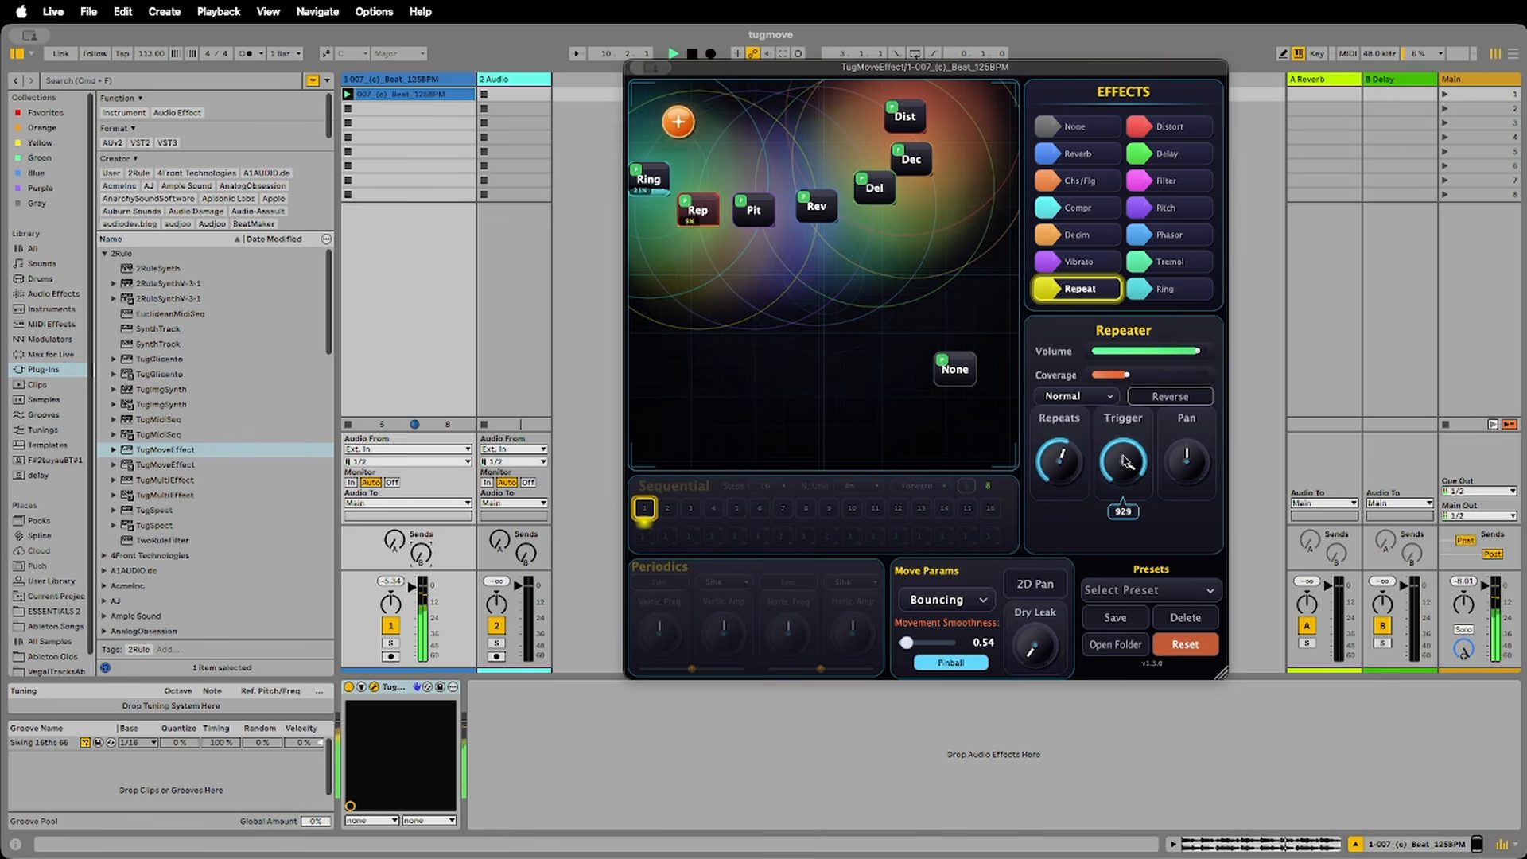
- Set the Reverb effect's Tone to 0.80 and widen its Coverage slightly
click(830, 213)
mouse_move(1138, 422)
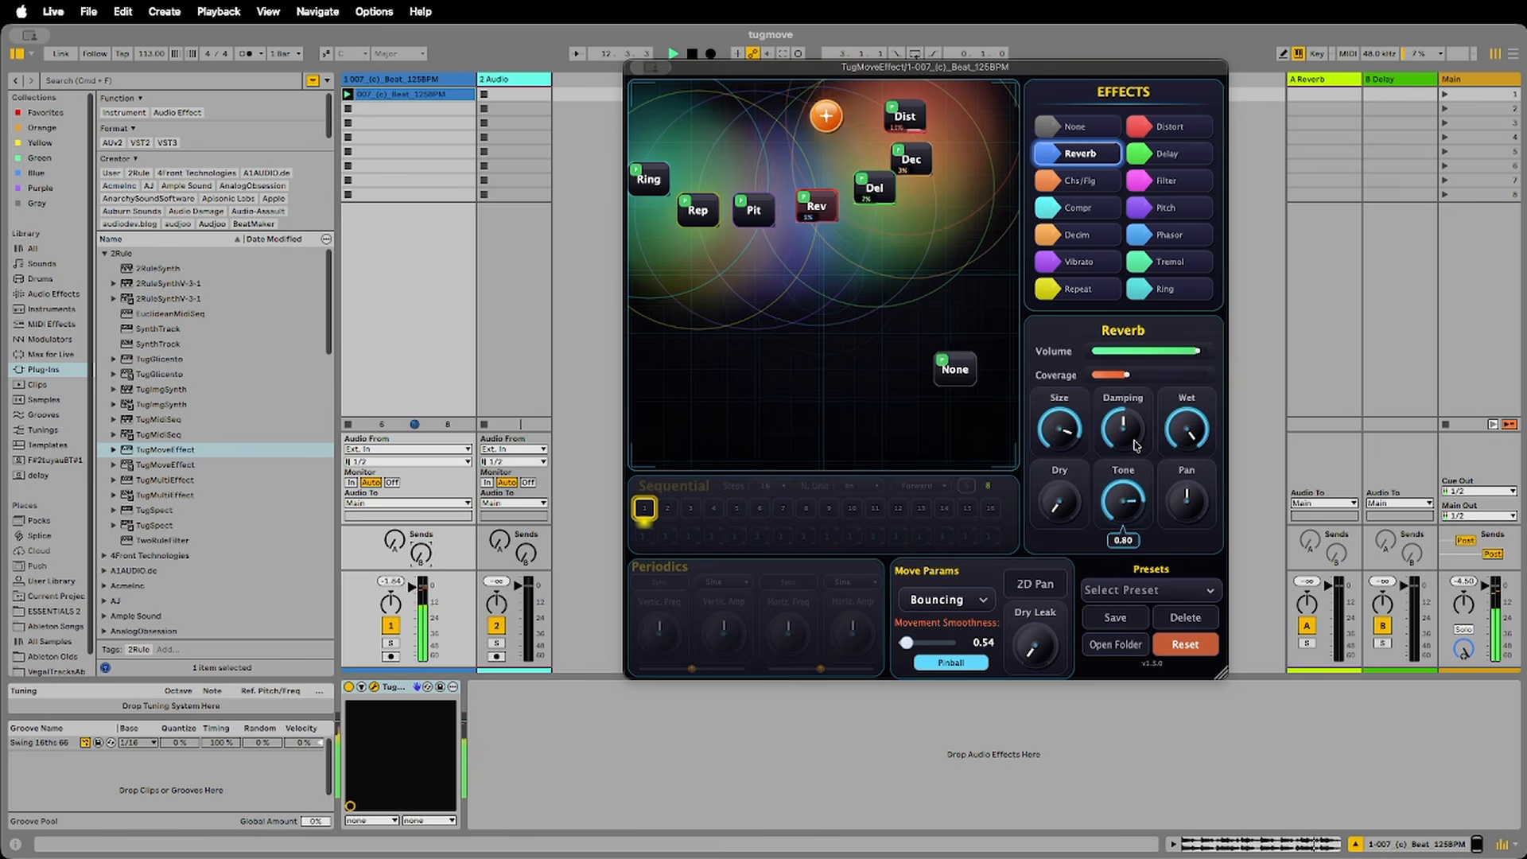
drag(1128, 375, 1135, 381)
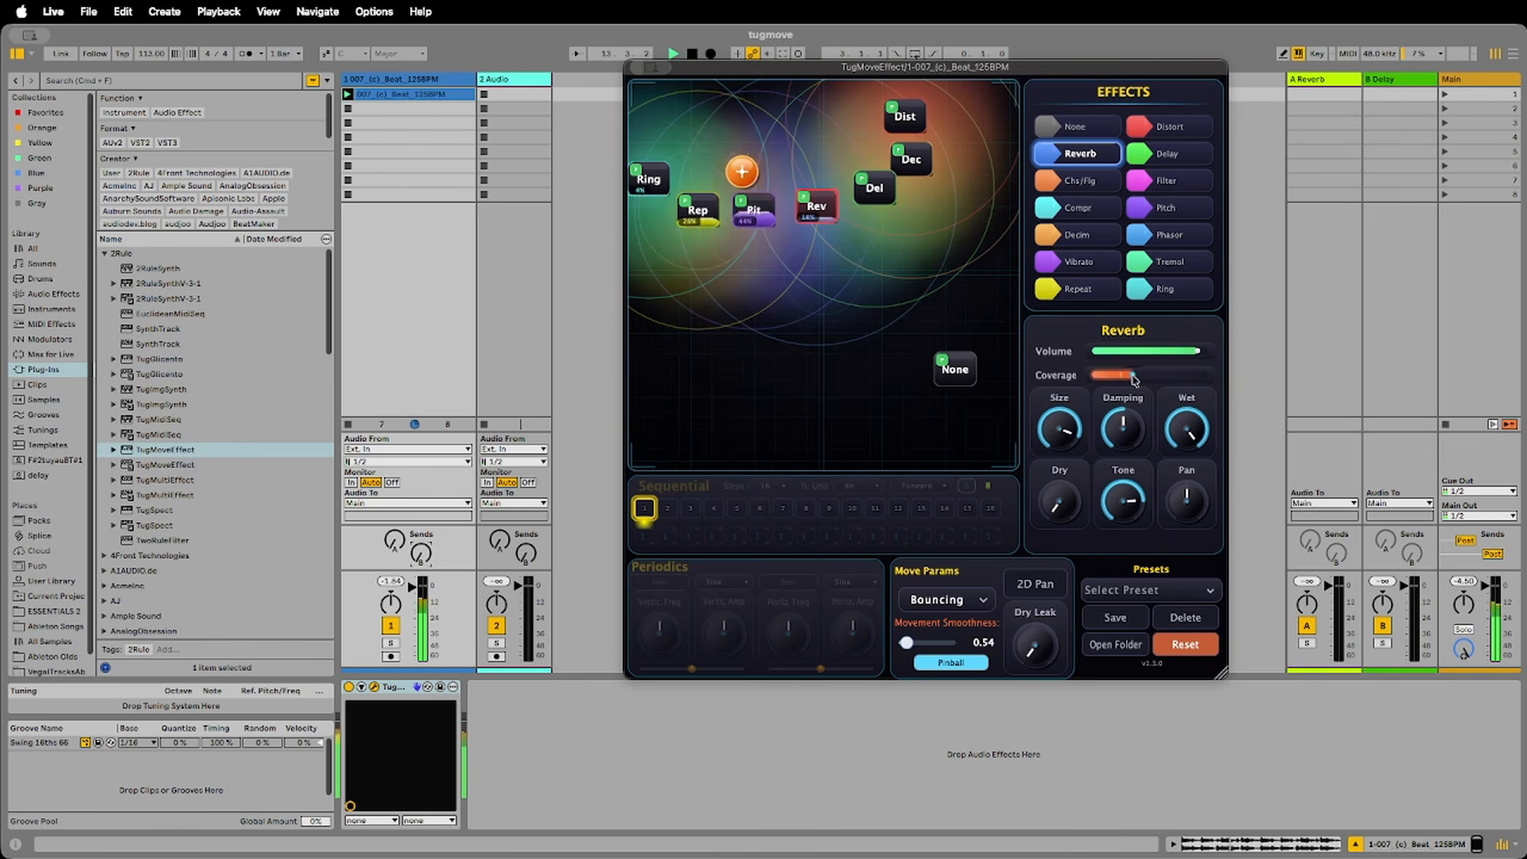
click(875, 188)
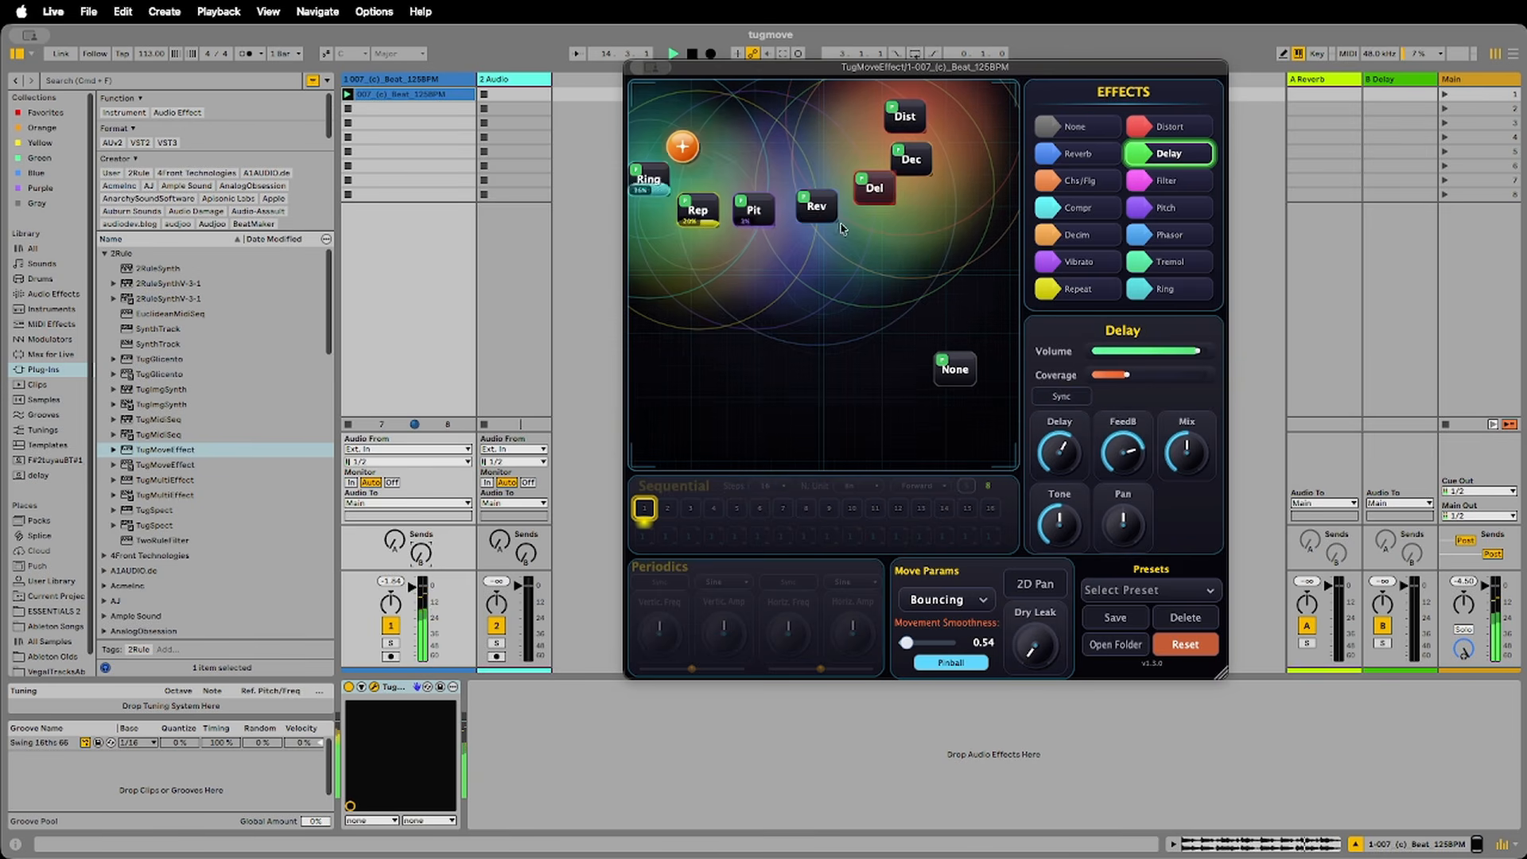
click(820, 208)
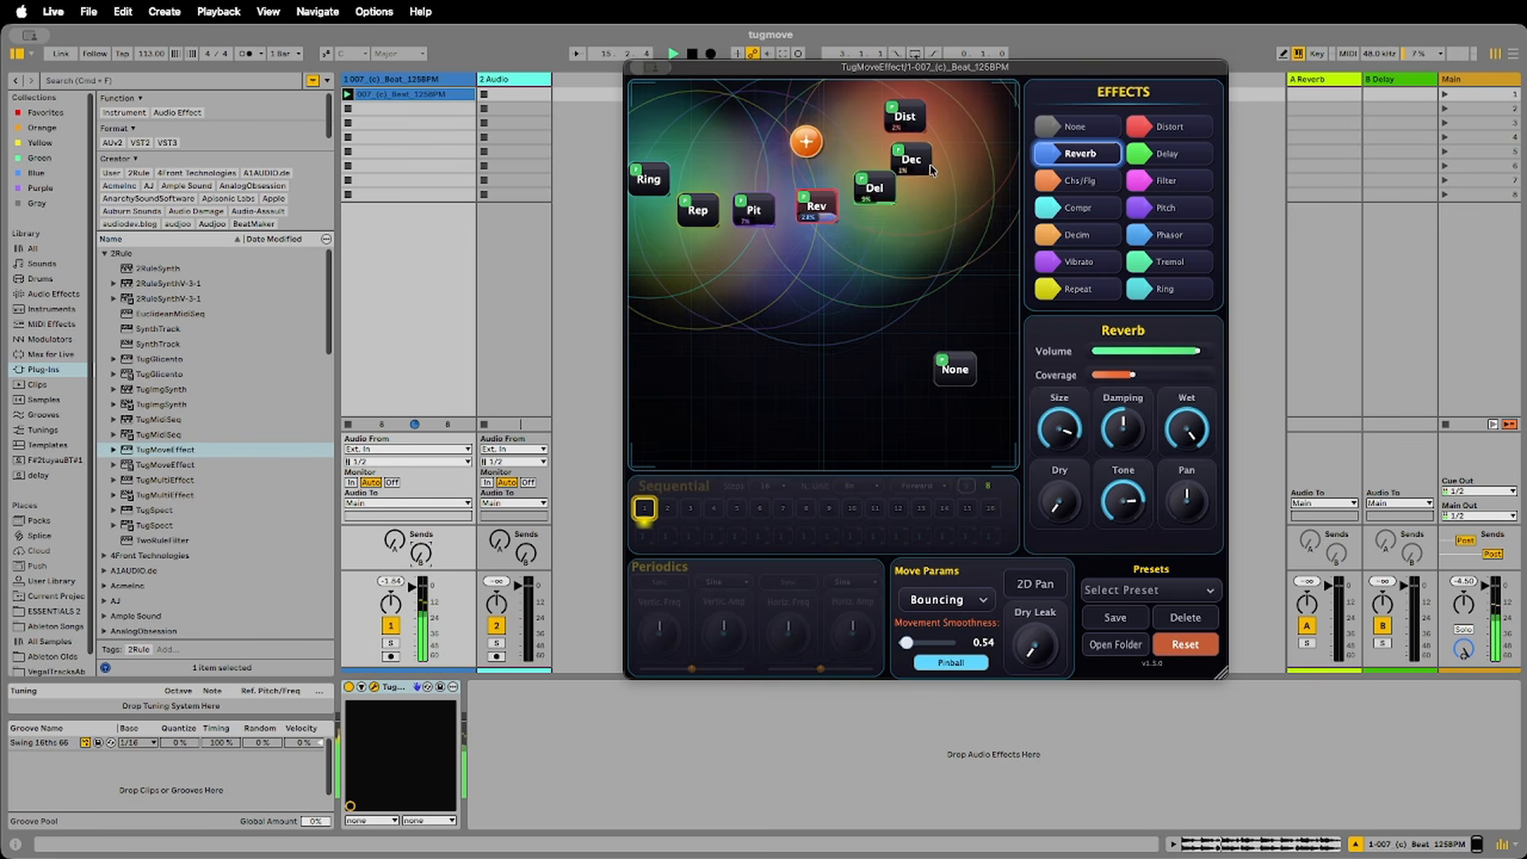
- Place Decim just above Reverb, lower its CutOff and raise its Q, and move Distort directly above Ring
drag(932, 170, 845, 172)
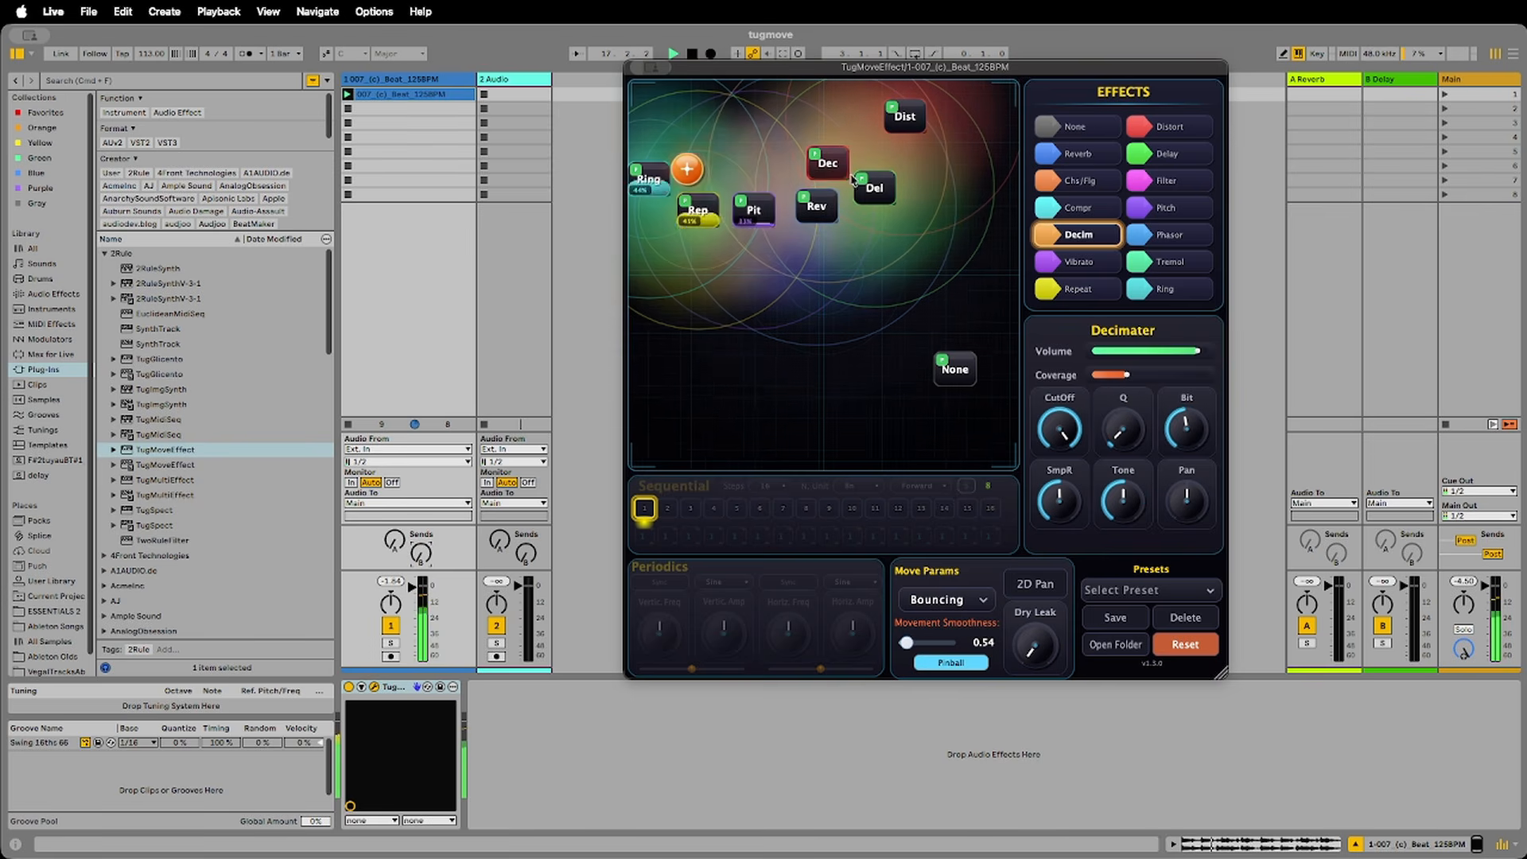
drag(915, 120, 885, 120)
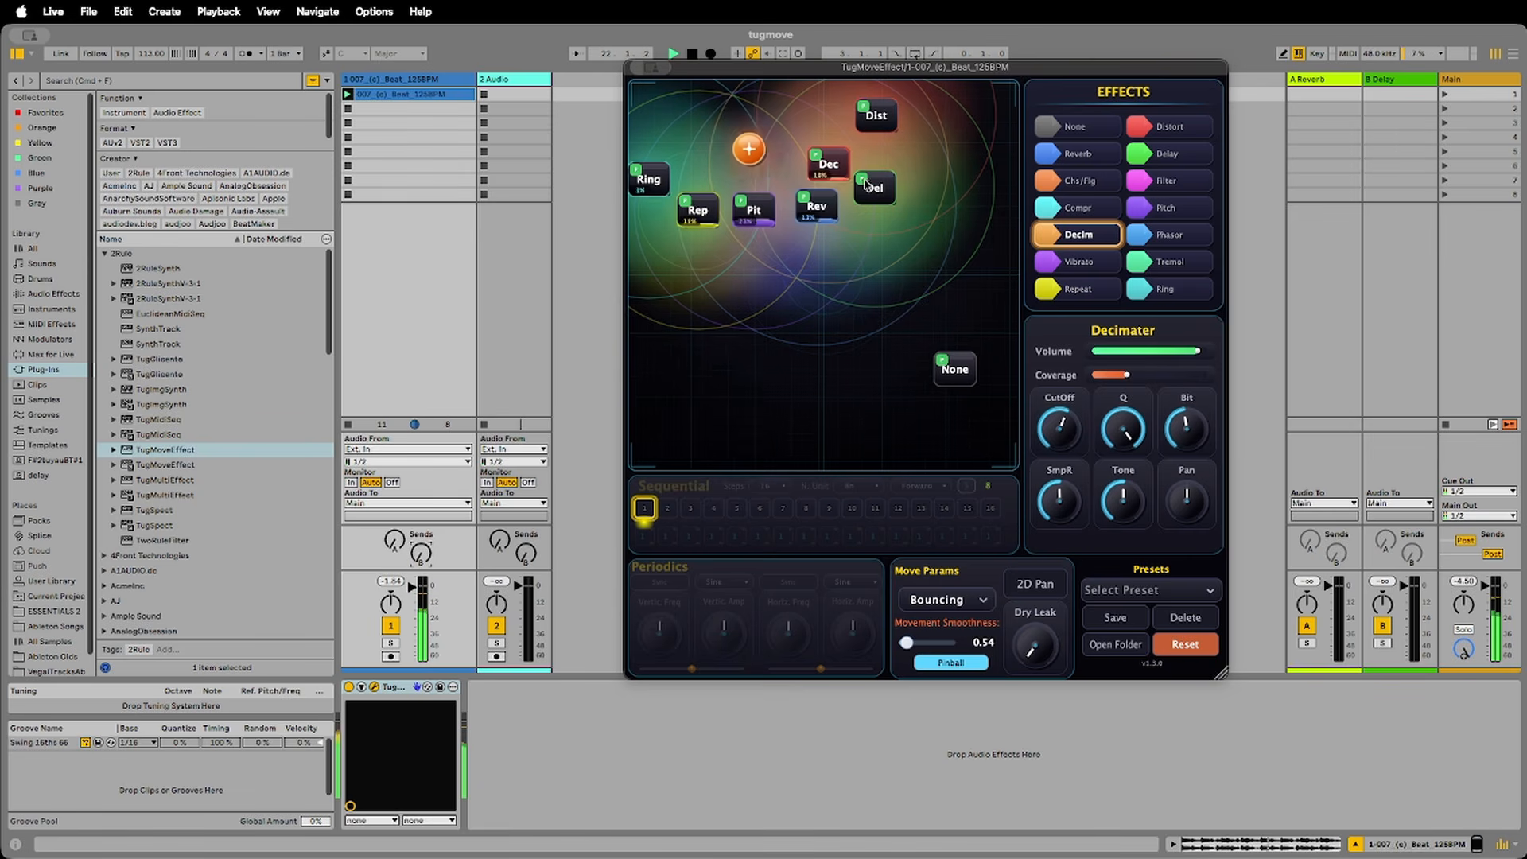
drag(885, 108, 836, 112)
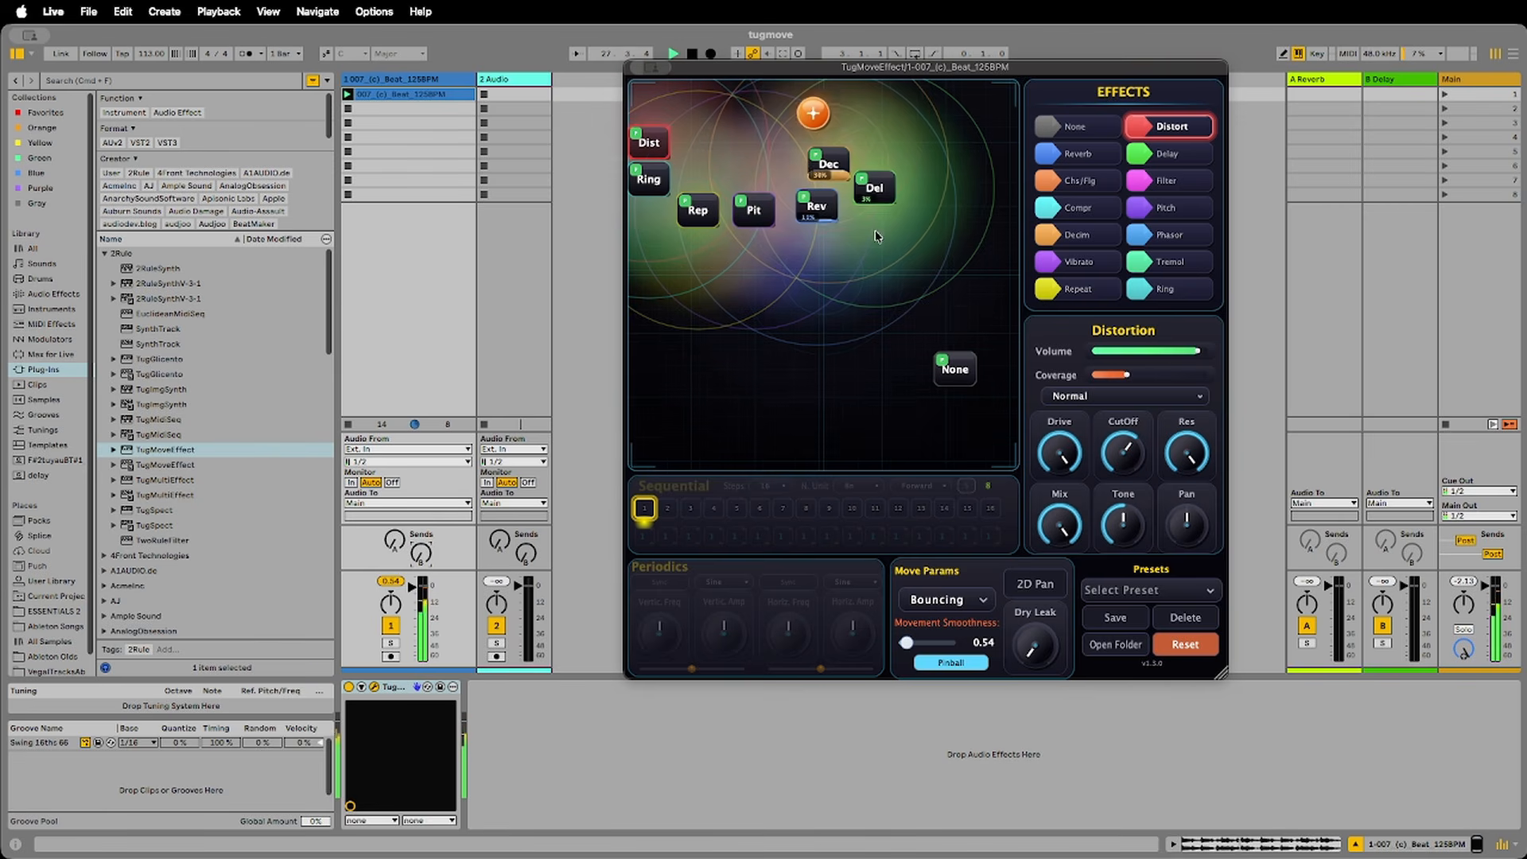
- Place Delay above Decim, try None between Distort and Delay, move it back to the panel's right side, and play the loop
click(887, 134)
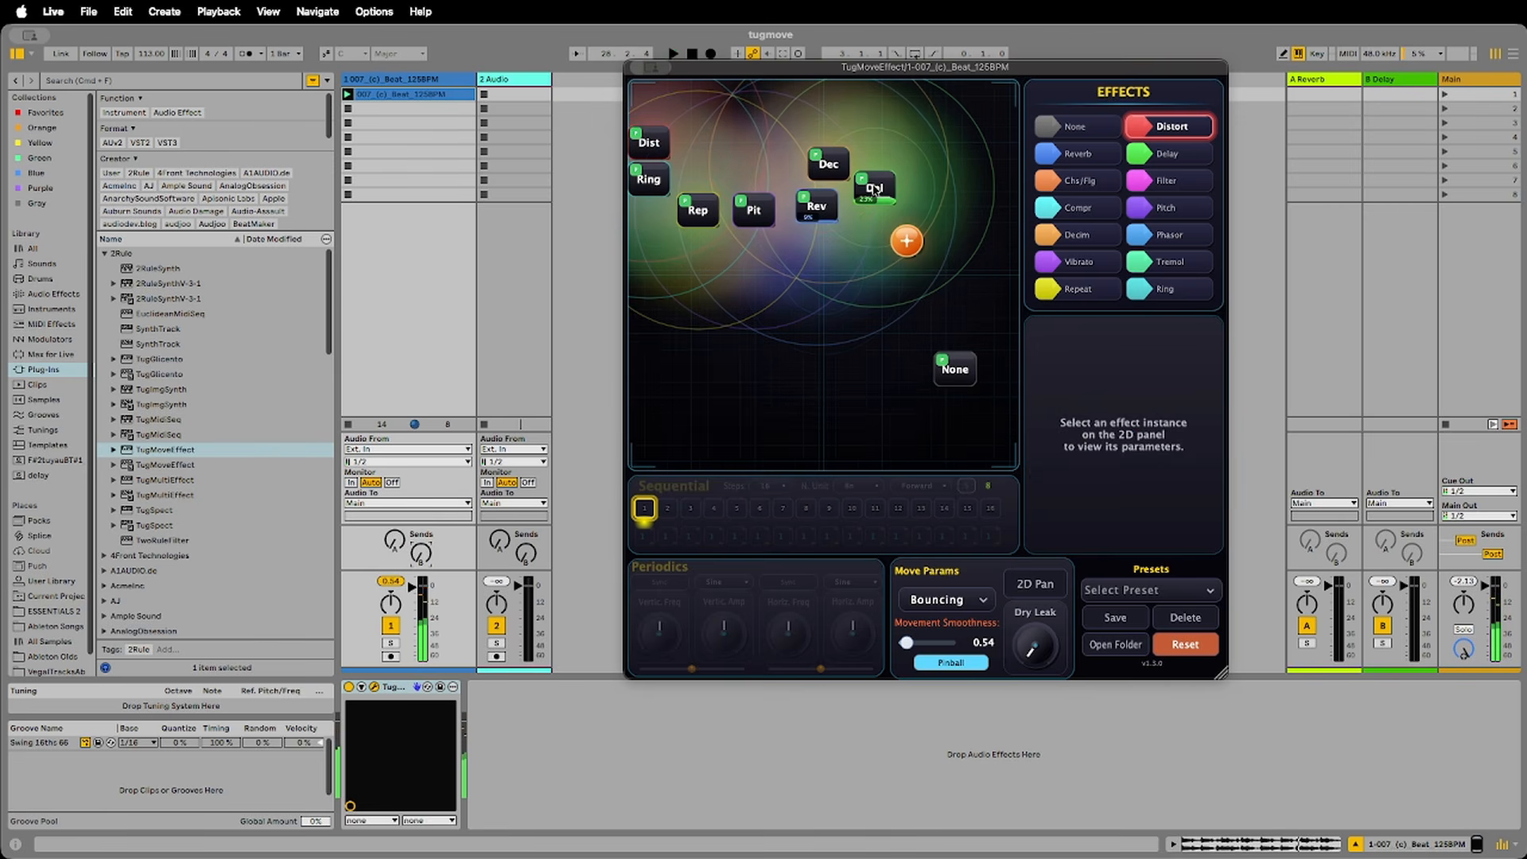
drag(875, 187, 838, 116)
drag(957, 372, 733, 137)
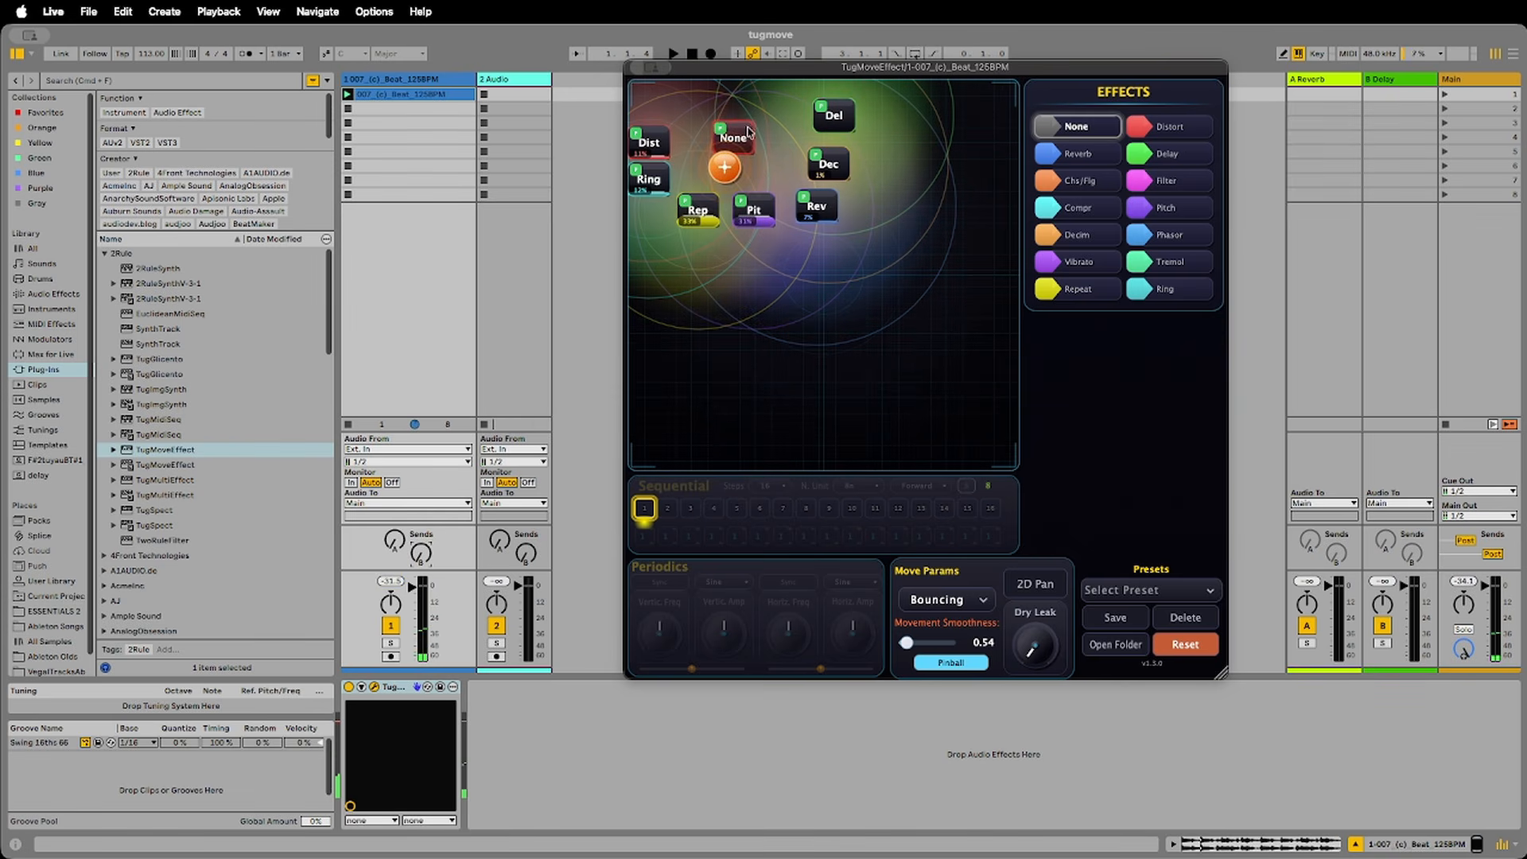
drag(974, 218, 967, 297)
key(space)
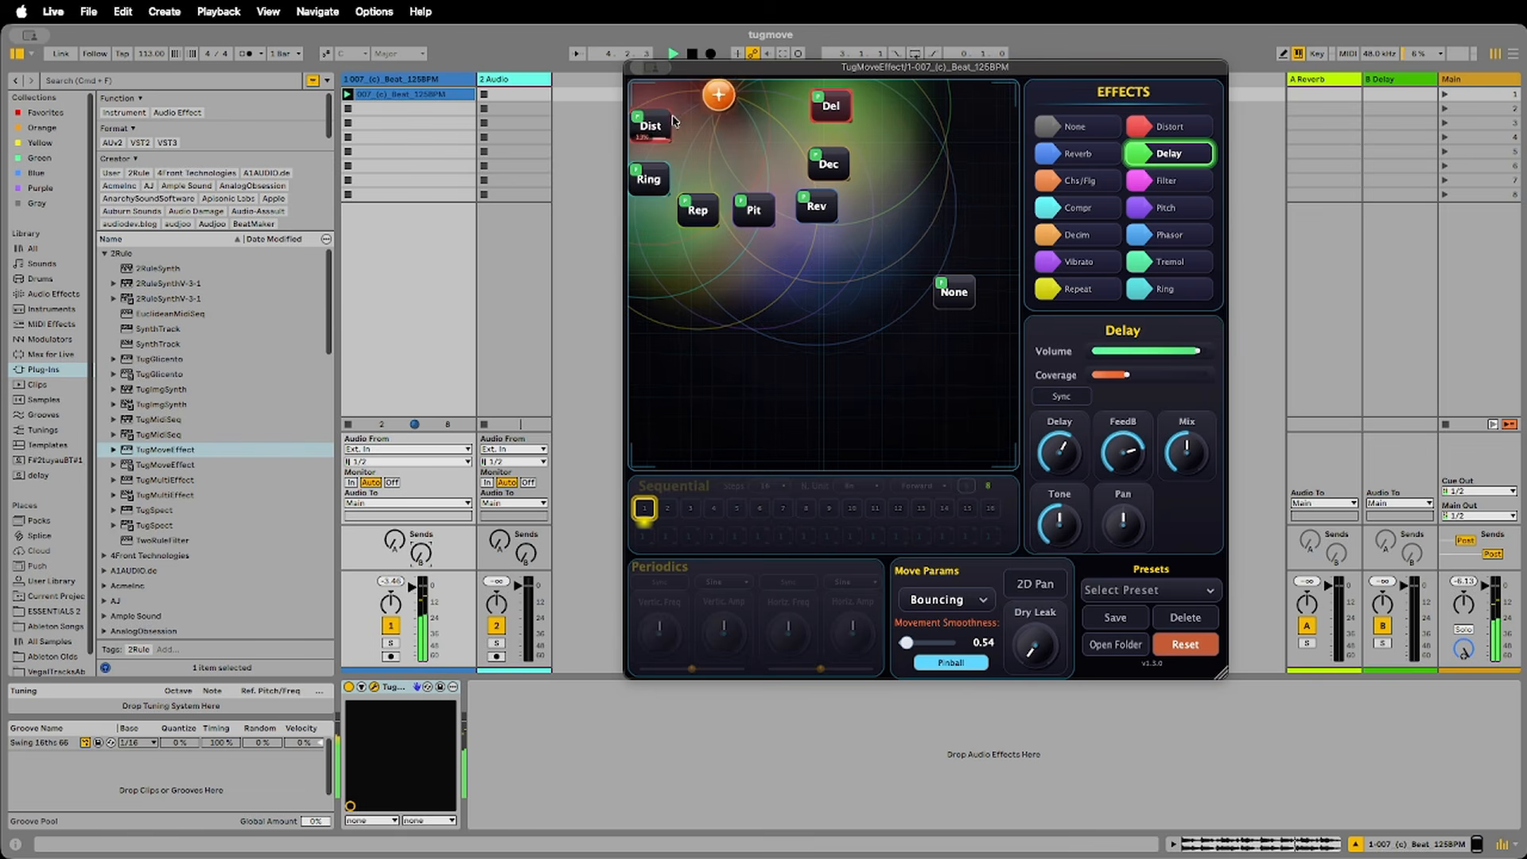
- Try the Distort effect's Drive during playback, and nudge Reverb slightly closer to Decim
click(635, 128)
drag(1062, 455, 1071, 521)
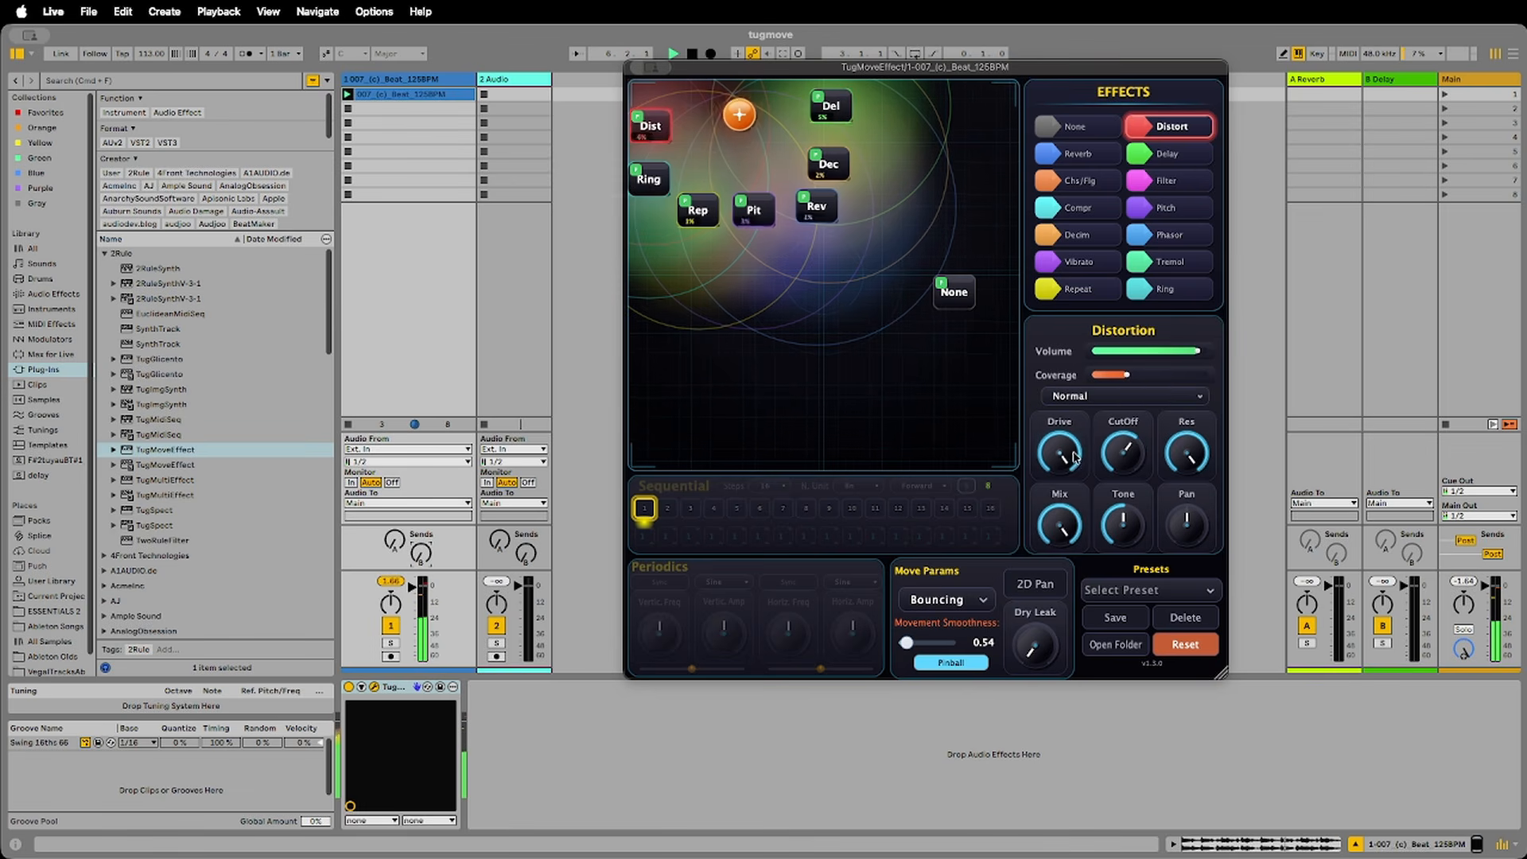
click(836, 110)
drag(819, 208, 814, 199)
click(839, 109)
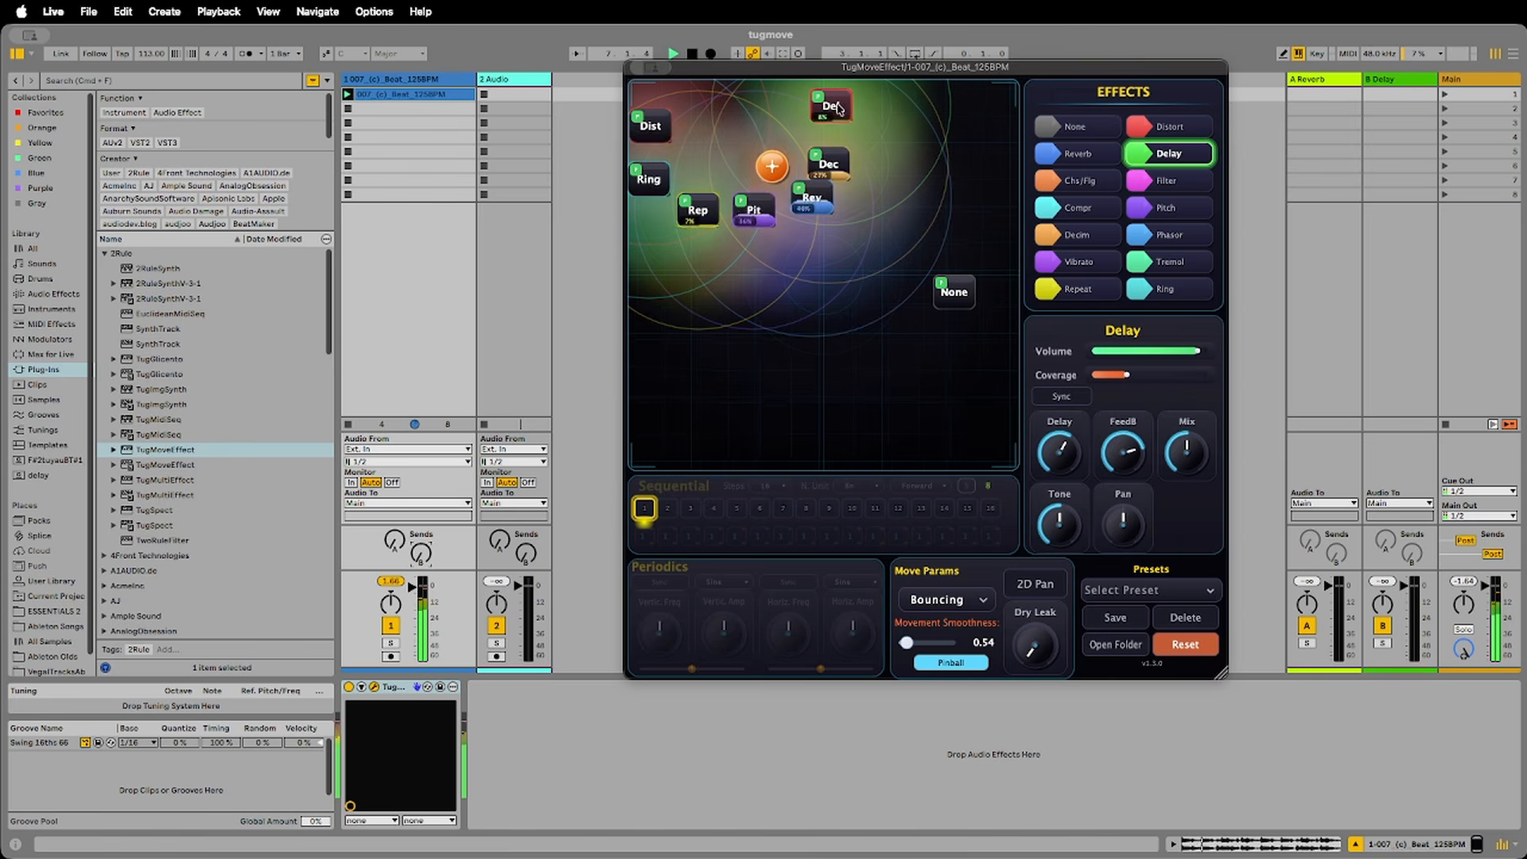
- Nudge Decim up toward Delay, lower its Volume, set its CutOff to 1.53 kHz, and raise its Bit value
click(826, 159)
mouse_move(1074, 417)
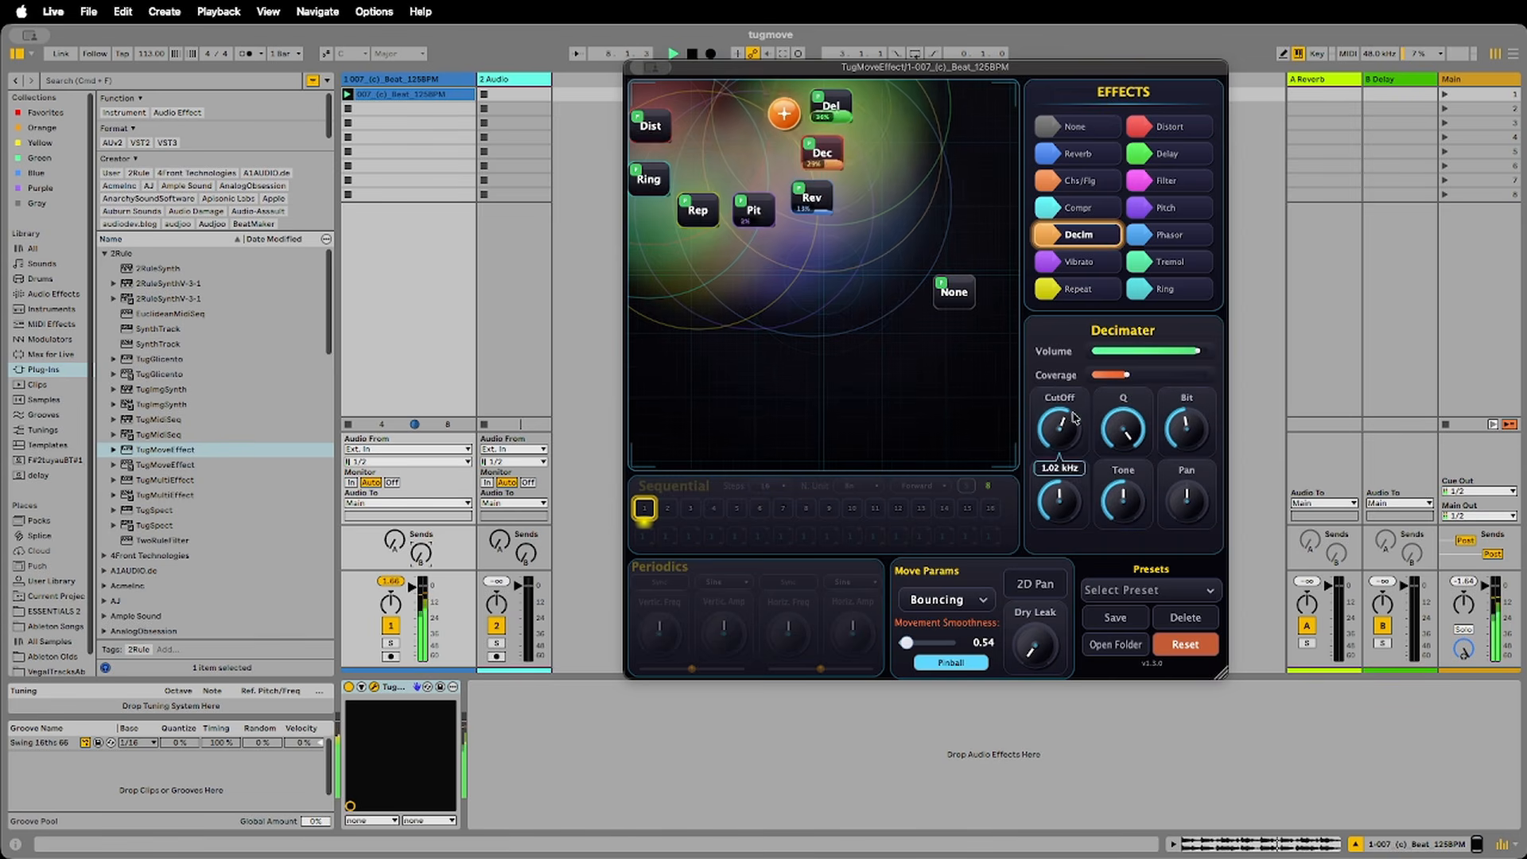
click(1182, 352)
drag(1061, 428, 1076, 468)
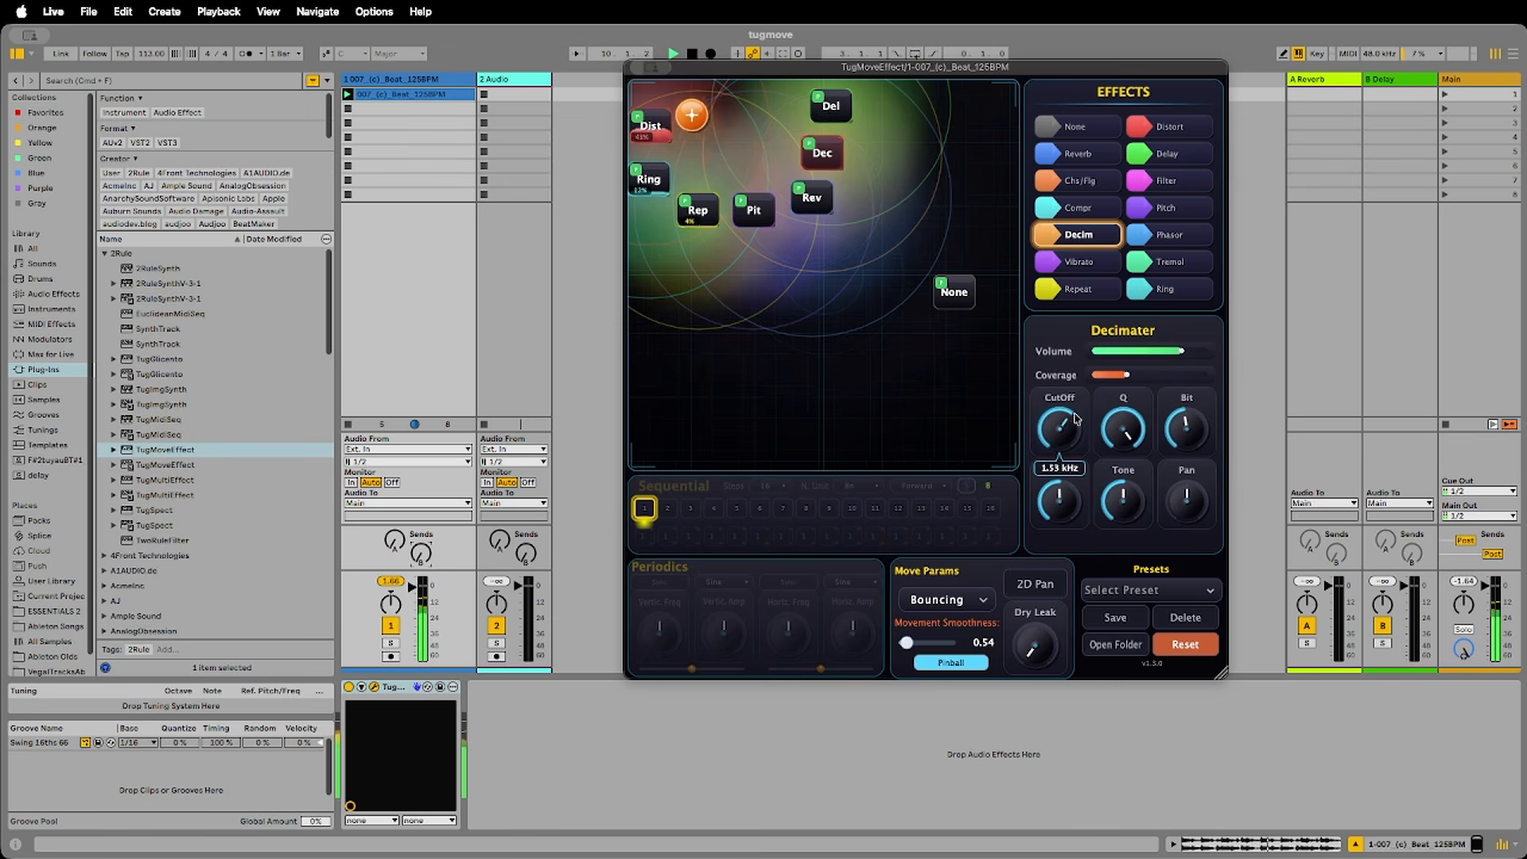
drag(1185, 430, 1199, 373)
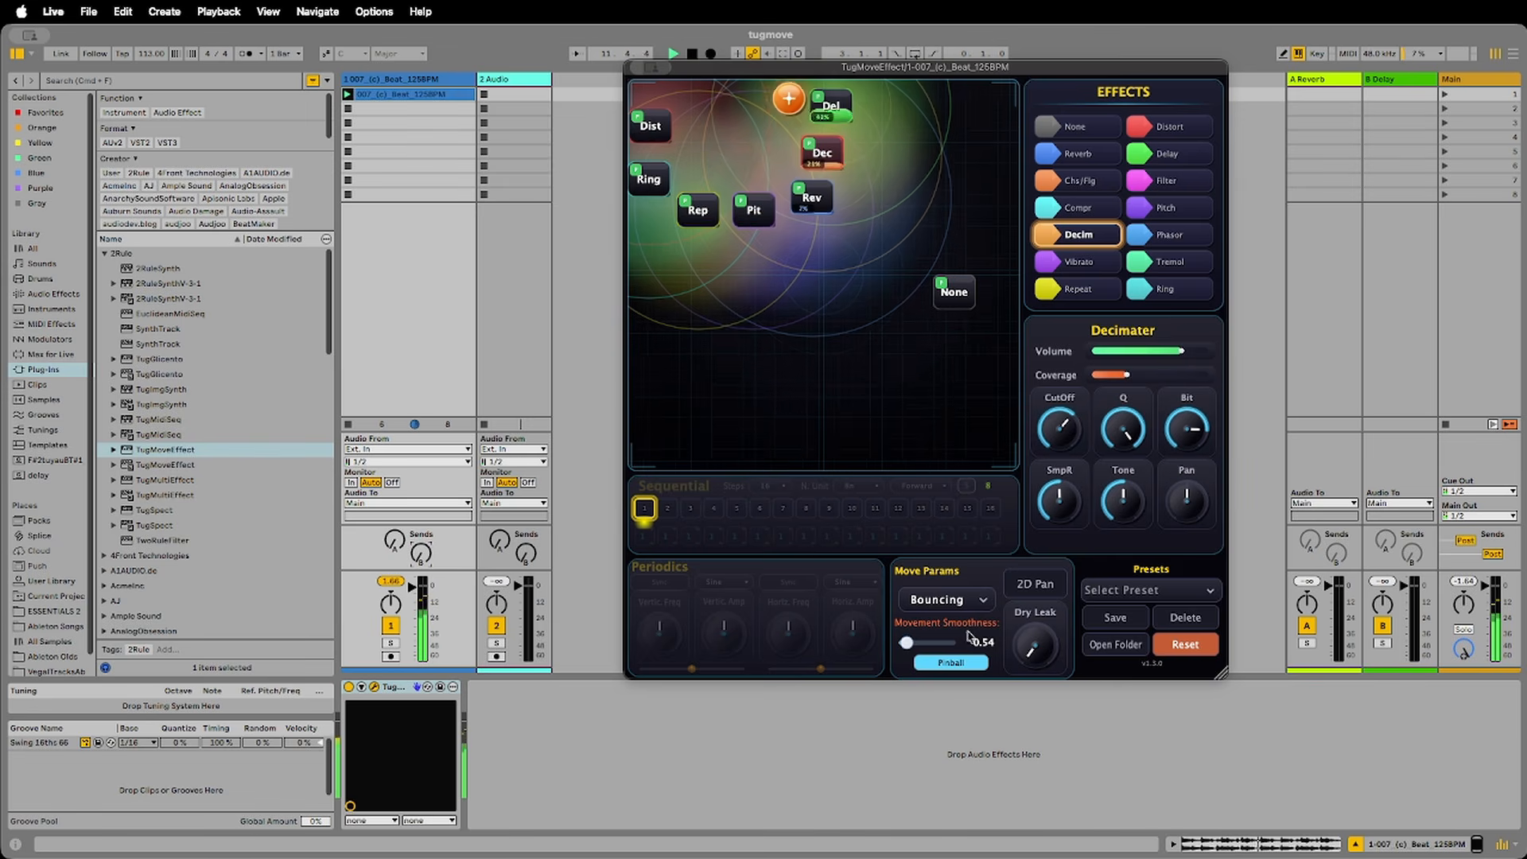
- Set Movement Smoothness to 3.52 and raise the beat track's send to the A Reverb return
drag(906, 642, 948, 646)
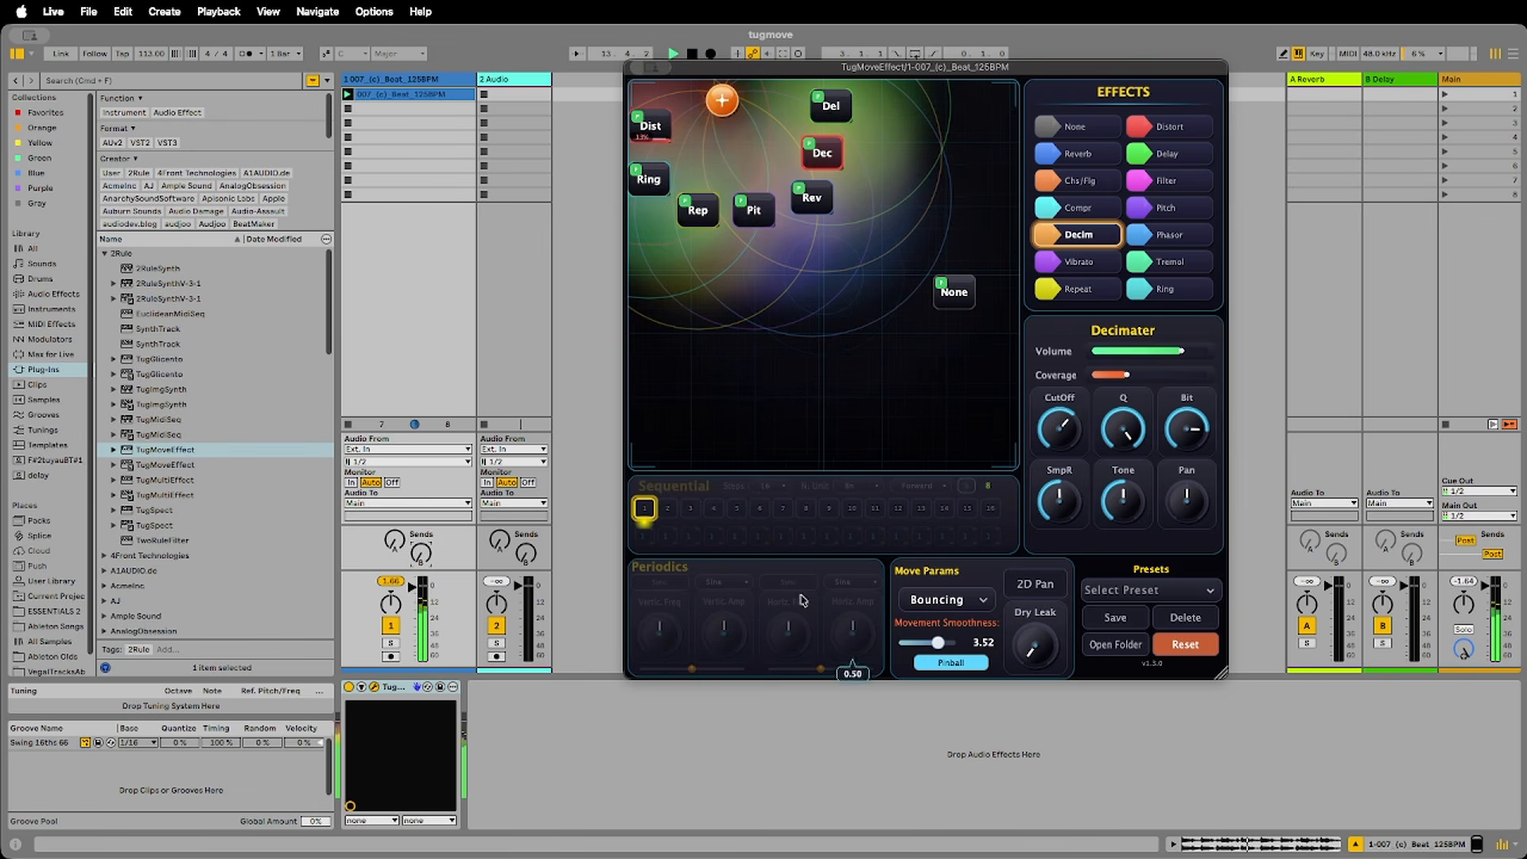
click(377, 542)
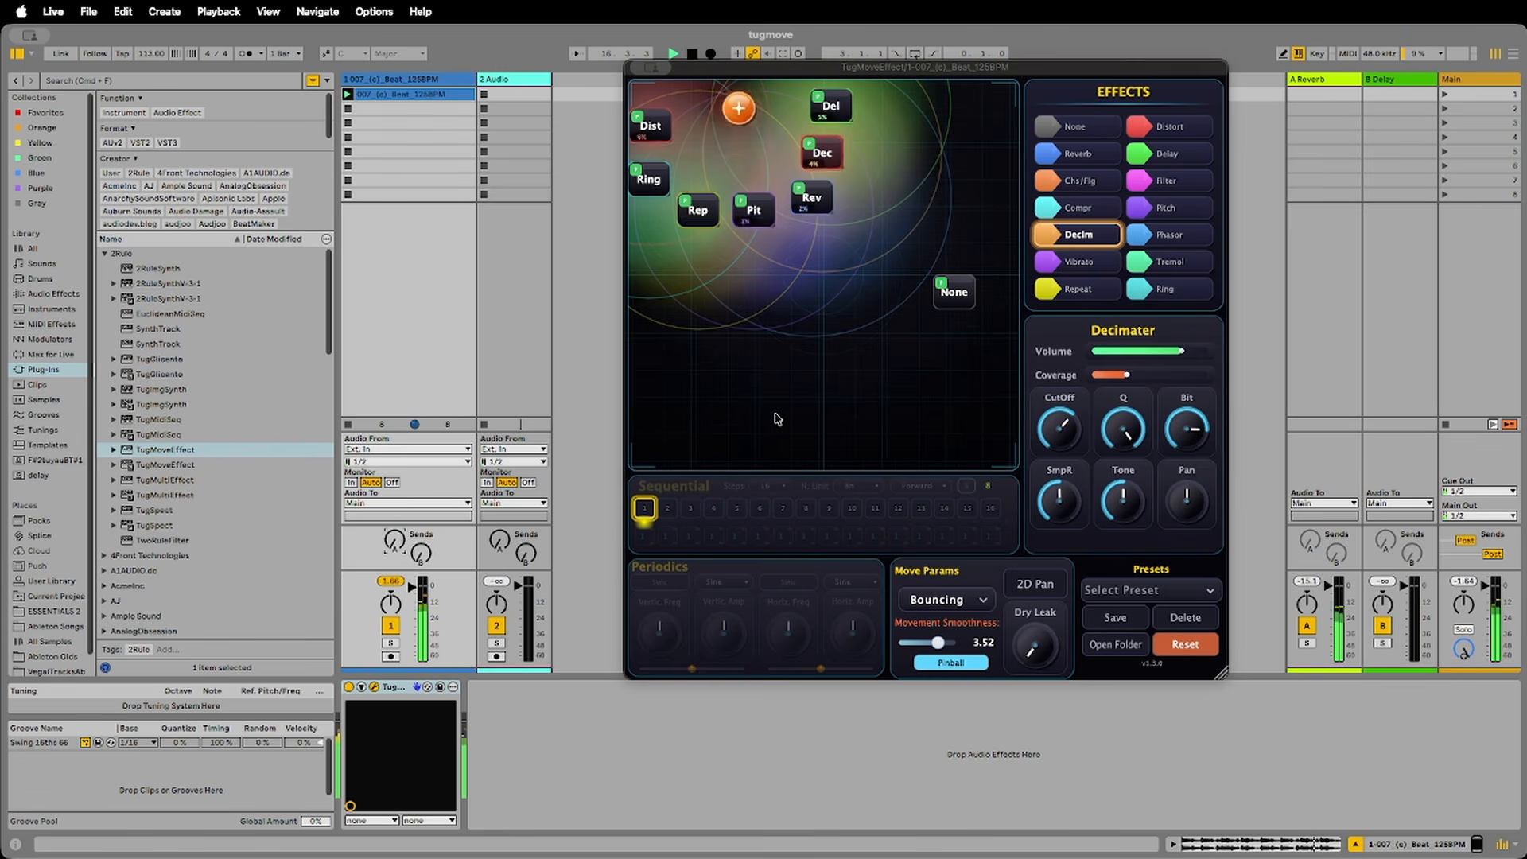
- Drop Movement Smoothness to 0.54, switch off Pitch's own pinball marker, and raise the smoothness to 2.67
drag(939, 645, 905, 646)
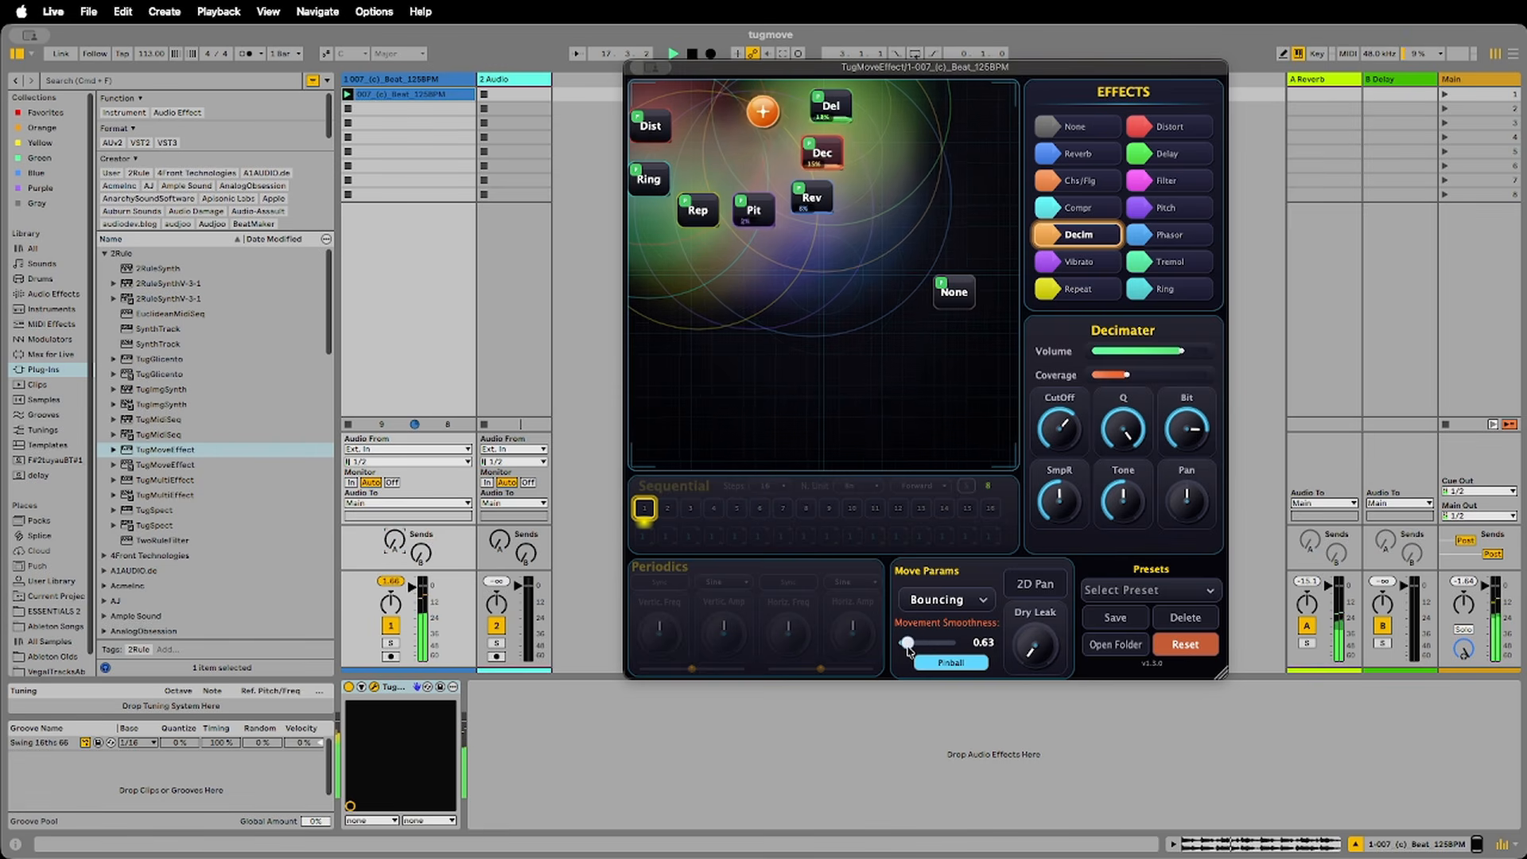
click(748, 208)
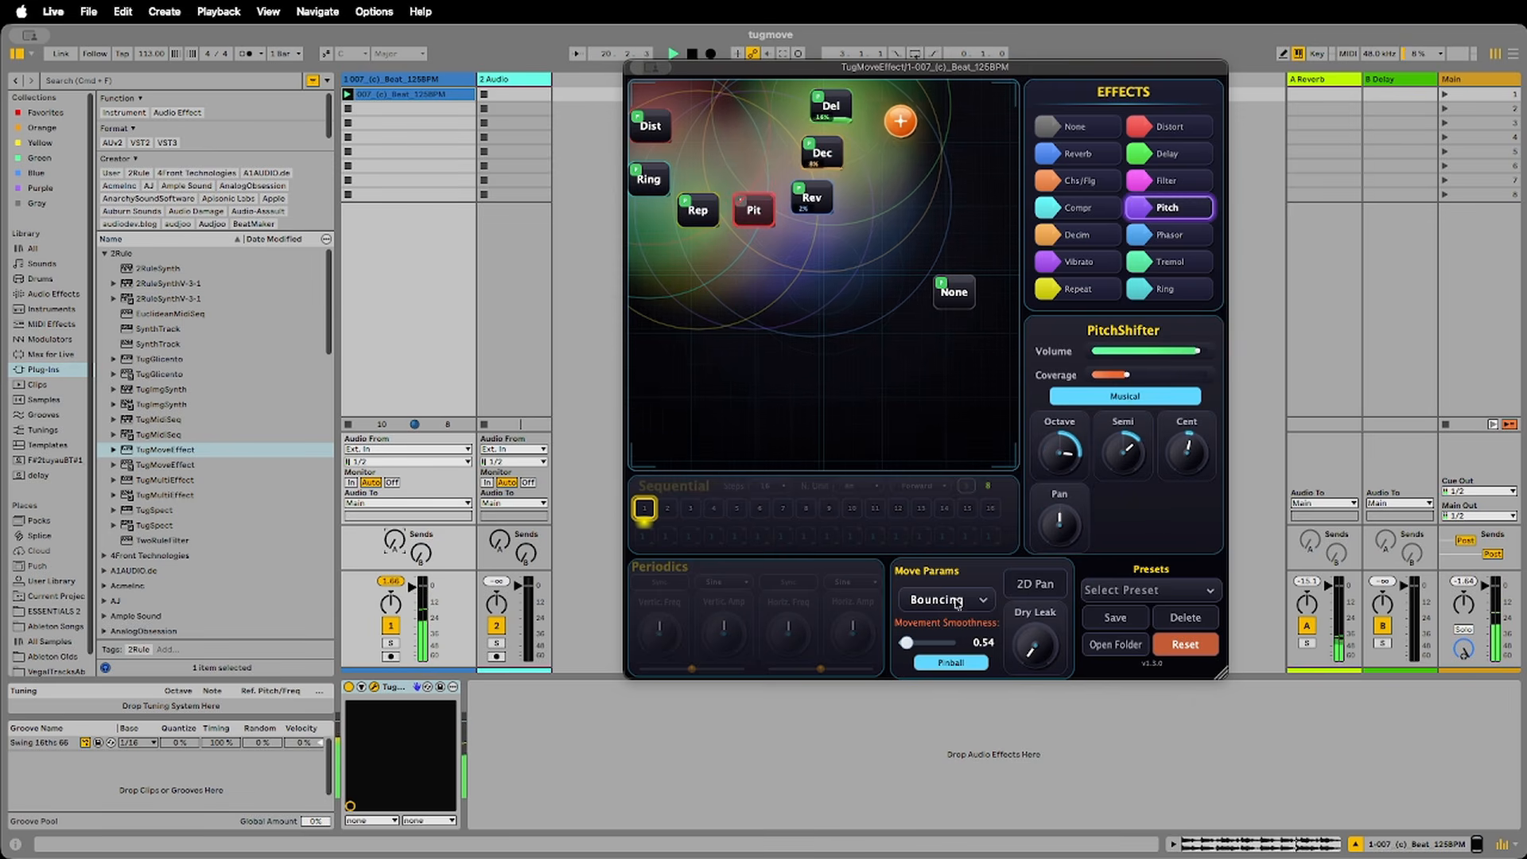
drag(906, 645, 928, 643)
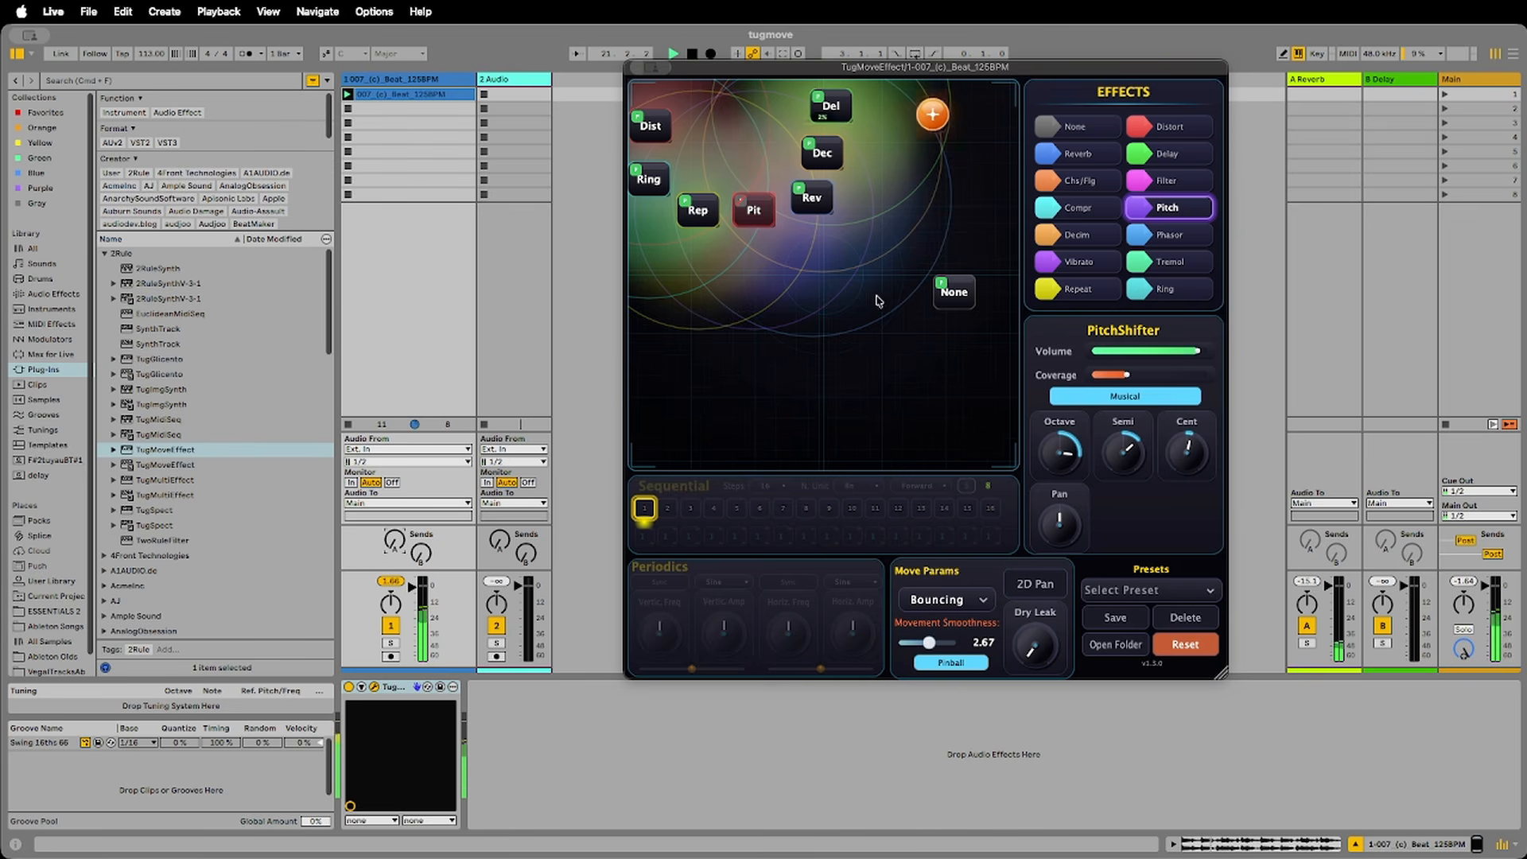
- Spread the effects across the 2D panel: Reverb, Pitch and Repeat in the lower half, Ring, Distort, Delay and Decim in the upper half
drag(754, 210, 788, 336)
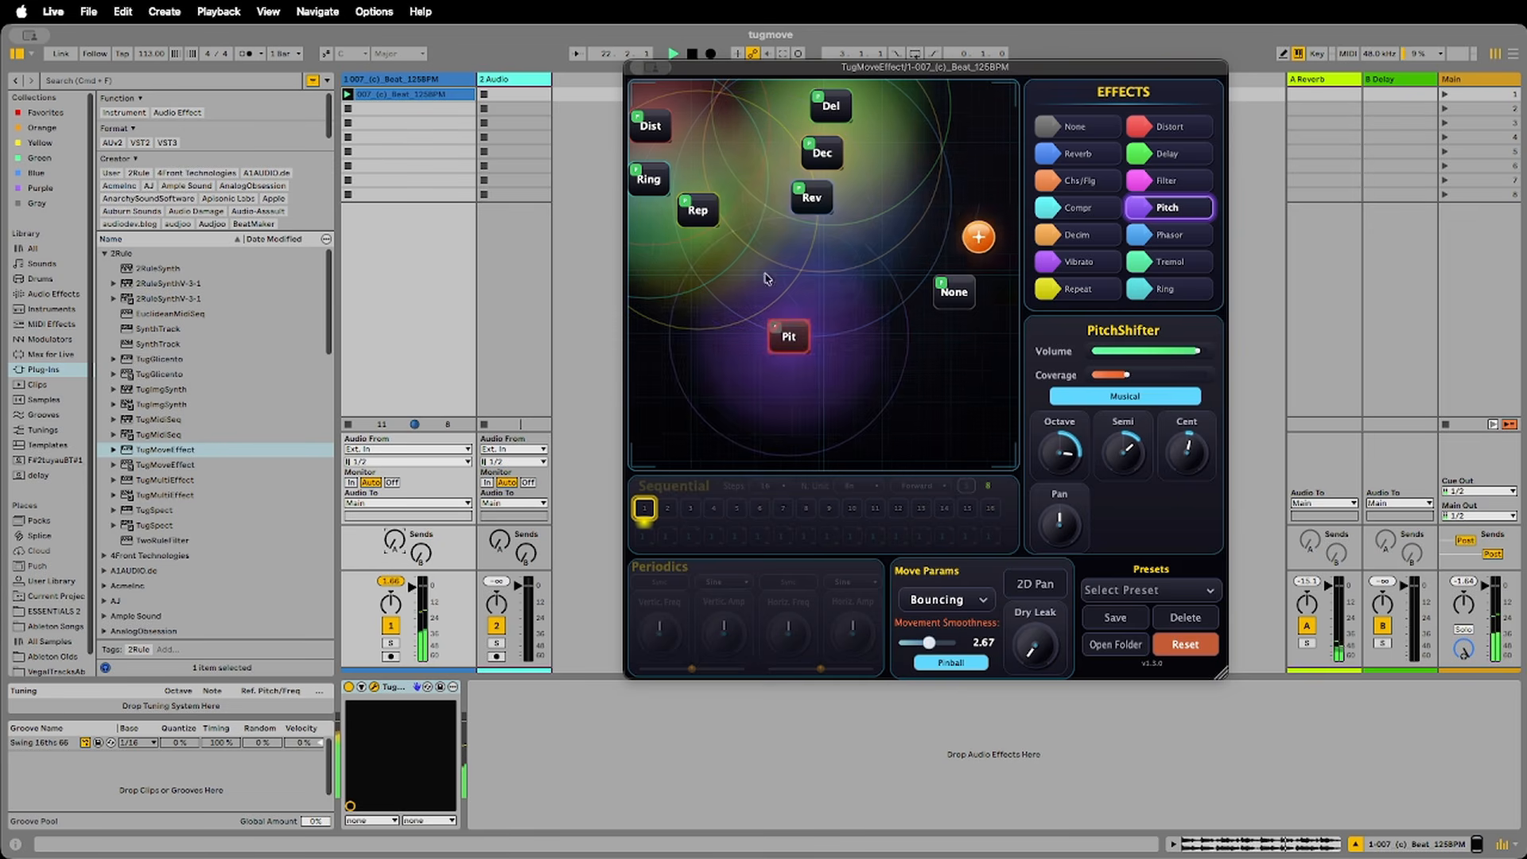
drag(712, 226, 925, 373)
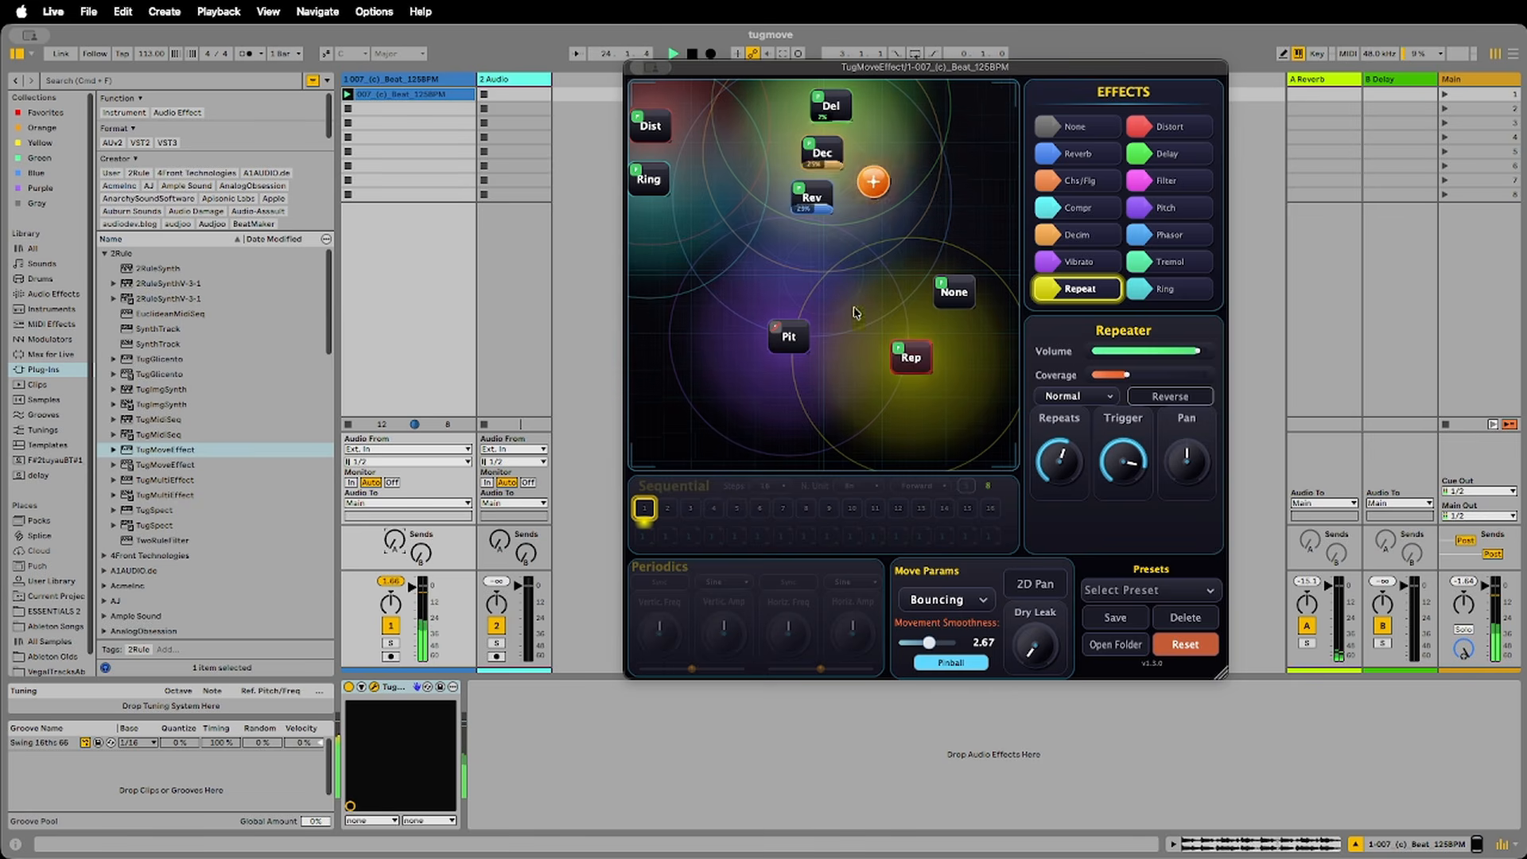
drag(818, 205, 730, 342)
drag(825, 158, 900, 180)
drag(836, 112, 875, 234)
drag(651, 125, 779, 164)
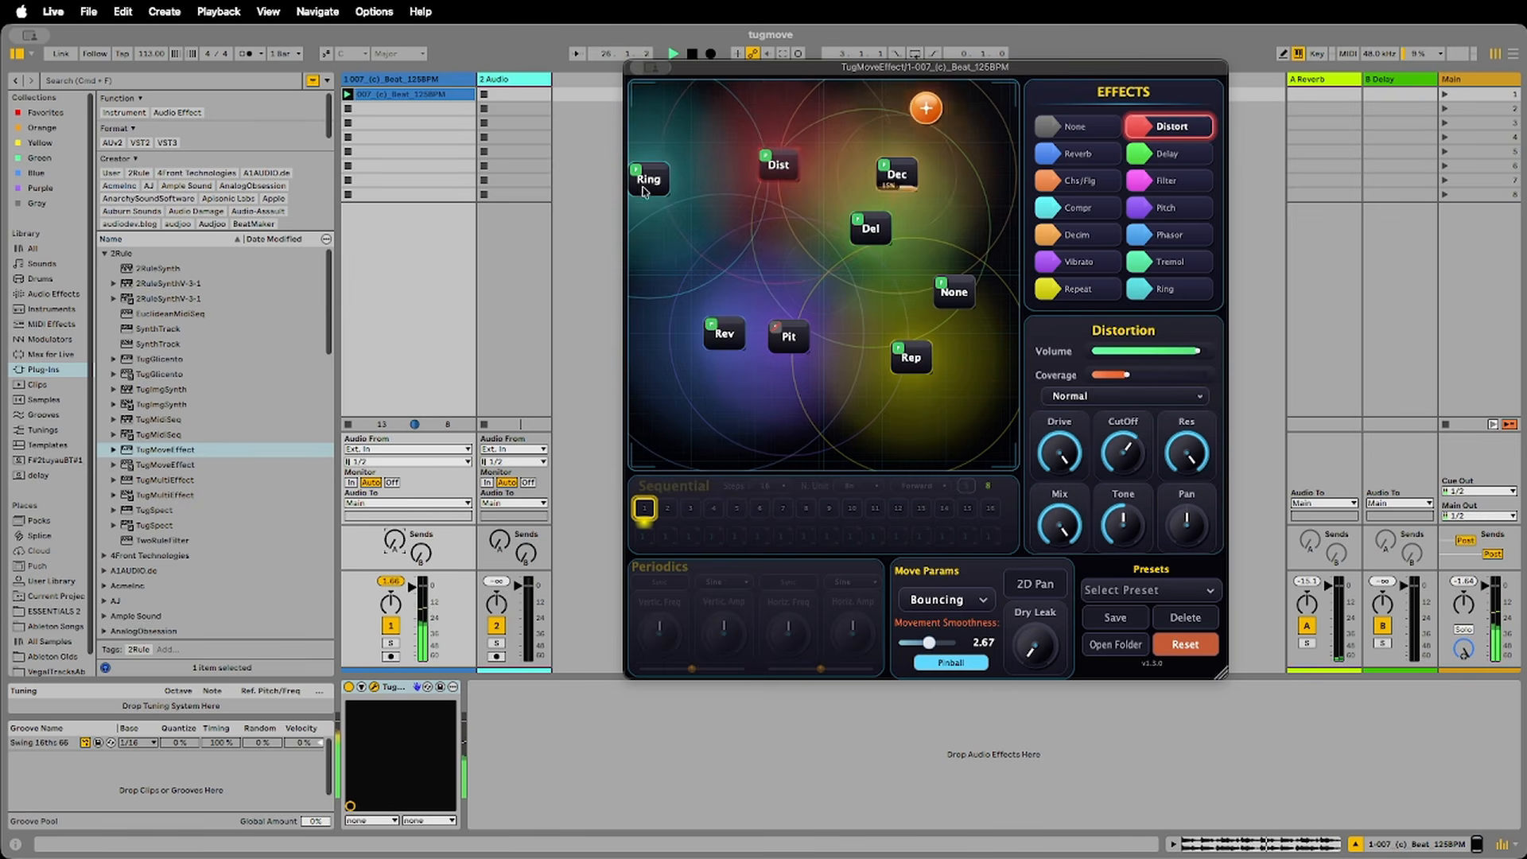
drag(657, 191, 712, 228)
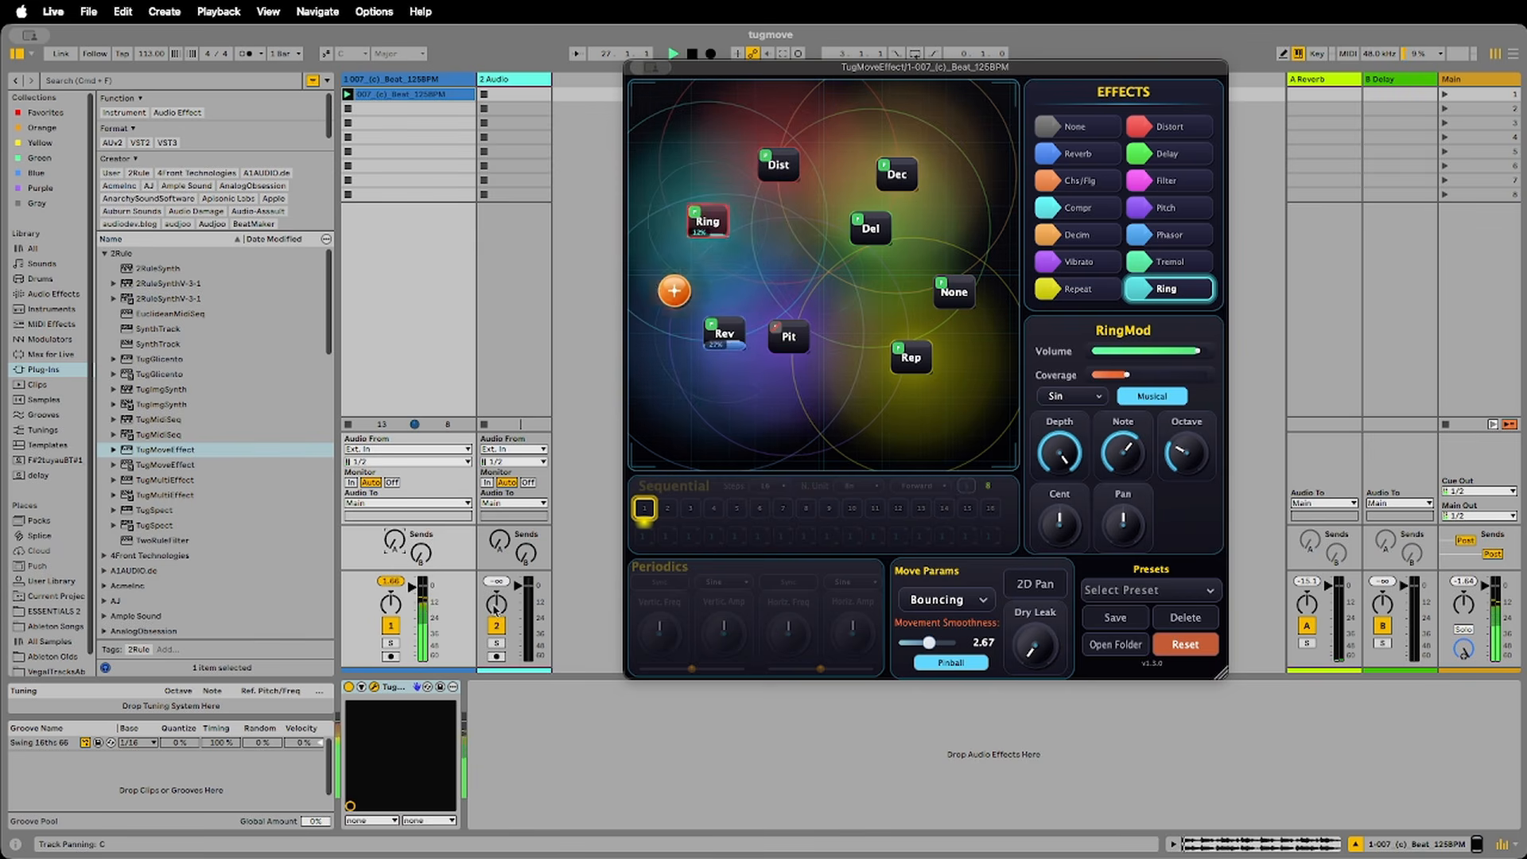
- Enable 2D Pan, switch the movement mode to Periodics, and play the loop
click(1036, 585)
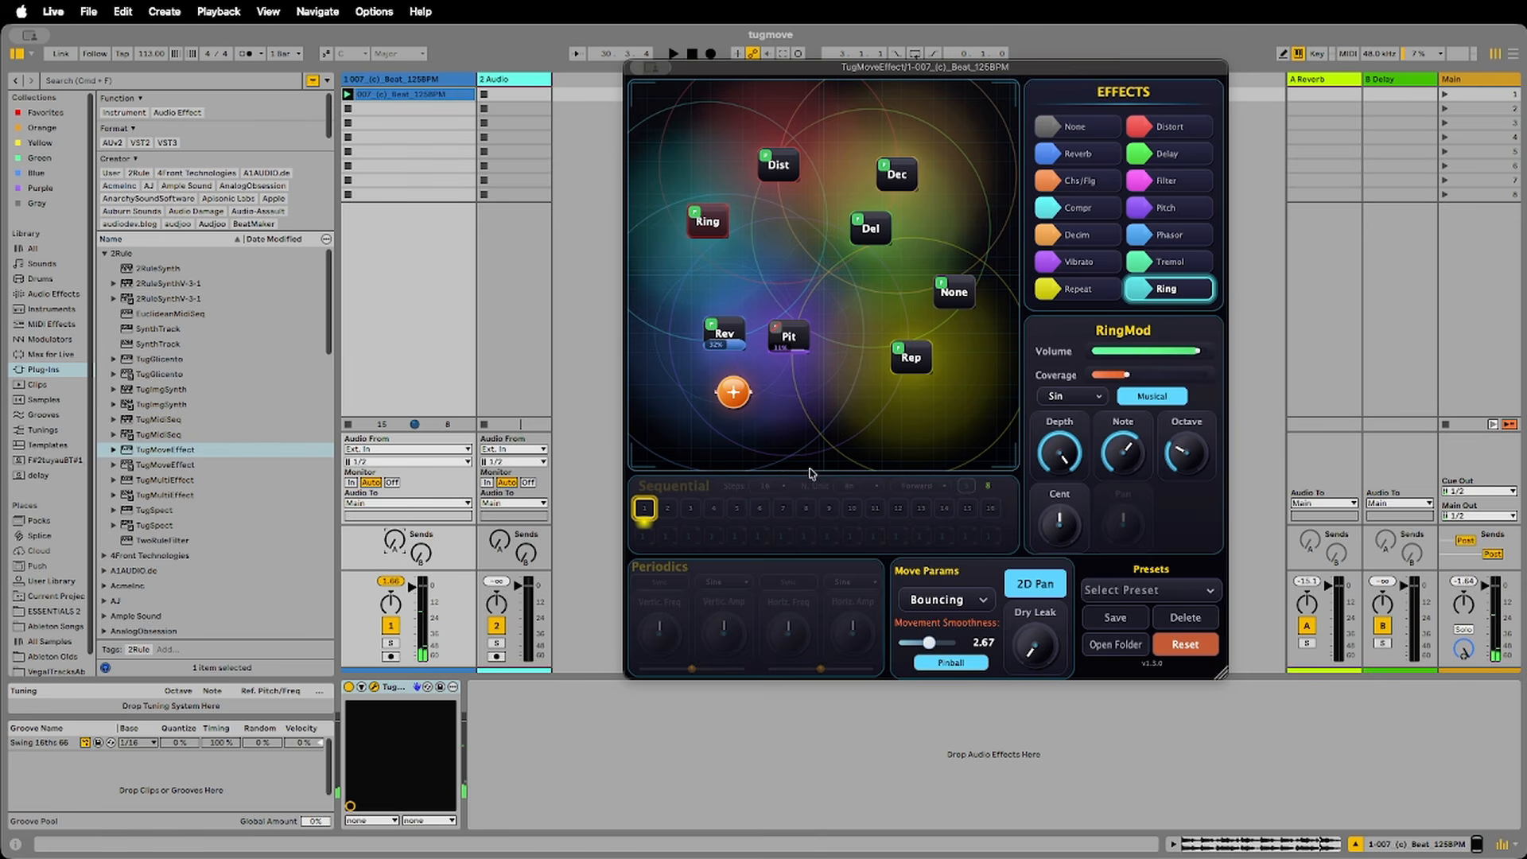
click(914, 598)
click(959, 674)
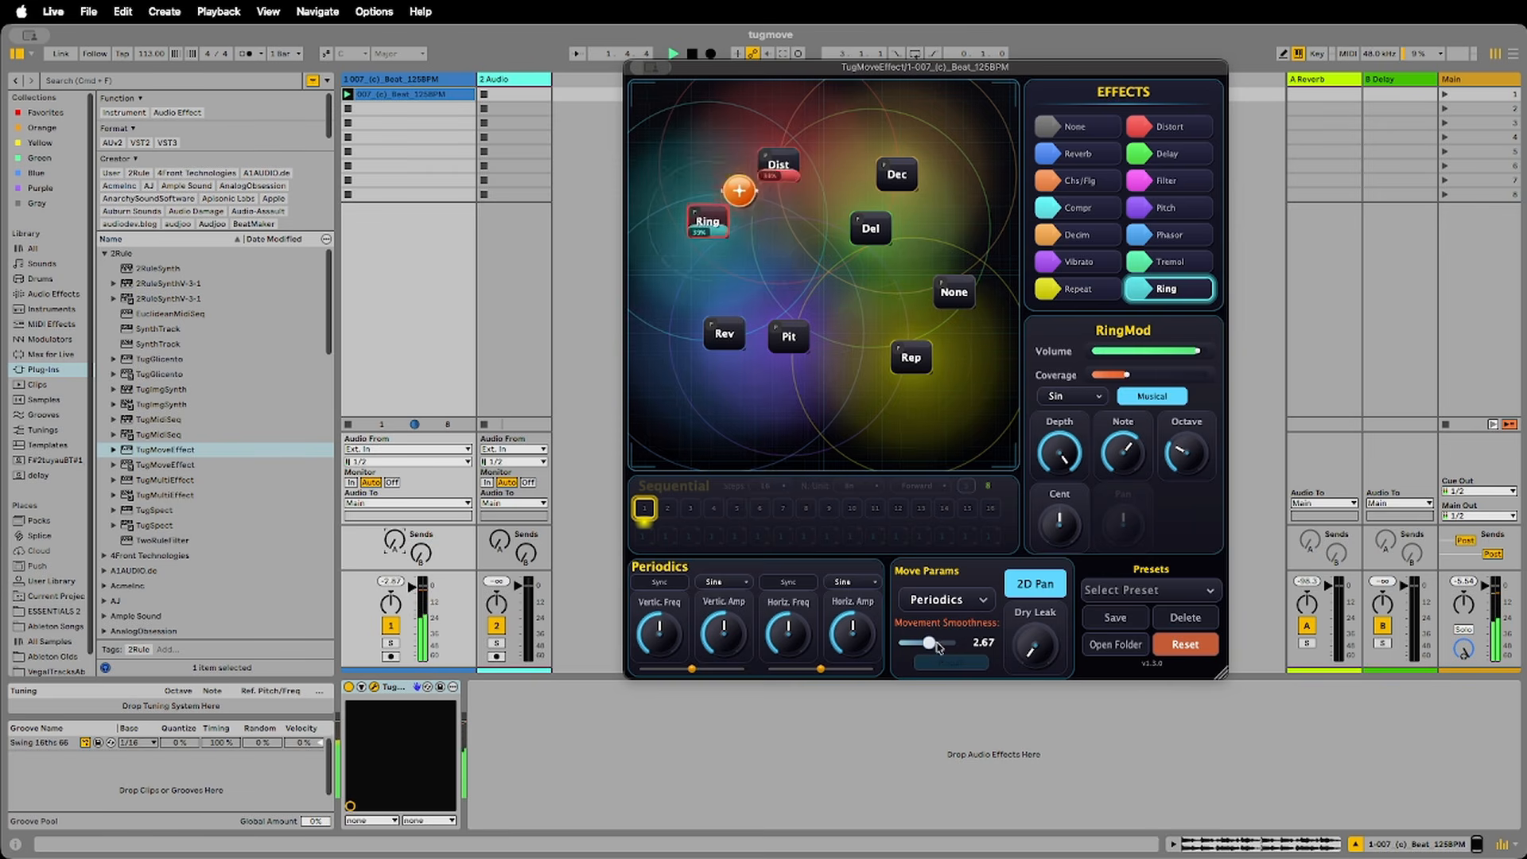
- Move Reverb and Ring slightly lower on the 2D panel, and set the horizontal Periodics slider to maximum and Movement Smoothness to 0.71
drag(726, 335, 722, 375)
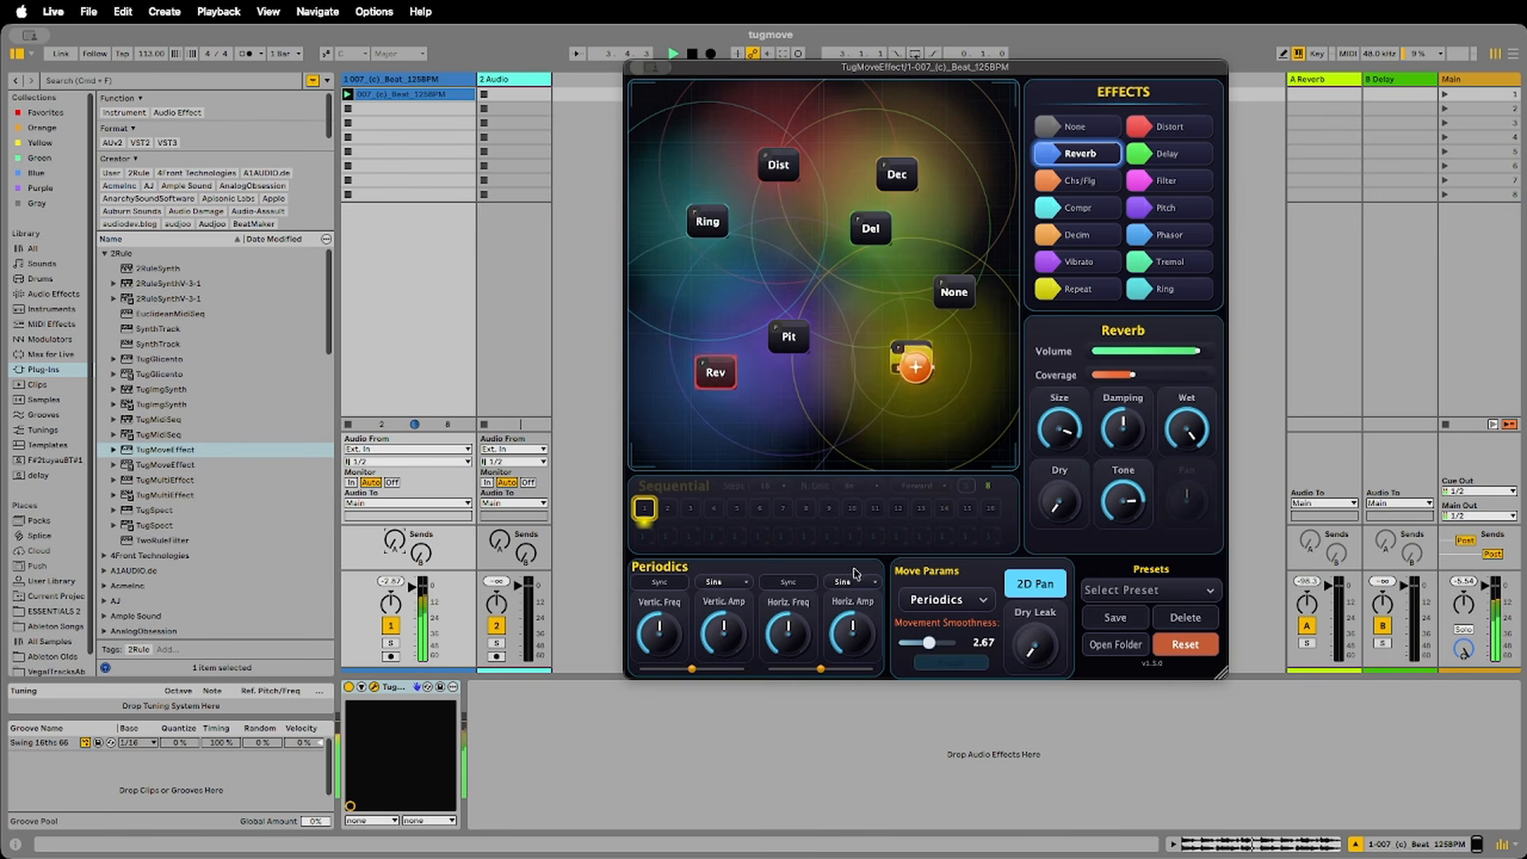
drag(825, 671, 873, 672)
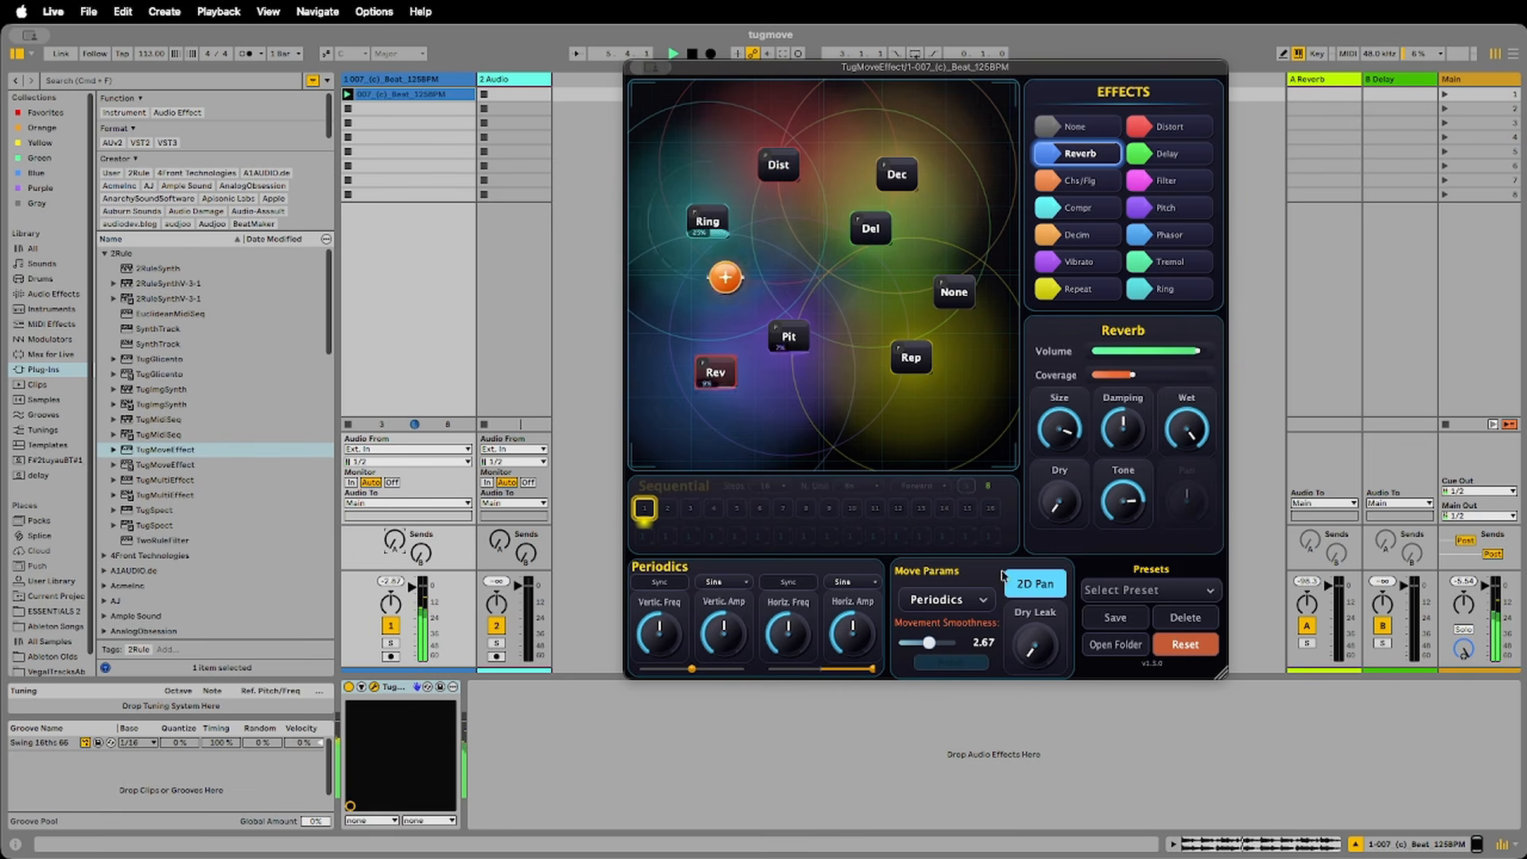
drag(928, 642, 910, 646)
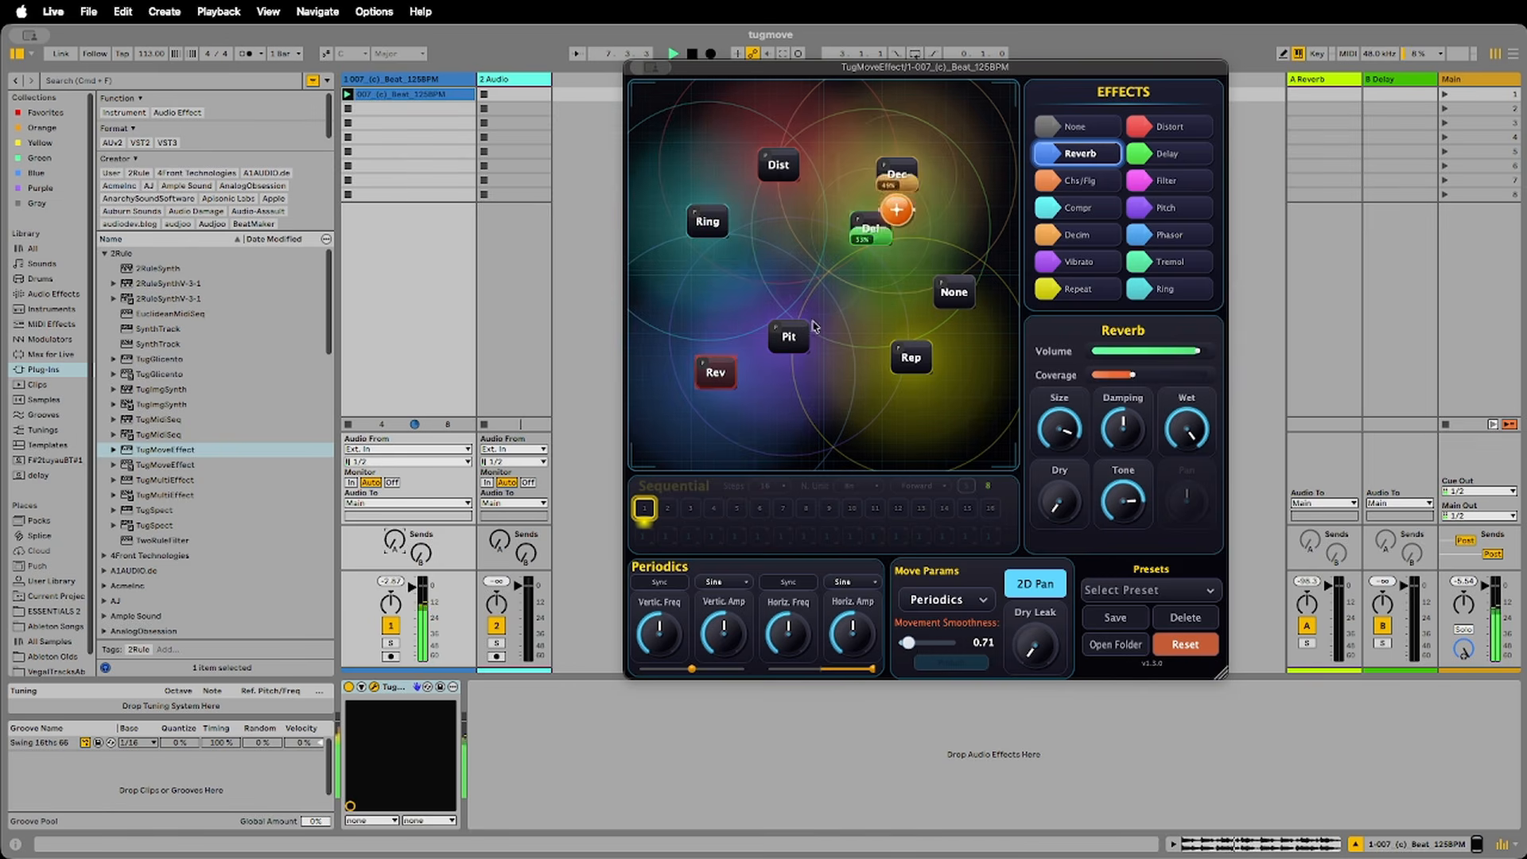
drag(710, 233, 726, 267)
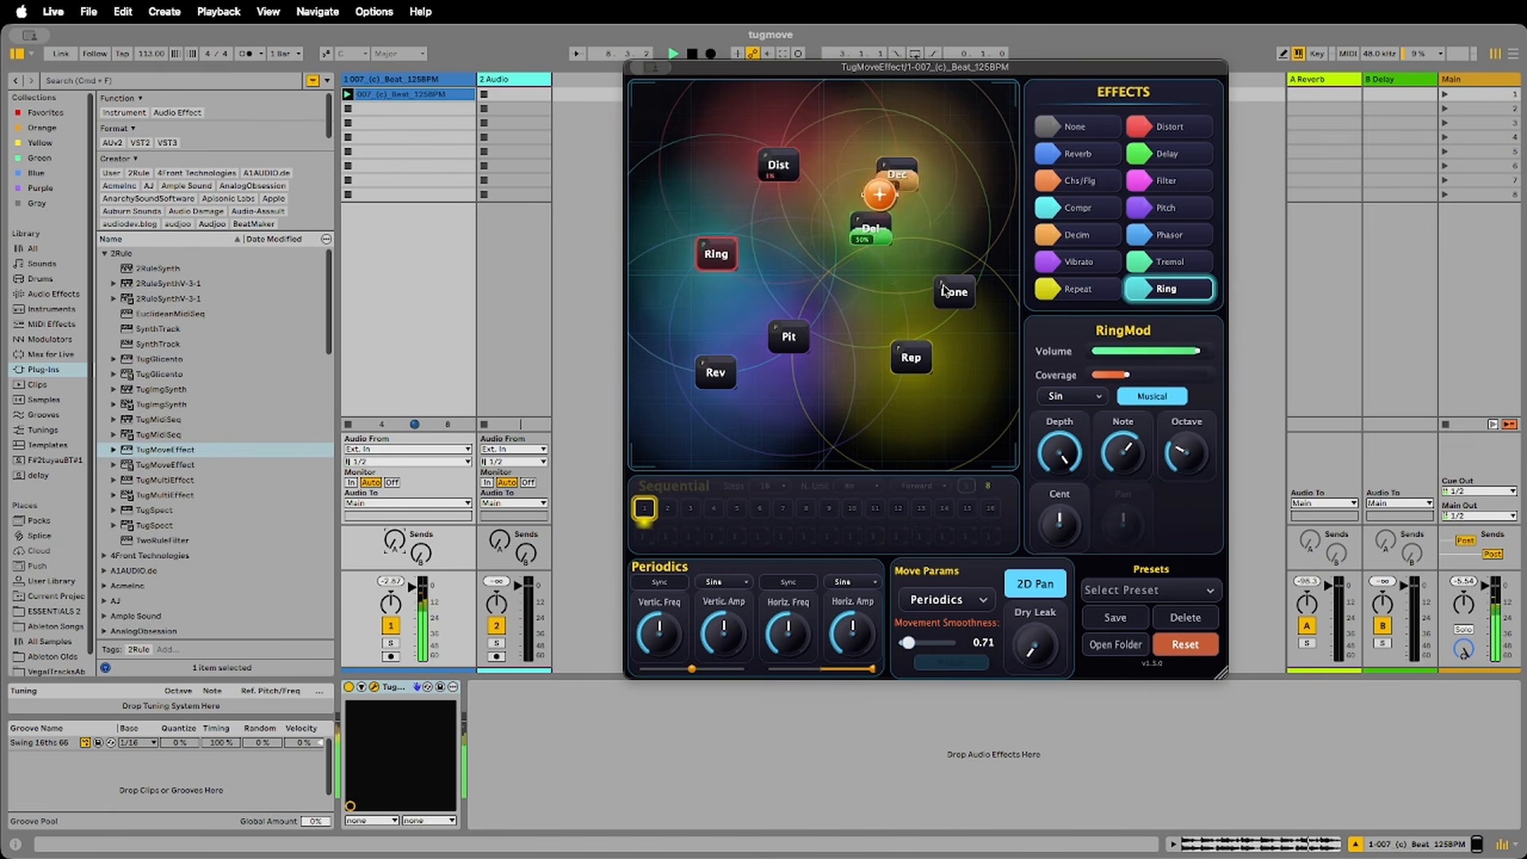
click(908, 363)
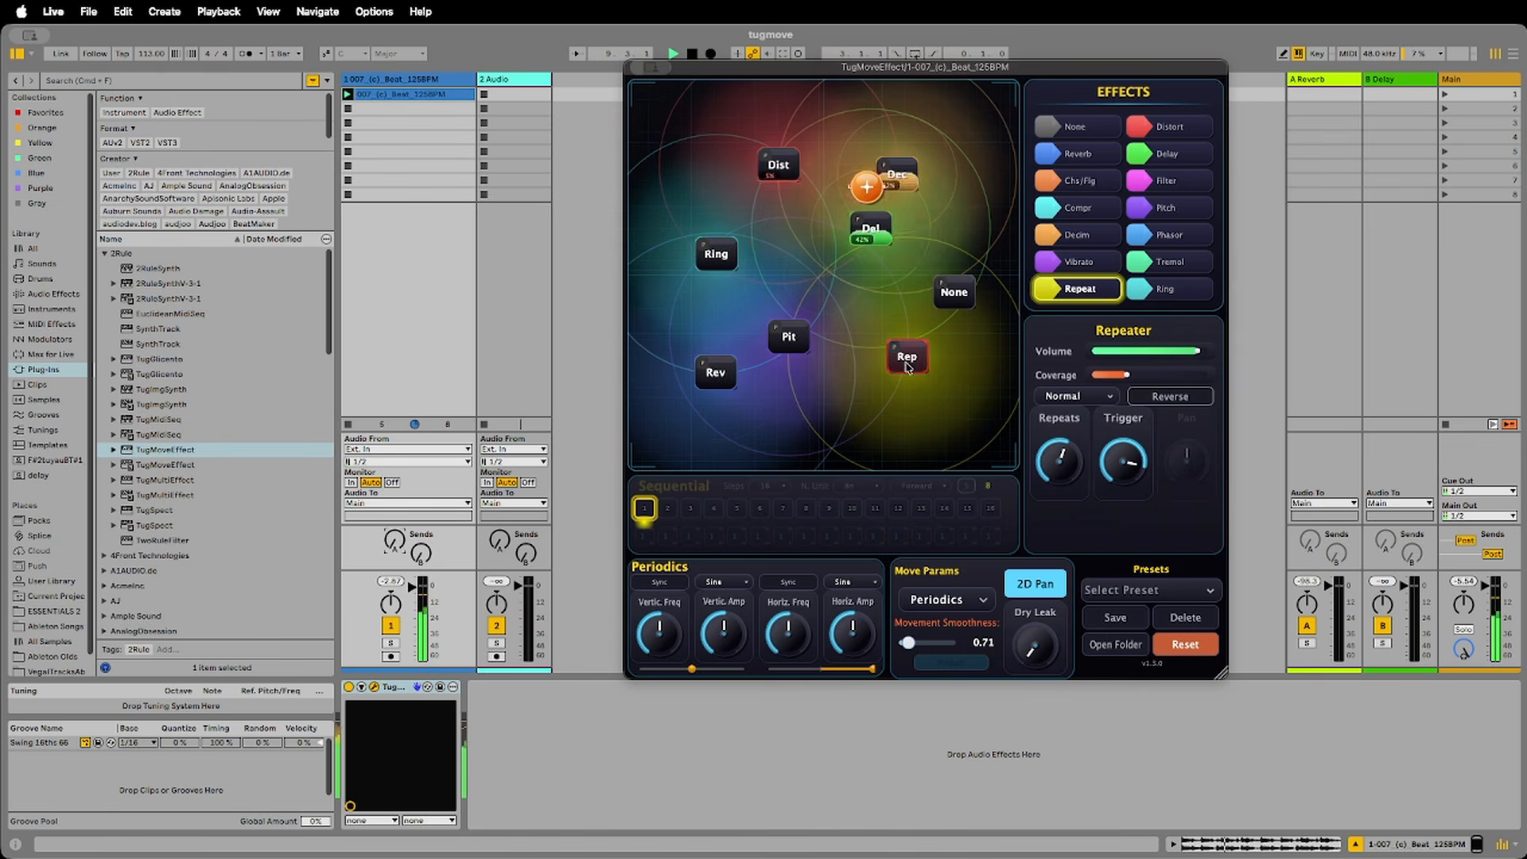
- Enable Sync for both Periodics frequencies, turn on the metronome, and set Horiz. Freq to 4nd
click(647, 583)
click(787, 581)
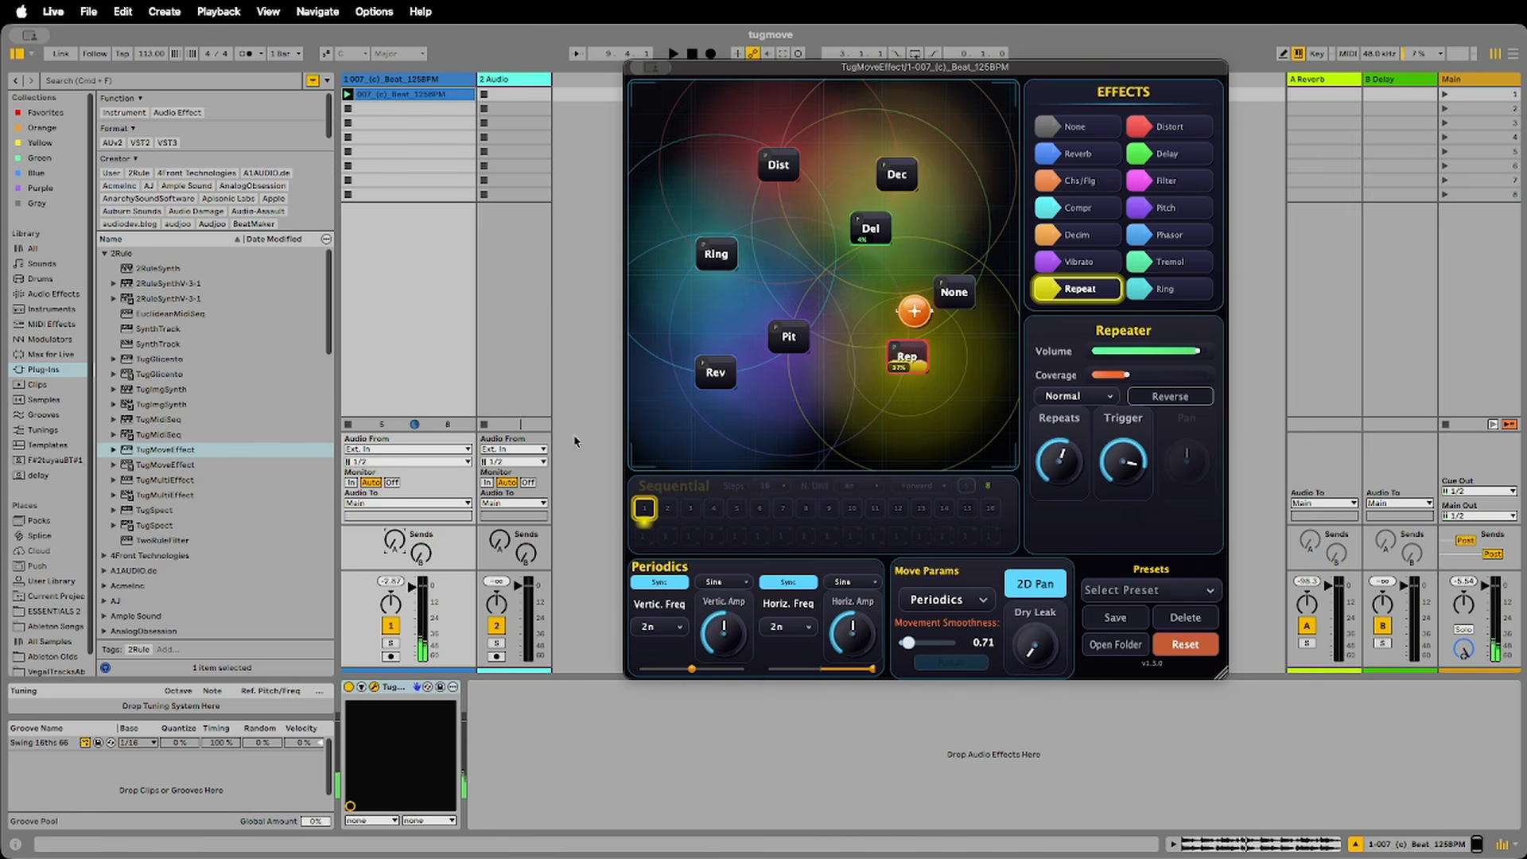
click(246, 59)
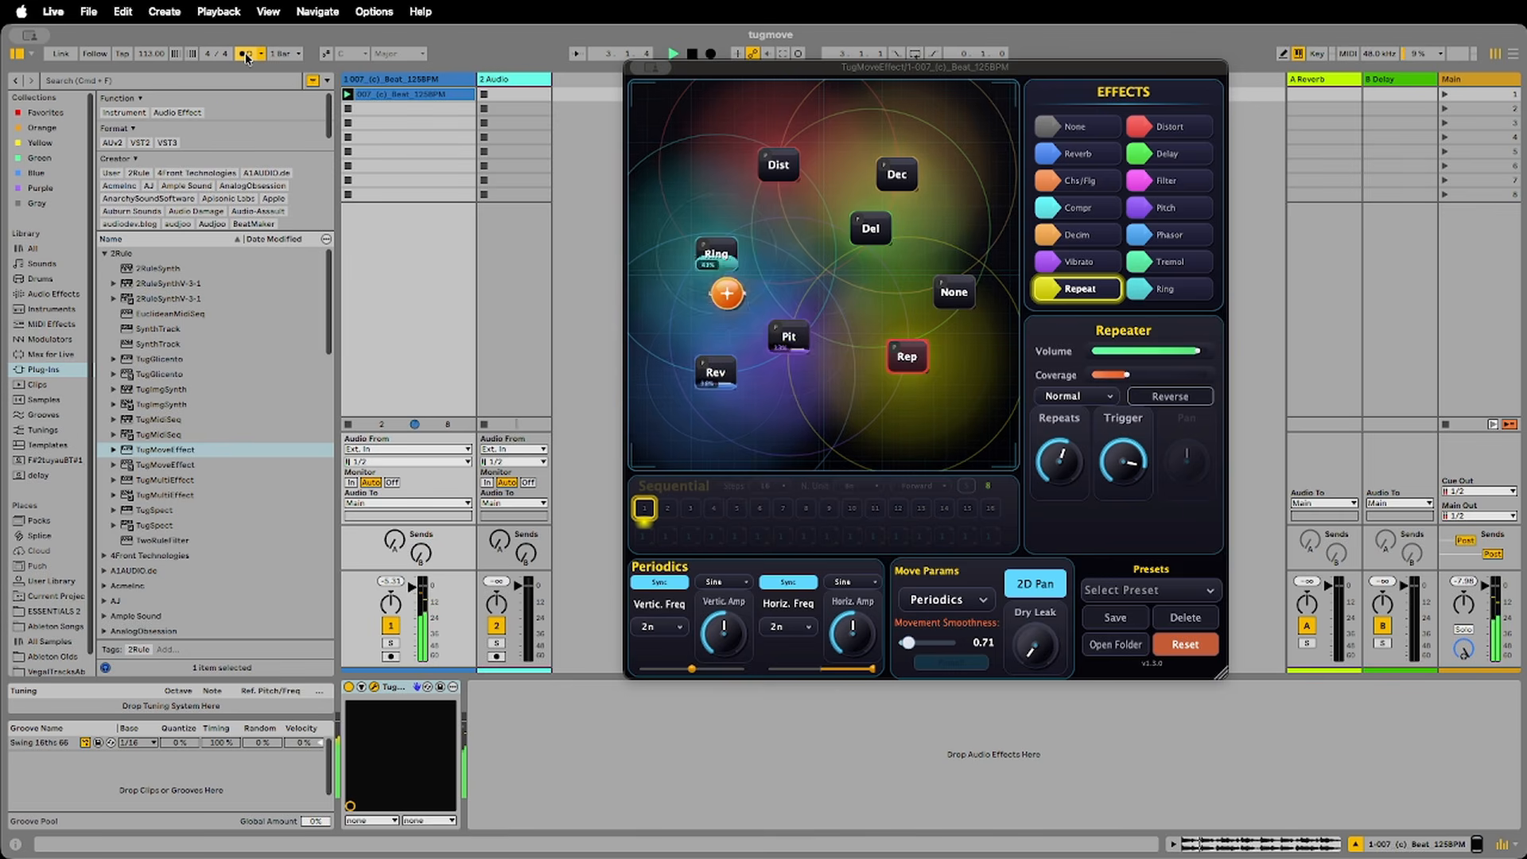
click(786, 628)
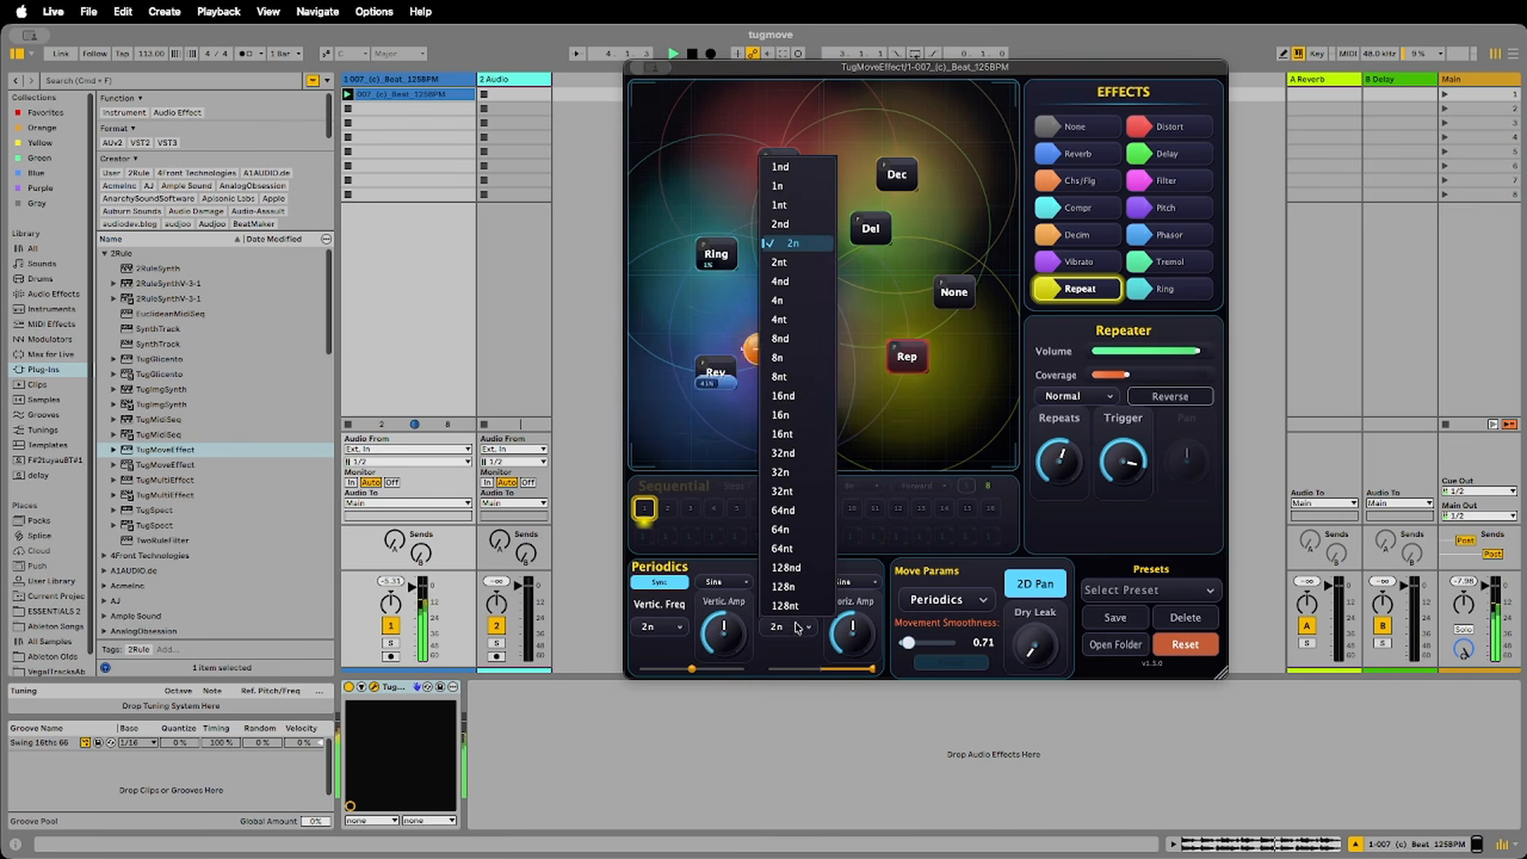
click(794, 306)
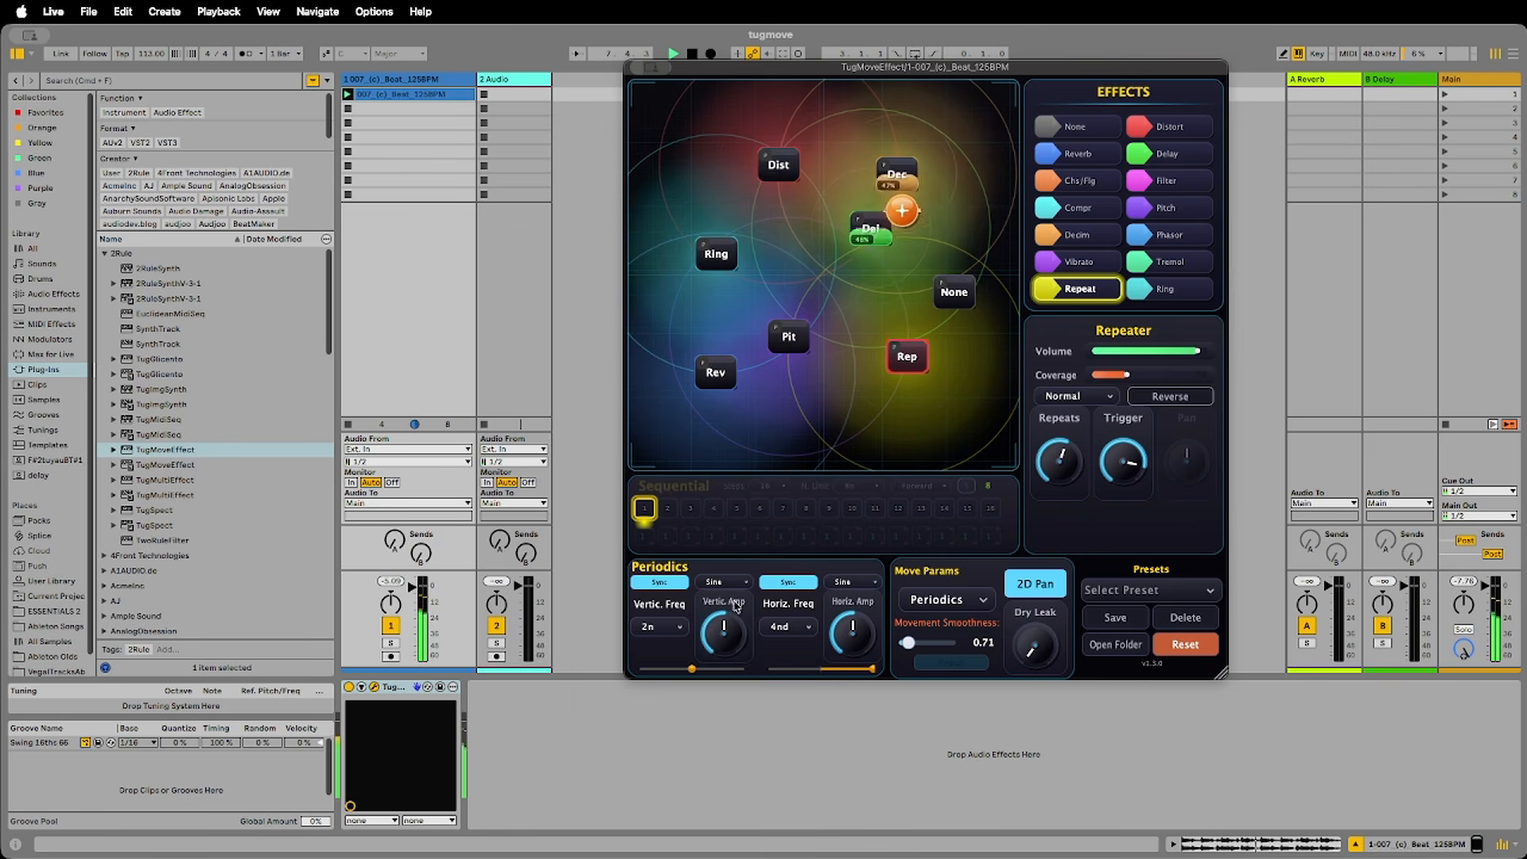
- Raise Dry Leak to about halfway and play the loop with Saw as the horizontal waveform and Square as the vertical one
drag(1032, 649, 1037, 493)
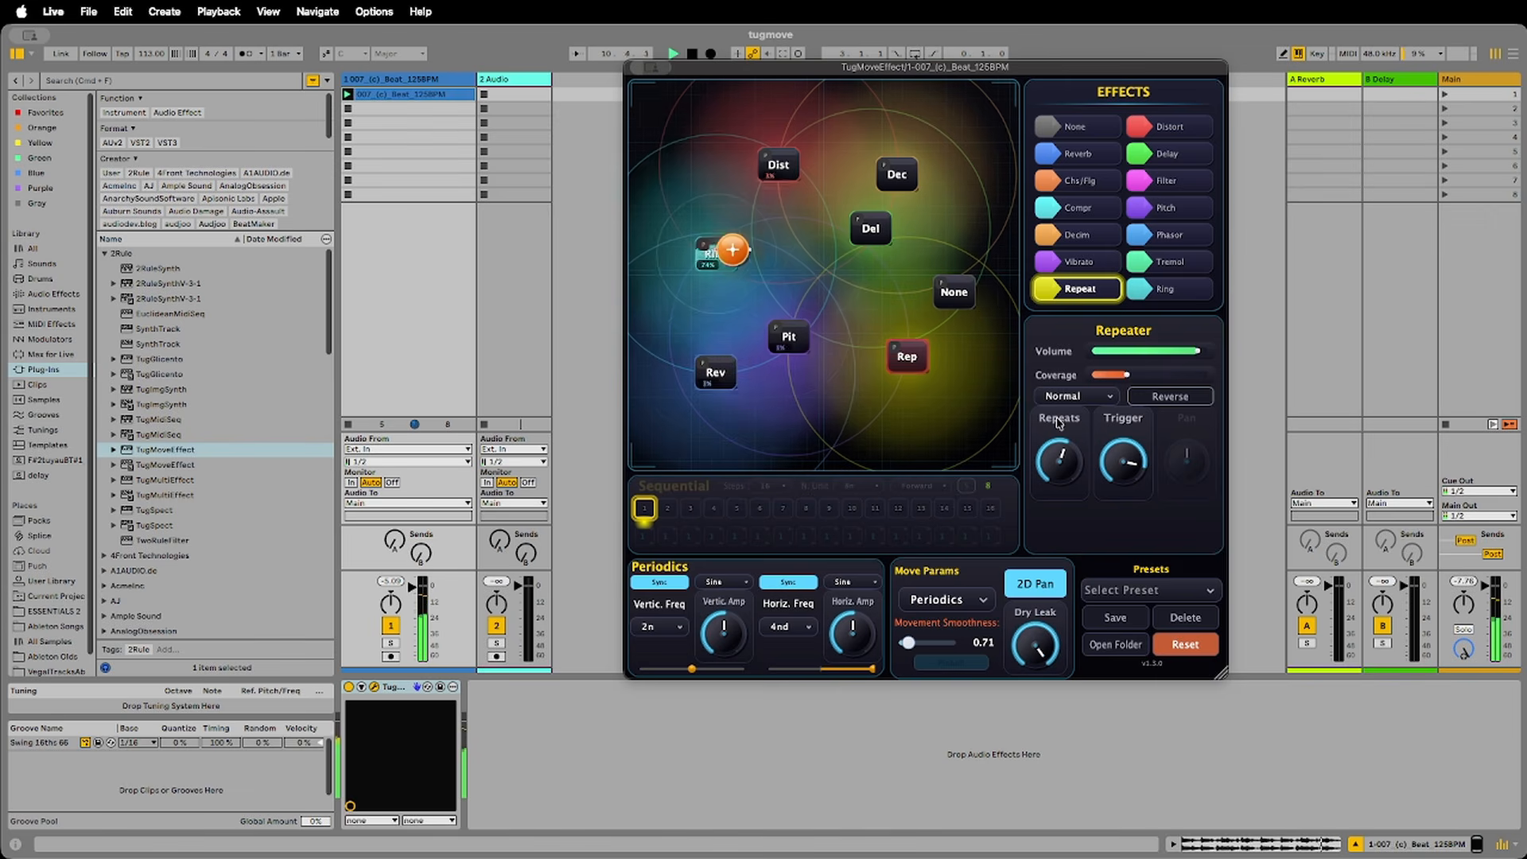
mouse_move(1051, 648)
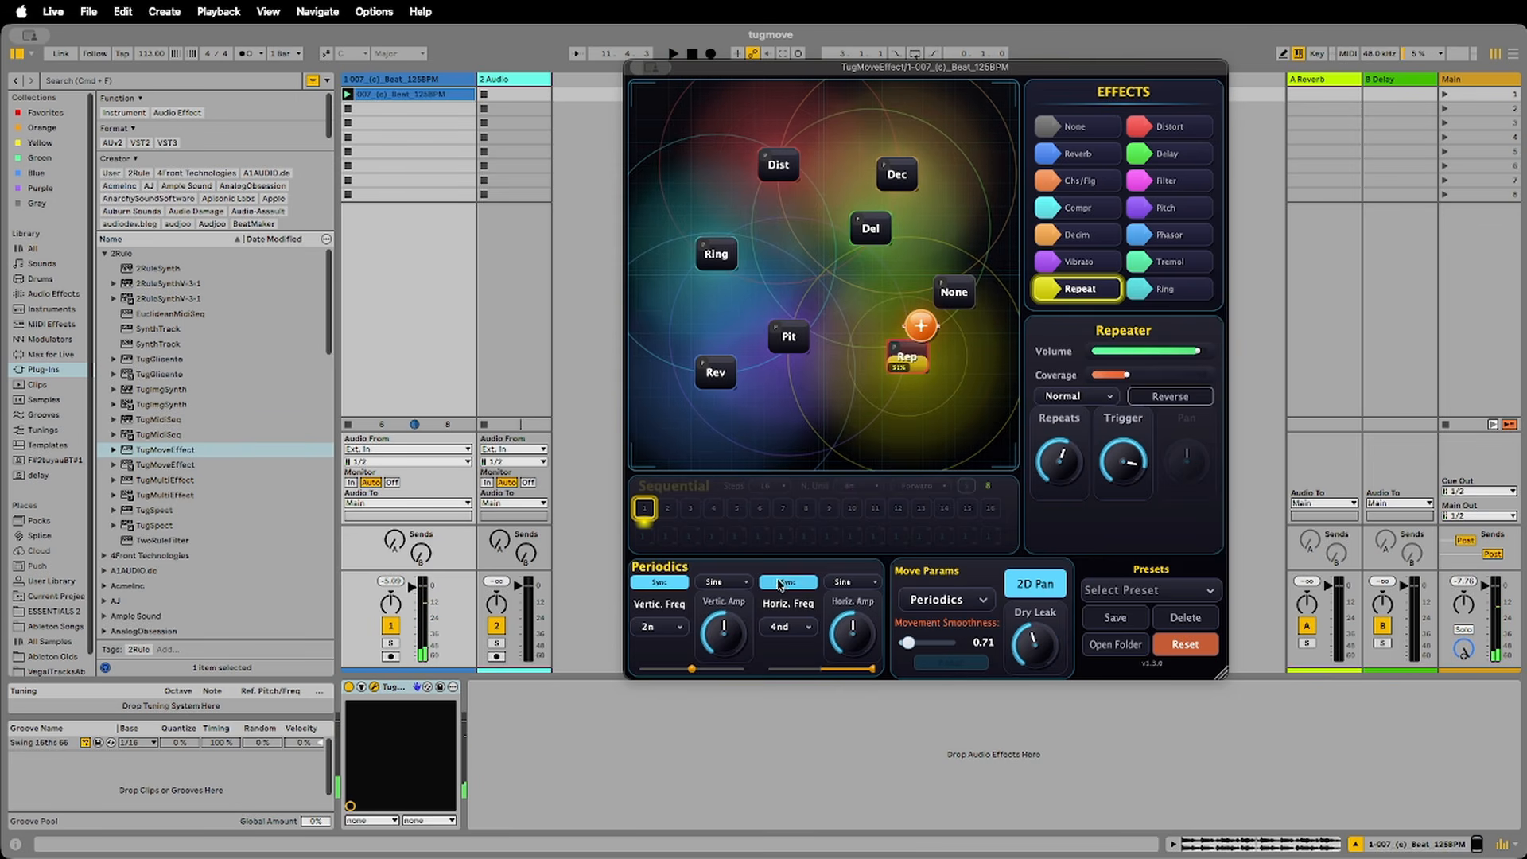
click(832, 585)
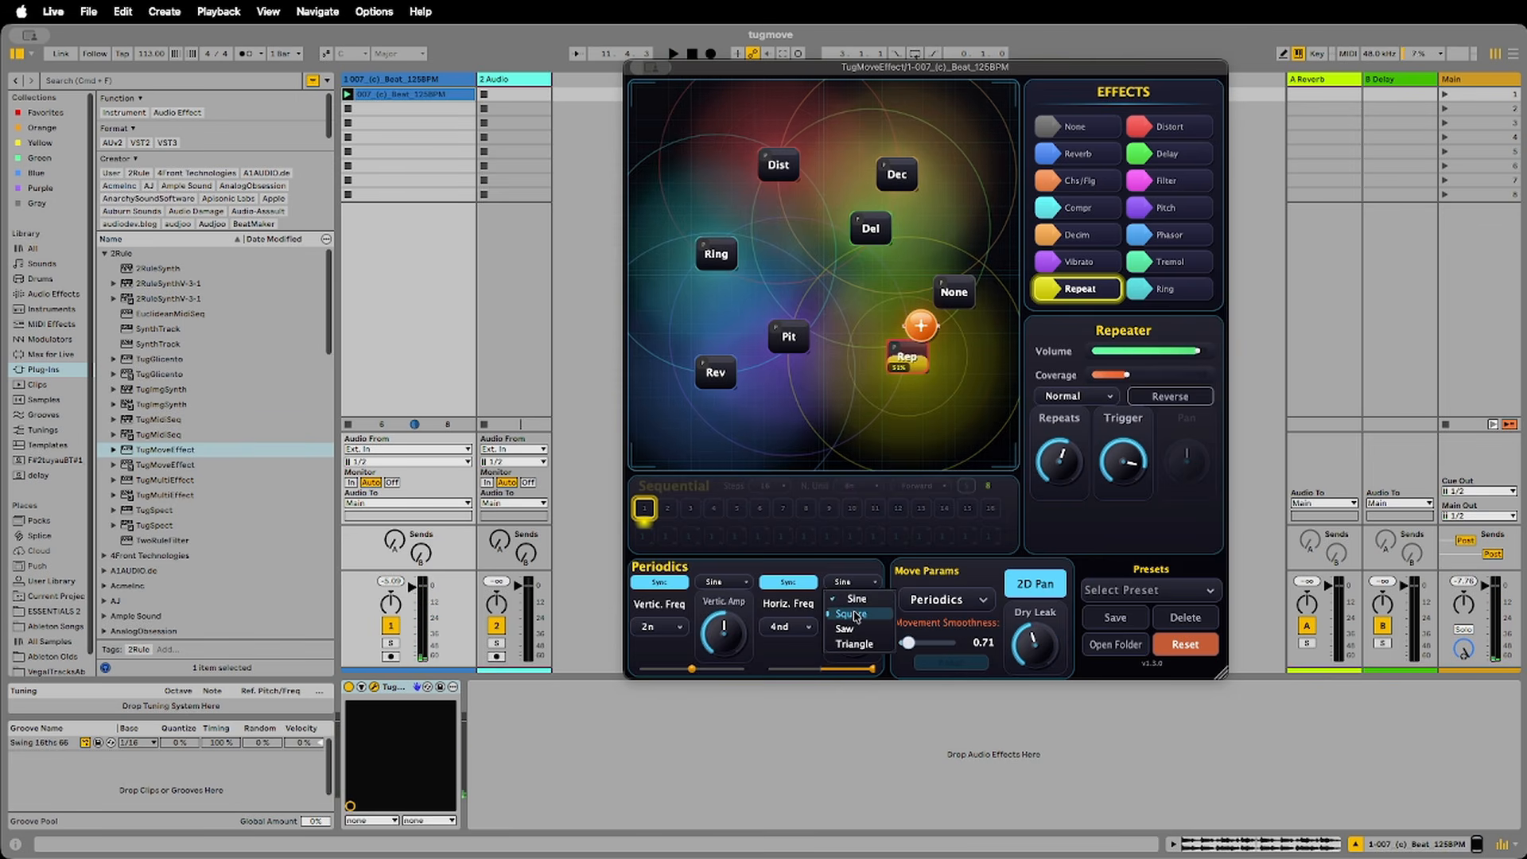
click(845, 629)
key(space)
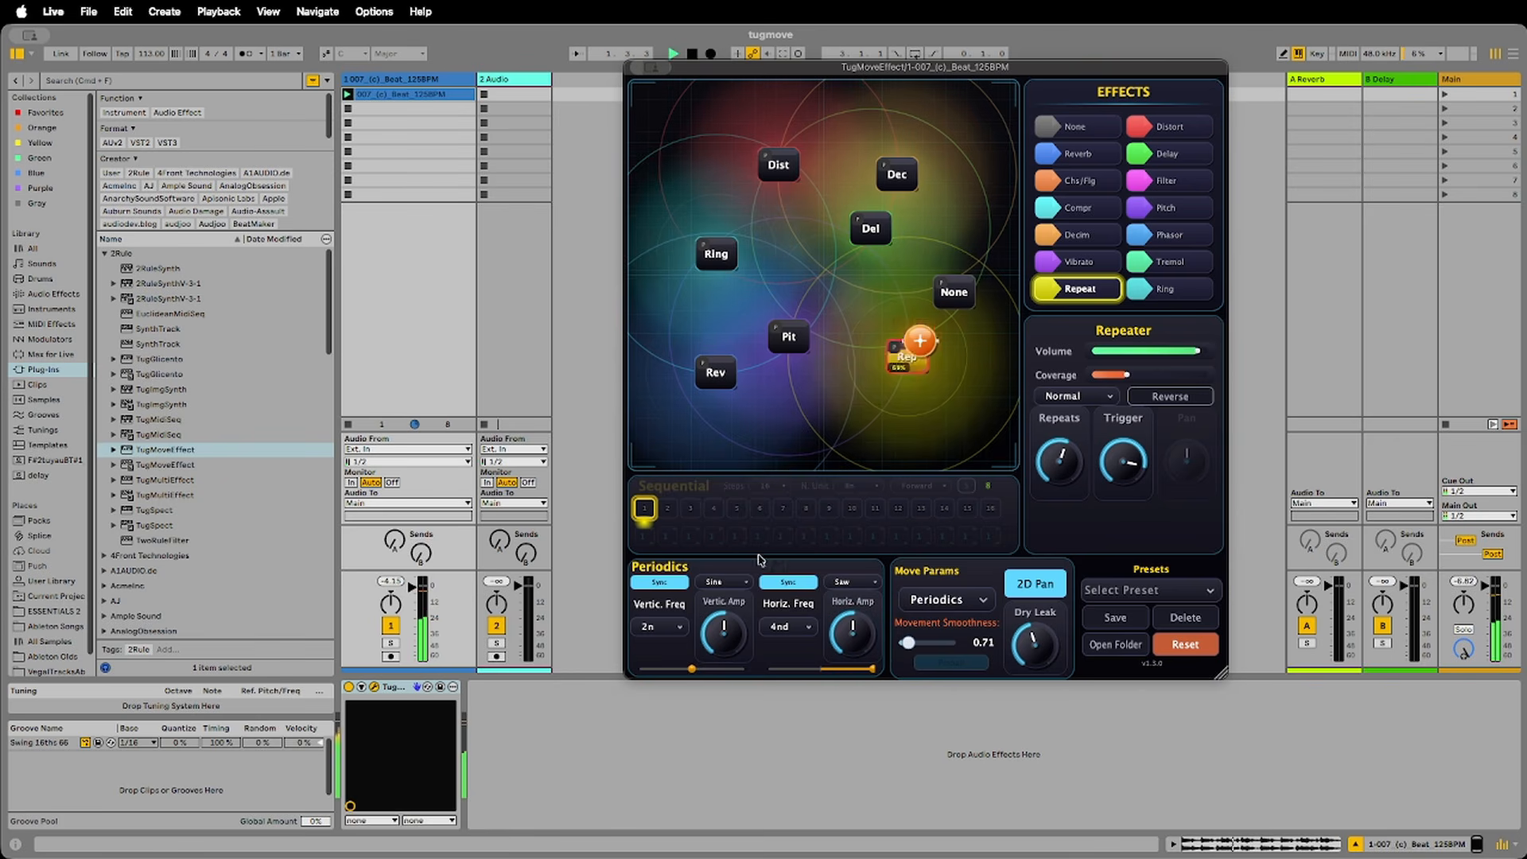
click(731, 580)
click(736, 620)
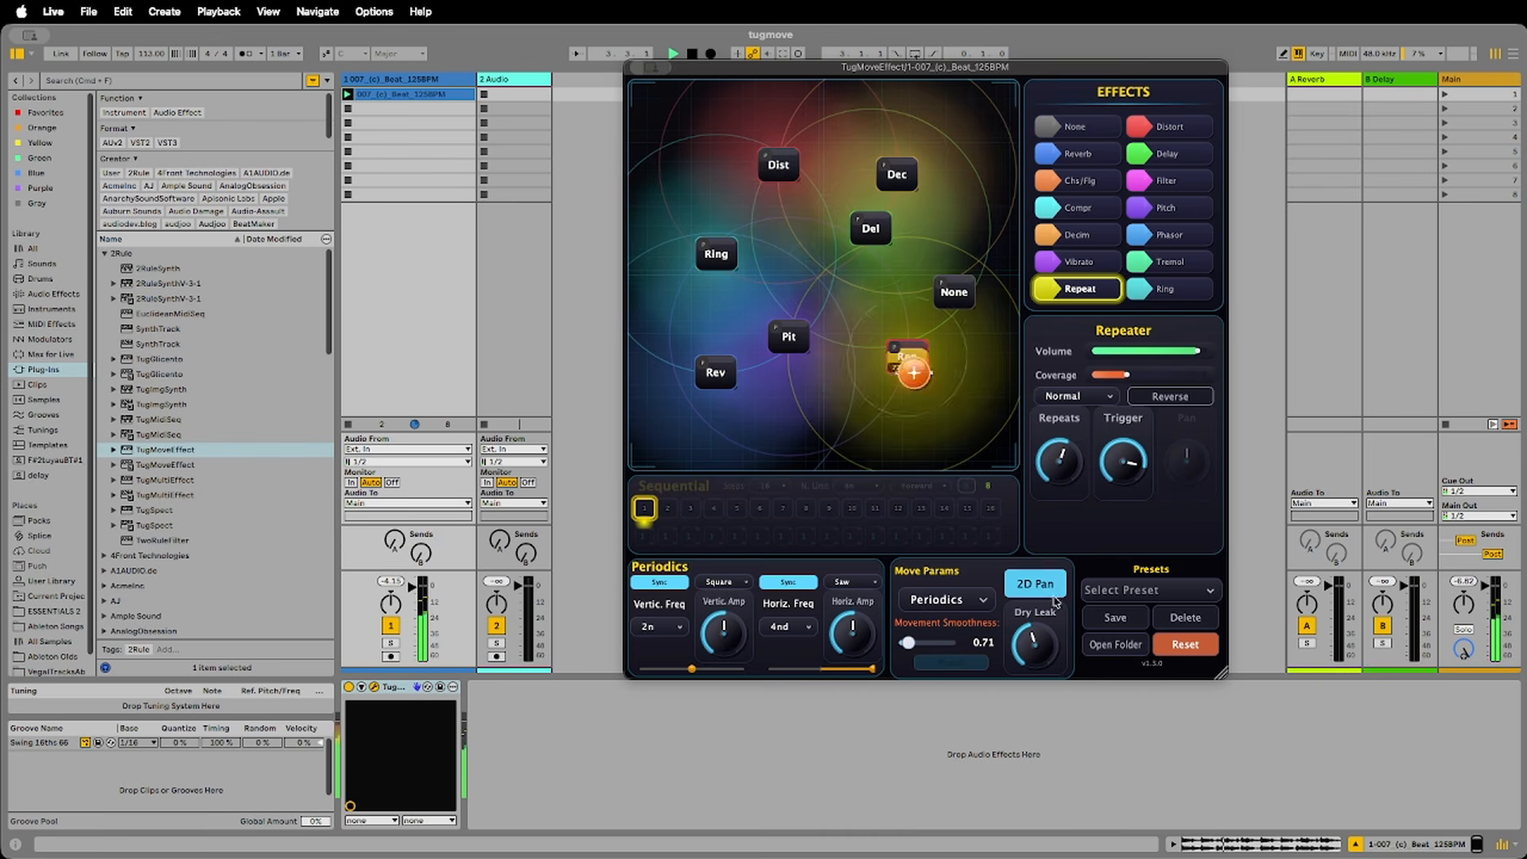
- Rearrange the 2D panel with Ring near the upper middle, Pitch in the lower middle, and Distort just below Repeat
drag(715, 253, 732, 172)
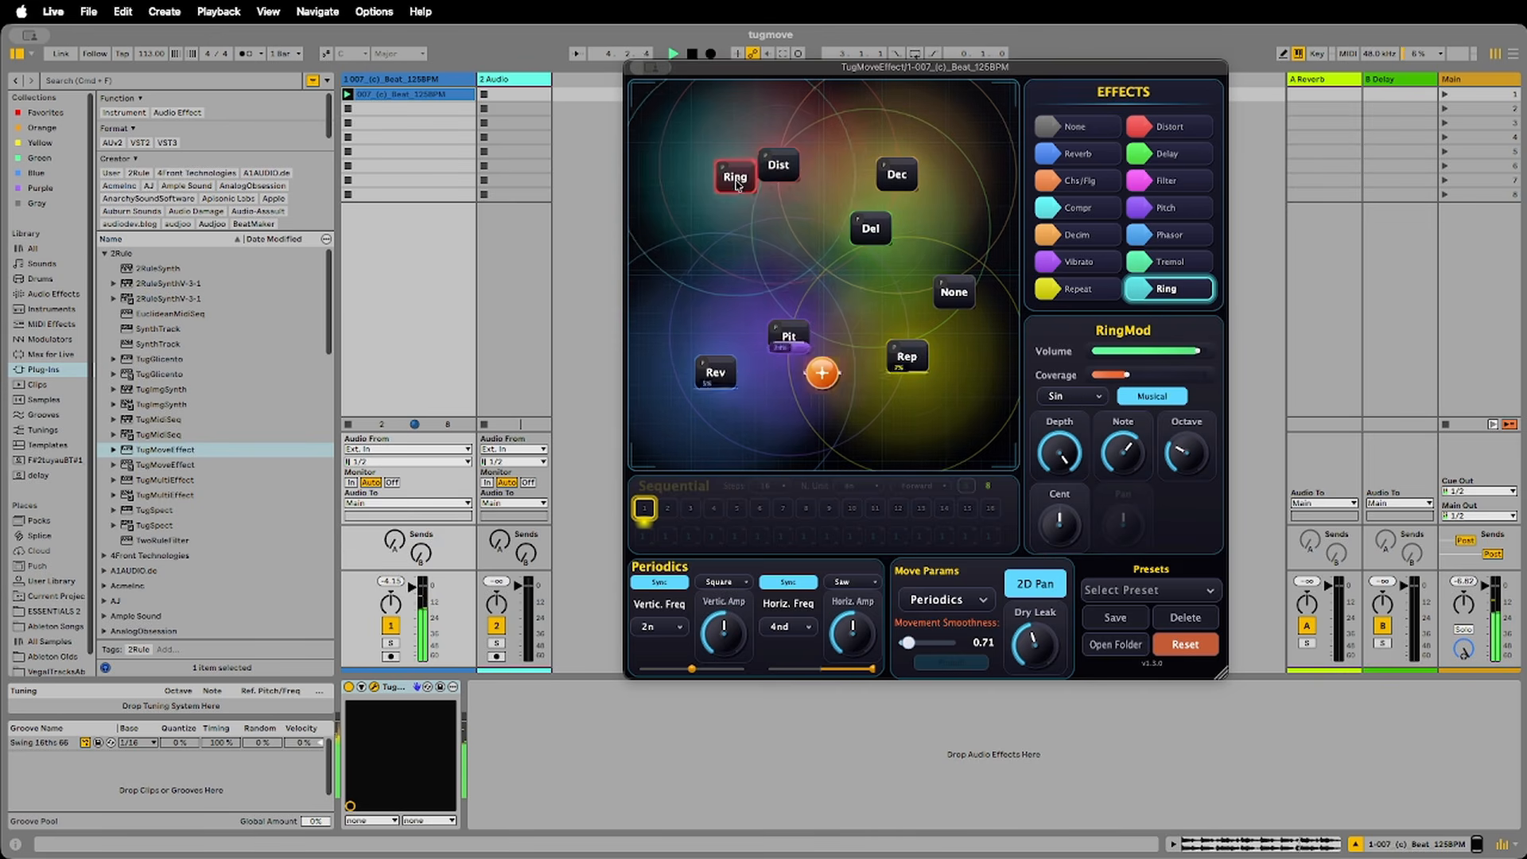
drag(788, 336, 750, 360)
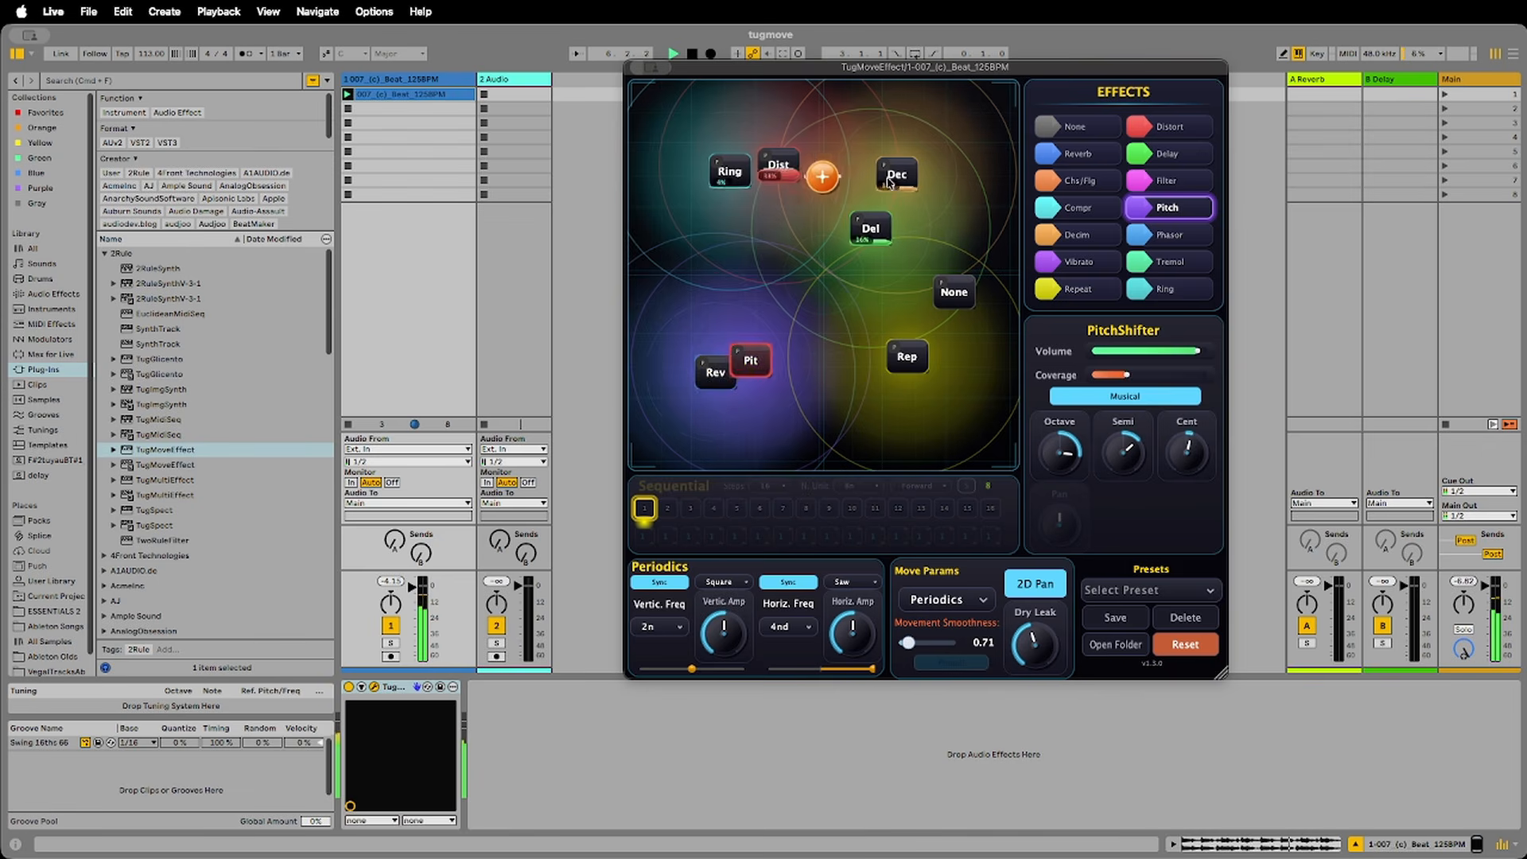
drag(791, 165, 718, 370)
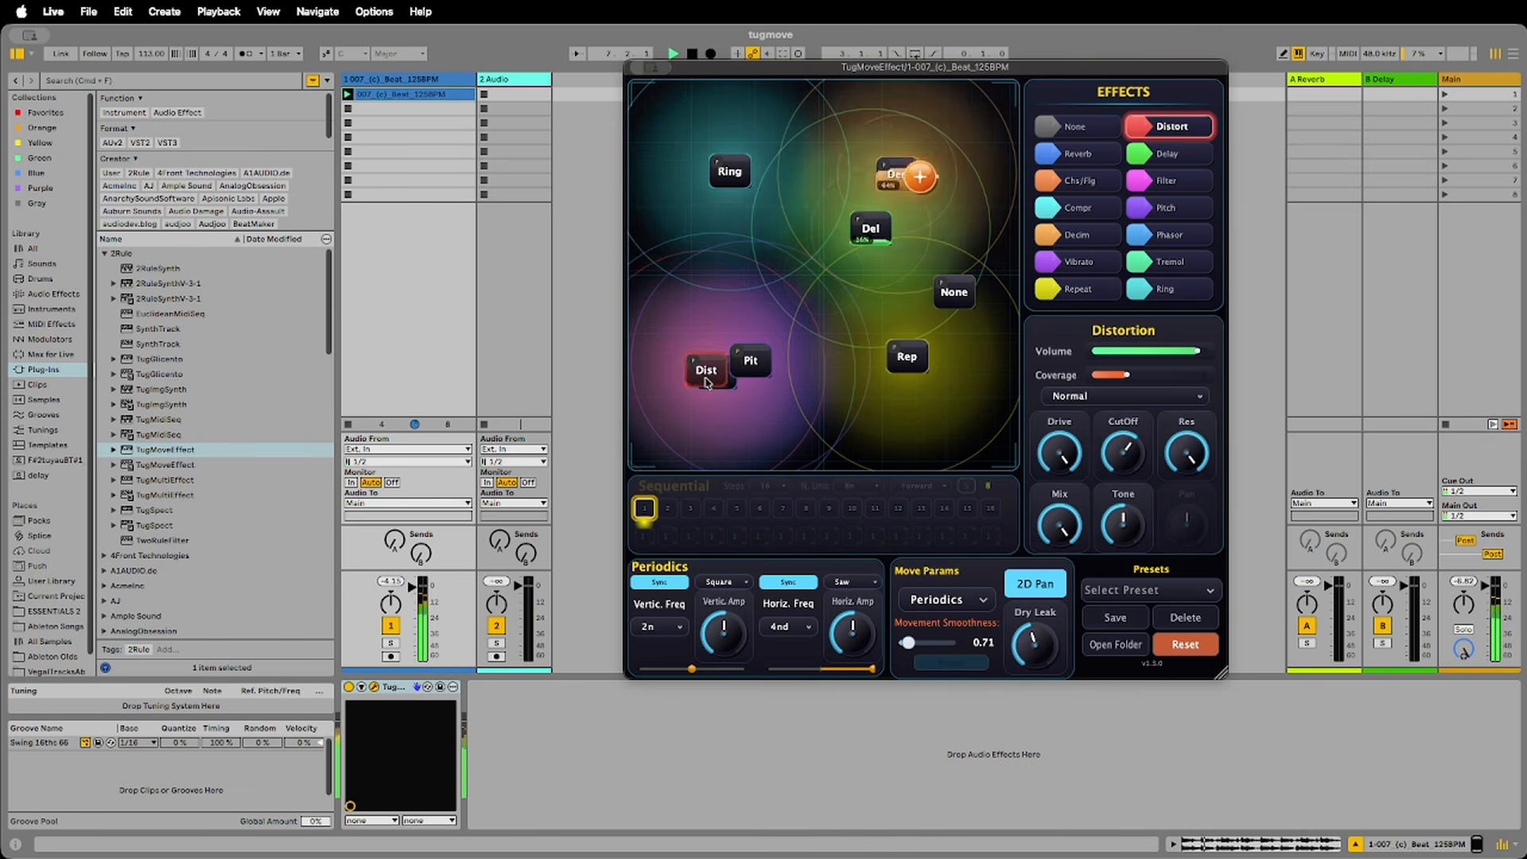
drag(733, 175, 800, 168)
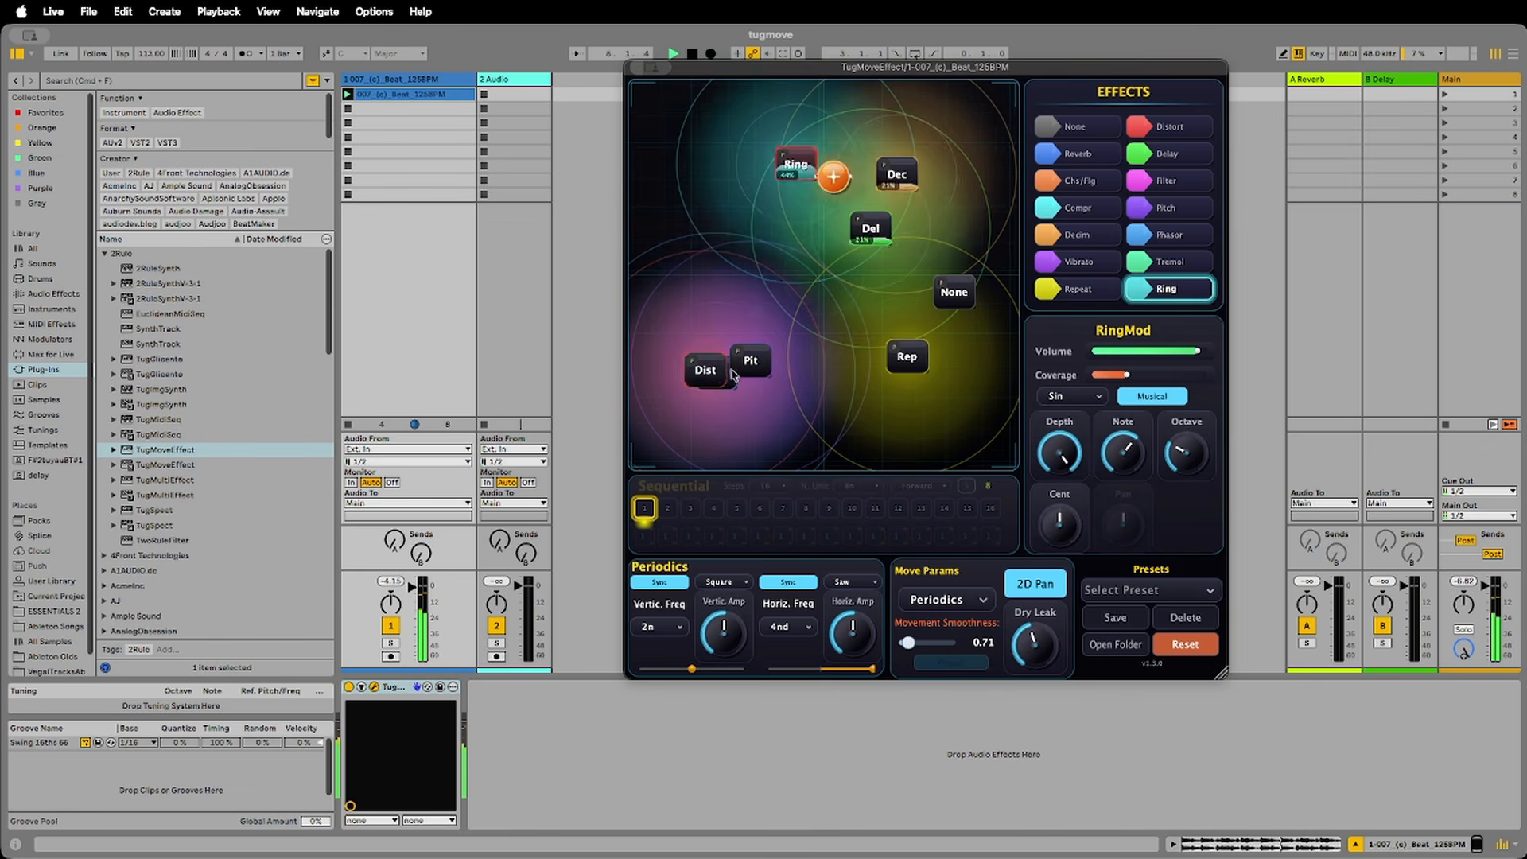
mouse_move(744, 366)
mouse_down()
mouse_move(914, 389)
mouse_move(913, 338)
mouse_up()
click(913, 353)
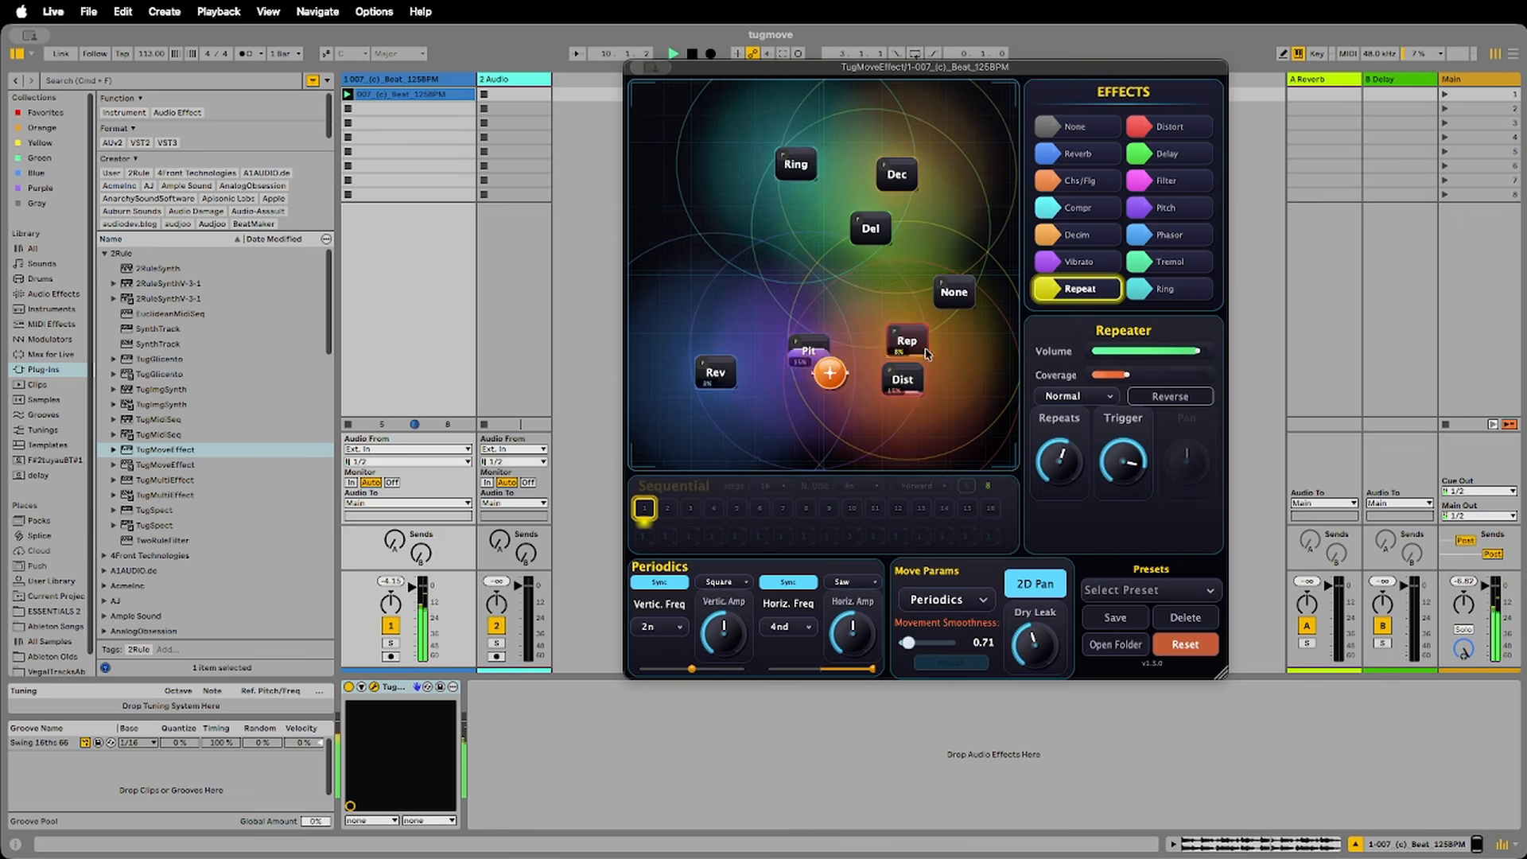
- Shift Ring slightly down and outward, and raise its Volume to maximum along with its Octave
mouse_move(794, 151)
mouse_down()
mouse_move(739, 163)
mouse_move(768, 184)
mouse_up()
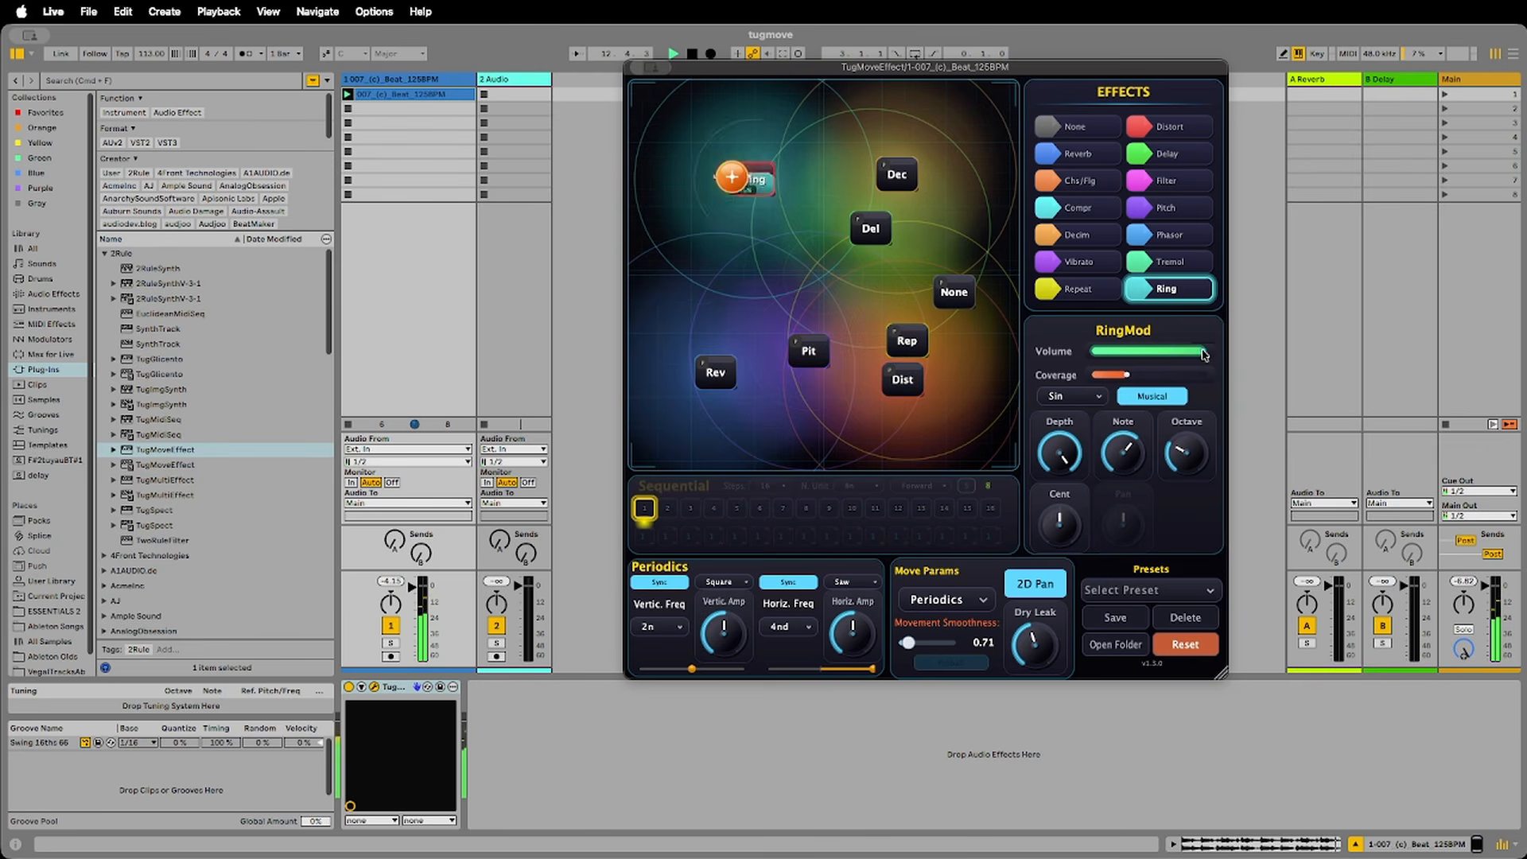
mouse_move(1194, 448)
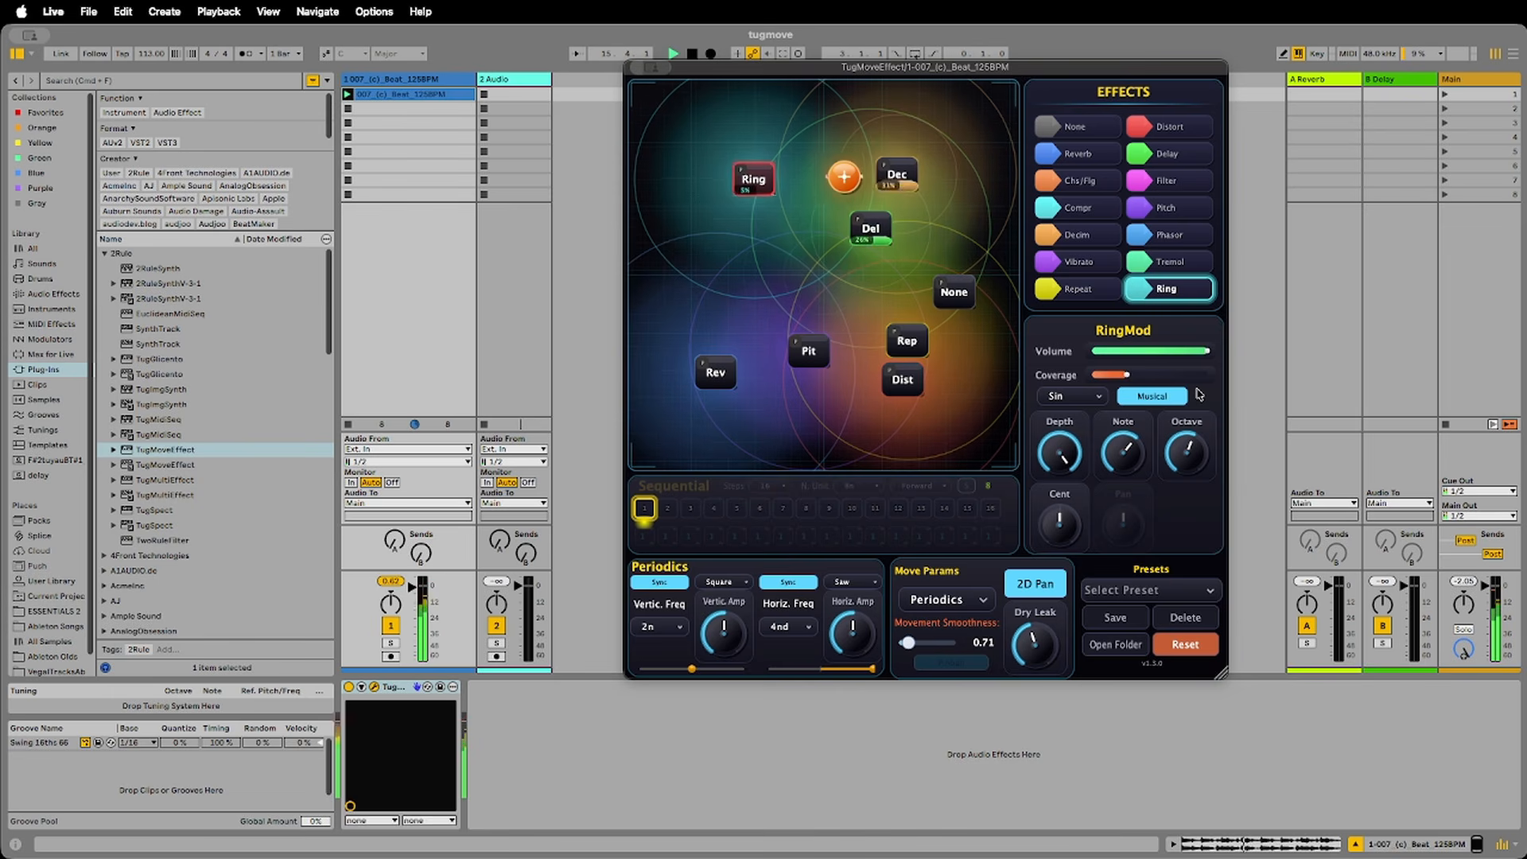
- Set the synced Horiz. Freq to 4n
click(790, 626)
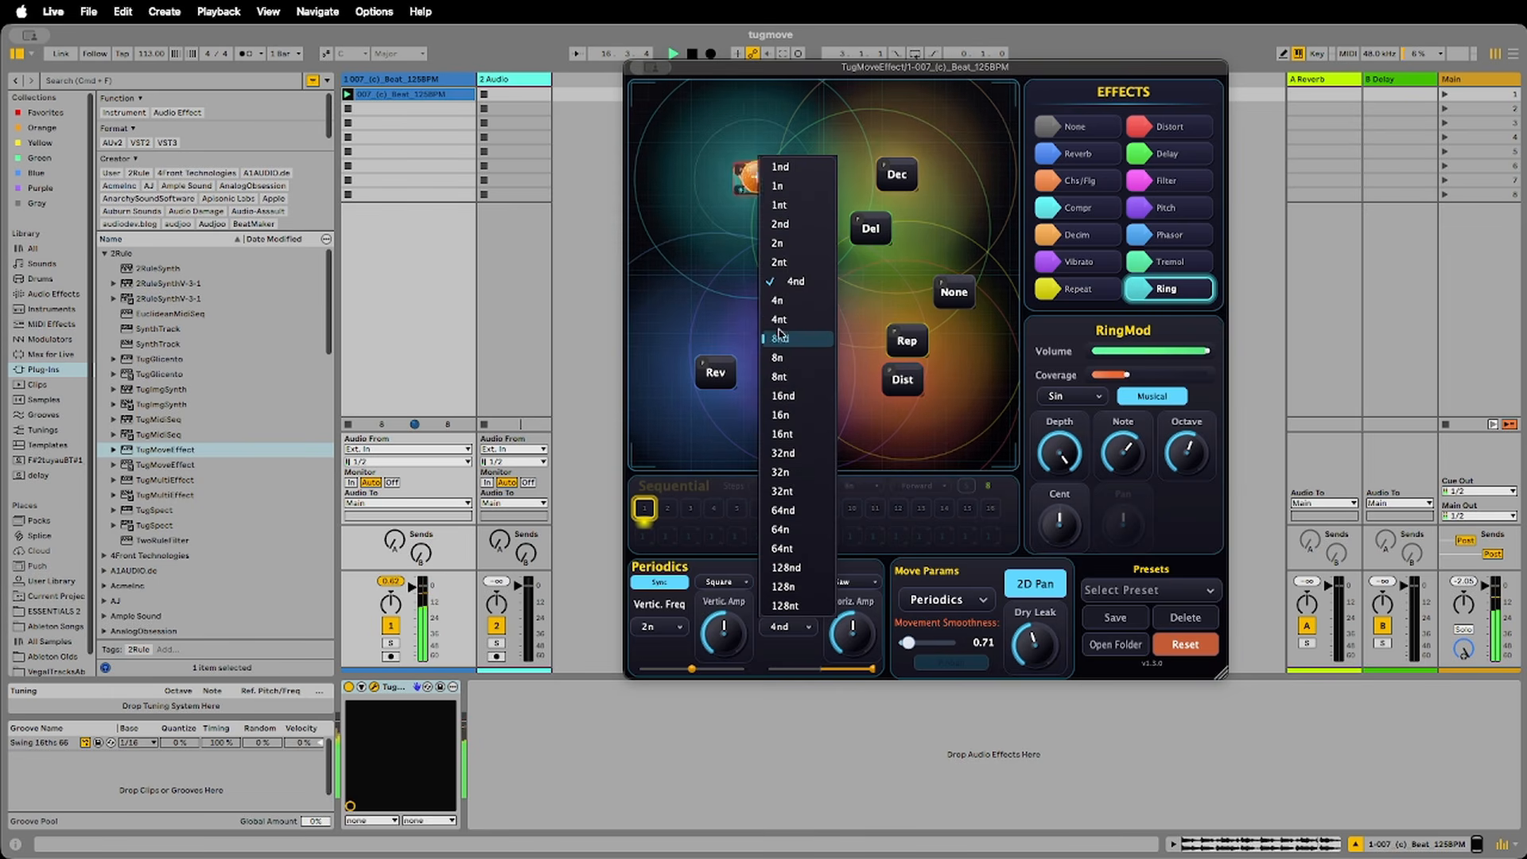
click(788, 305)
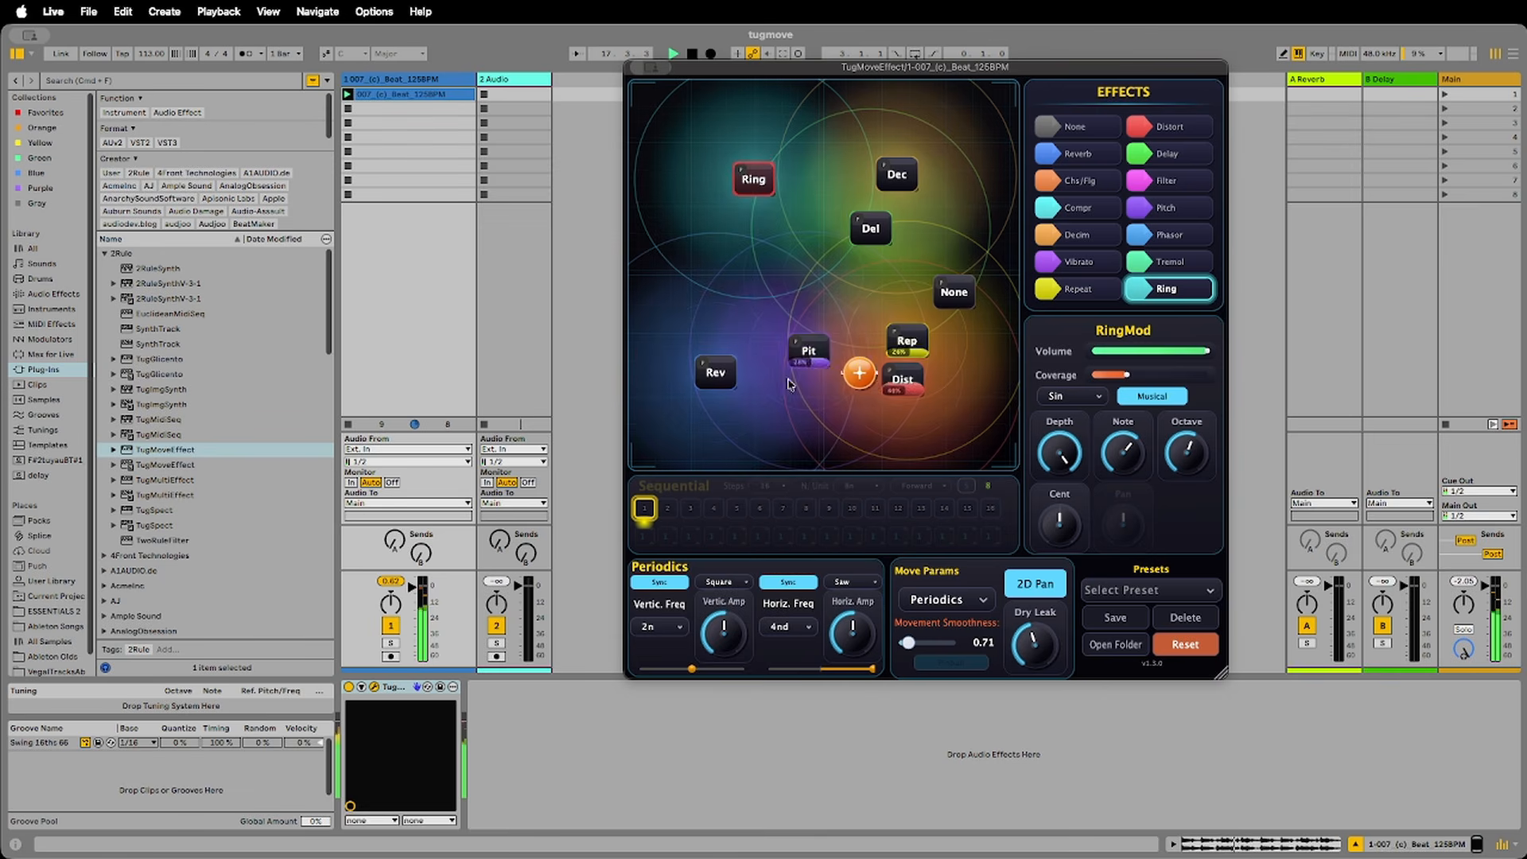
click(790, 626)
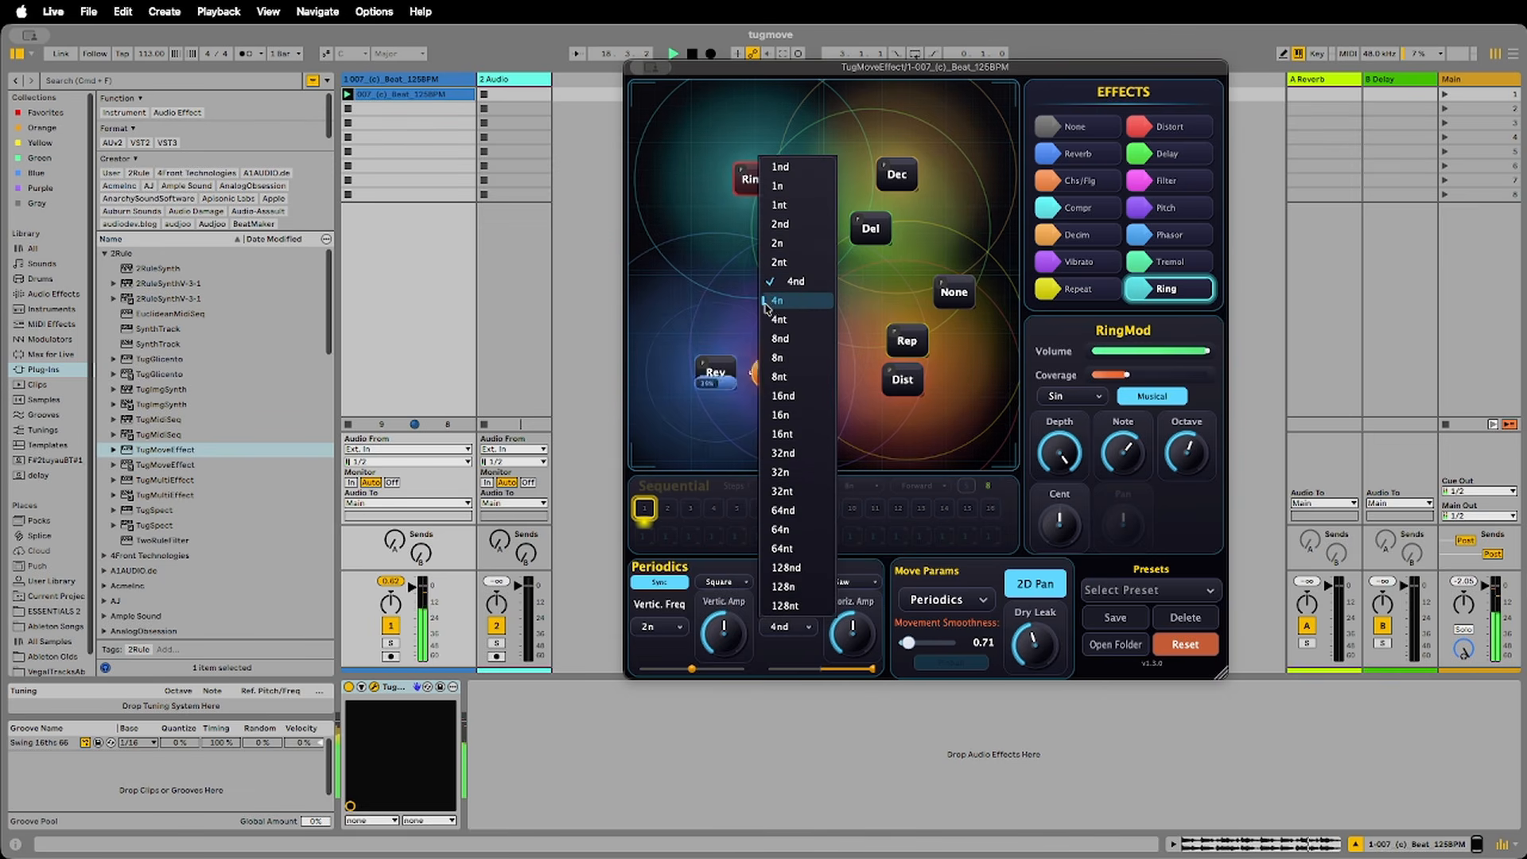
click(766, 303)
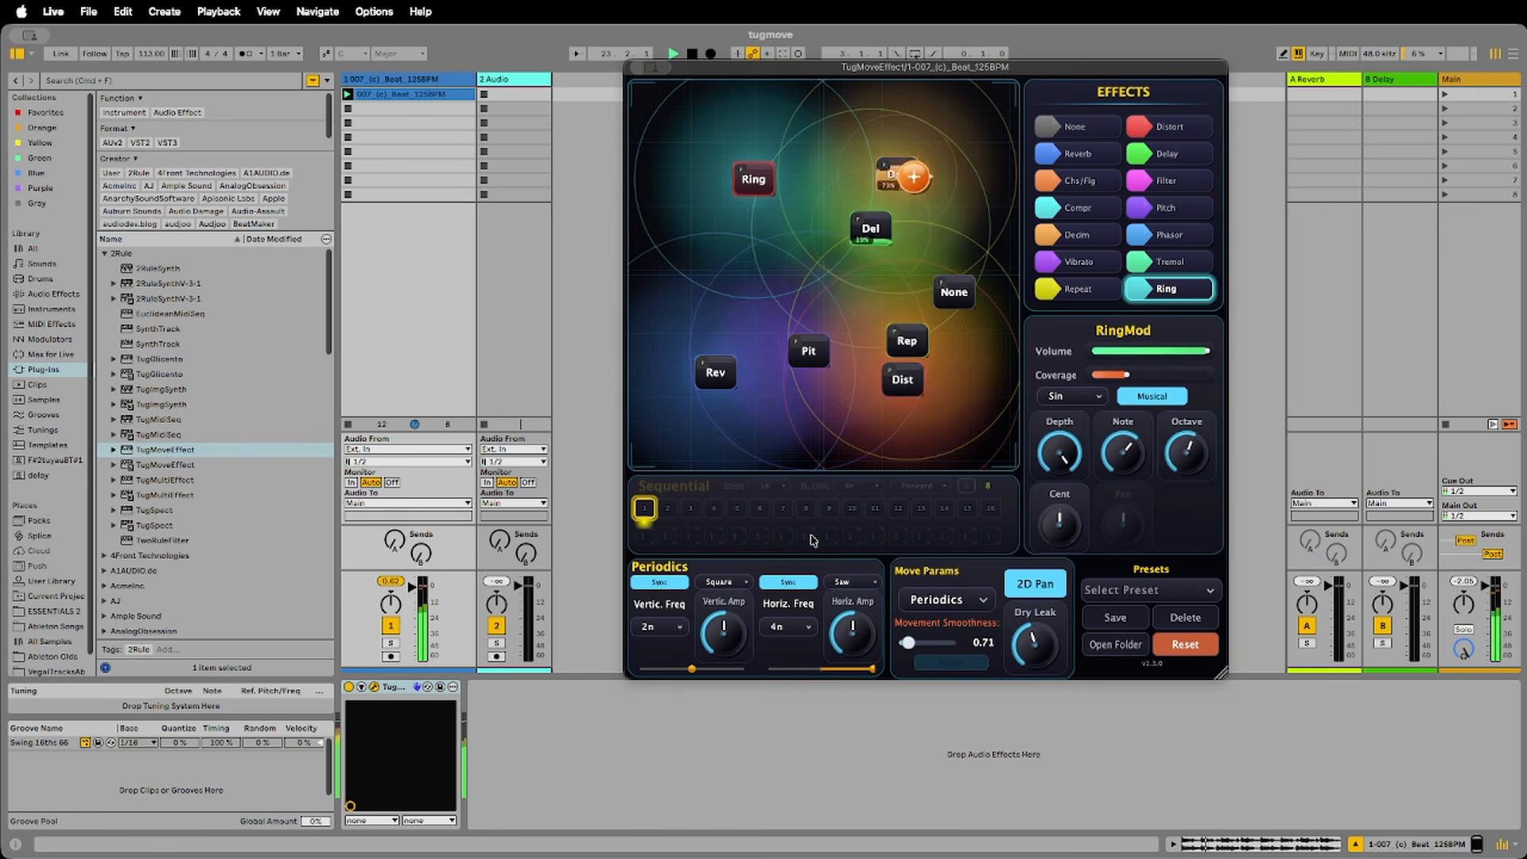
- Assign Reverb to step 1, Decim to step 3 and Ring to step 5 of the sequencer
click(925, 408)
drag(716, 372, 647, 494)
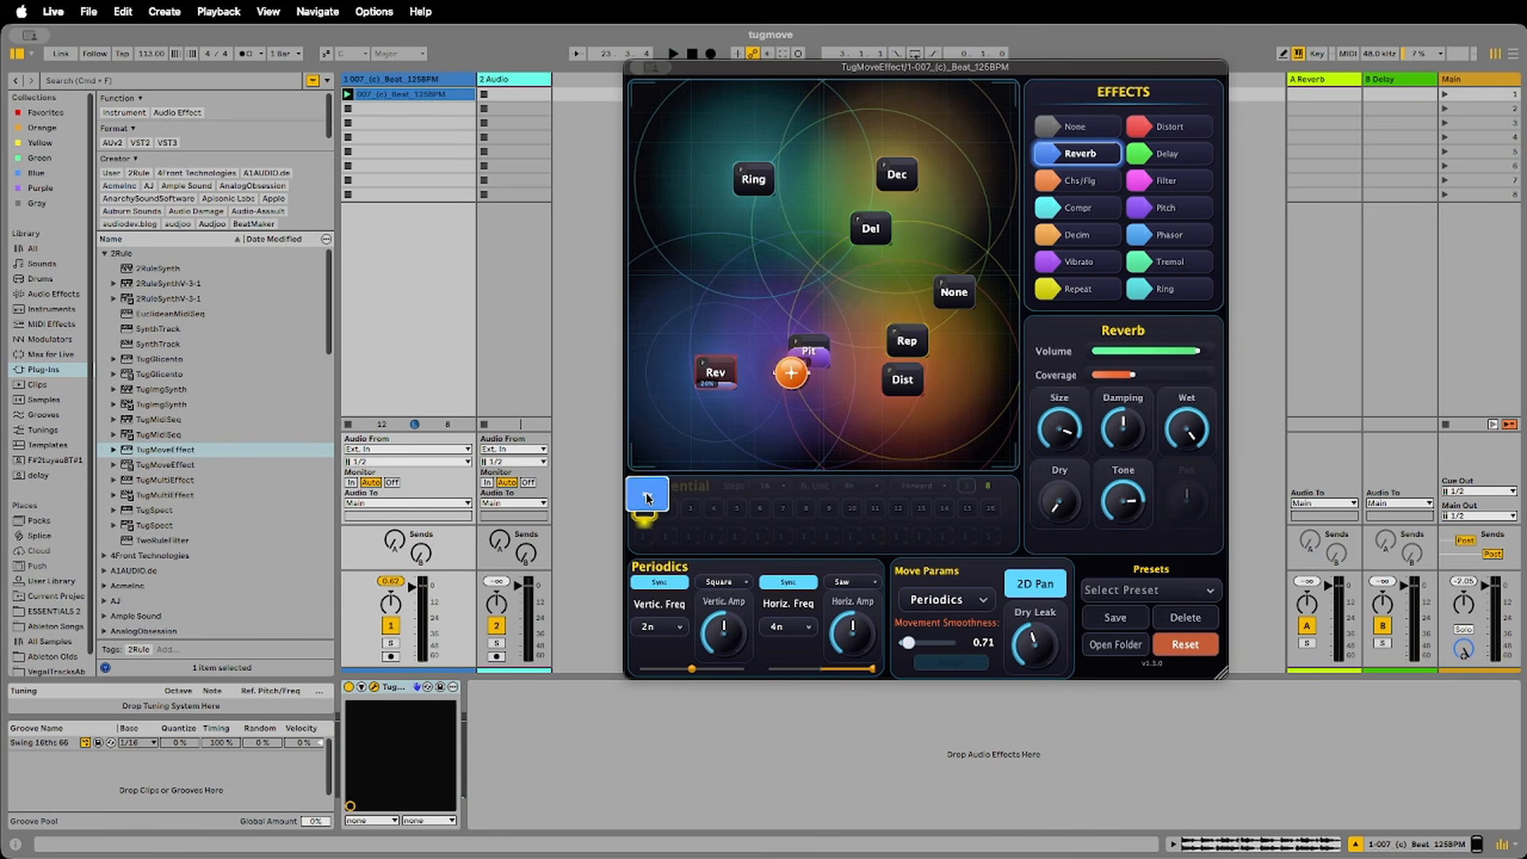
click(819, 356)
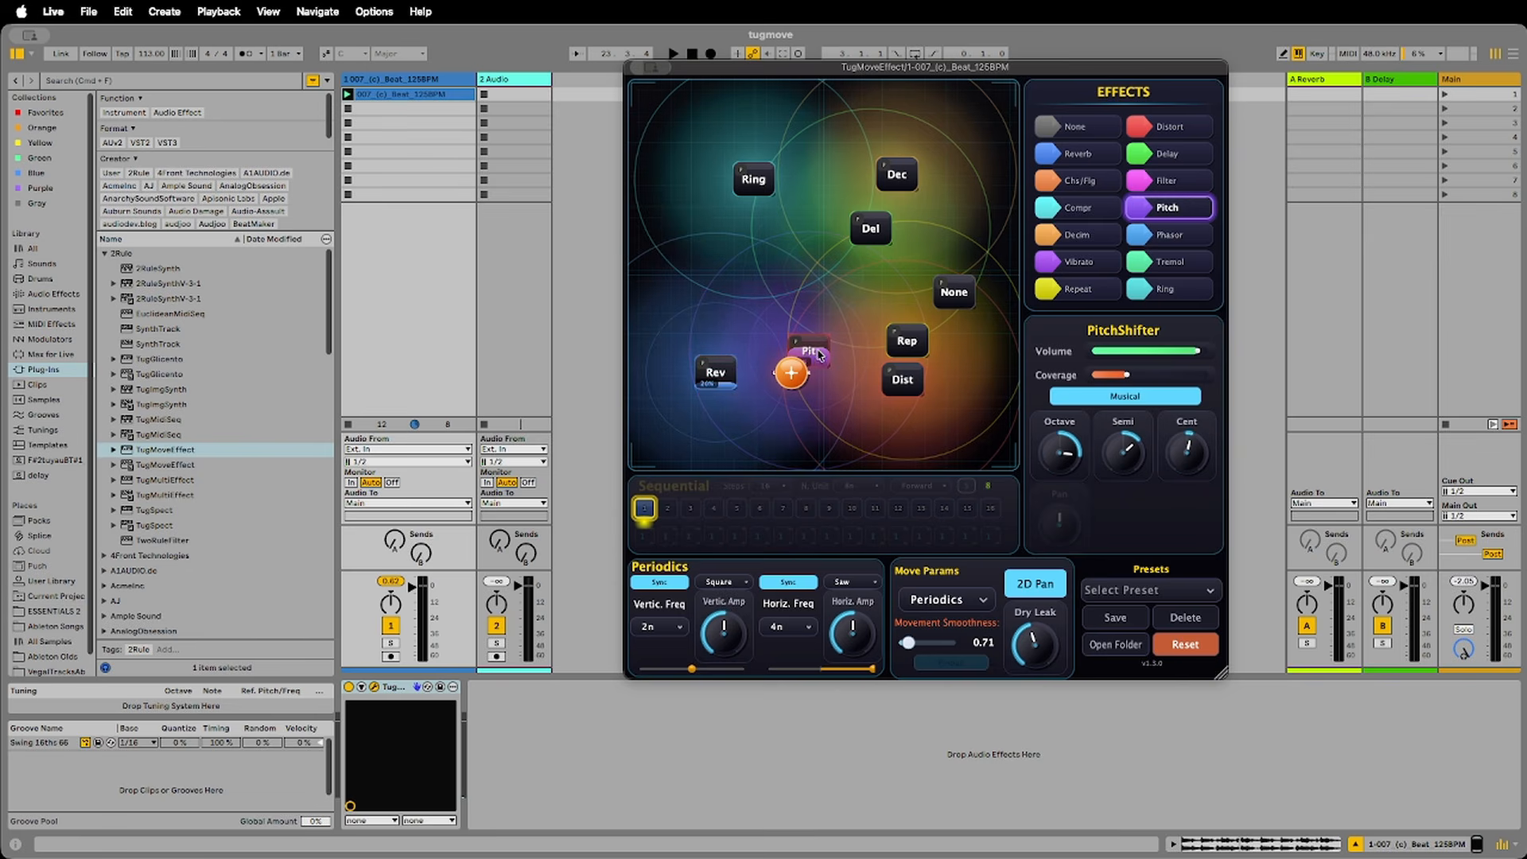
click(872, 226)
drag(898, 181, 702, 504)
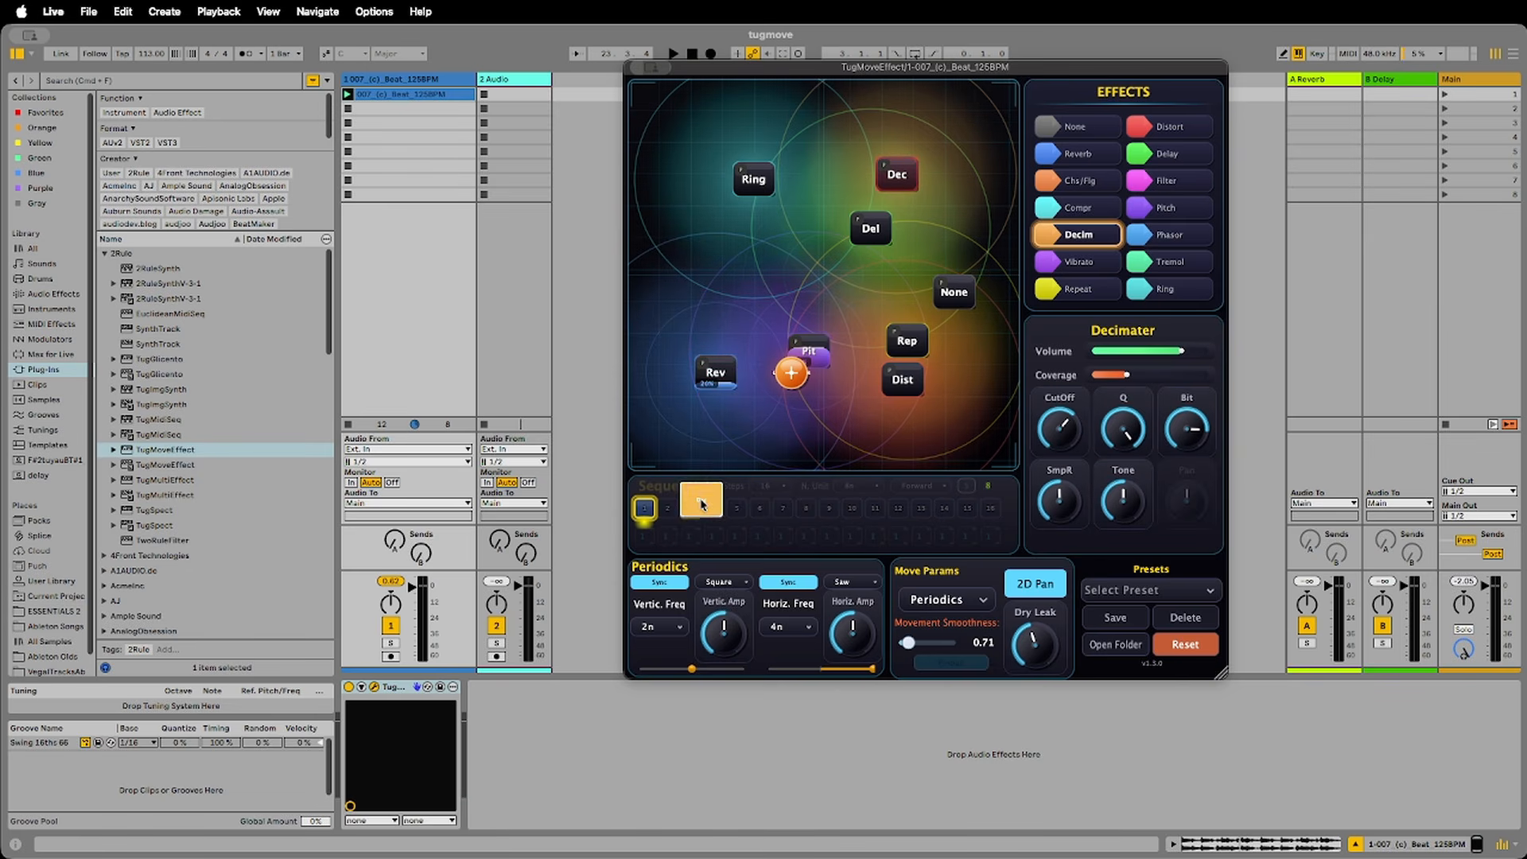
click(755, 181)
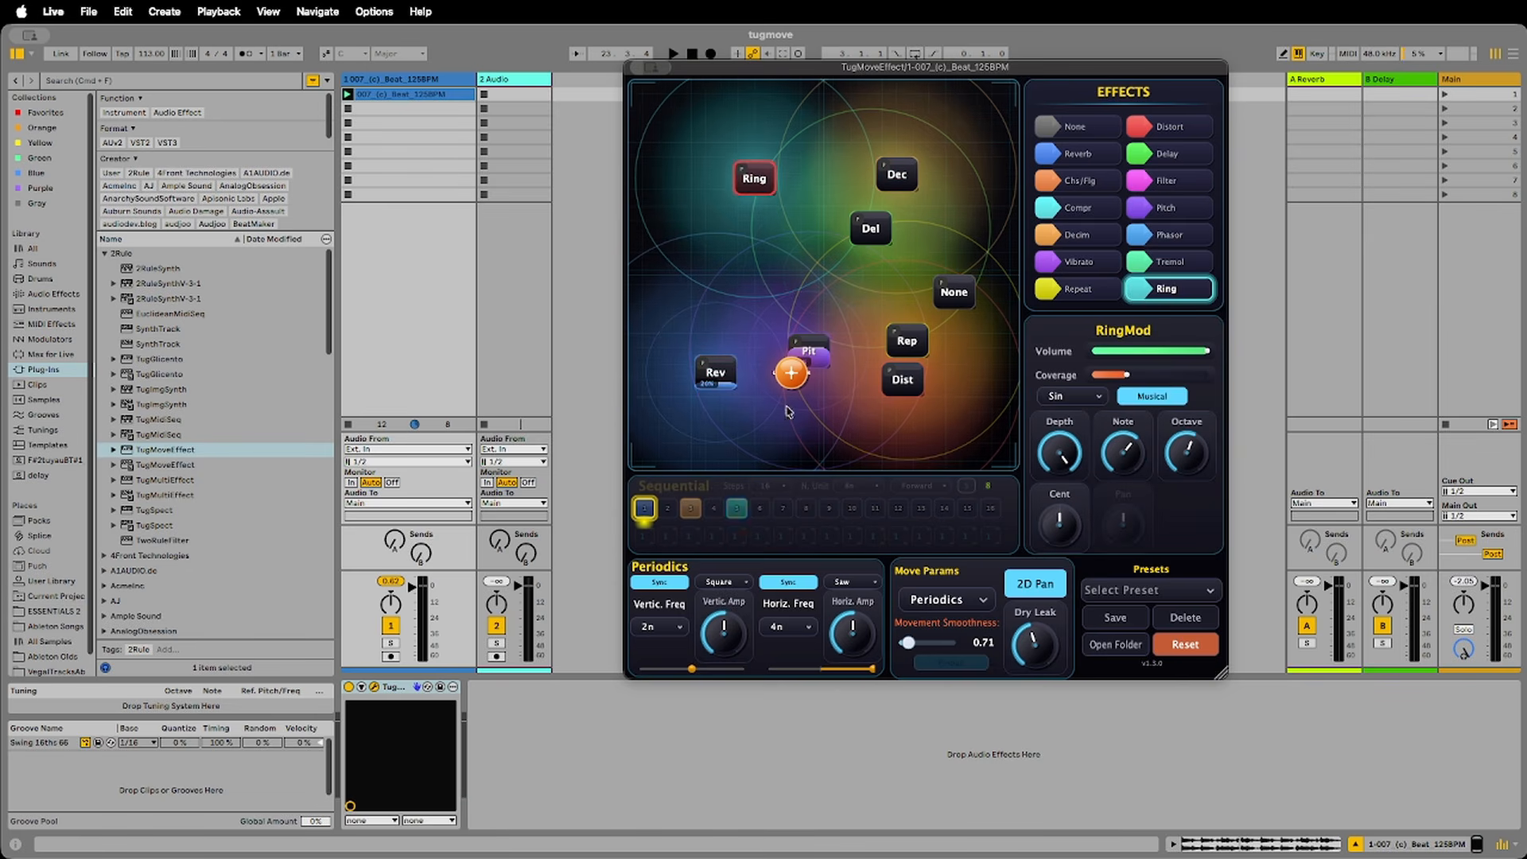
- Switch the movement mode to Sequential and assign Repeat to step 7
click(950, 602)
click(943, 654)
click(905, 345)
drag(905, 349, 780, 508)
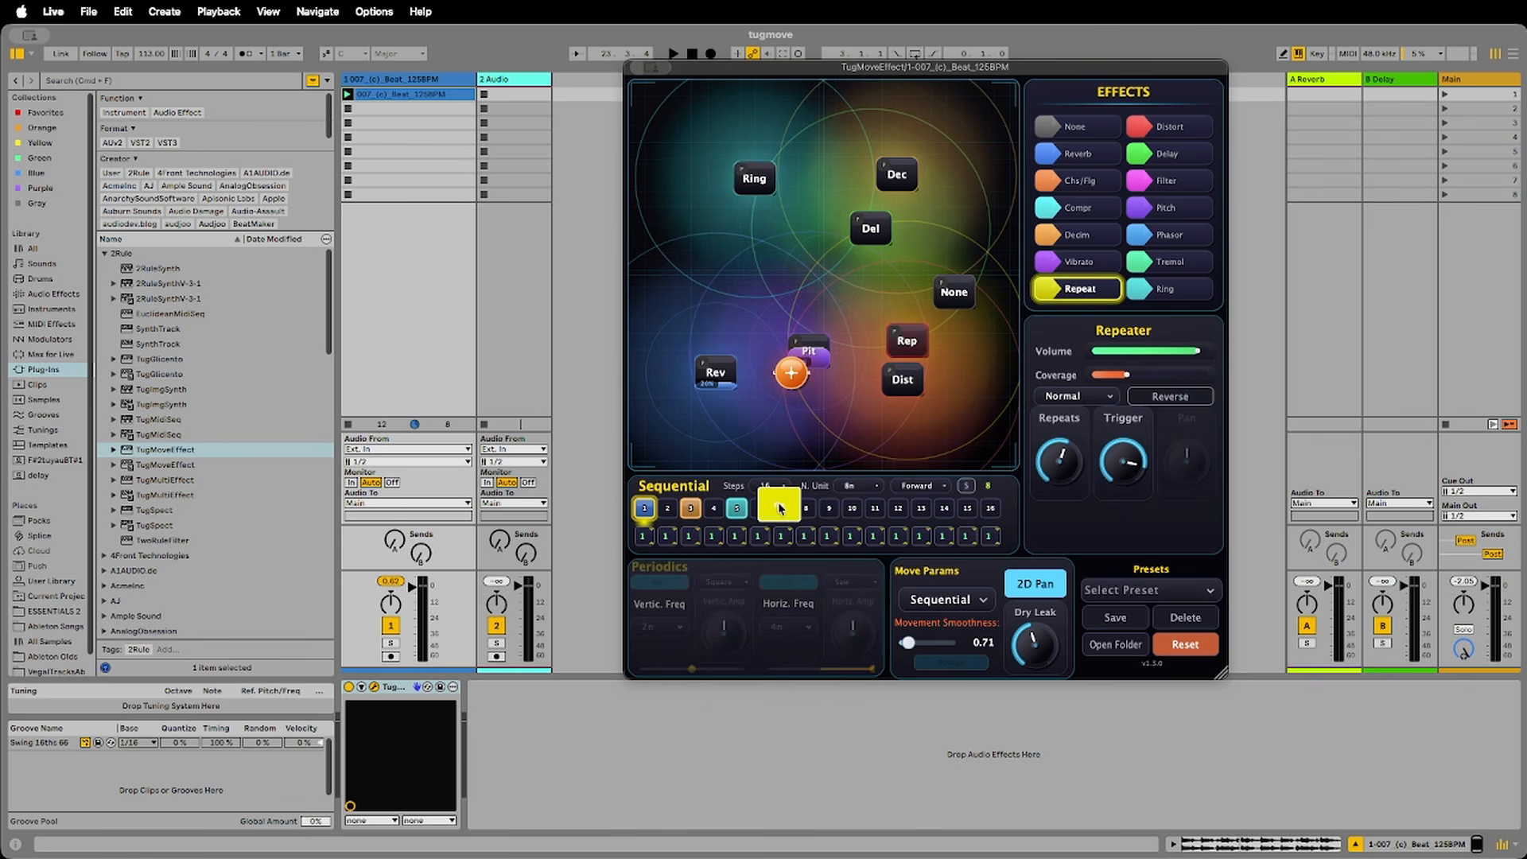
- Assign Delay to sequencer step 4, and move Repeat to step 6 and Decim to step 2
click(948, 295)
click(880, 231)
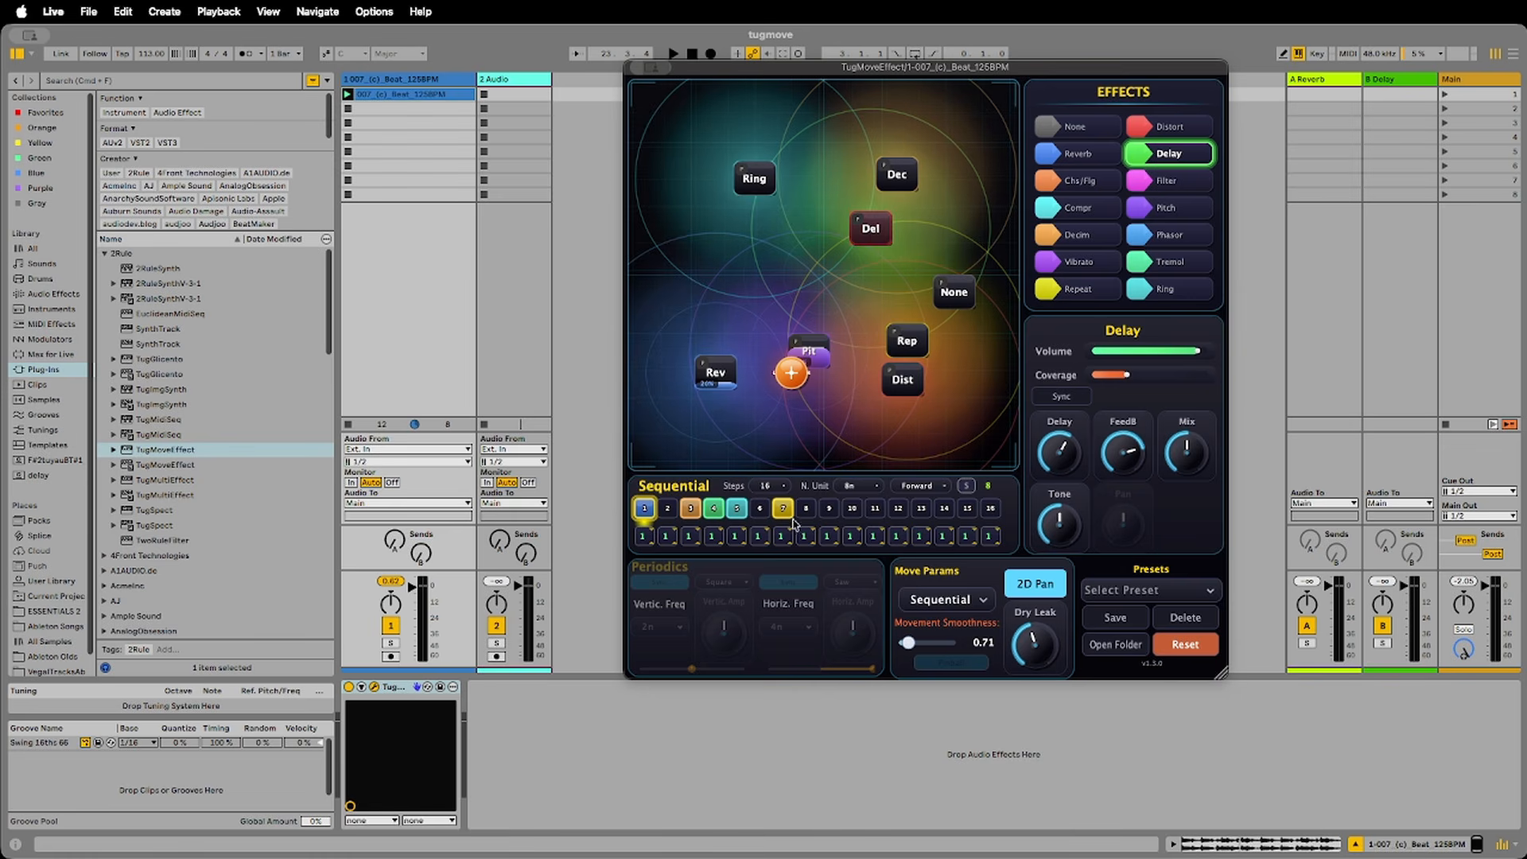
click(765, 508)
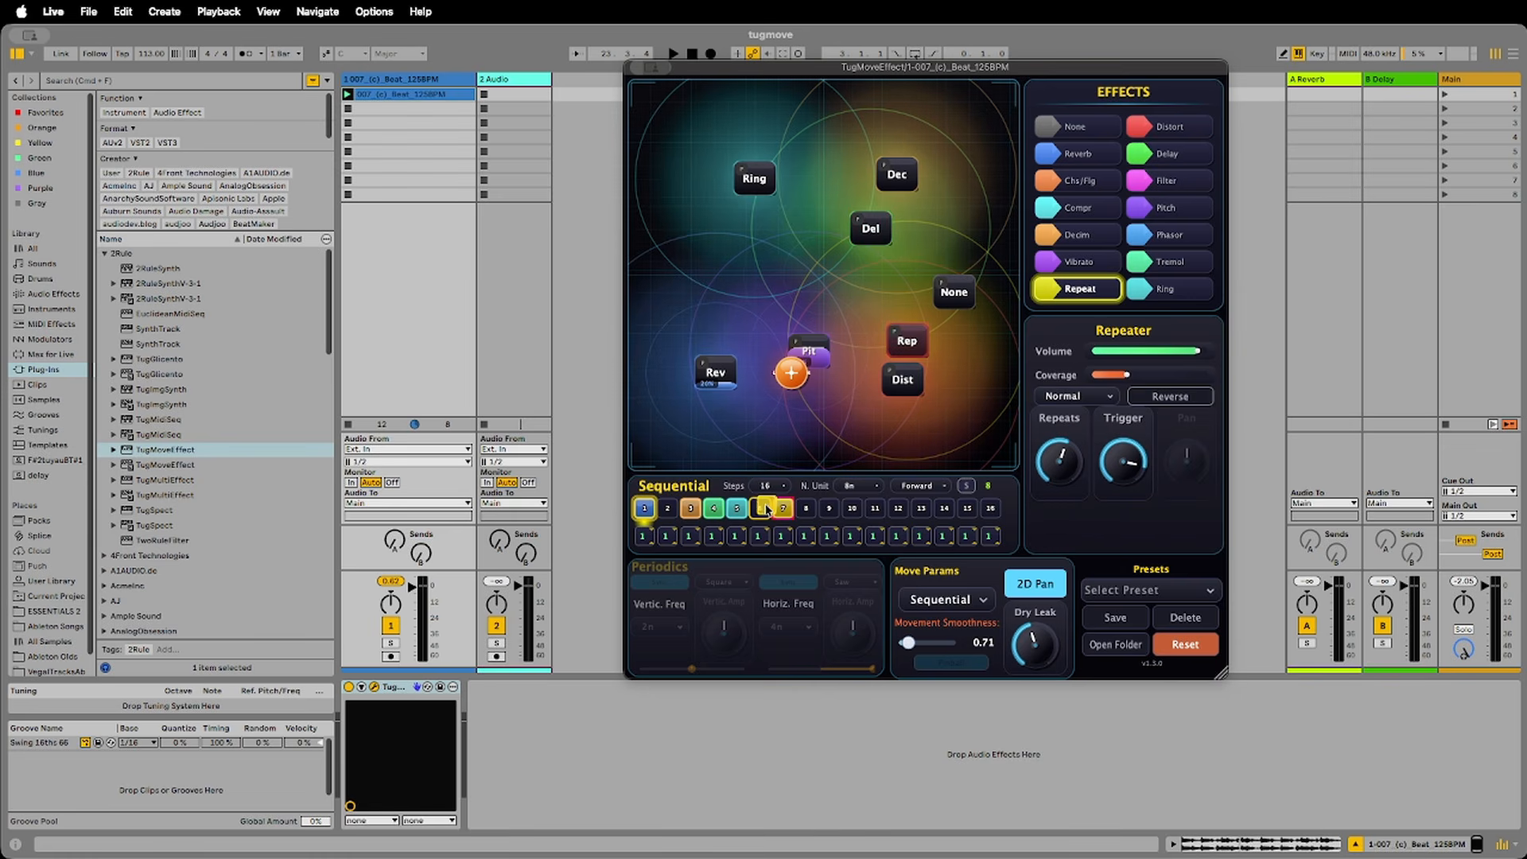
click(690, 509)
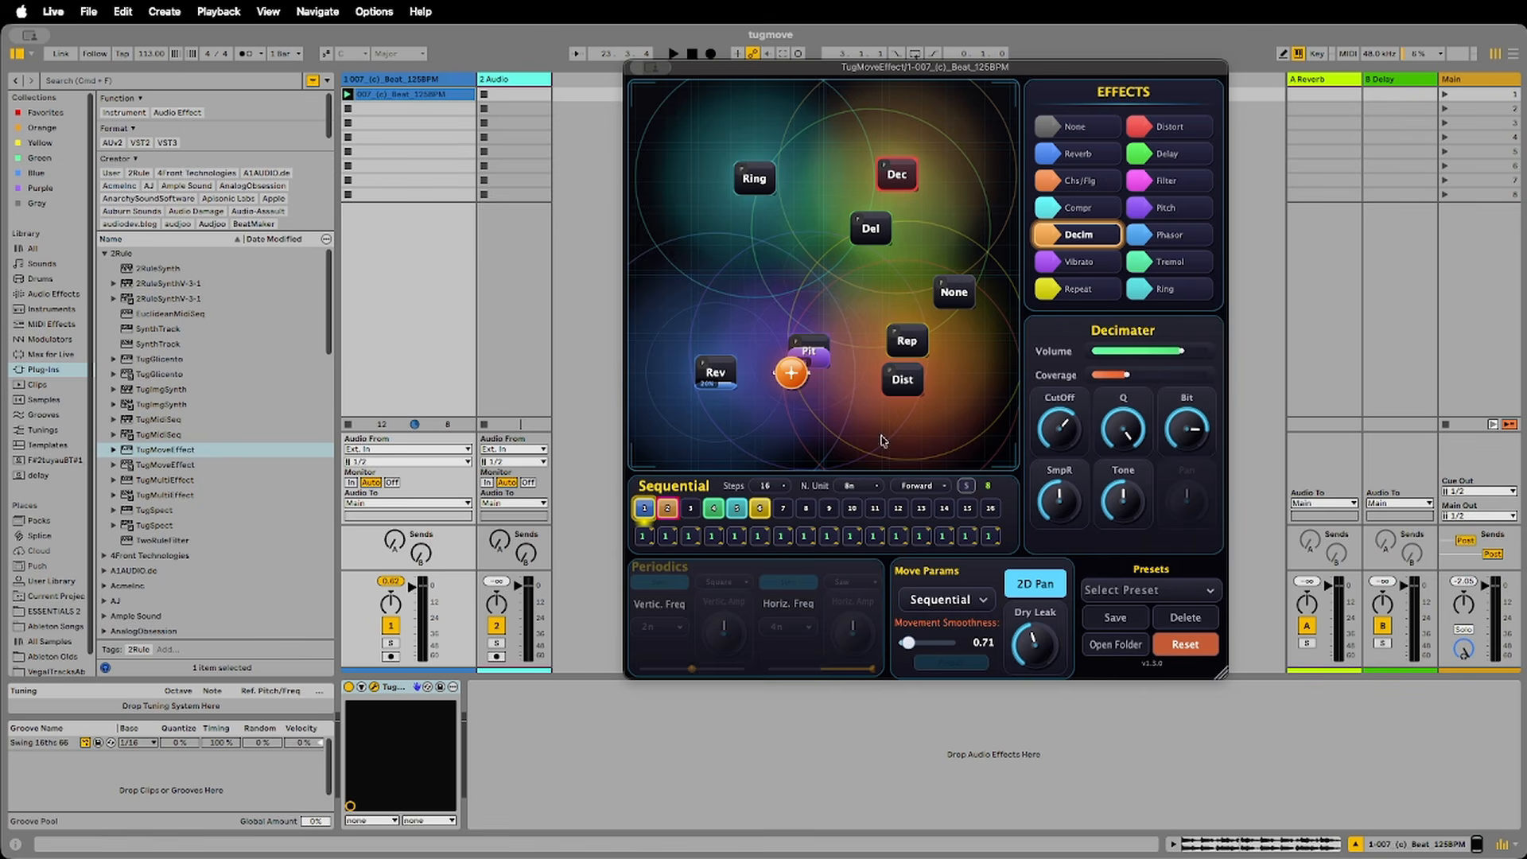
- Limit the sequence to 8 steps and play the loop
click(781, 486)
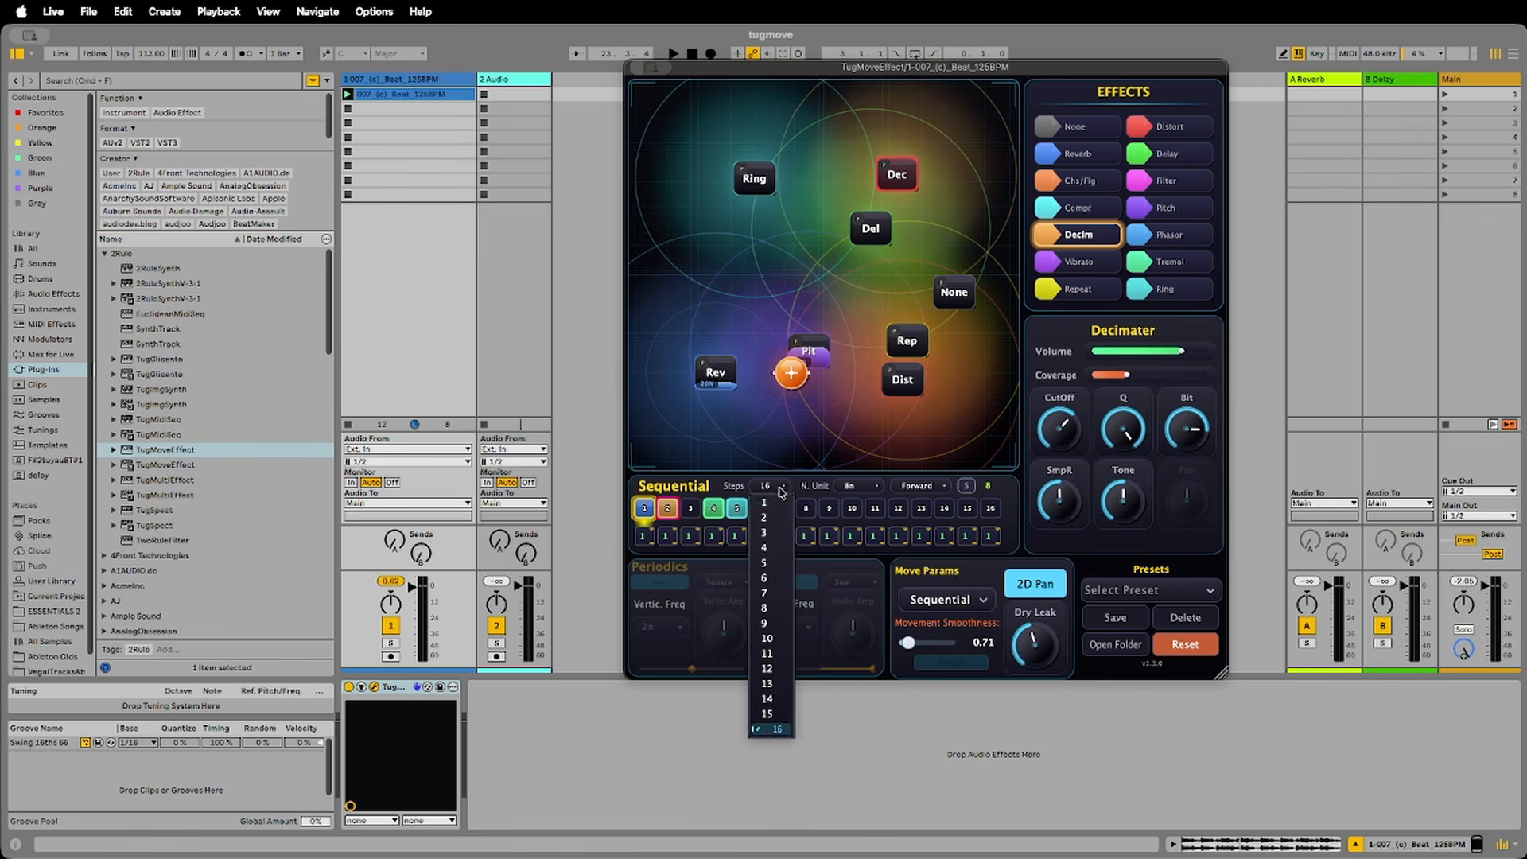
click(776, 608)
key(space)
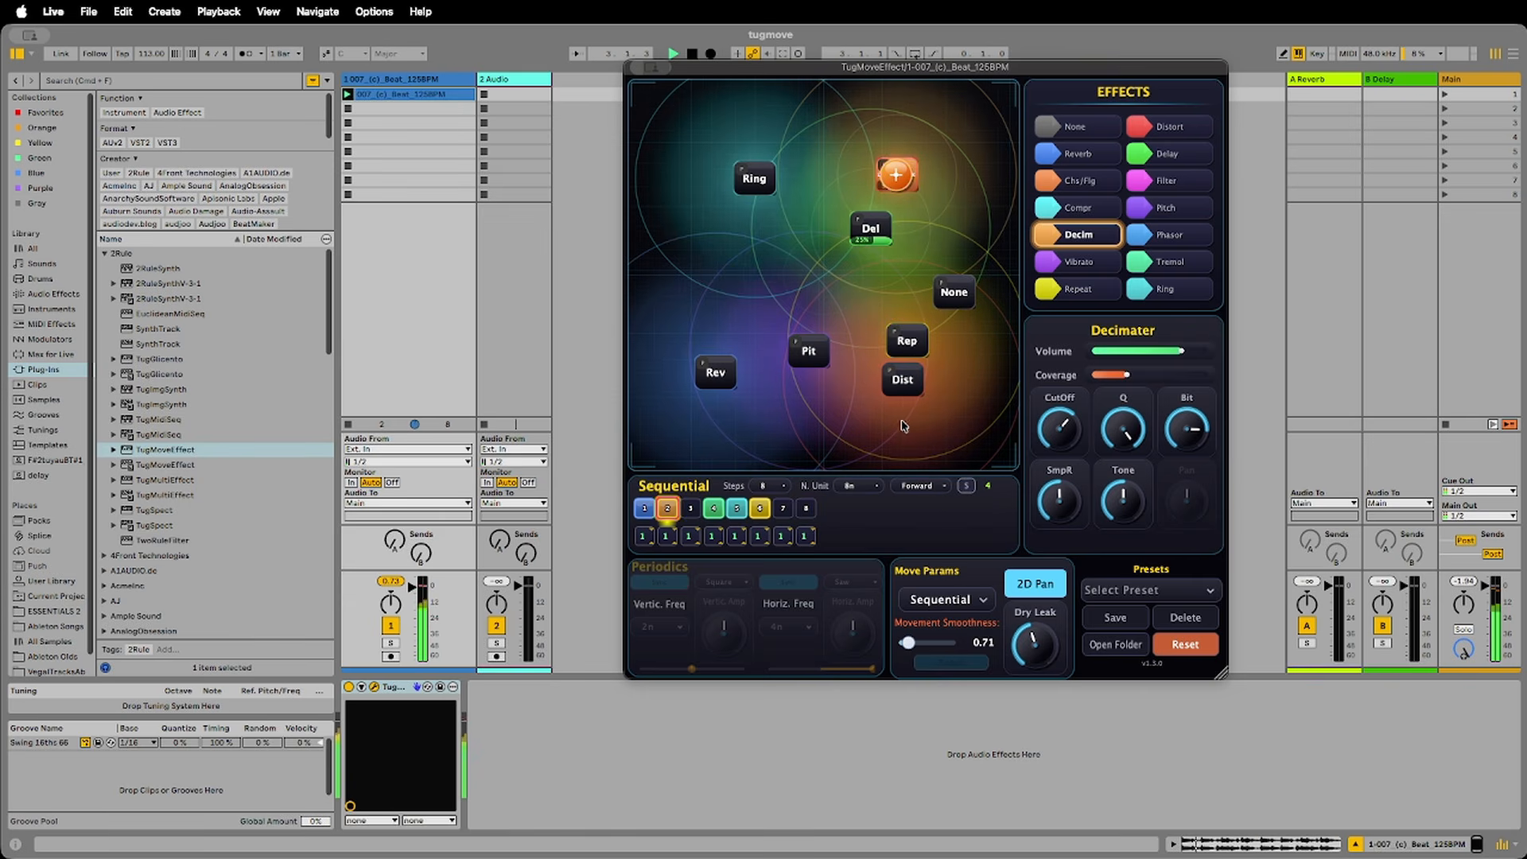
- Set the sequencer's note unit to 16n and reduce Movement Smoothness to 0.00 while auditioning the loop
mouse_move(913, 377)
mouse_down()
mouse_move(867, 341)
mouse_move(905, 392)
mouse_up()
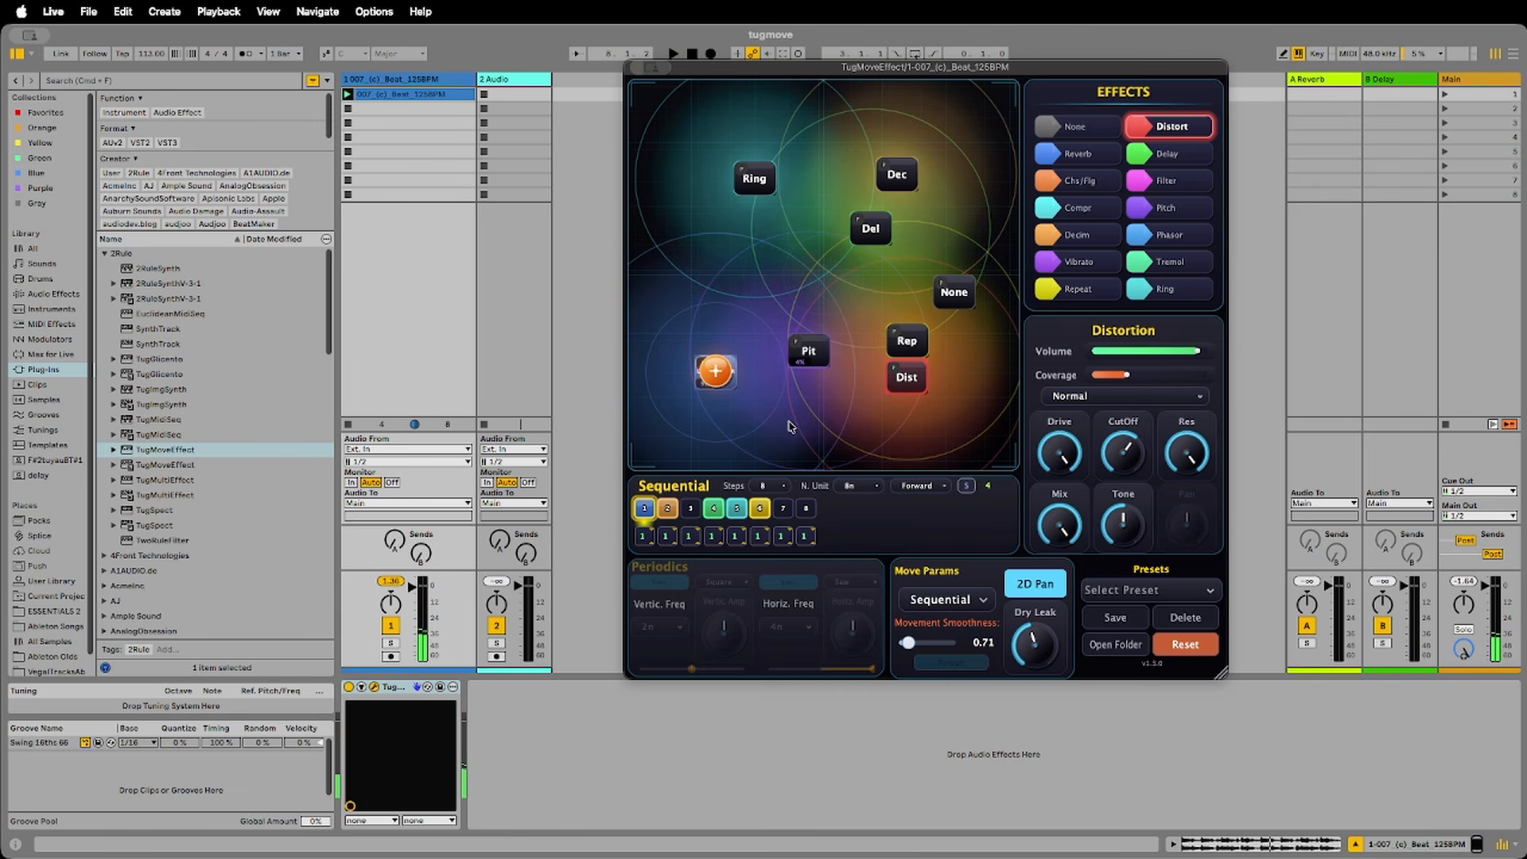
click(783, 487)
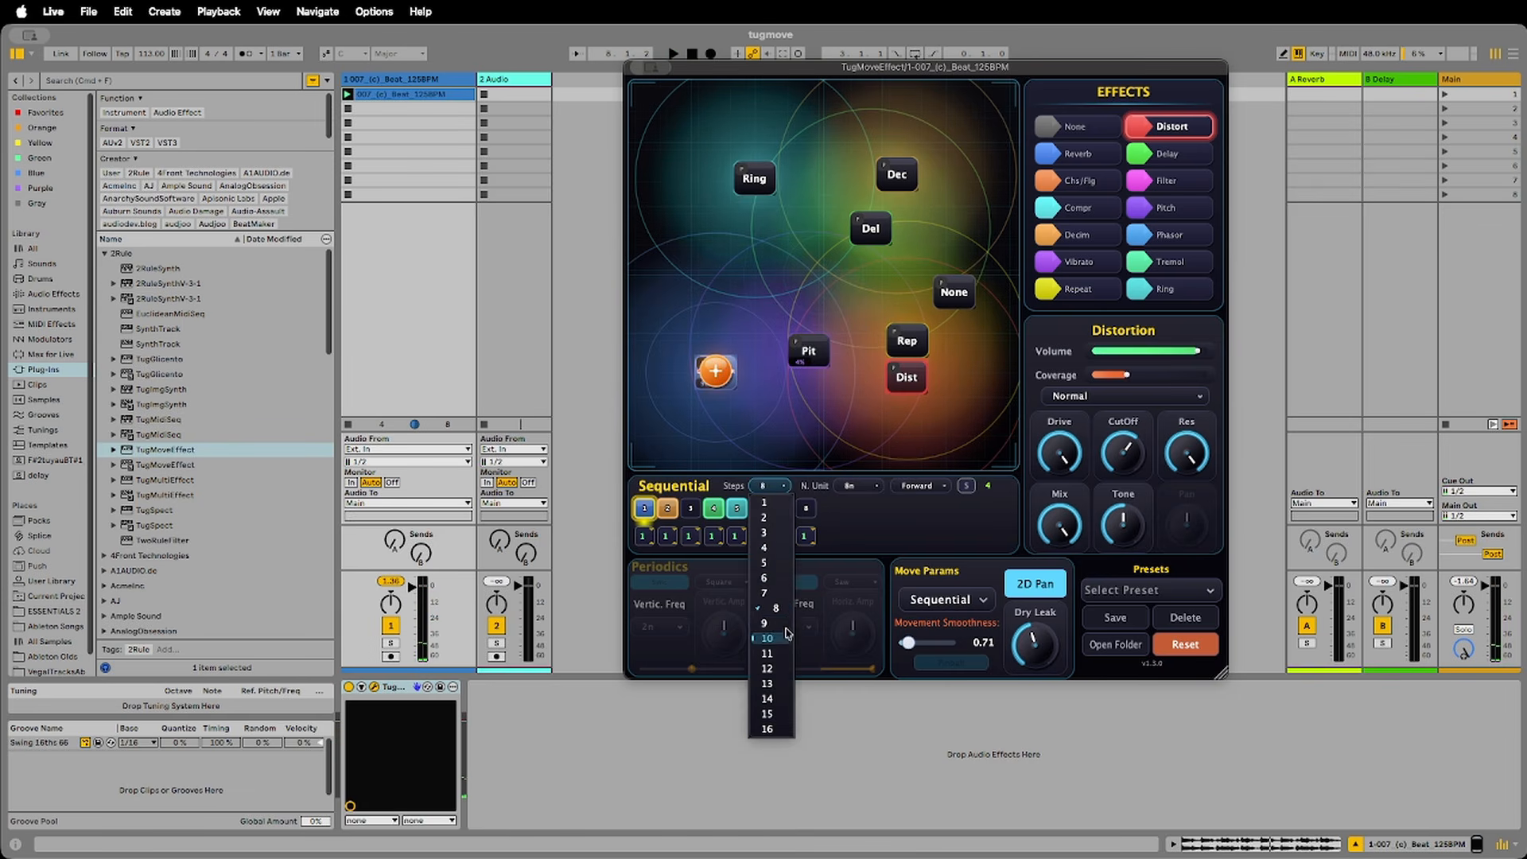
click(856, 489)
click(875, 319)
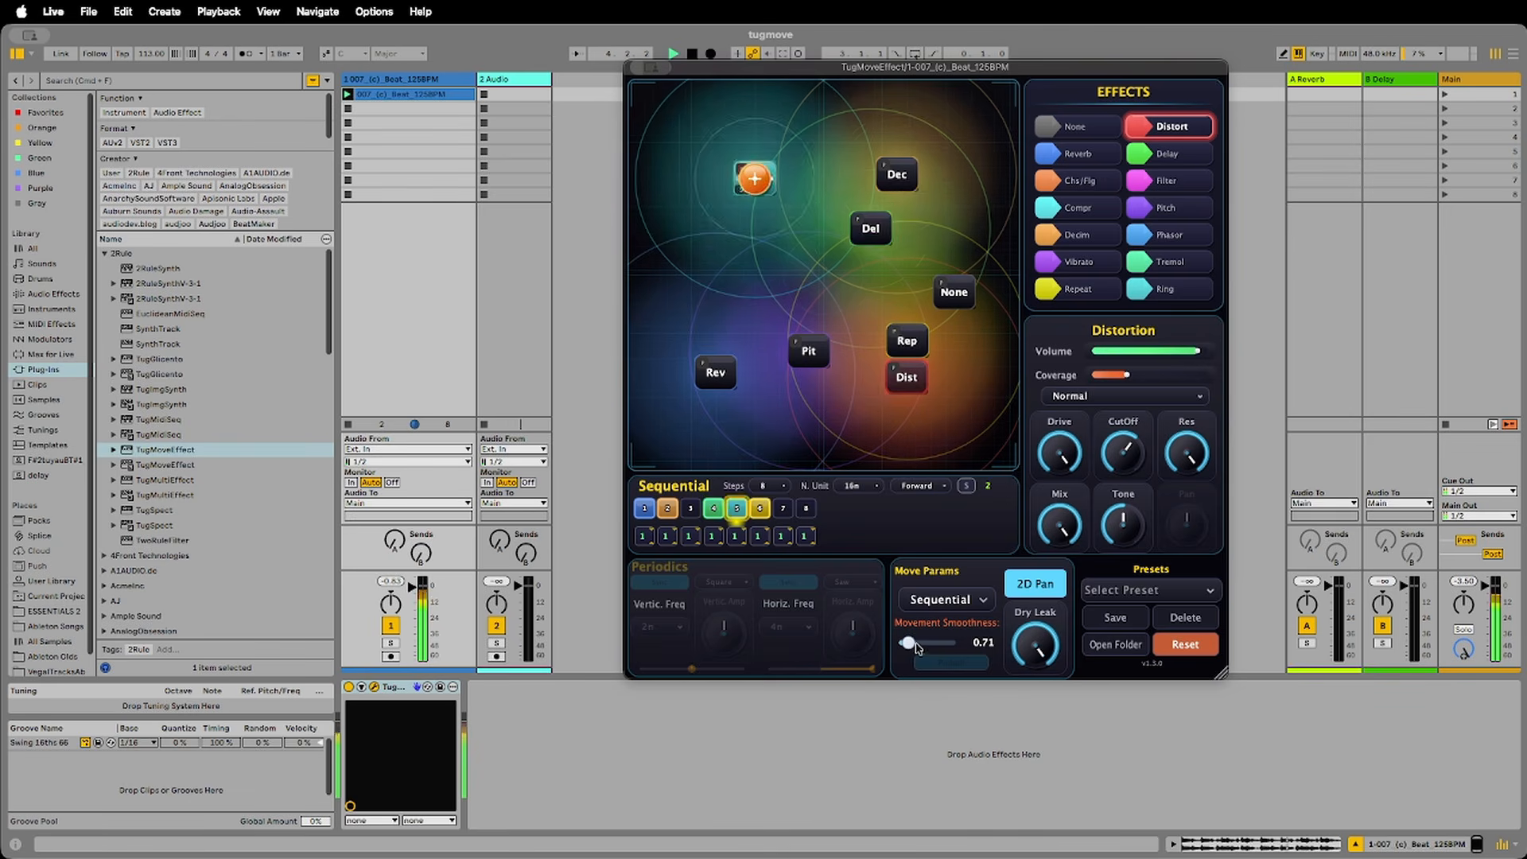
drag(908, 643, 844, 634)
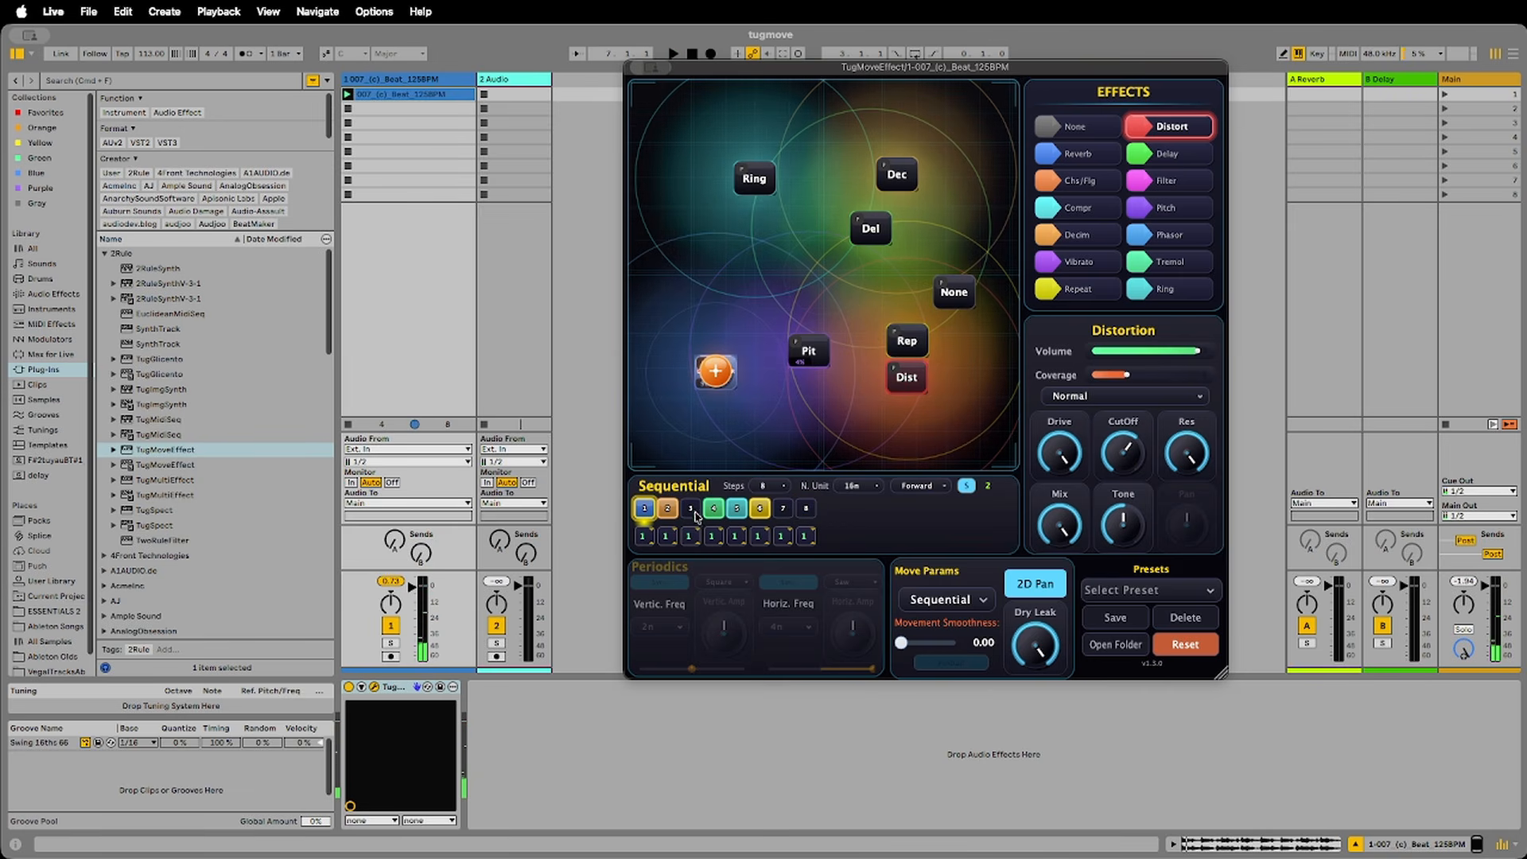
key(space)
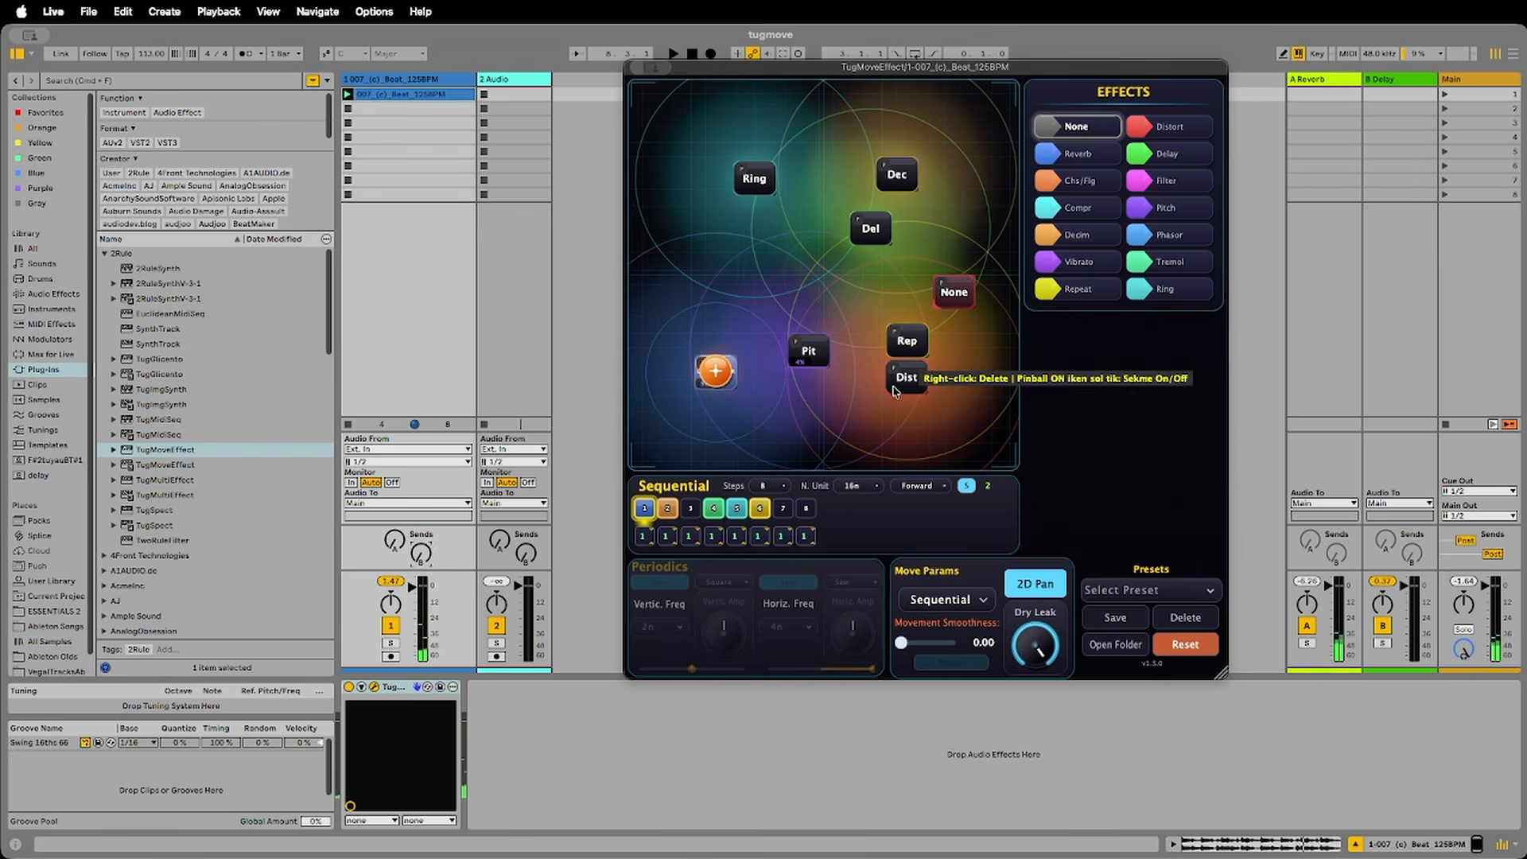
- Group Distort, Pitch and Reverb around Ring in the effect field, move None to the lower edge, and toggle playback
drag(902, 388, 708, 252)
drag(804, 368, 802, 216)
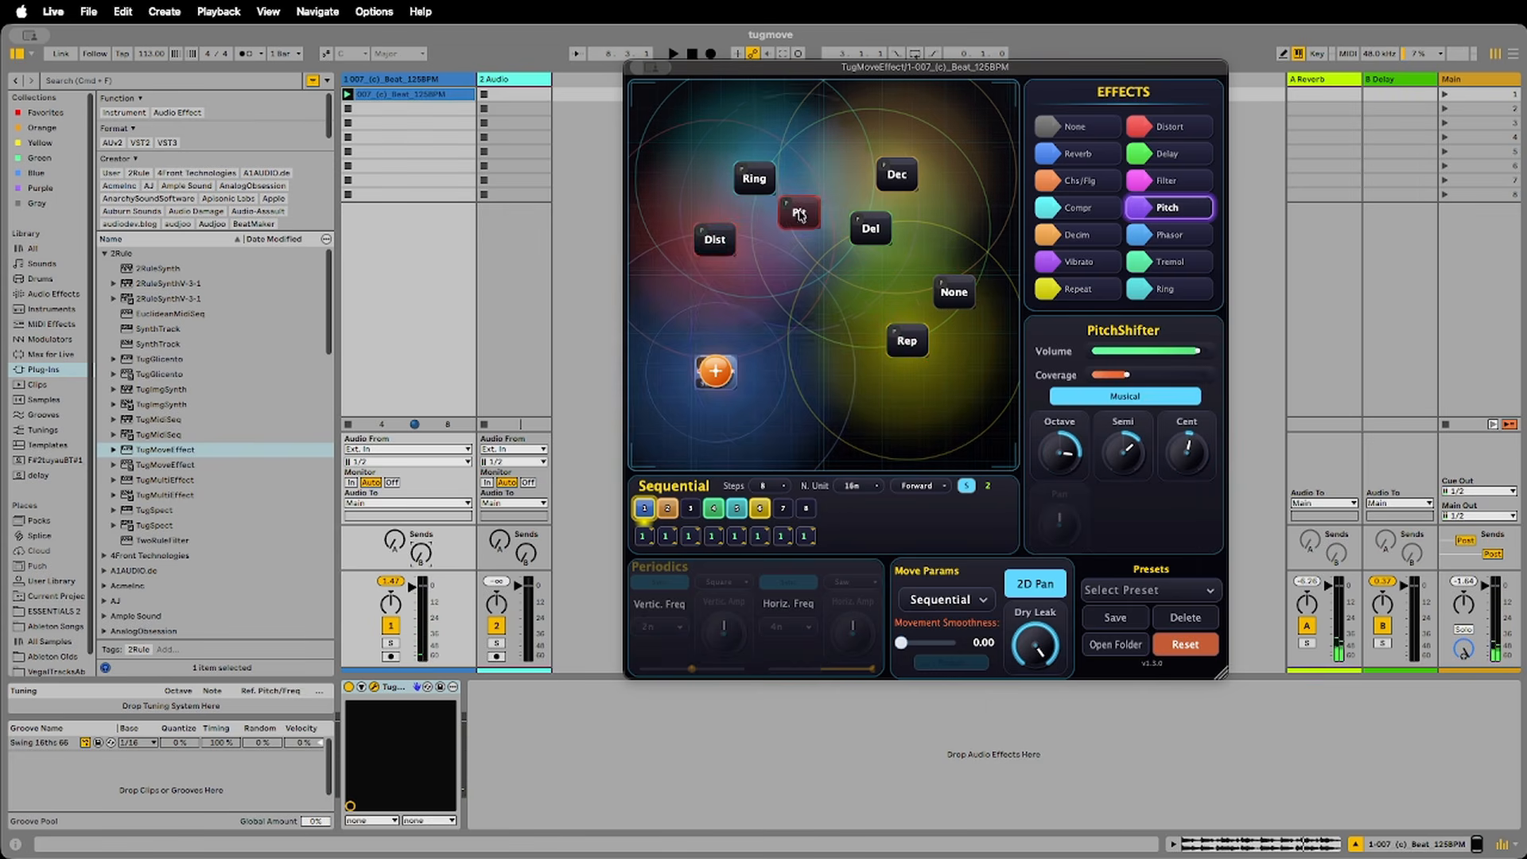
drag(716, 374, 719, 284)
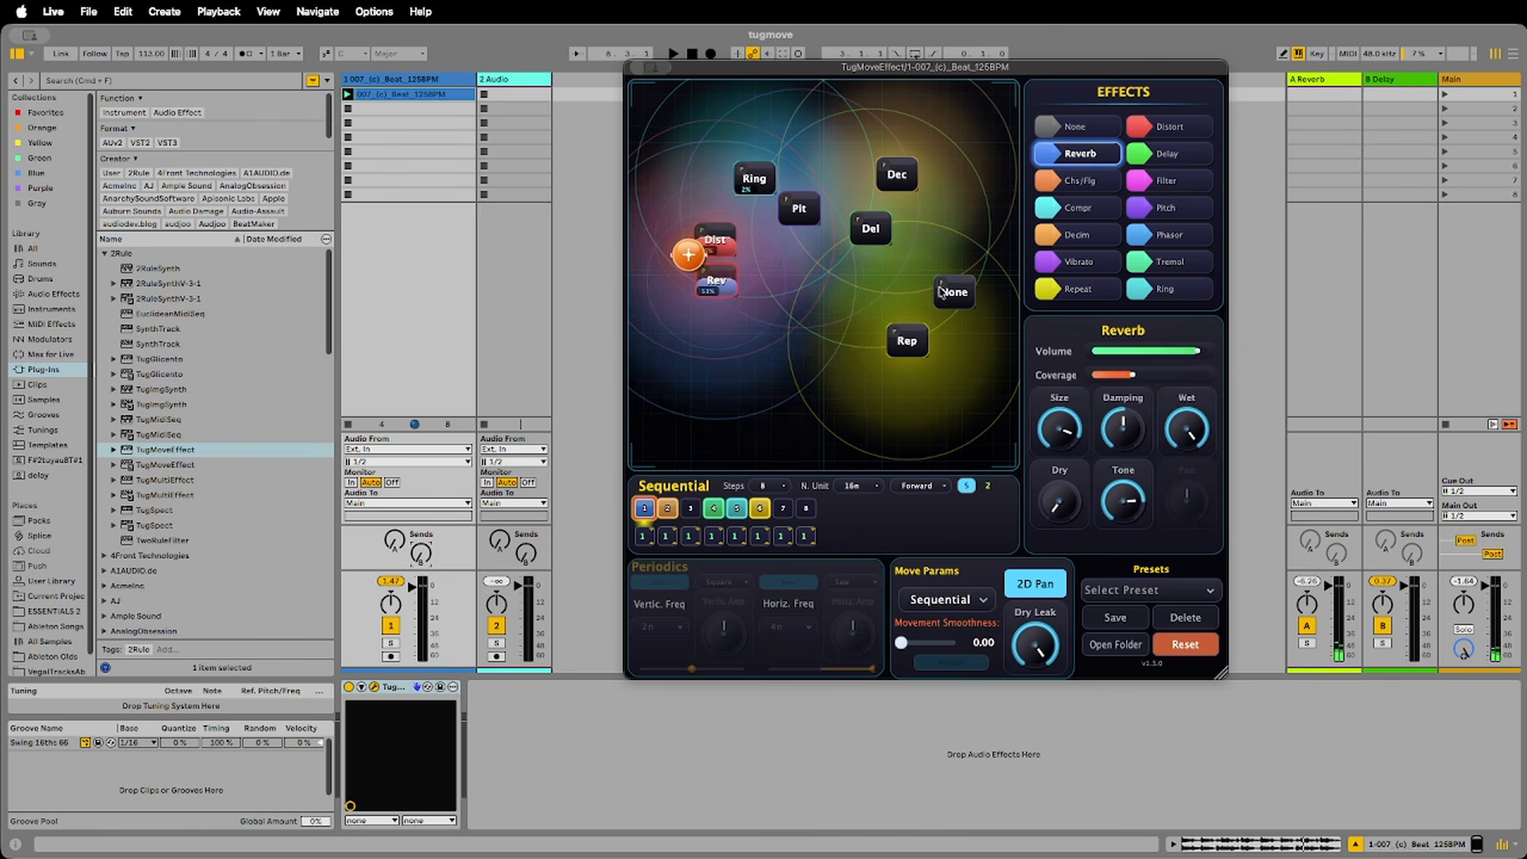
drag(941, 292, 770, 450)
key(space)
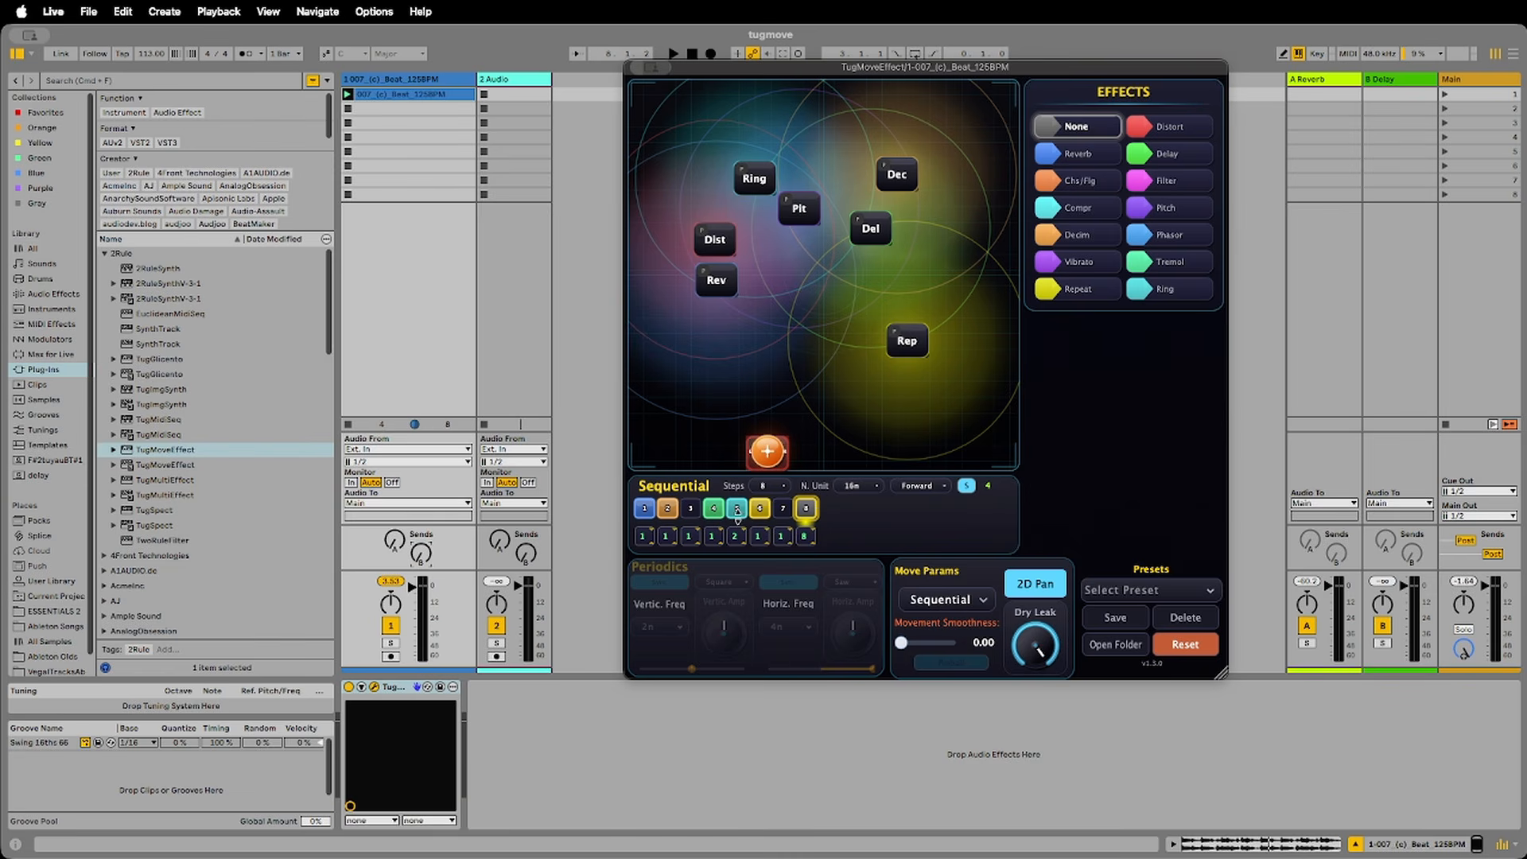
- Play the loop with the sequencer's S option turned off, and place the None node just below and left of Repeat
key(space)
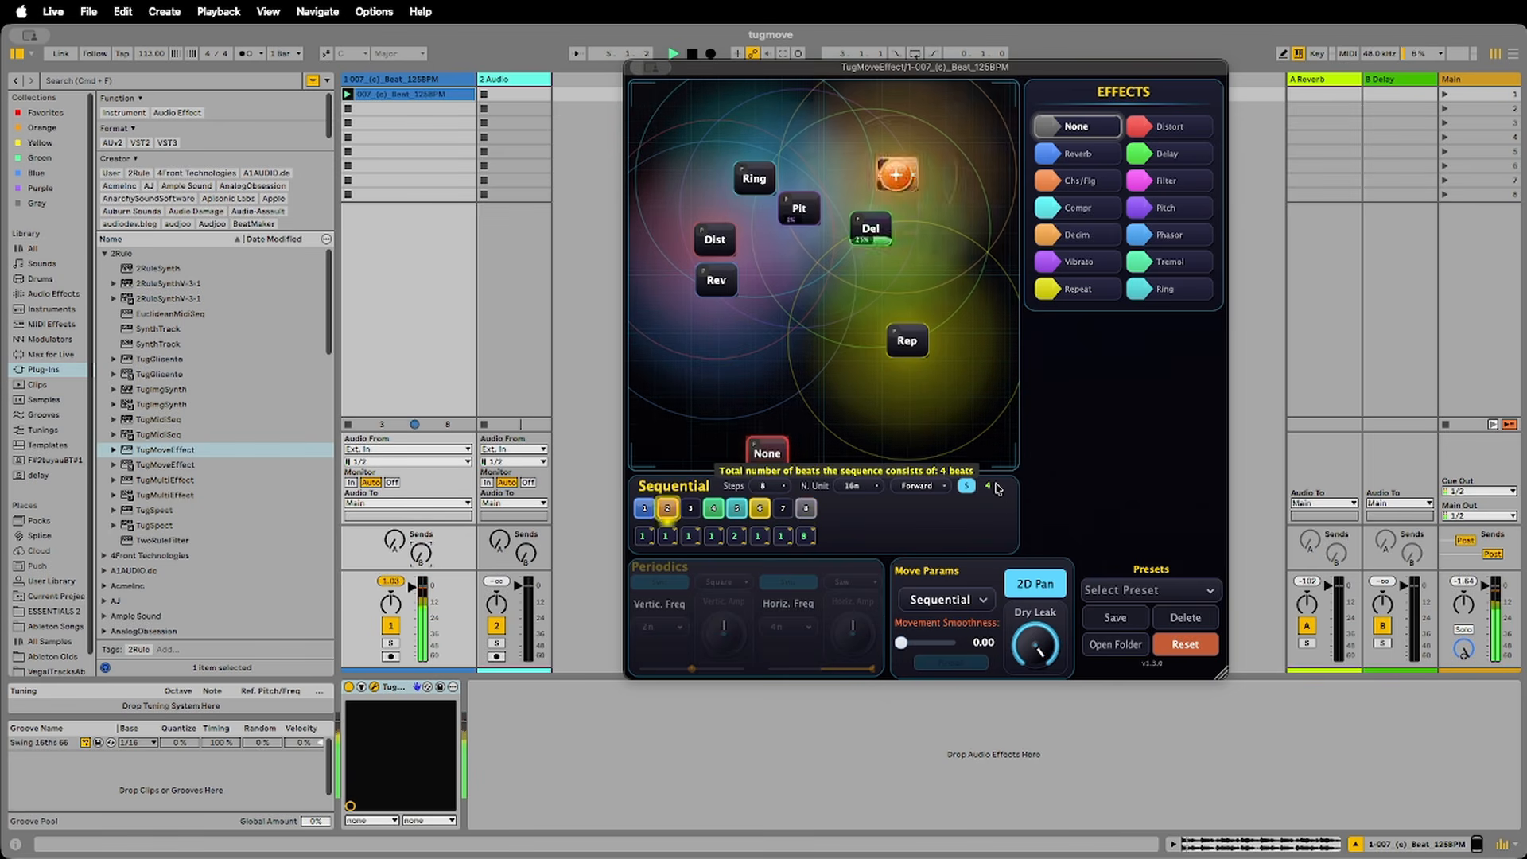
click(964, 487)
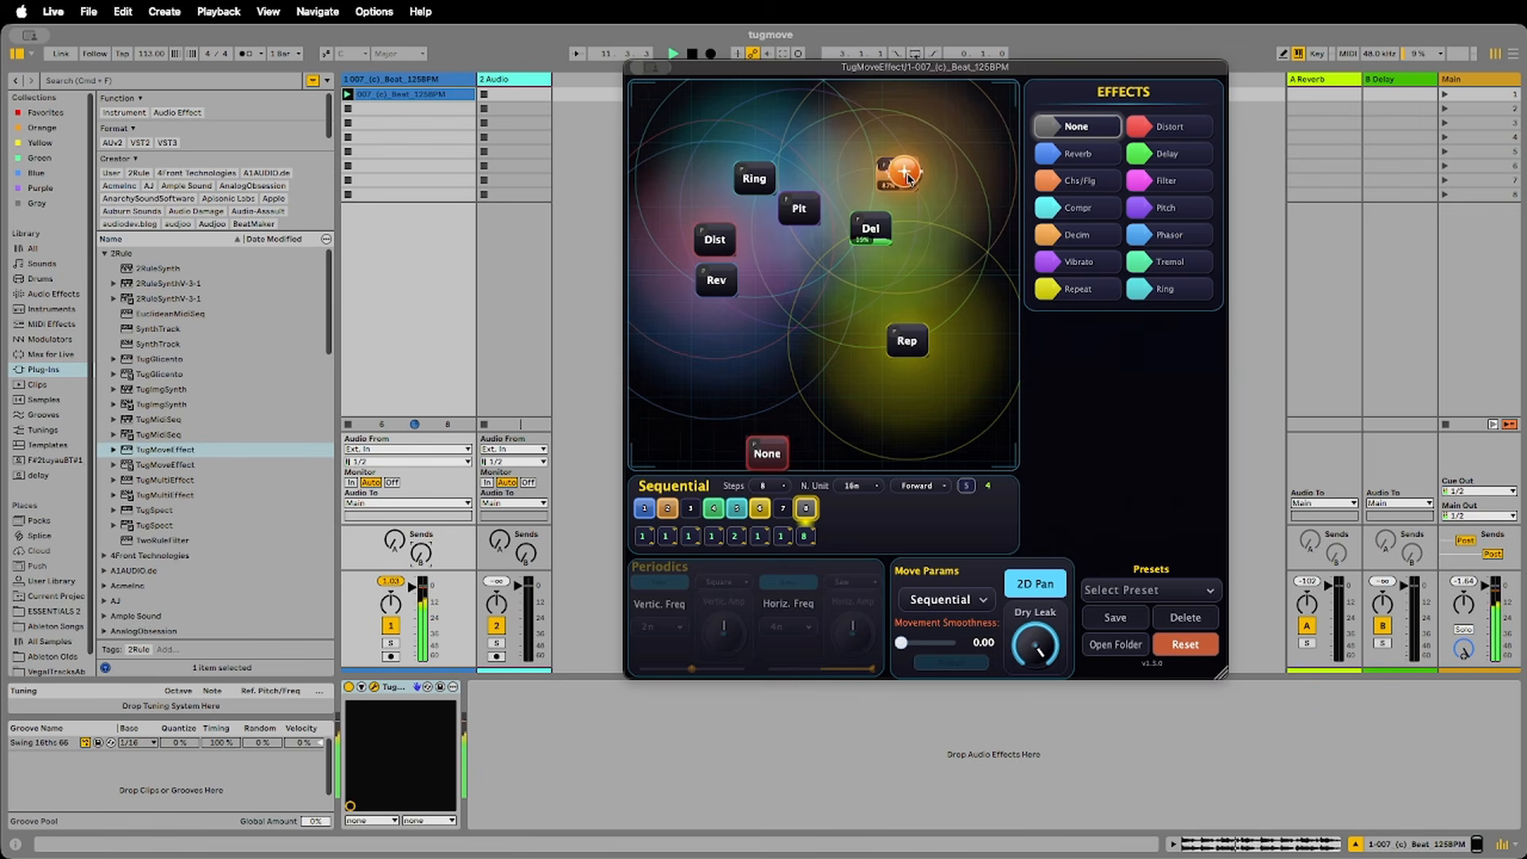
drag(772, 457, 930, 354)
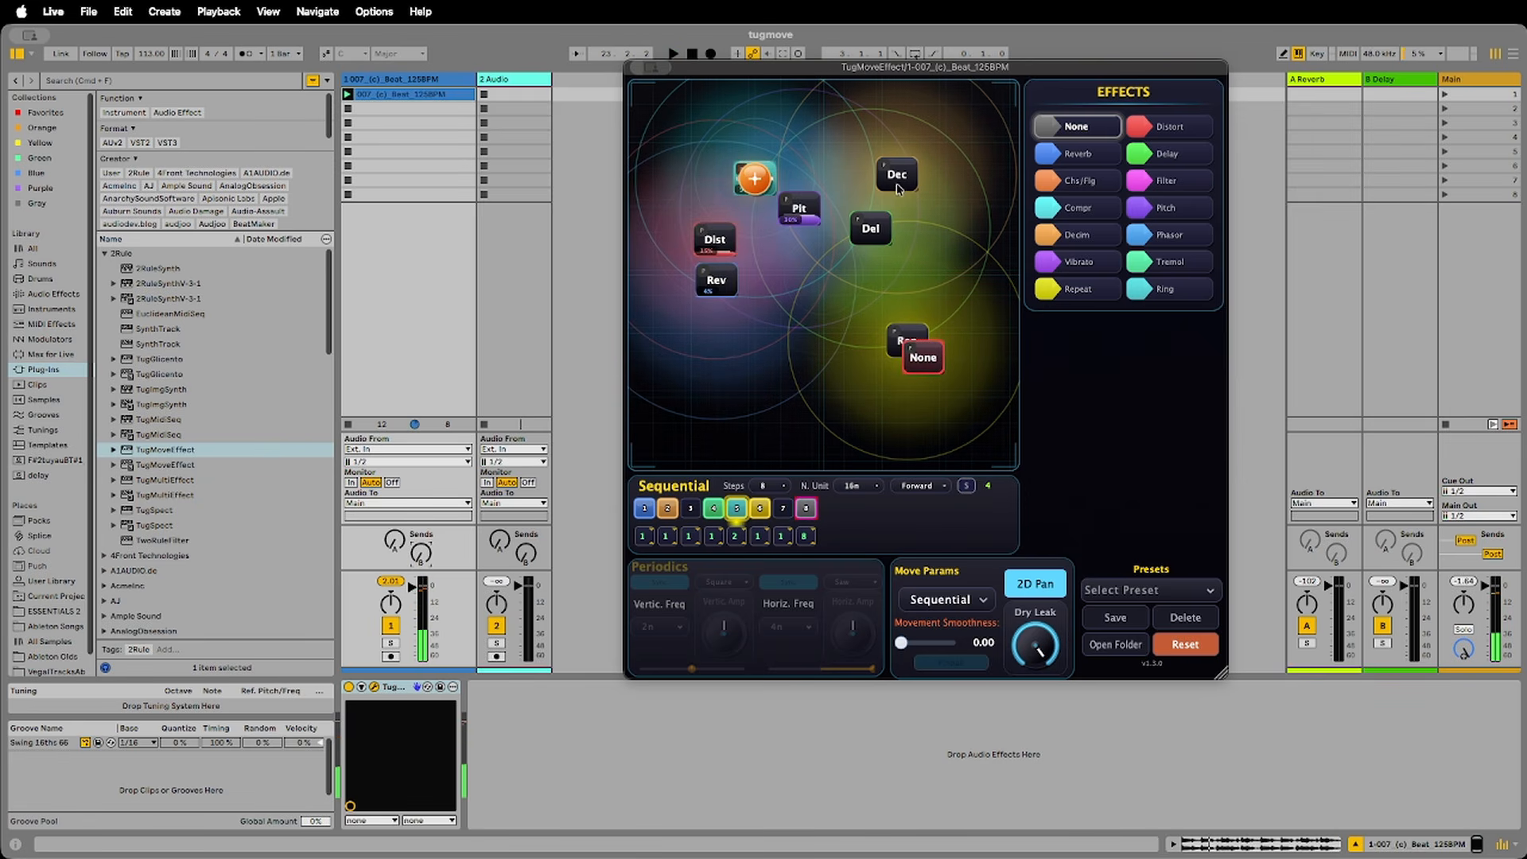
click(793, 256)
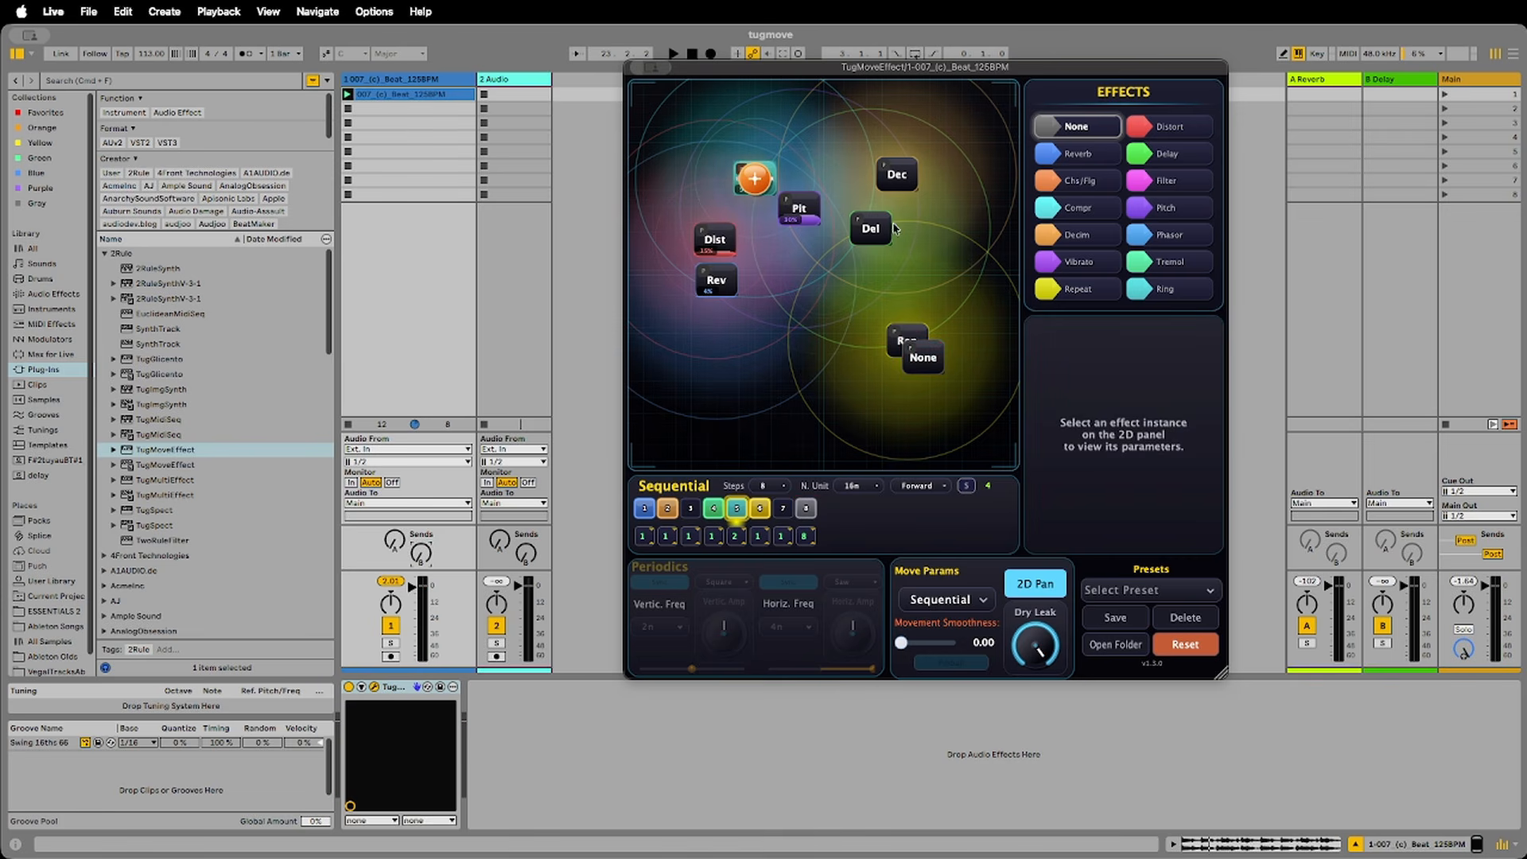
drag(920, 372, 856, 403)
- Show the parameters of the Repeat, Decim and Ring effects one after another
click(907, 344)
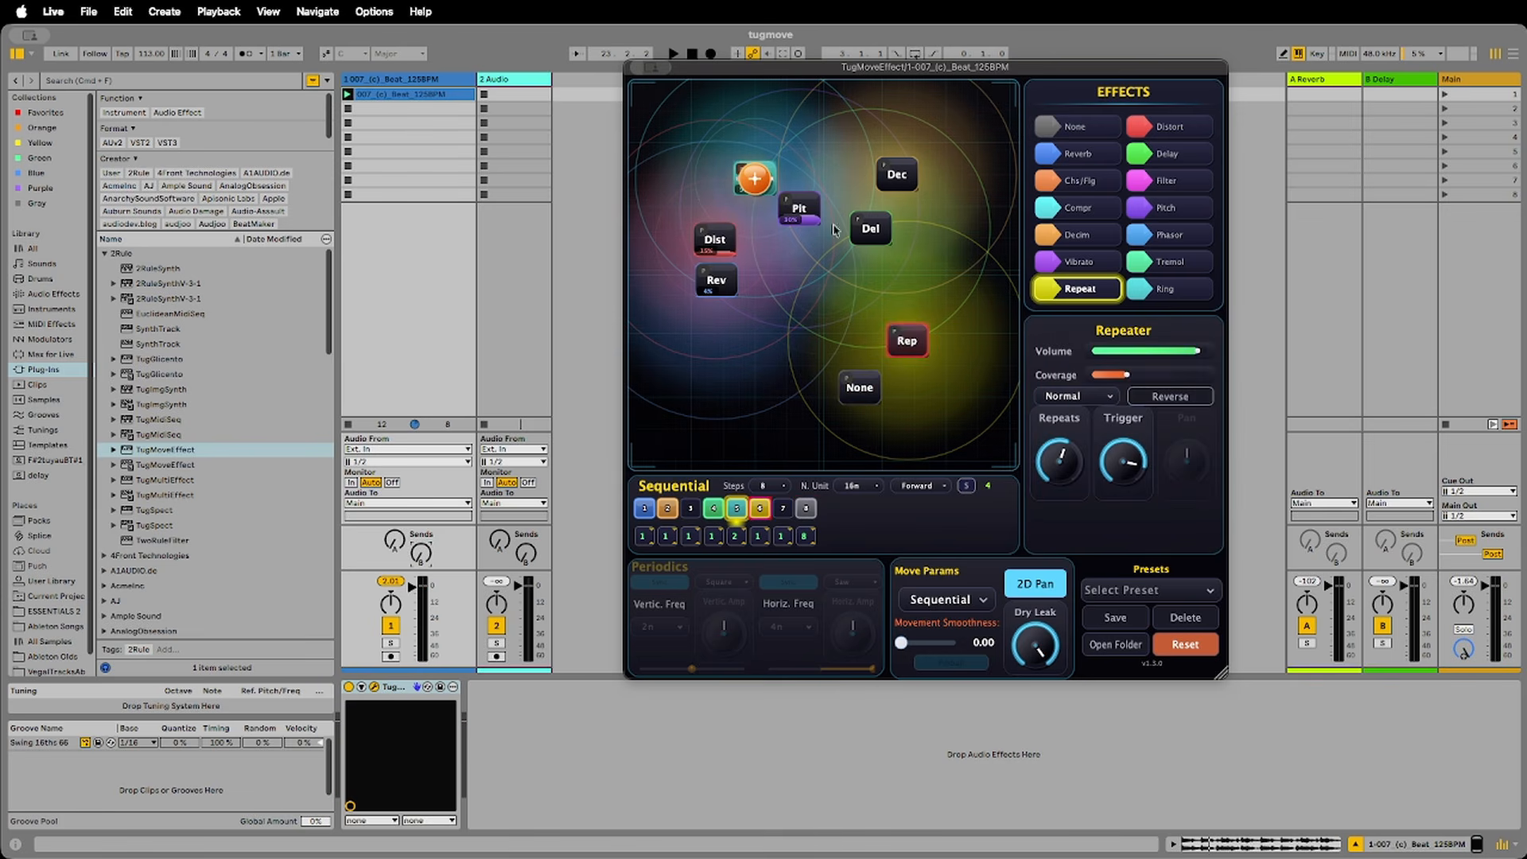
click(890, 176)
click(810, 174)
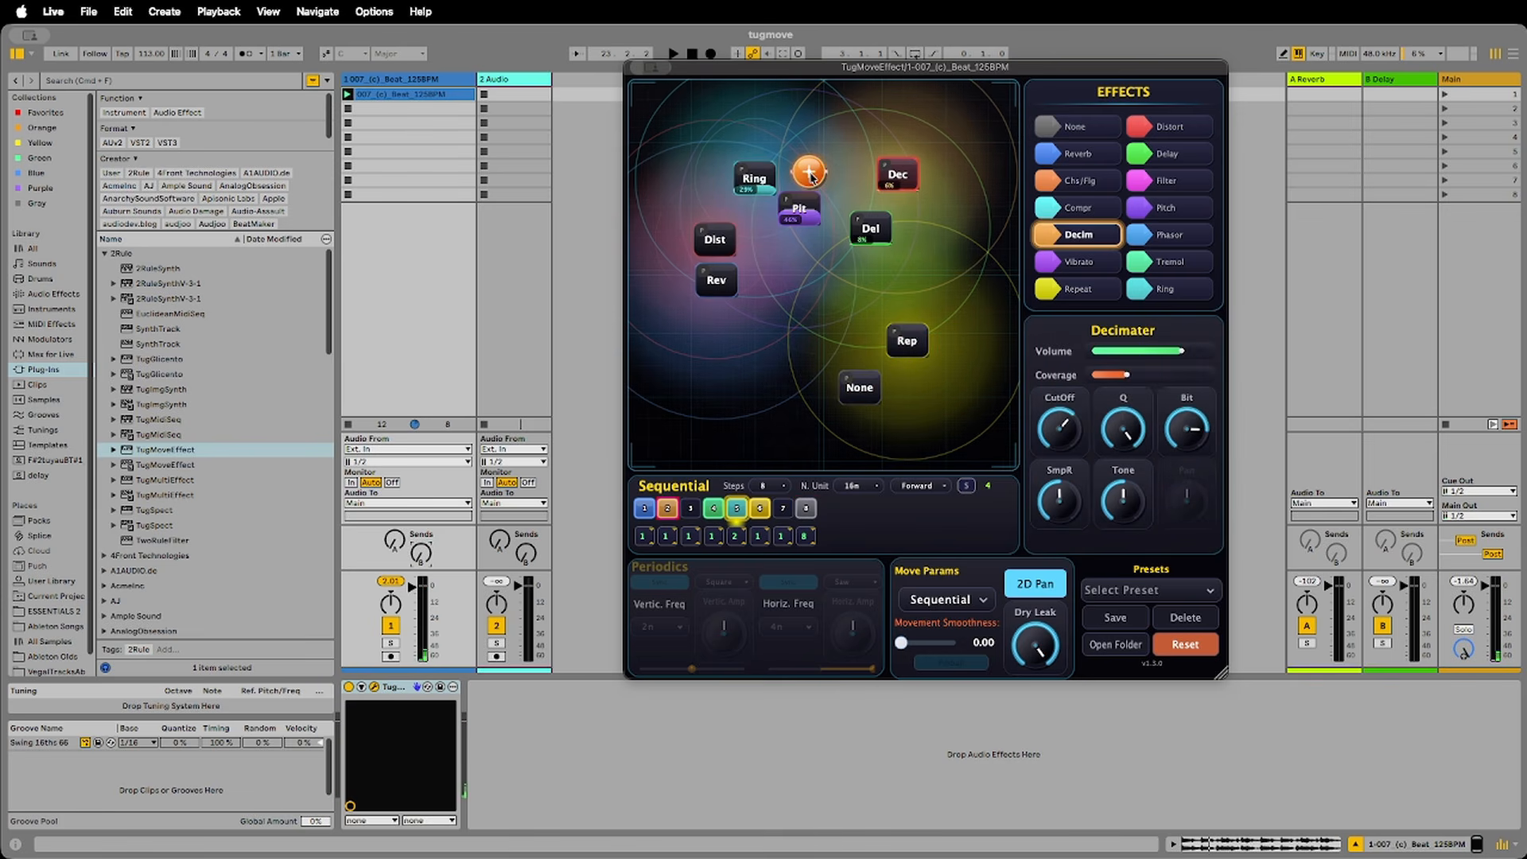
click(766, 178)
- Restart the loop and move the None node directly beside Ring
key(space)
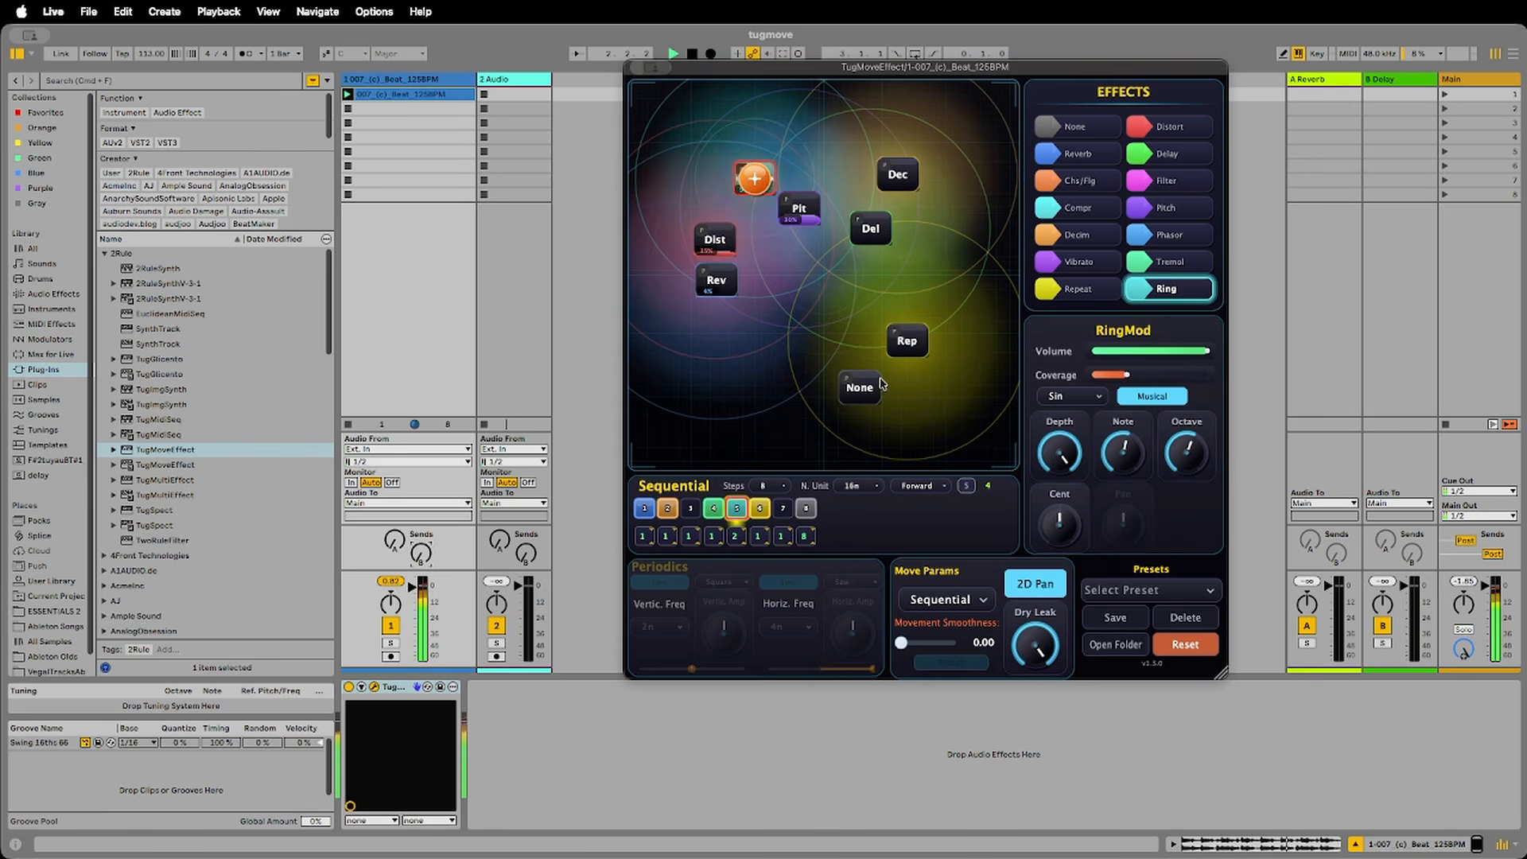
drag(862, 391, 755, 181)
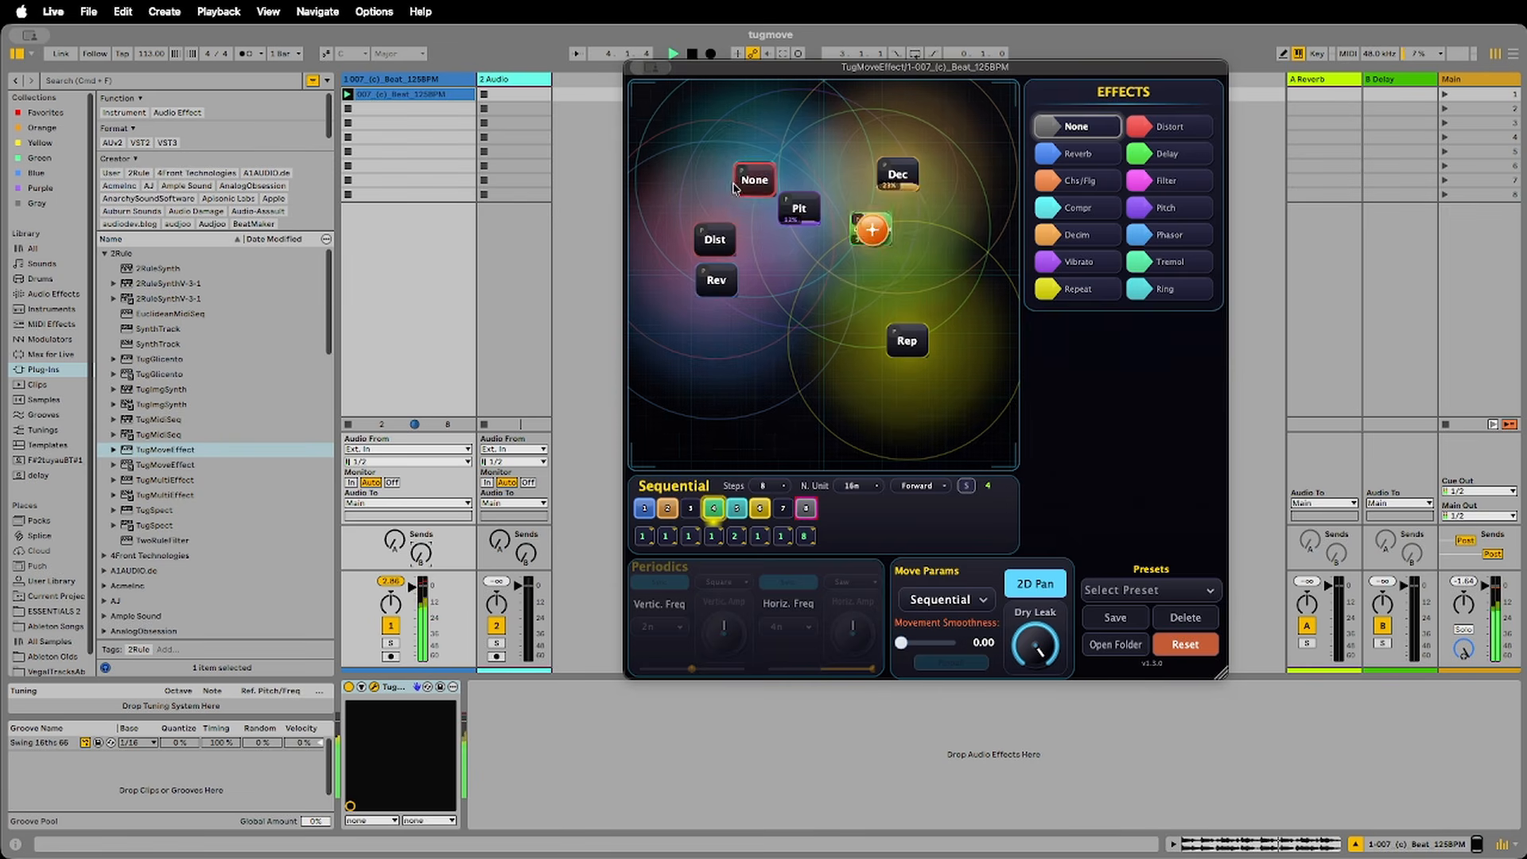
click(769, 175)
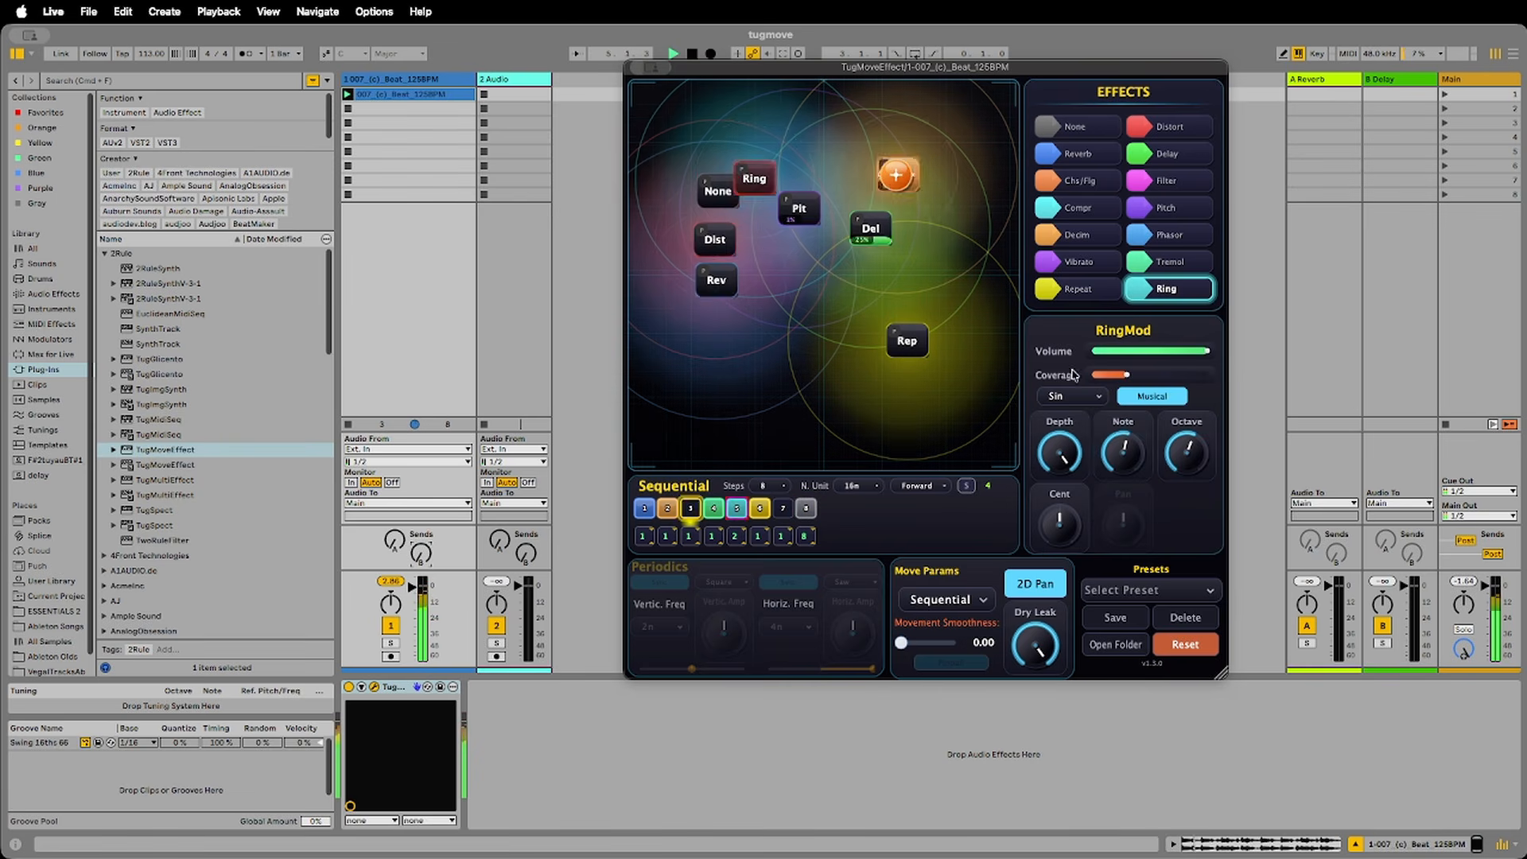
- Set the RingMod note to C# and its octave to 7
drag(1127, 457, 1144, 397)
drag(1128, 531, 1117, 372)
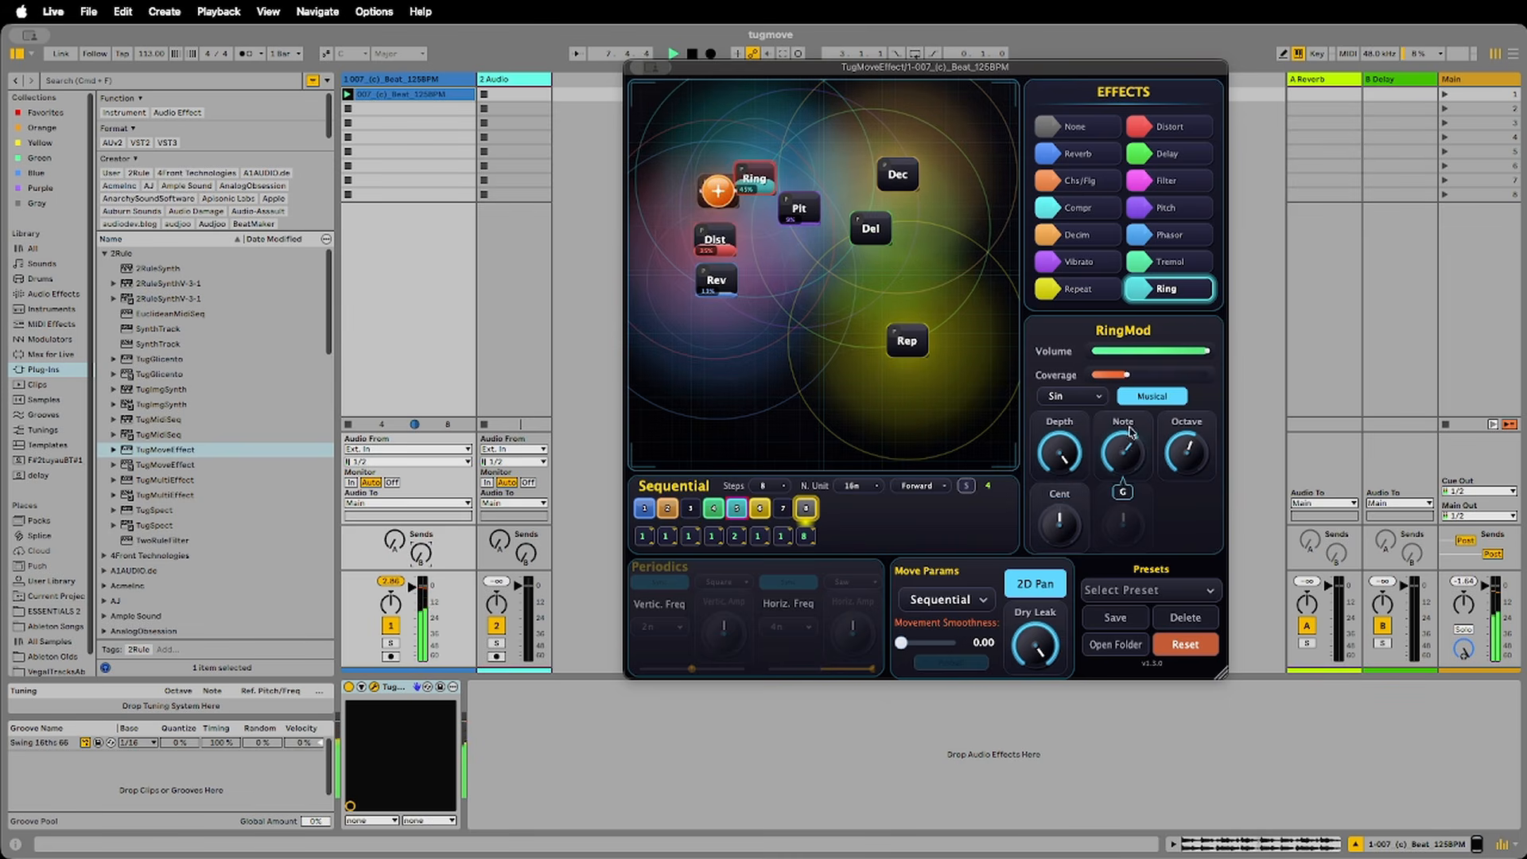
drag(1185, 455, 1189, 475)
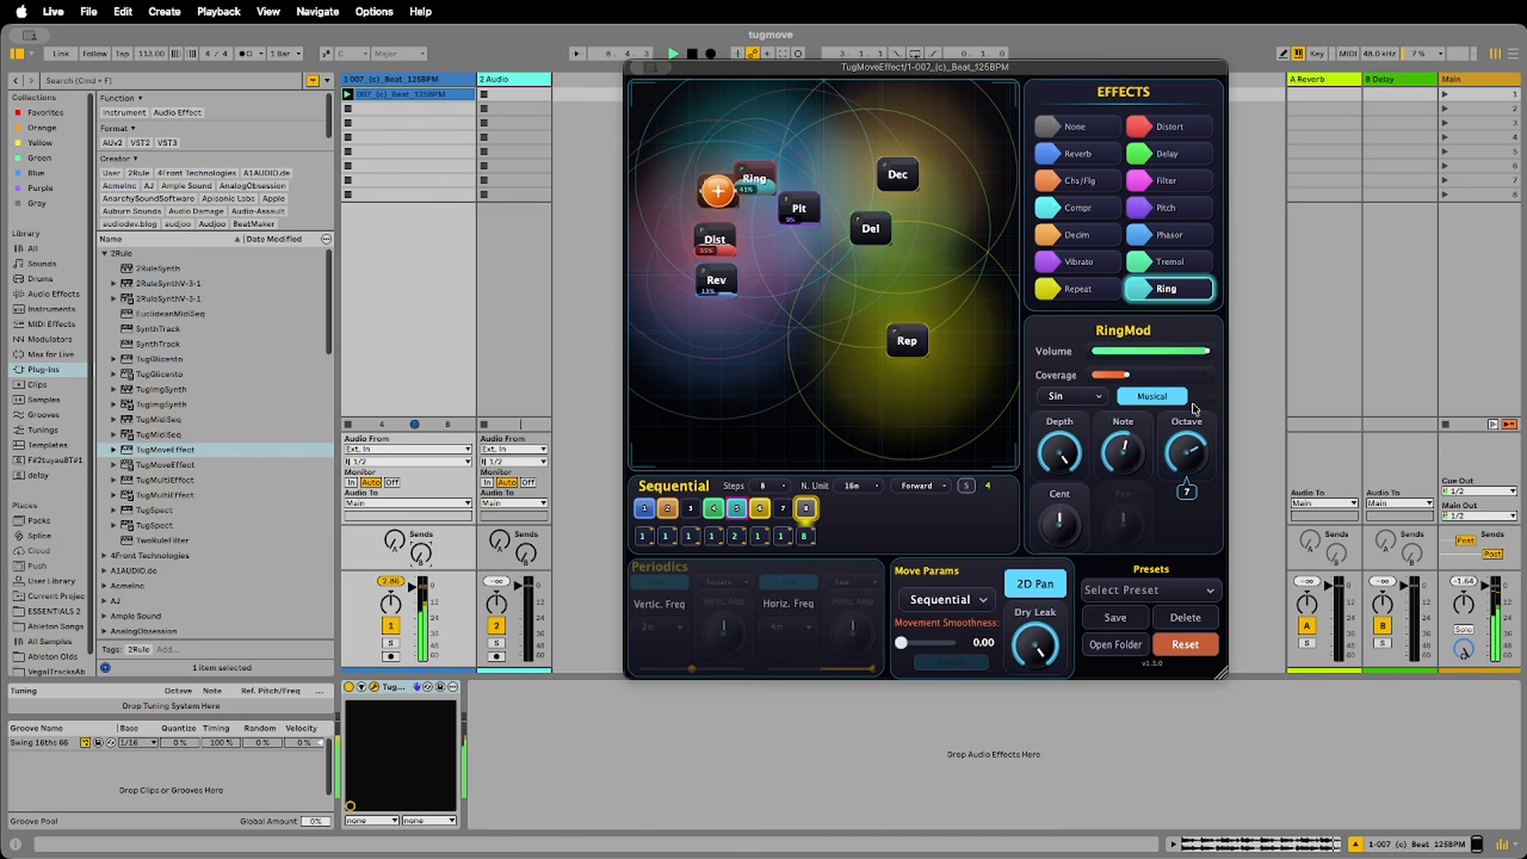
mouse_move(1195, 410)
mouse_down()
mouse_move(1191, 467)
mouse_move(1180, 411)
mouse_up()
mouse_move(1118, 455)
drag(1116, 630, 1120, 440)
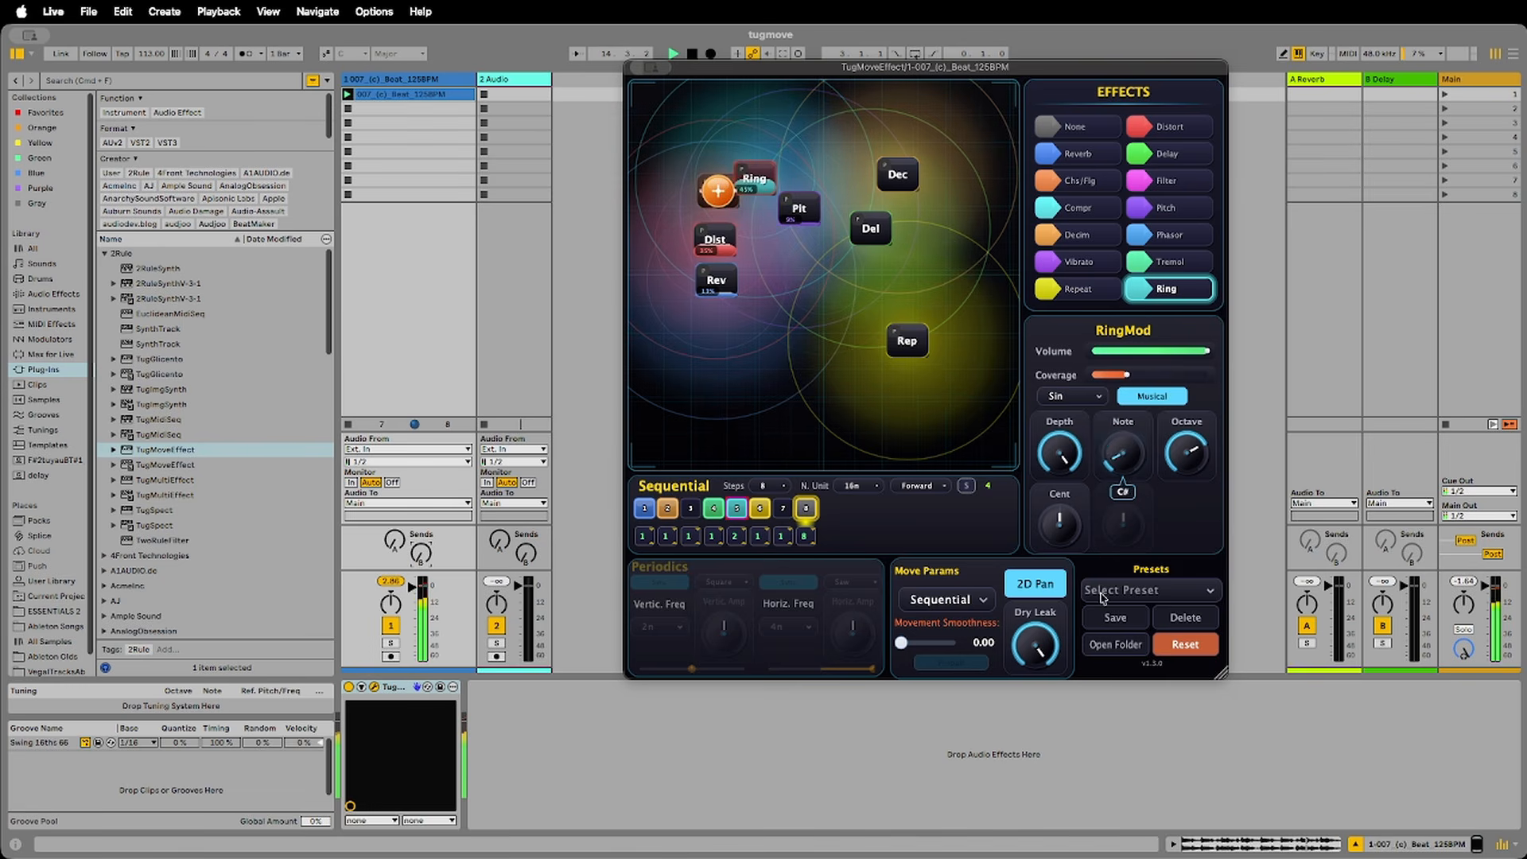
- Switch the Repeater to Musical mode, lower its octave and set its trigger unit to 32n
click(915, 344)
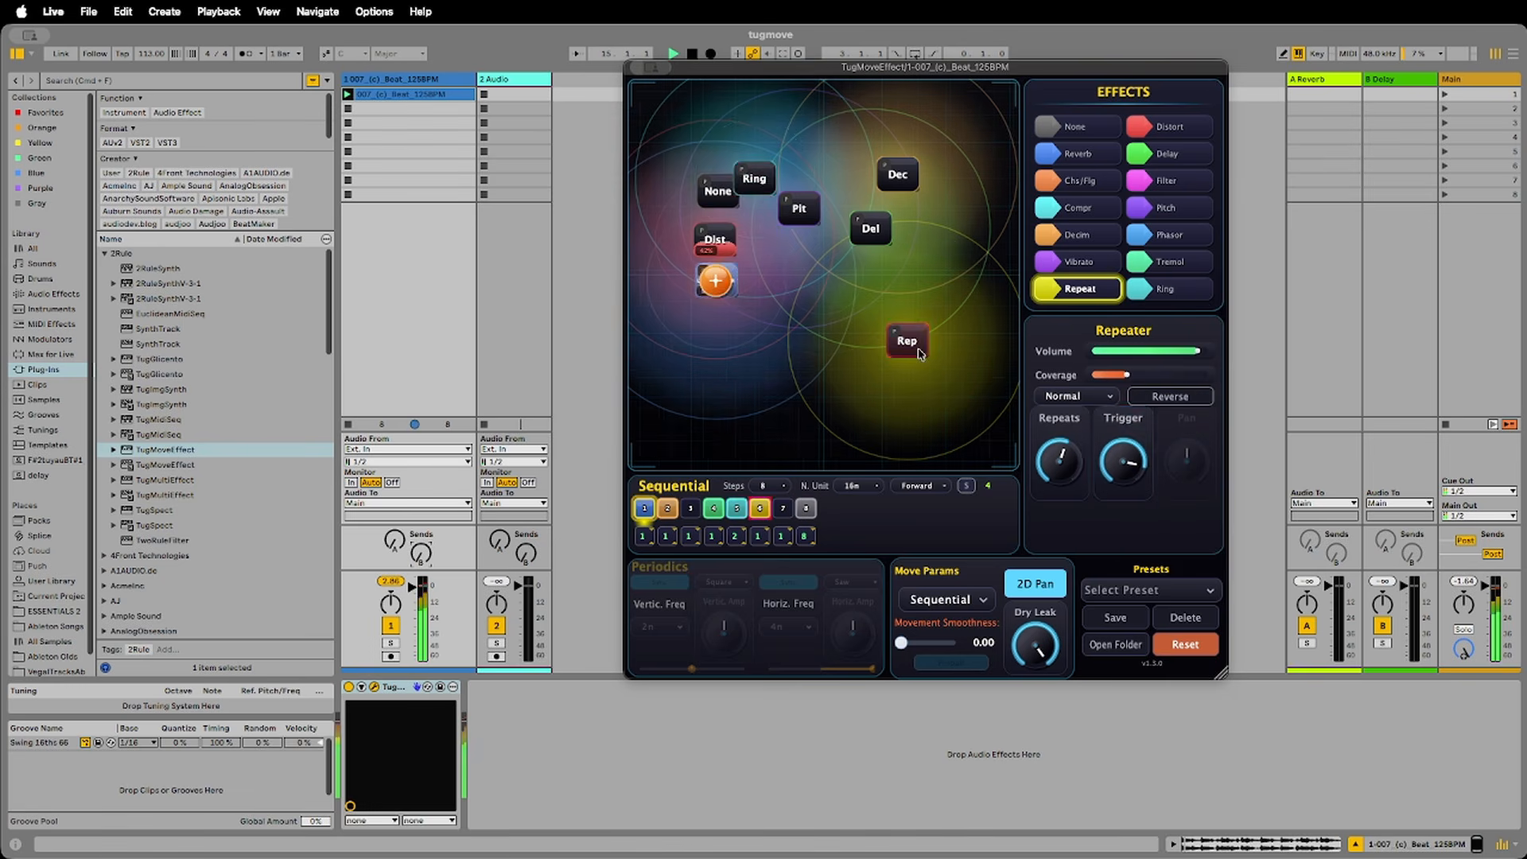
click(1084, 397)
click(1085, 454)
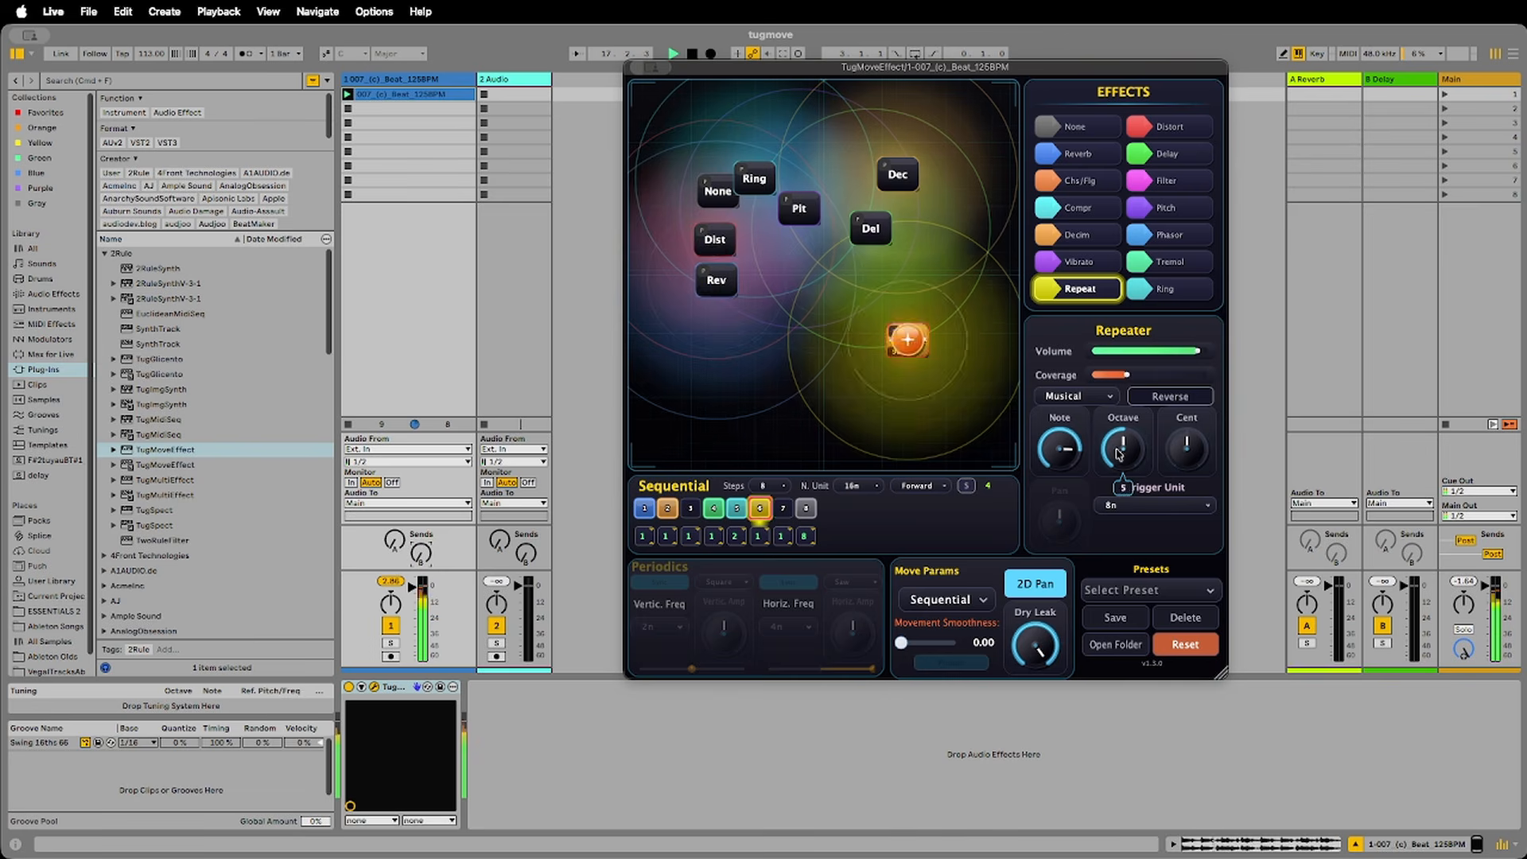
drag(1124, 452, 1126, 490)
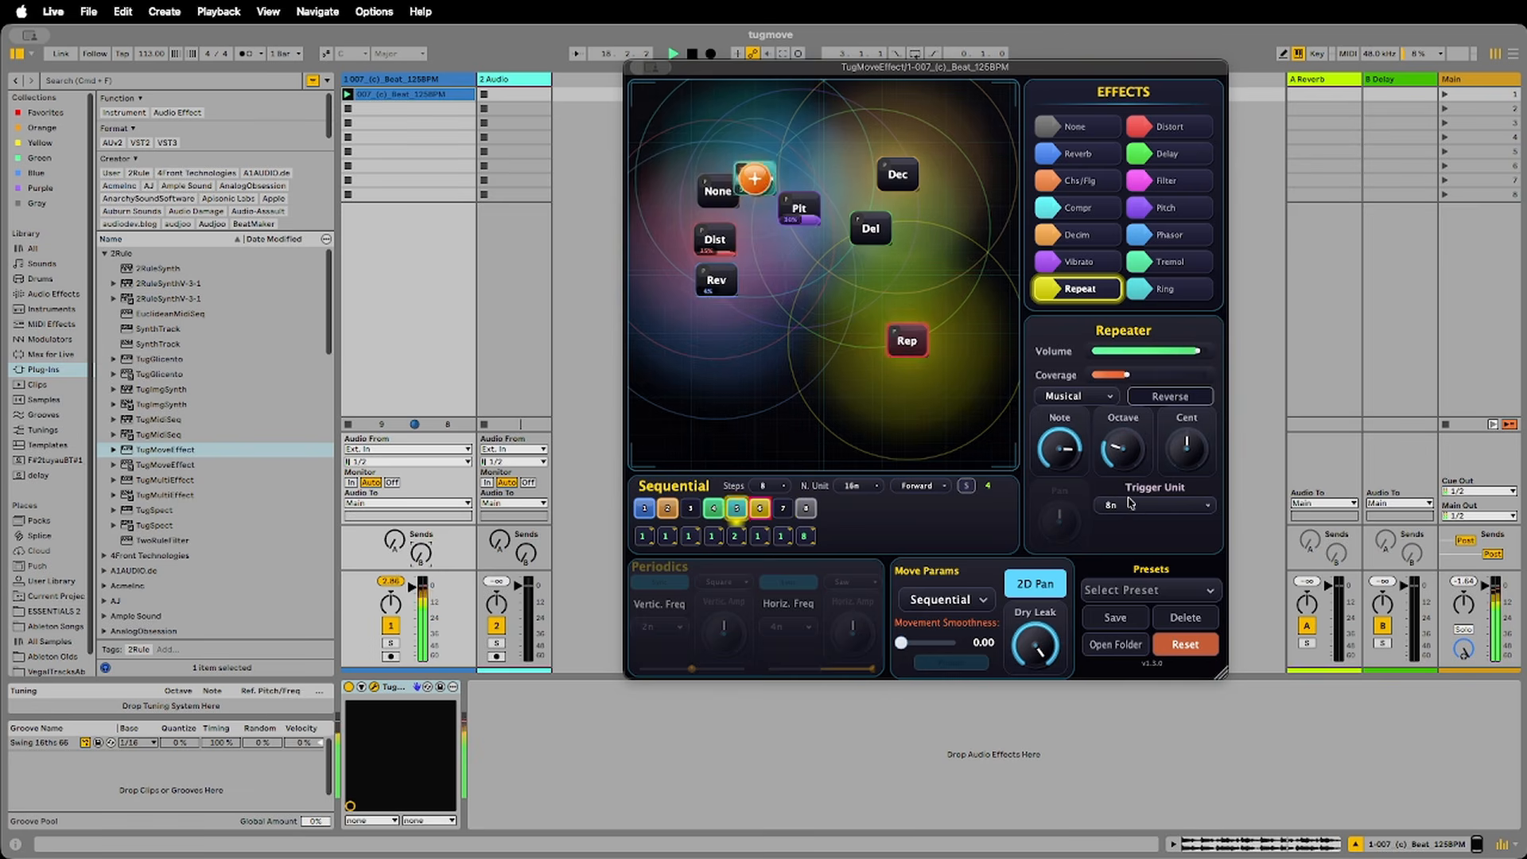
click(1138, 504)
click(1118, 363)
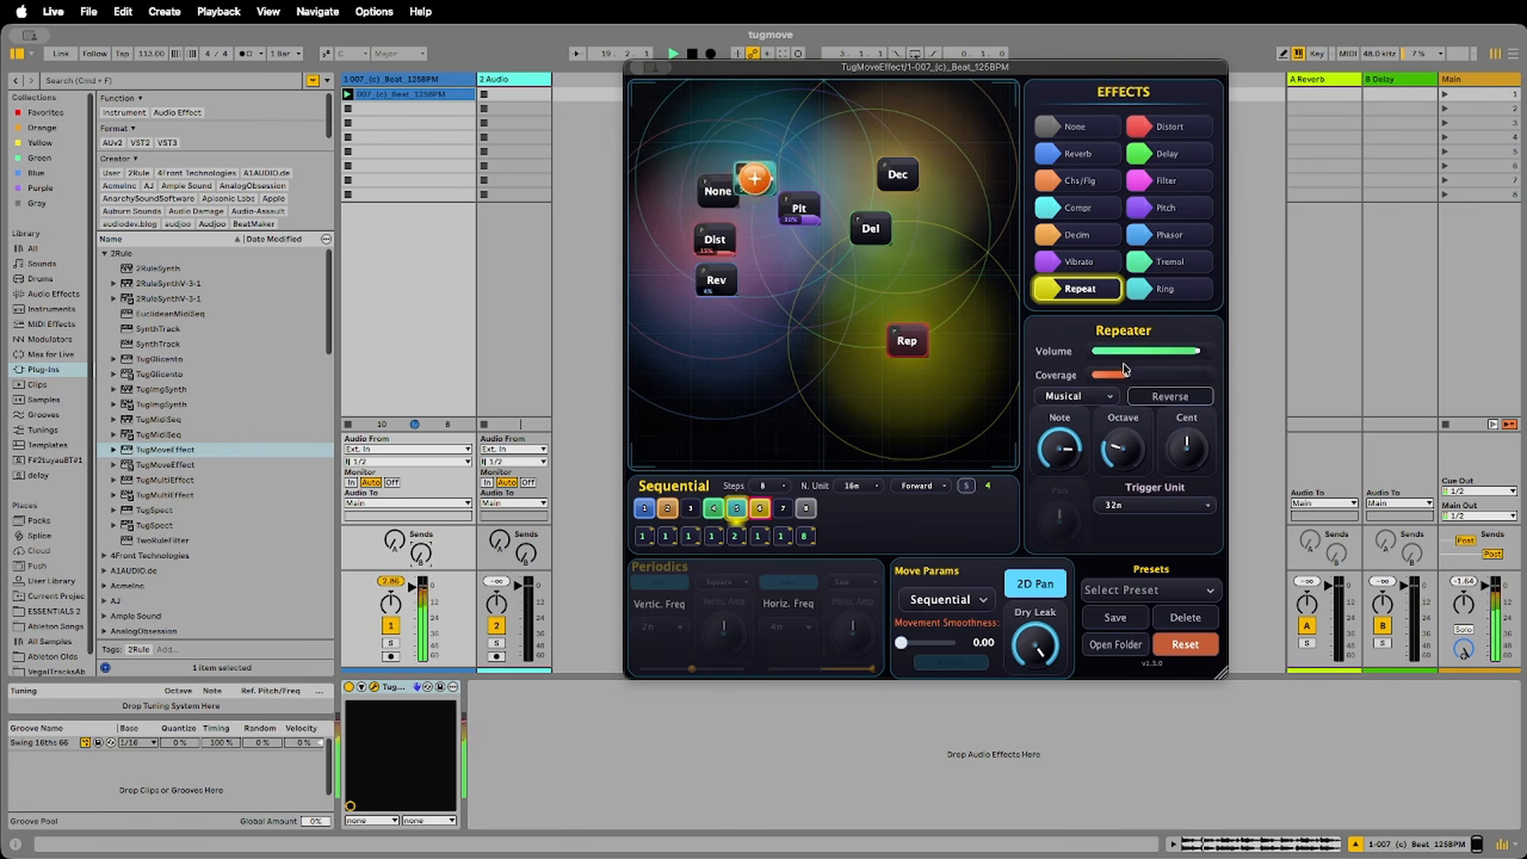